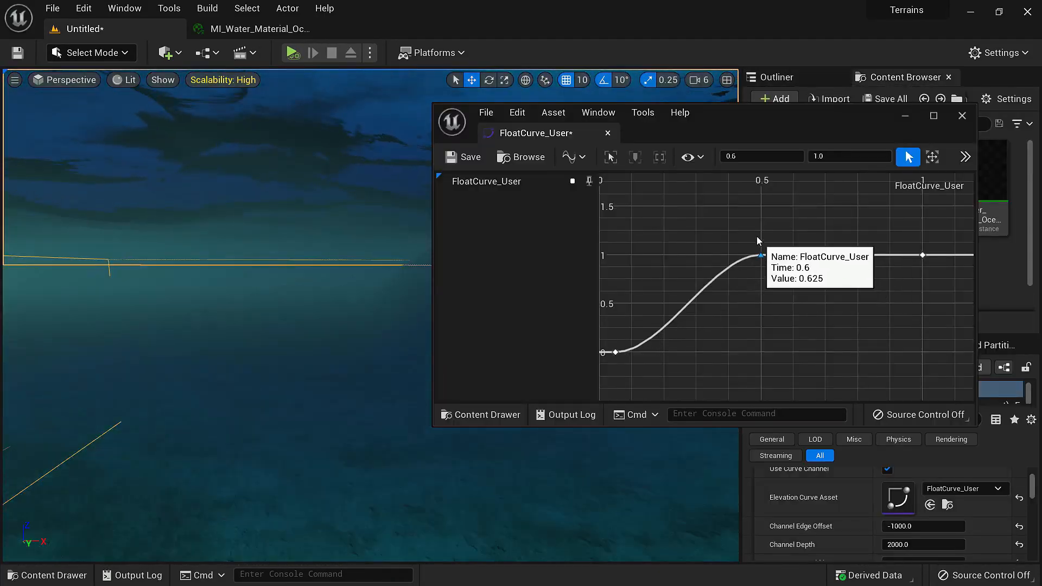
Lower the middle key of the FloatCurve_User elevation curve
drag(760, 242, 761, 329)
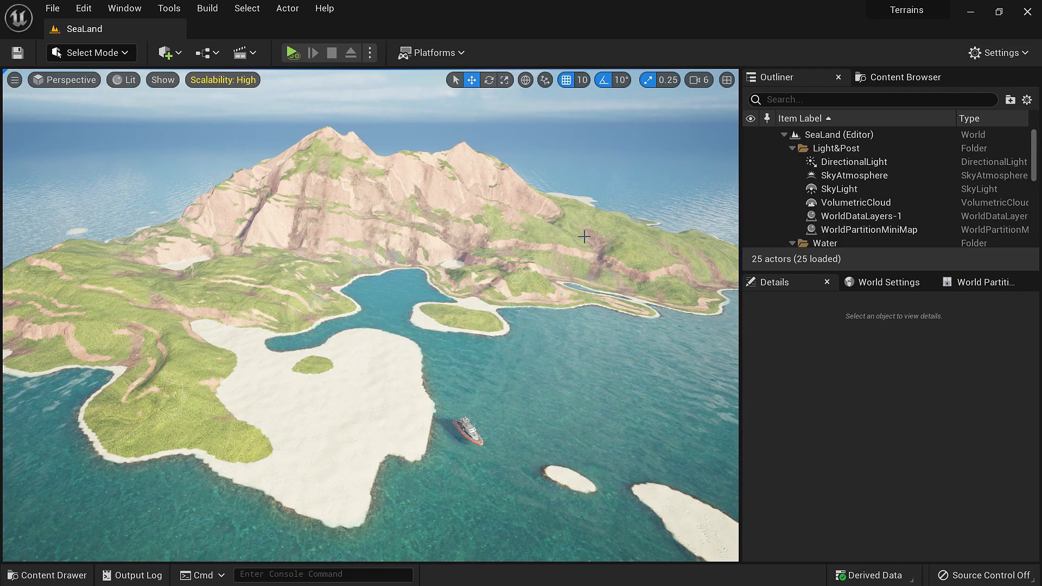
Search the plugins for "water" and check that Water and Water Extras are enabled
click(998, 52)
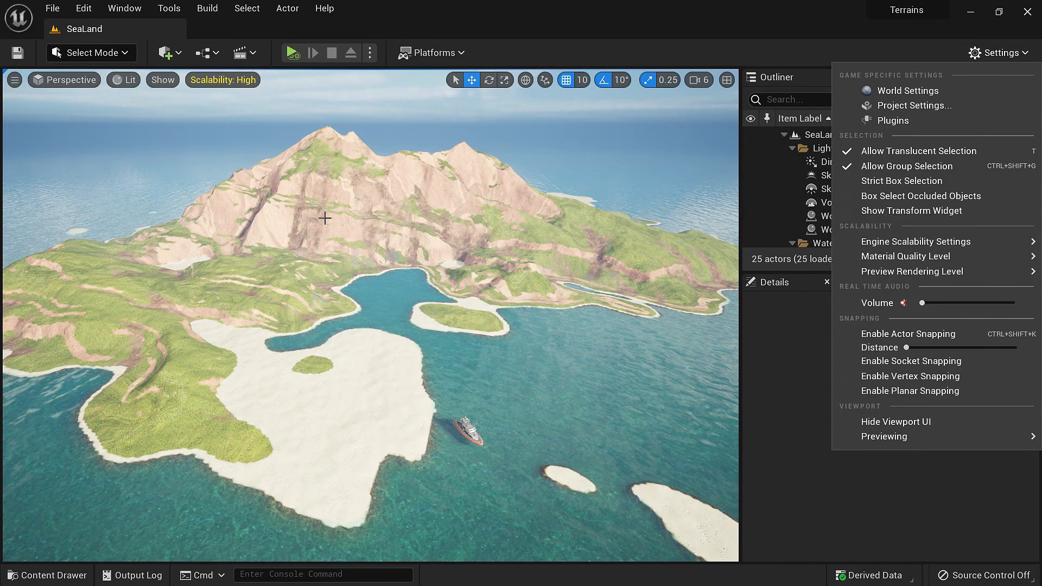
click(945, 121)
text(water)
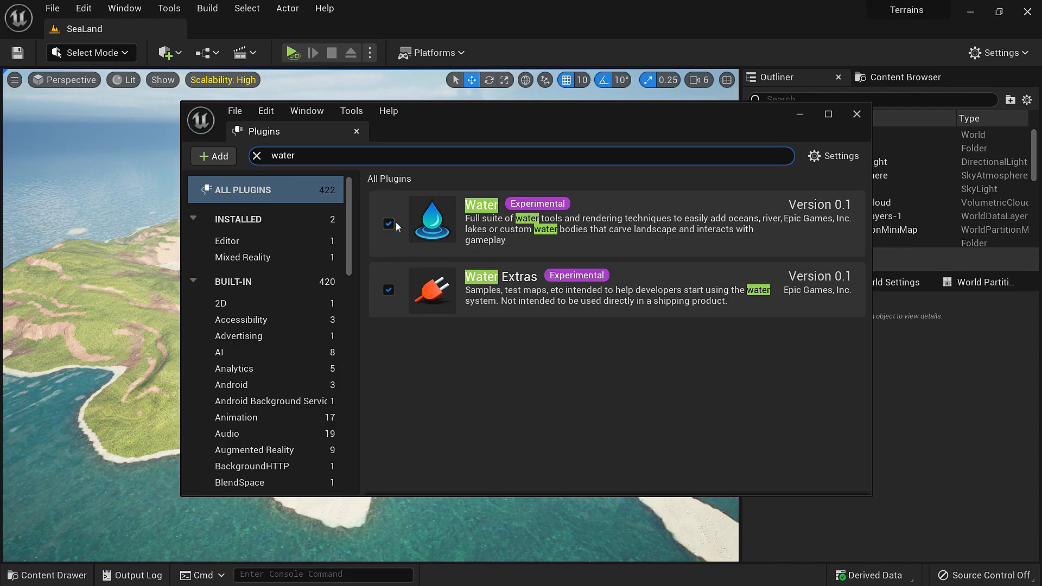
click(863, 113)
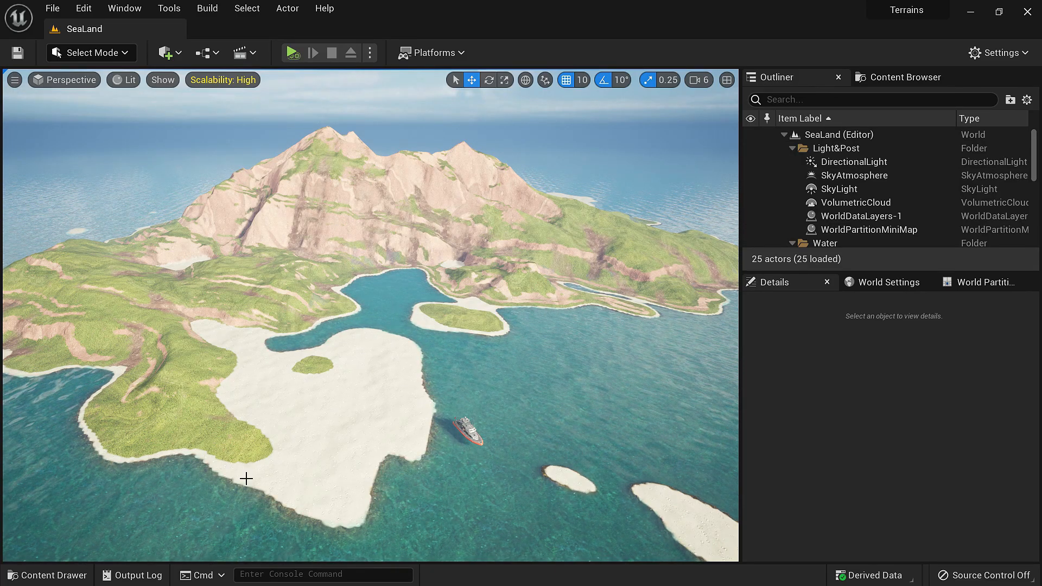
Check that the content view options include engine content and plugin content
click(42, 576)
click(997, 317)
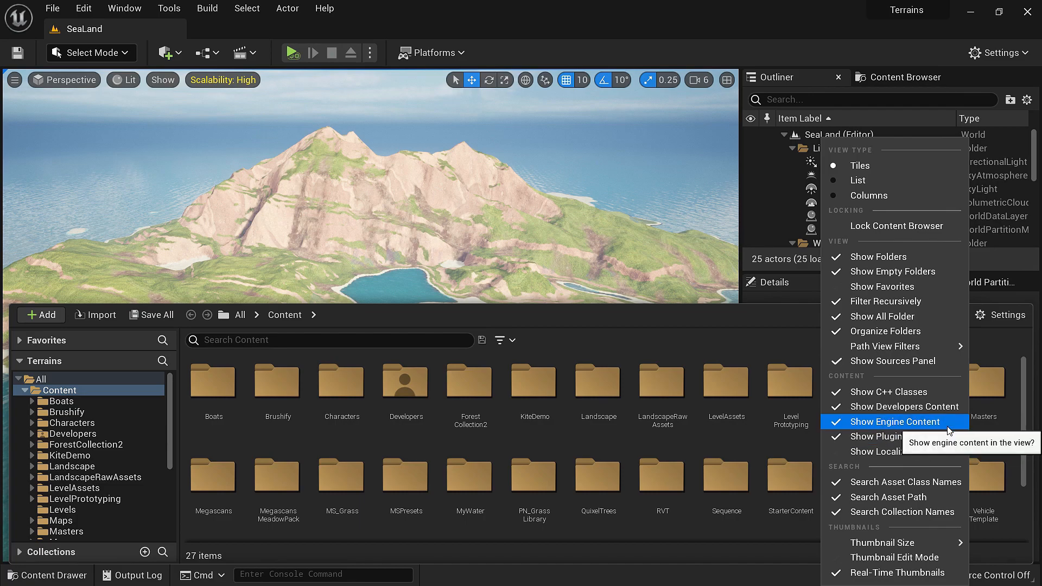
click(258, 436)
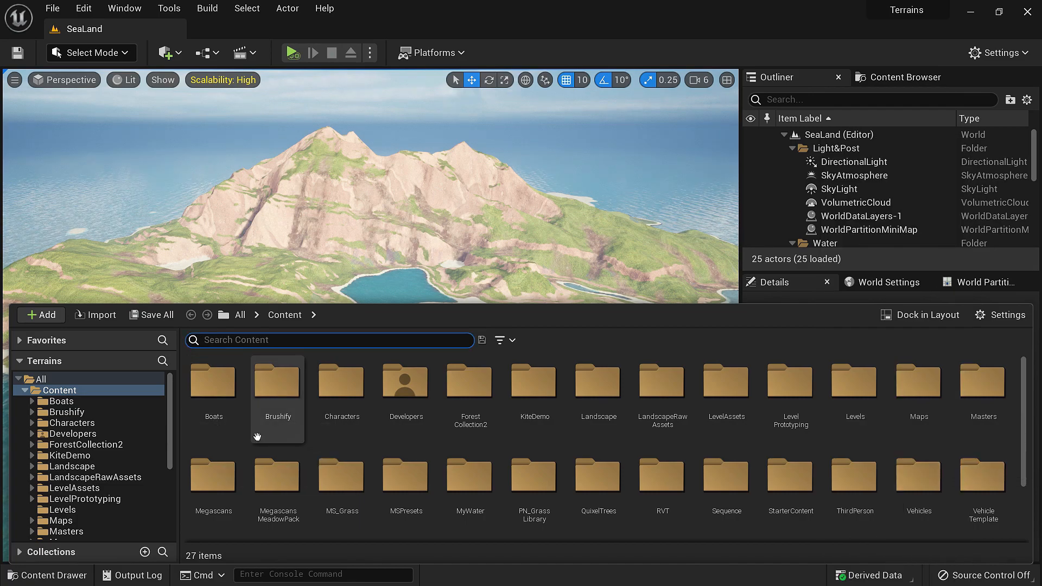
Examine the Water Content folder inside the Engine's Plugins folder
click(26, 392)
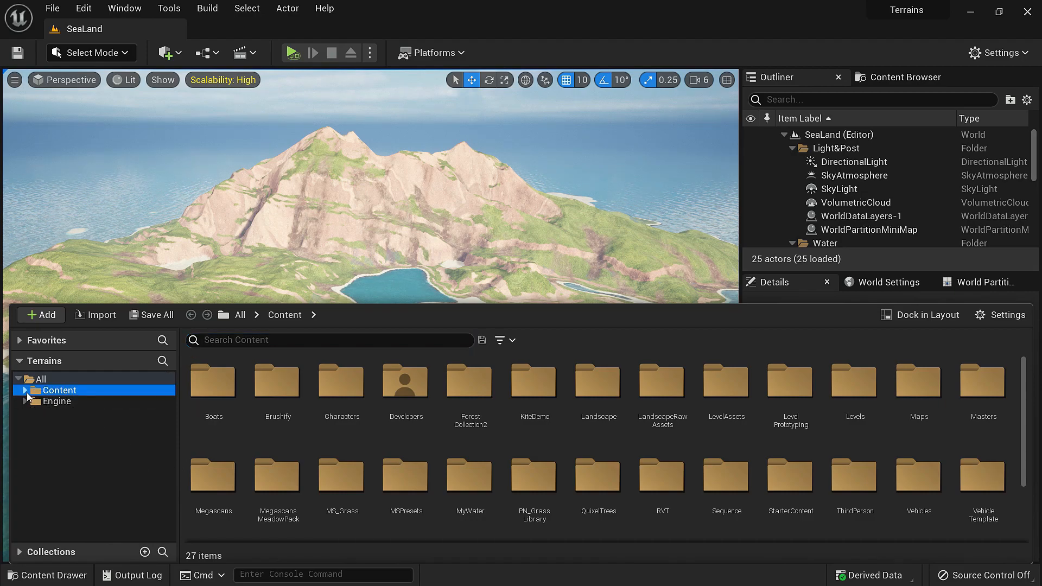
click(56, 401)
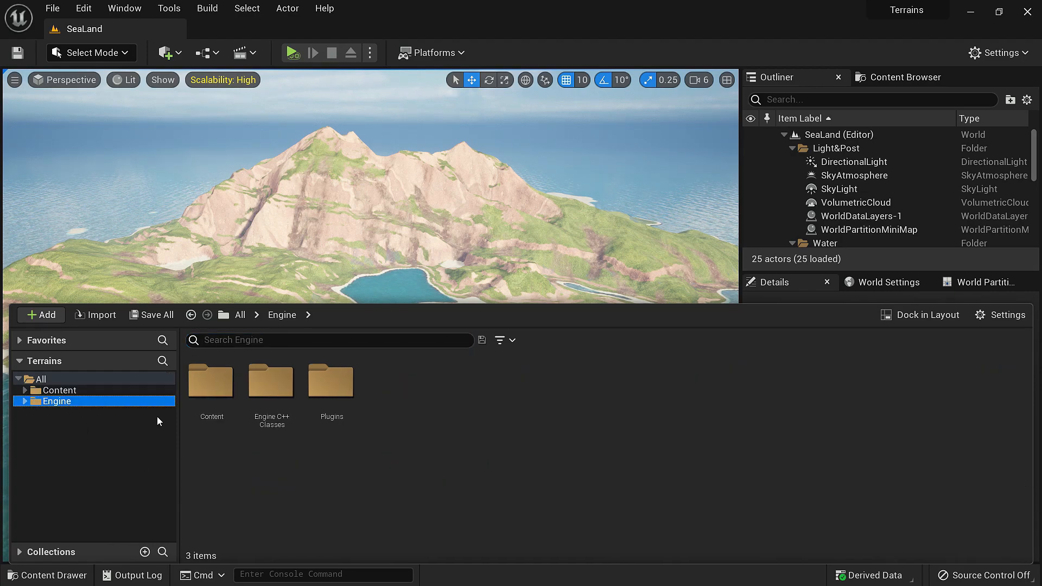
click(25, 402)
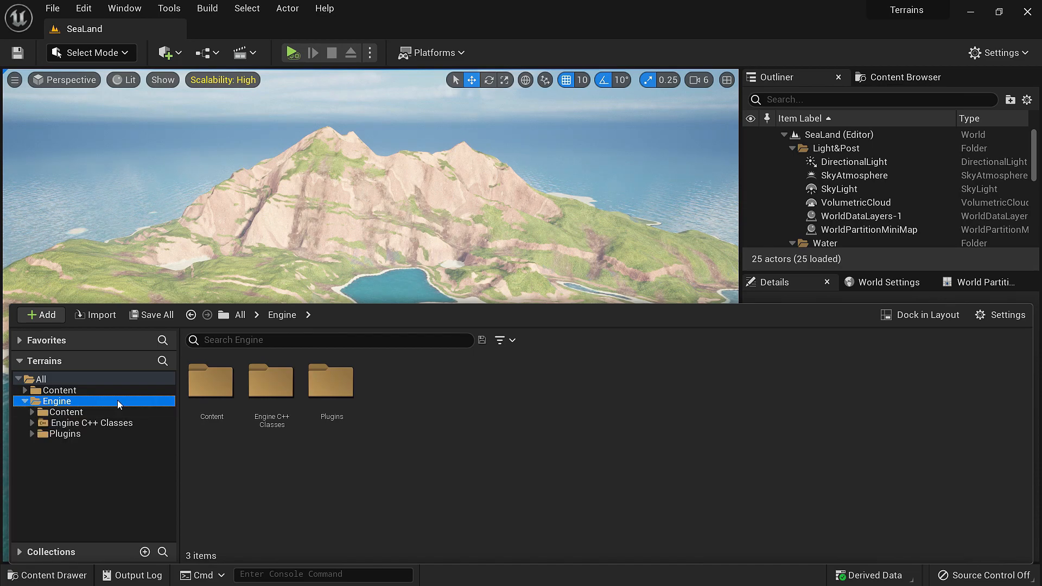
click(47, 434)
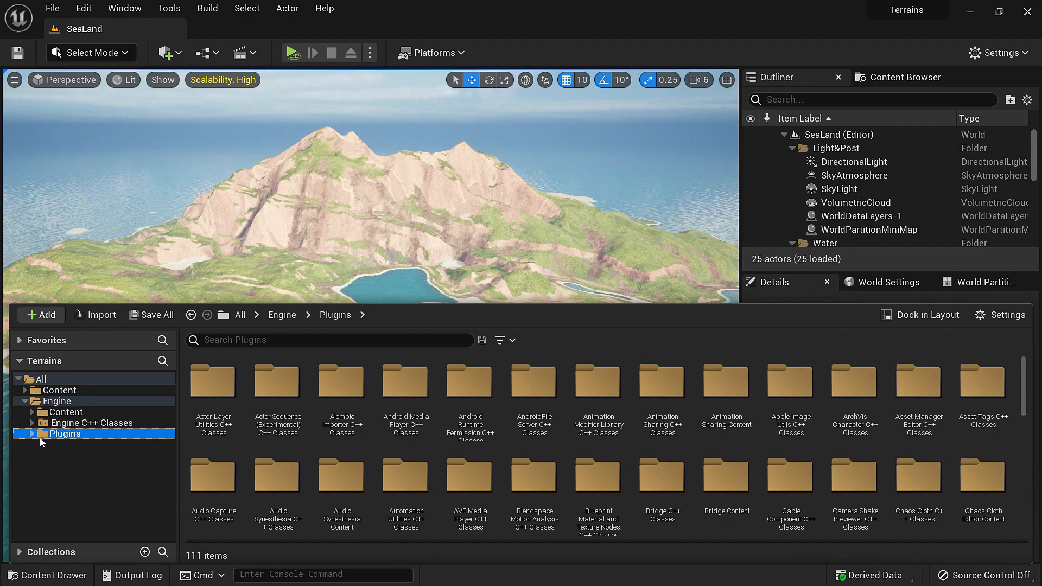
click(32, 434)
scroll(76, 448, down, 15)
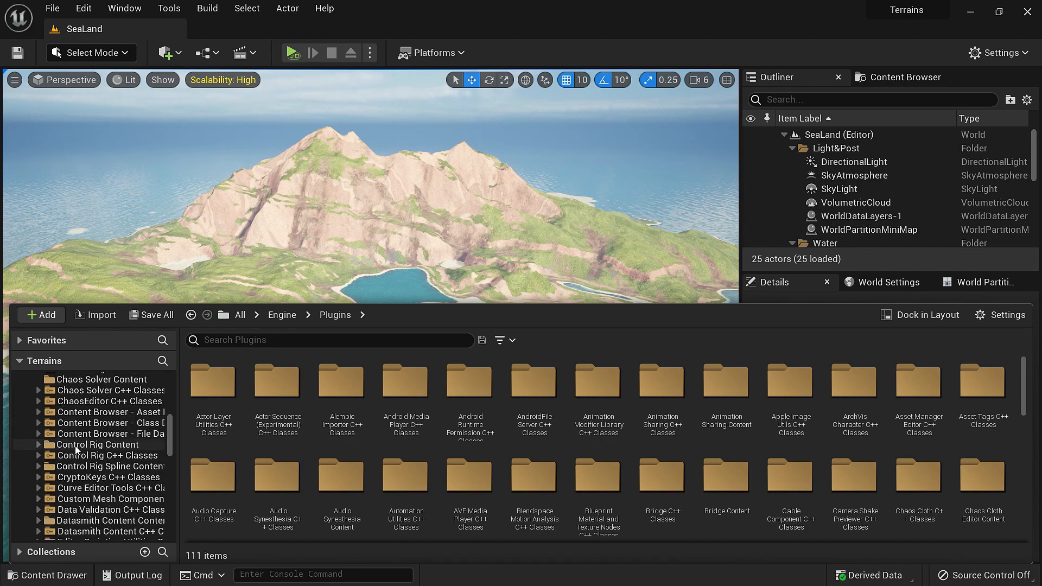
scroll(81, 456, down, 15)
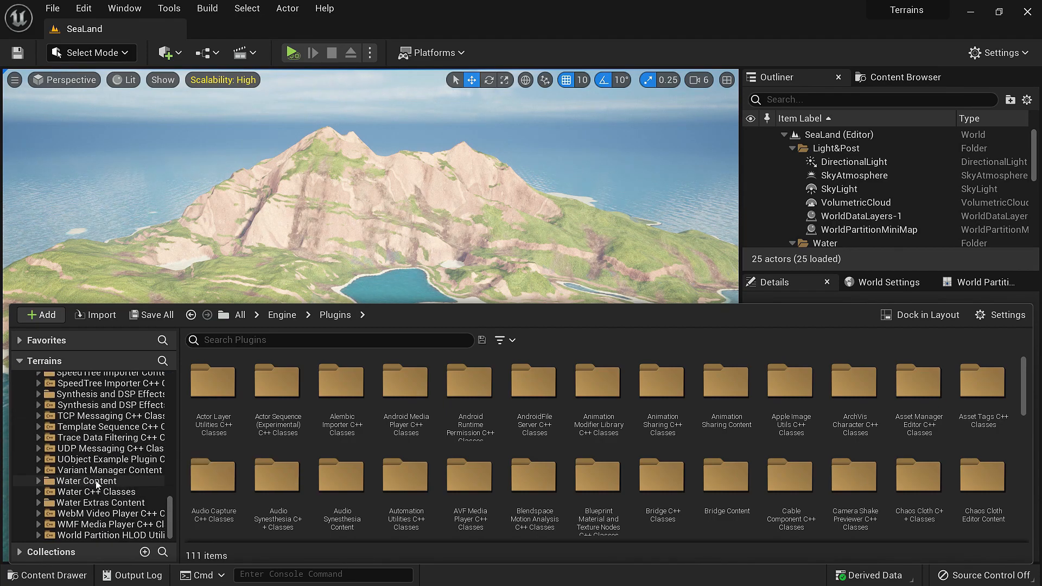
click(95, 480)
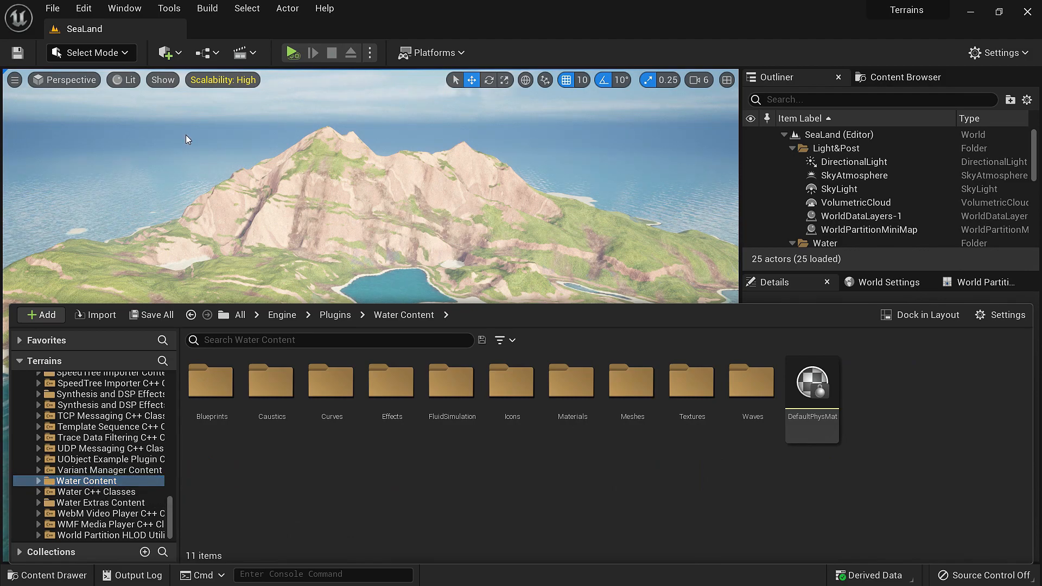
click(186, 140)
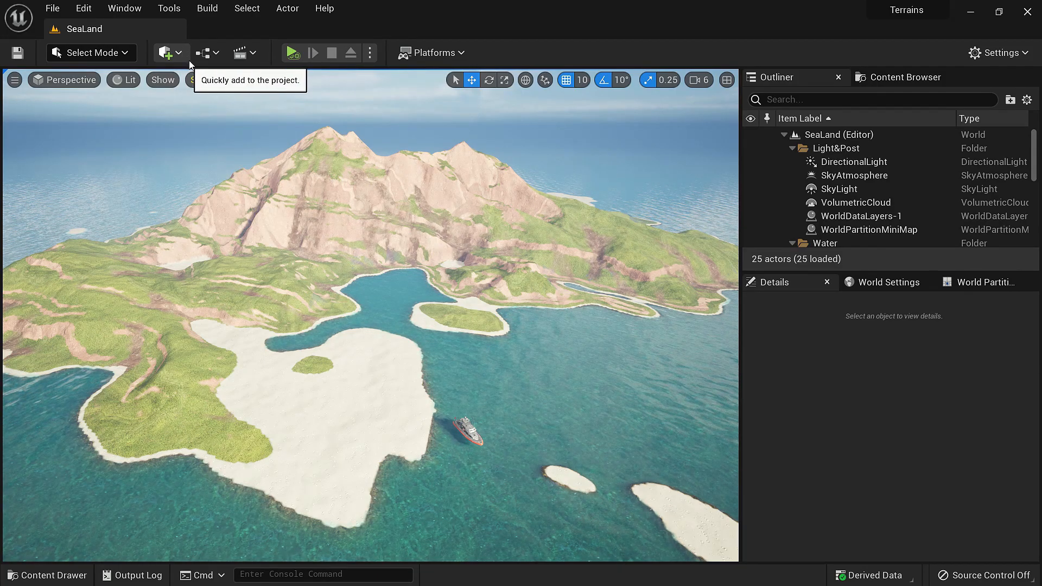
Search all placeable actor classes for "water" to review the available water bodies
click(171, 54)
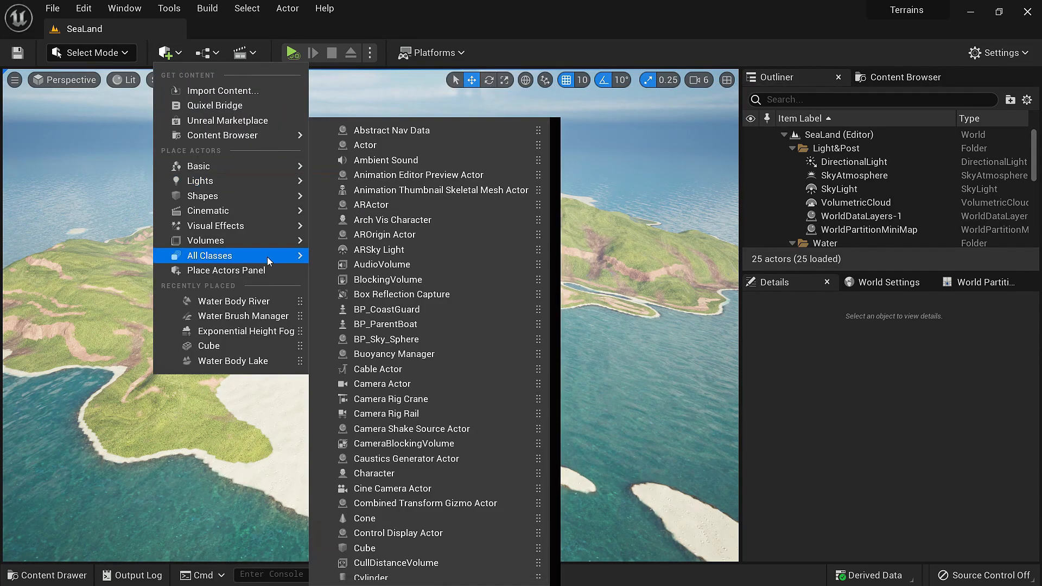
mouse_move(227, 261)
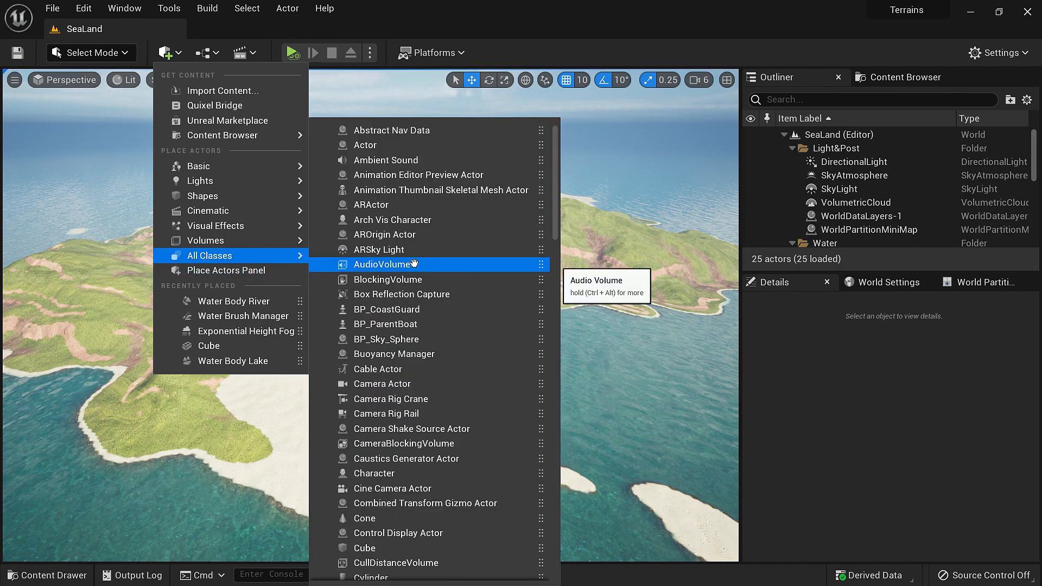
text(water)
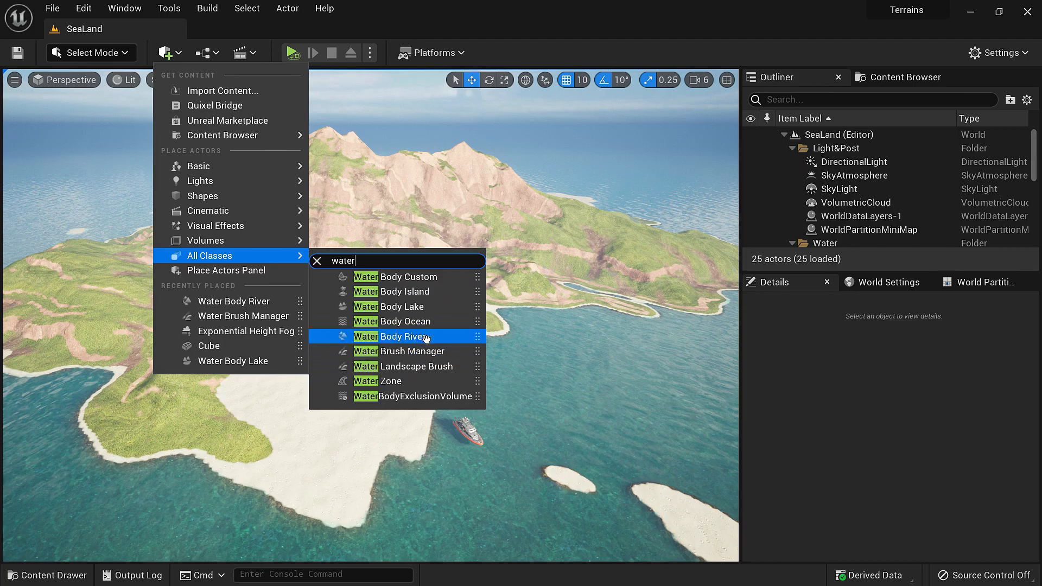
click(402, 92)
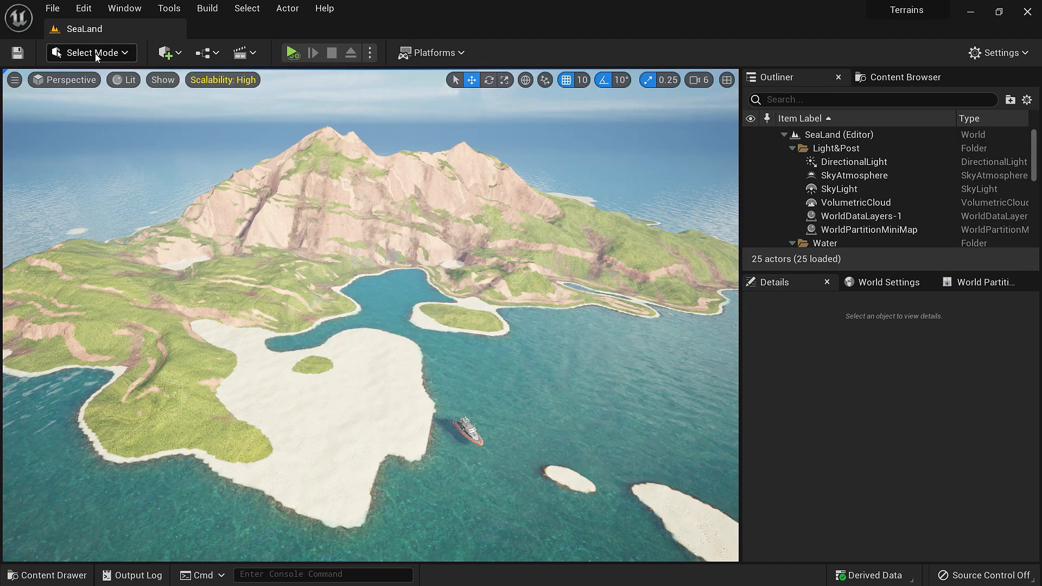
Create a new level from the Empty Open World template
click(53, 8)
click(113, 45)
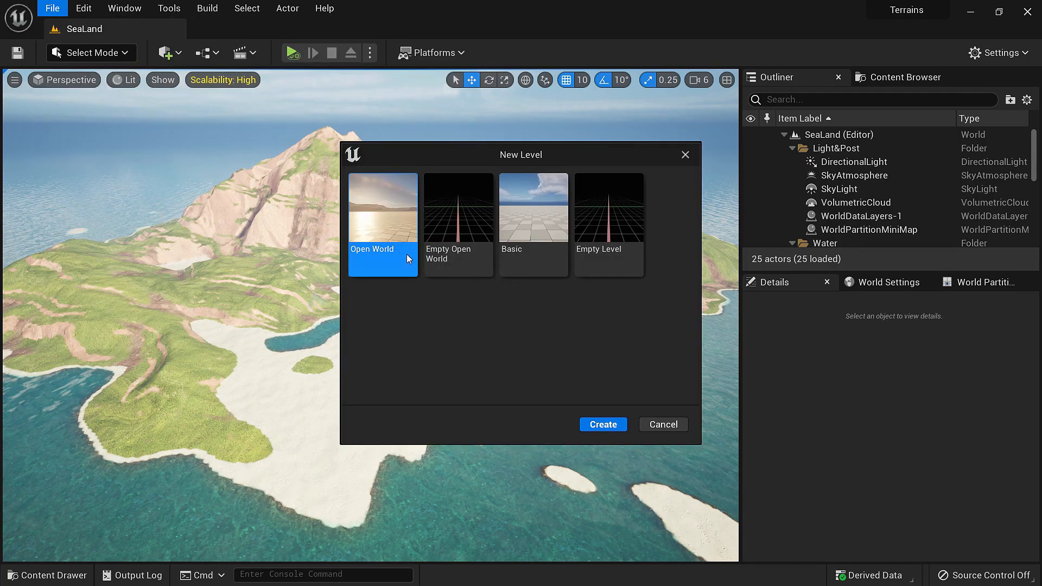
click(468, 236)
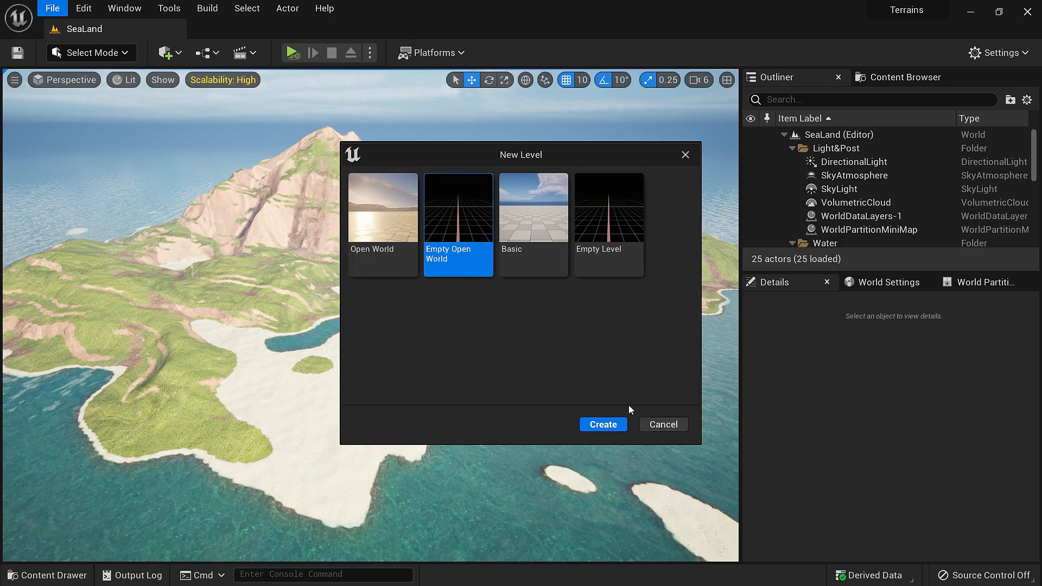
click(612, 425)
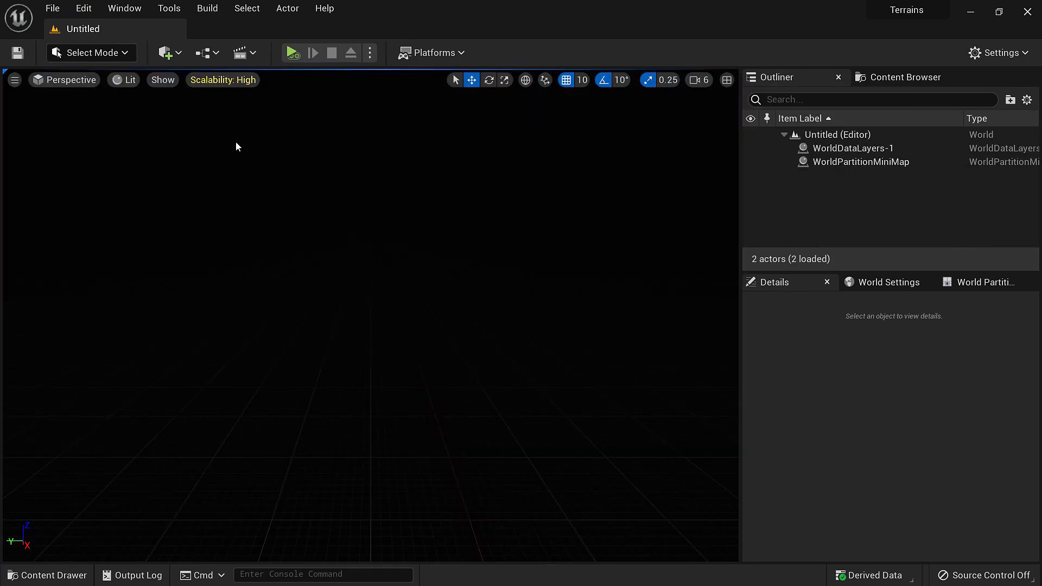
Add a sky light, atmospheric light 0, sky atmosphere, volumetric cloud and height fog with the Env. Light Mixer
click(124, 8)
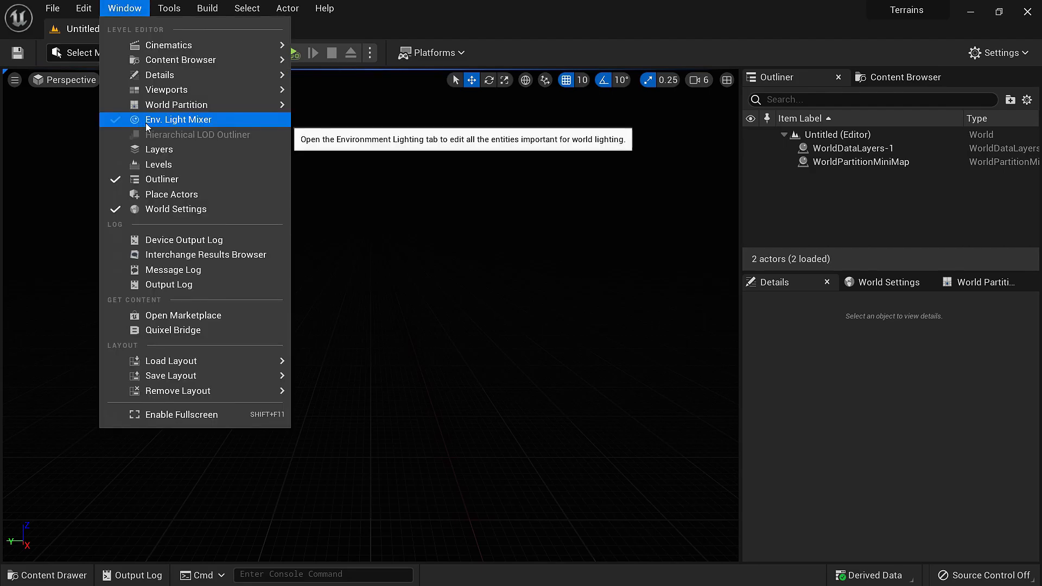
click(207, 120)
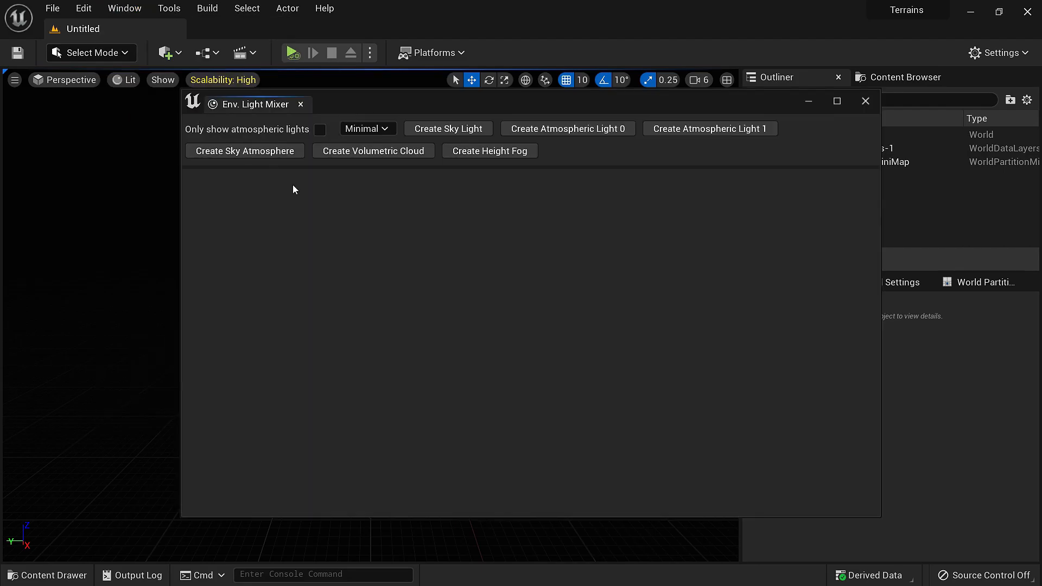
click(453, 129)
click(461, 129)
click(578, 135)
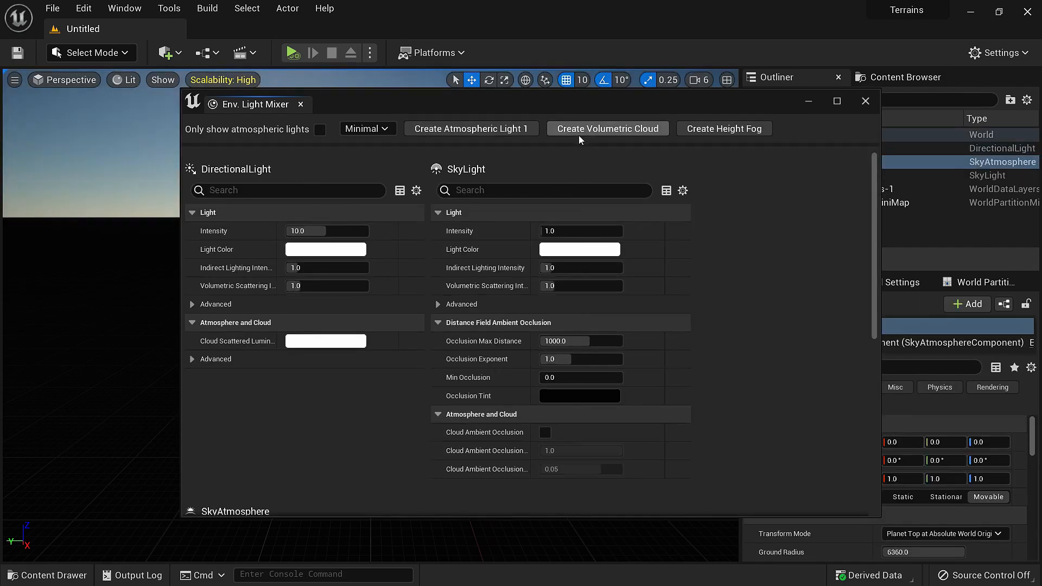
click(612, 136)
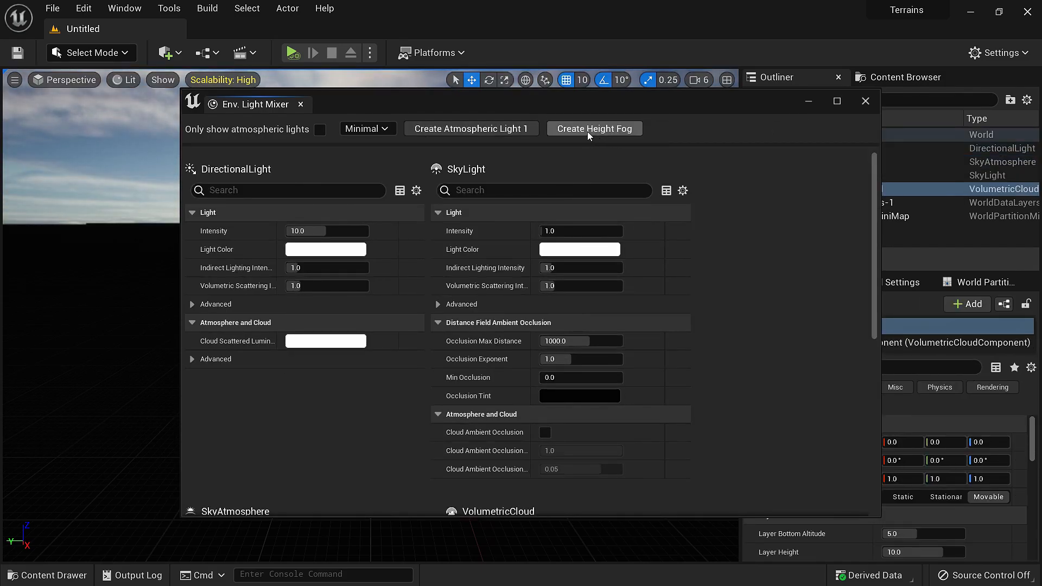
click(589, 131)
click(865, 101)
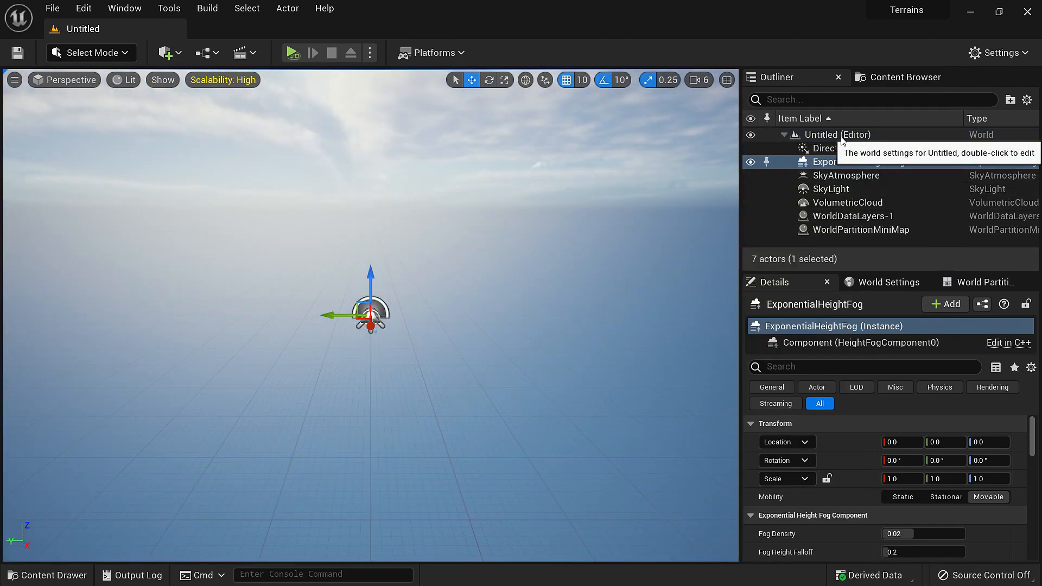
Create an outliner folder named Light&Post under the level
right_click(838, 136)
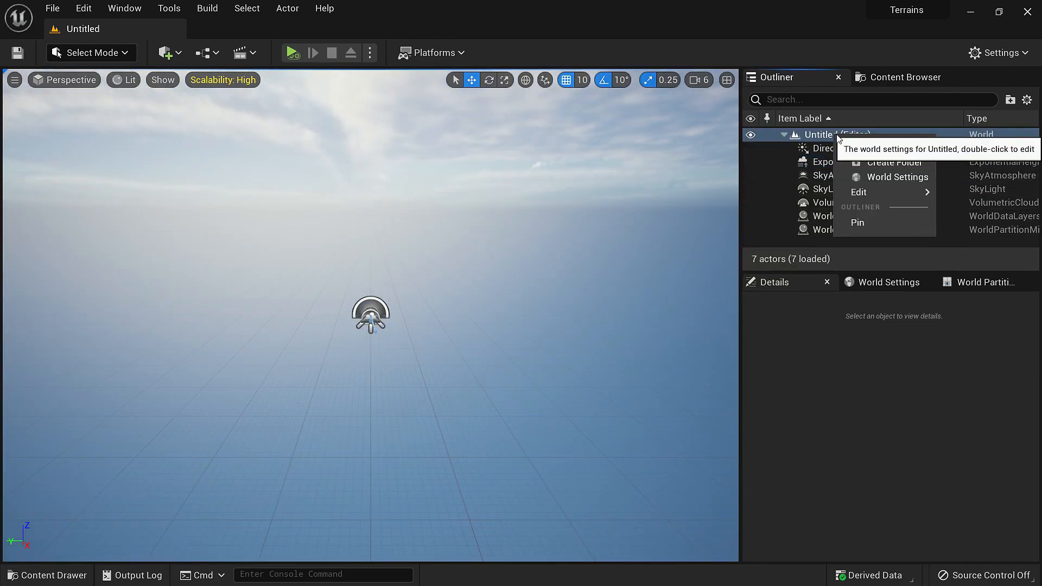
click(905, 163)
text(Light&Post)
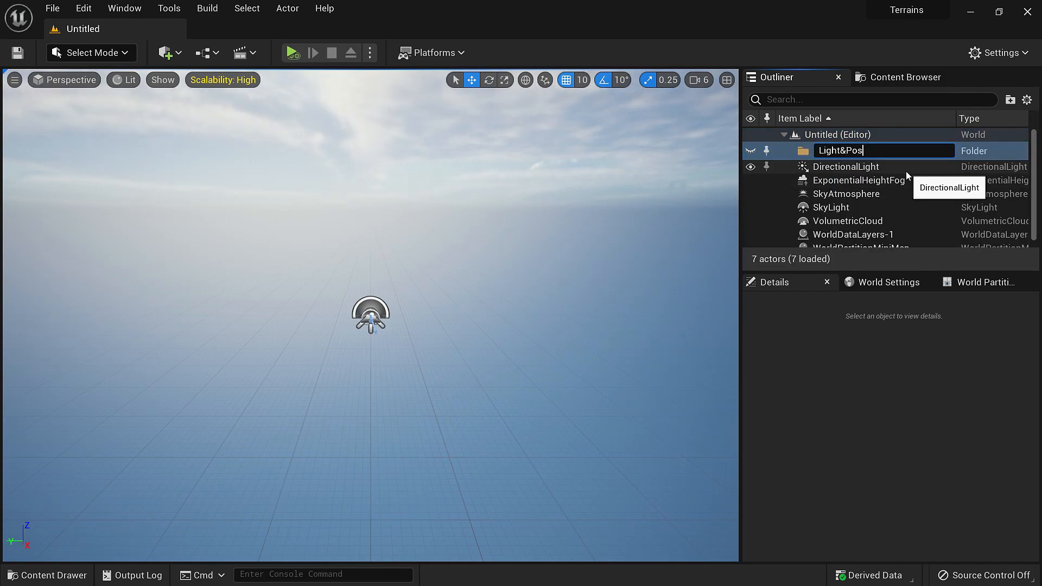
key(Return)
Move all actors from DirectionalLight through WorldPartitionMiniMap into the Light&Post folder
scroll(868, 180, down, 1)
click(862, 160)
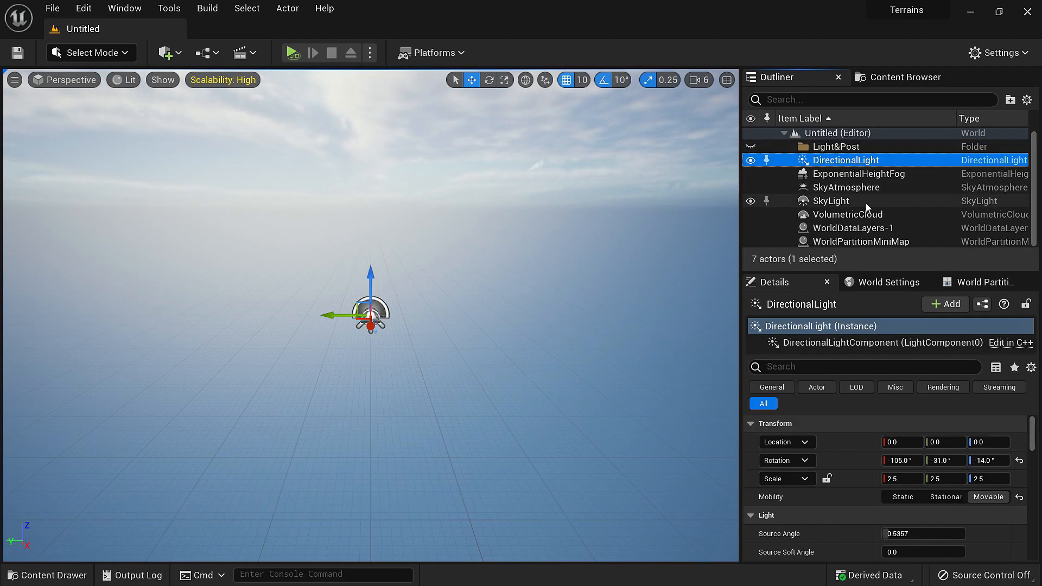
shift+click(868, 242)
mouse_move(836, 161)
mouse_down()
mouse_move(777, 155)
mouse_move(832, 147)
mouse_up()
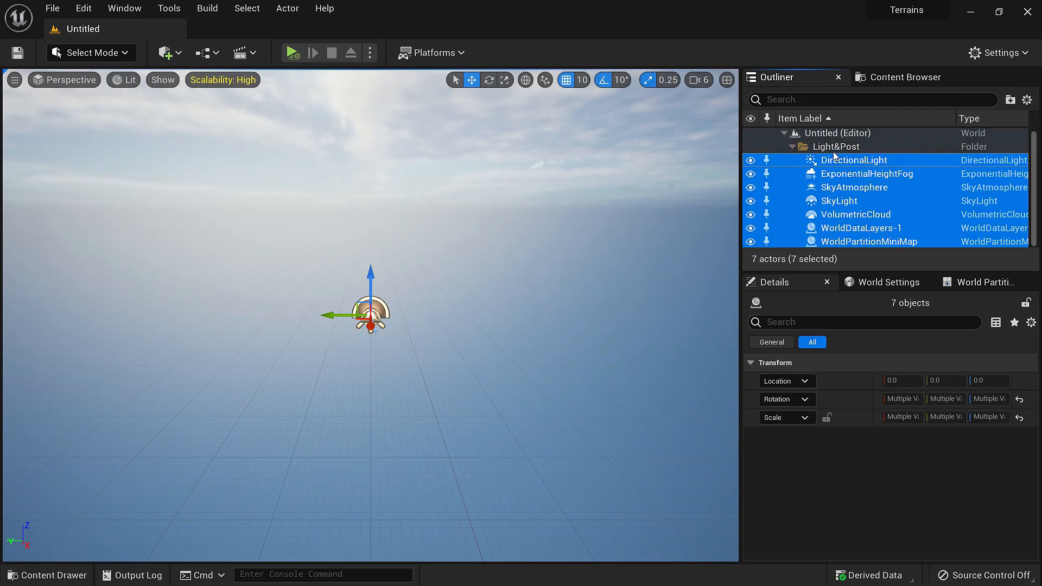
click(411, 201)
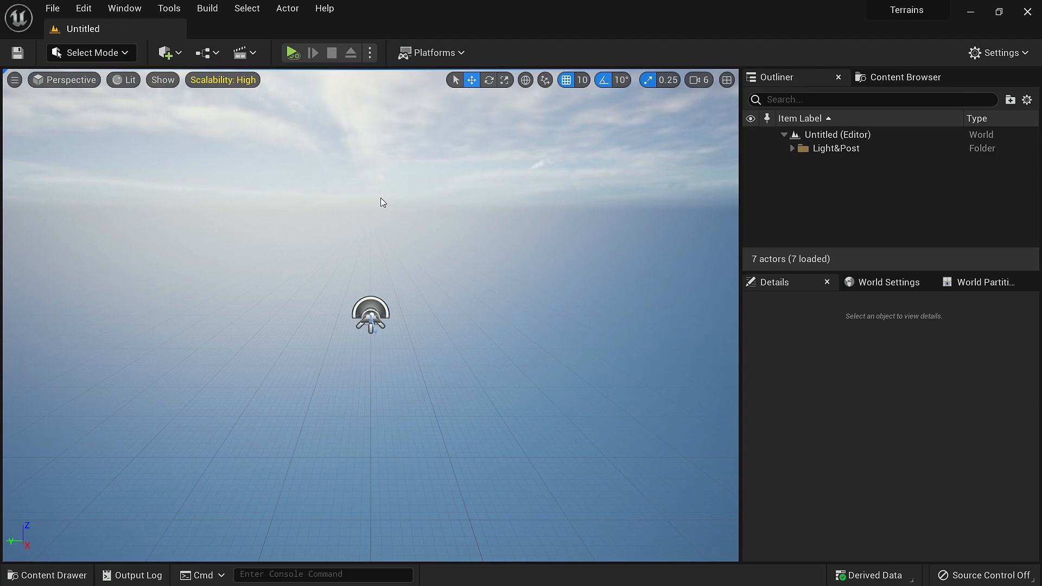
Switch the editor from selection to Landscape mode
click(93, 52)
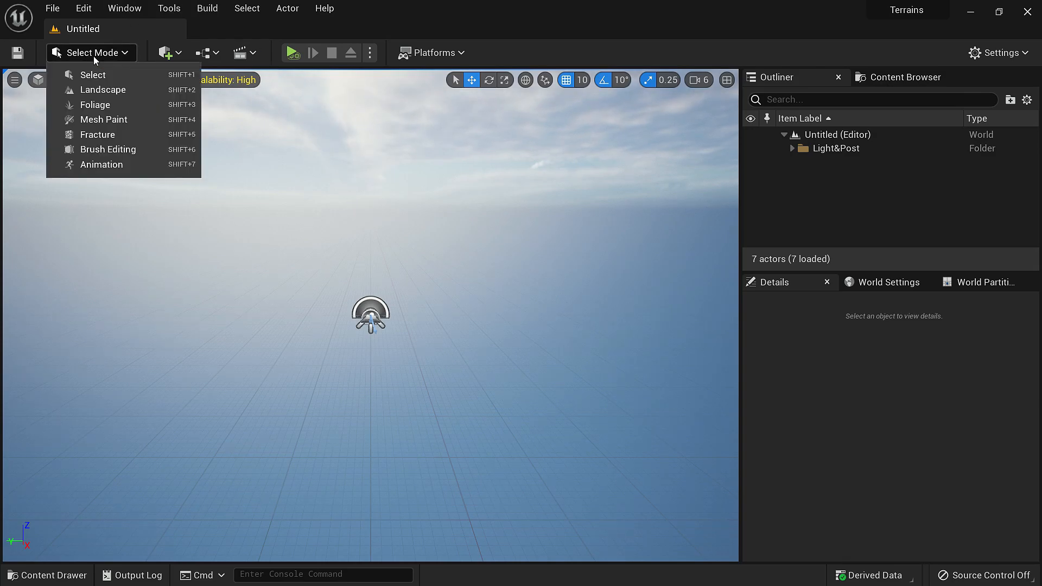
click(111, 54)
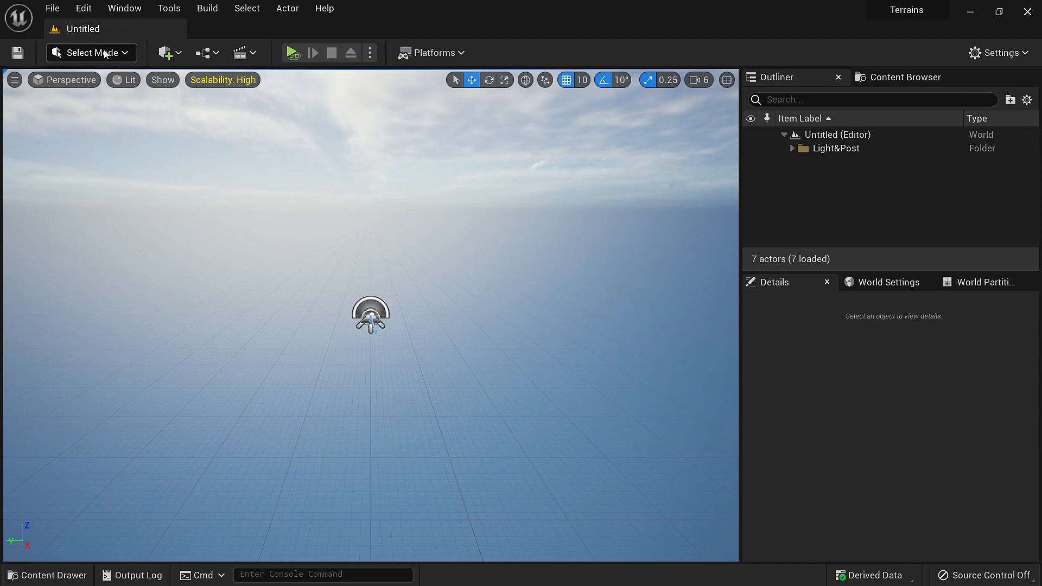
click(111, 55)
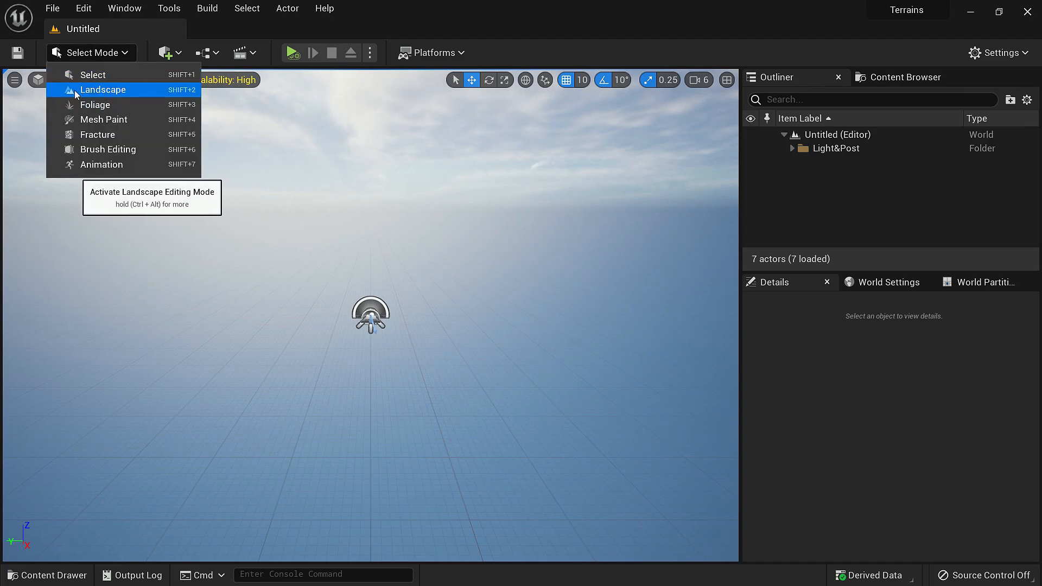
click(131, 89)
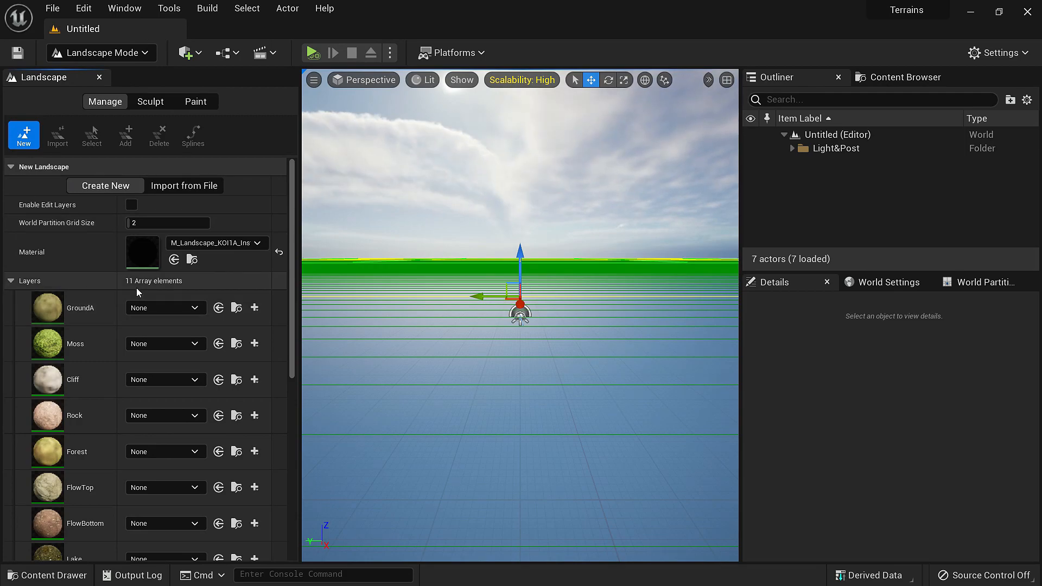
Examine the landscape material's layer list and the import-from-file options for a new landscape
scroll(115, 347, down, 3)
scroll(113, 364, up, 3)
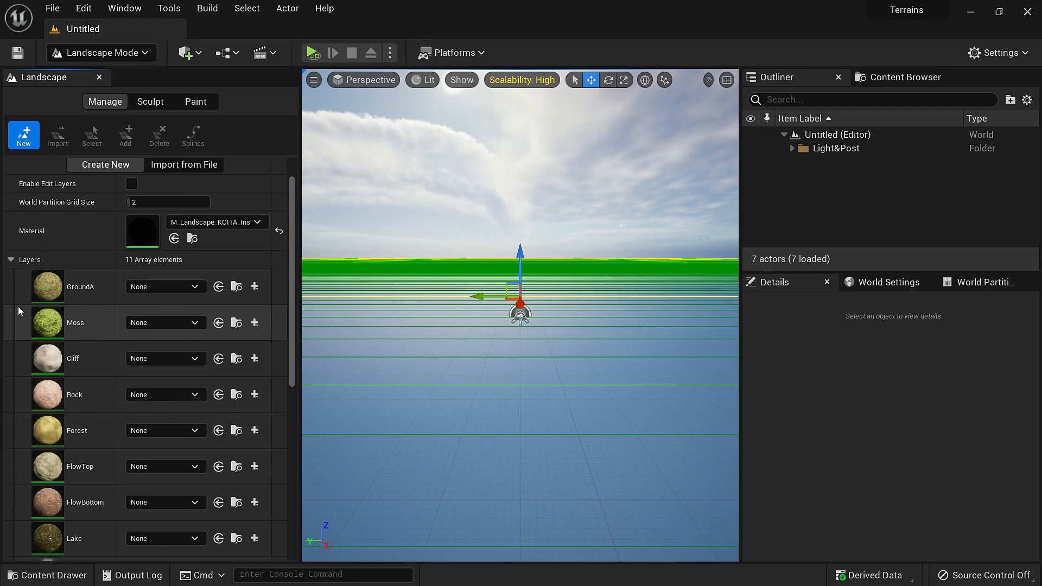
scroll(100, 301, down, 3)
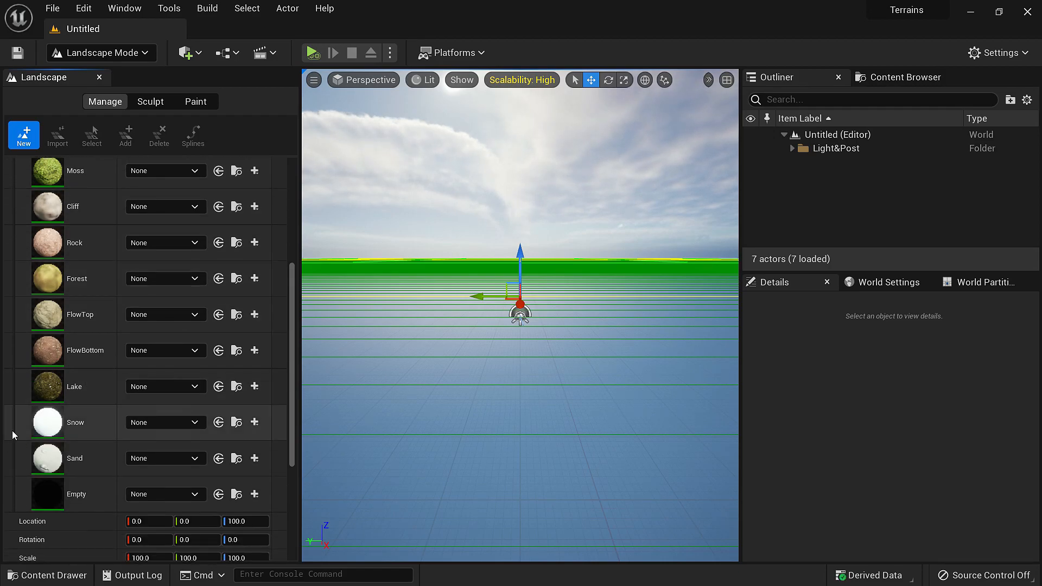
scroll(78, 418, up, 1)
scroll(79, 418, up, 3)
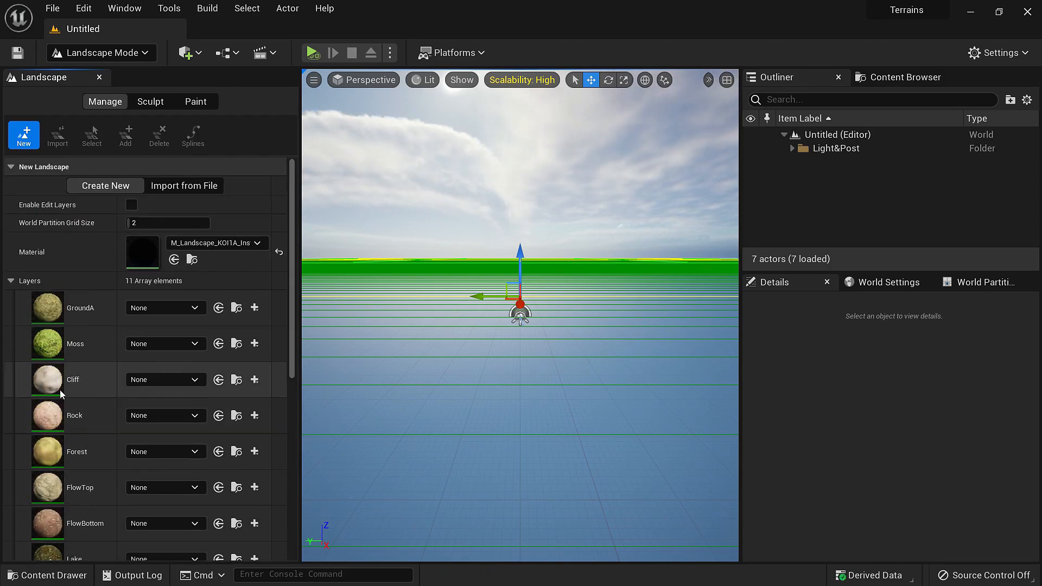
click(9, 281)
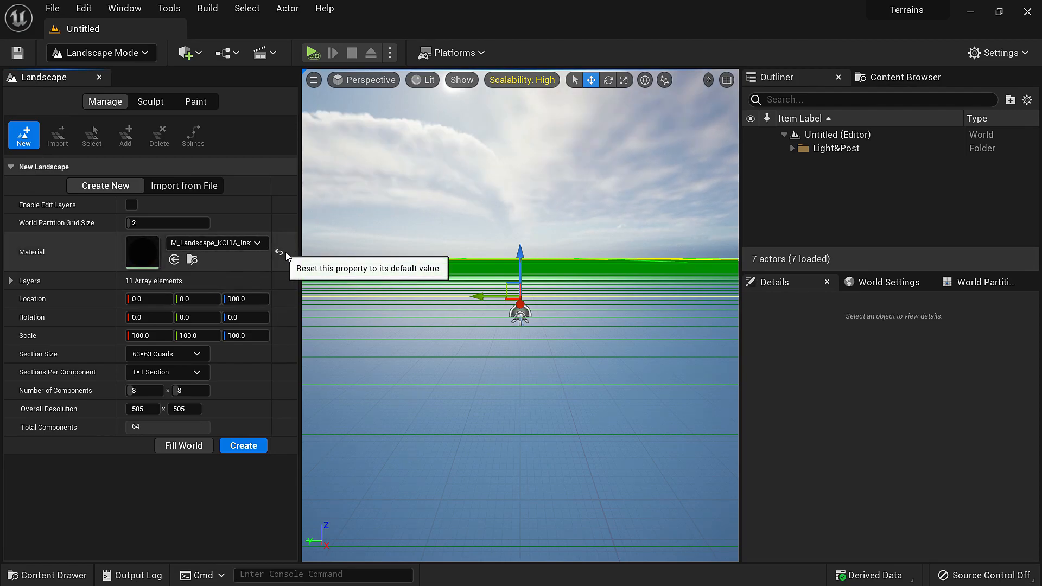
click(199, 190)
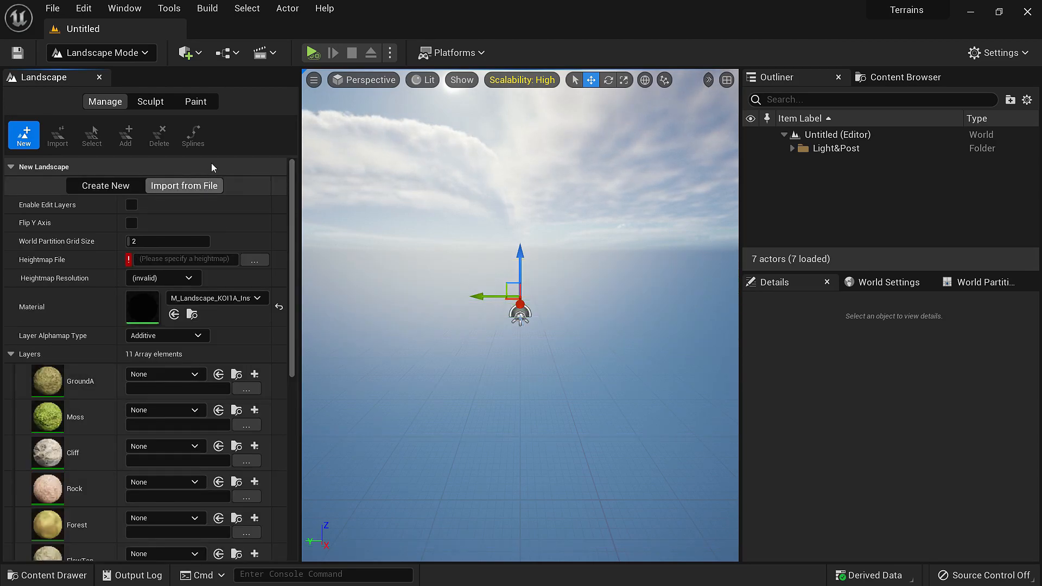
click(121, 189)
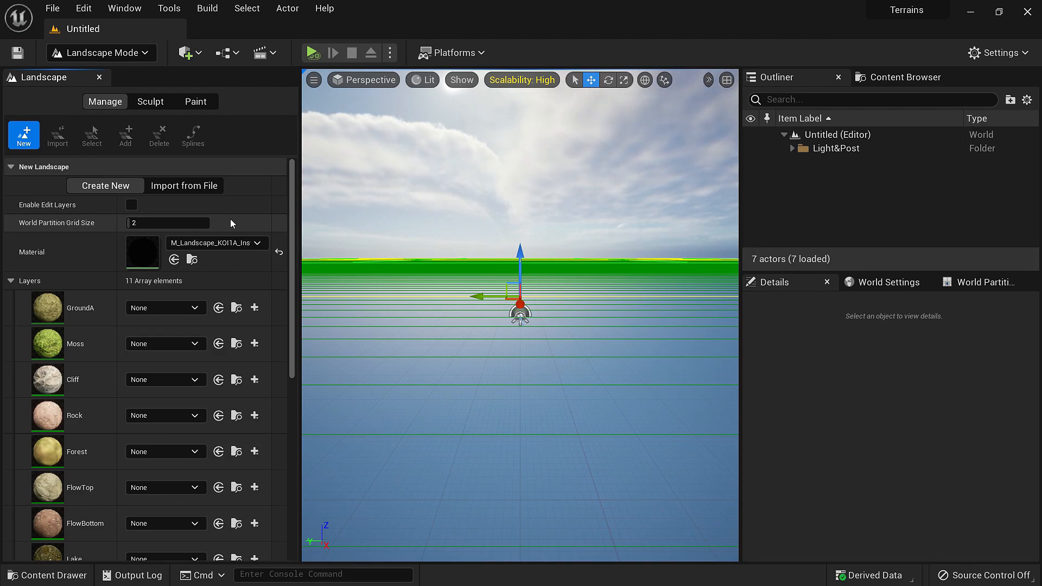
click(11, 281)
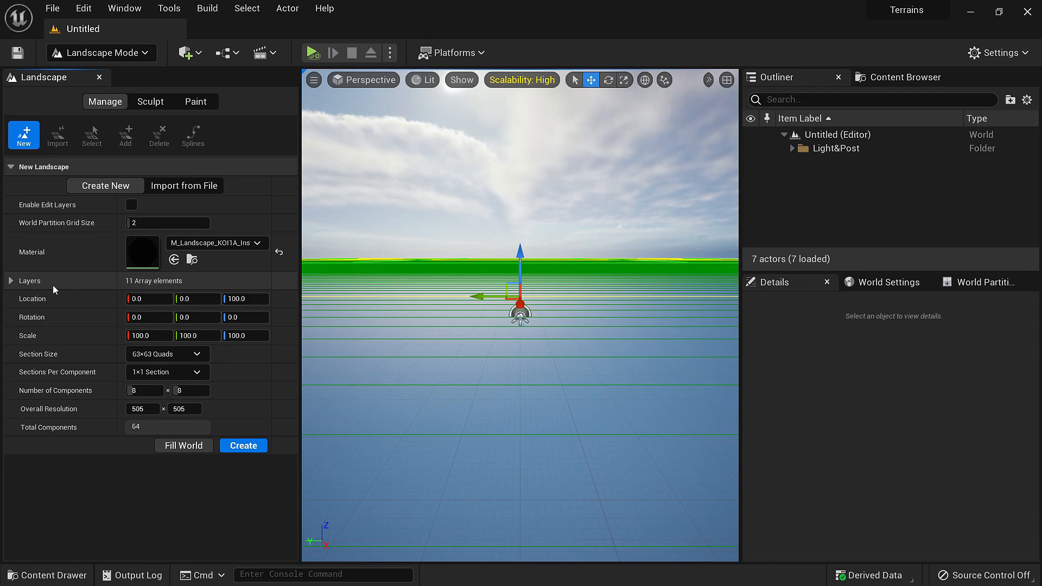
Create a new landscape with edit layers enabled and 16 × 16 components
click(129, 210)
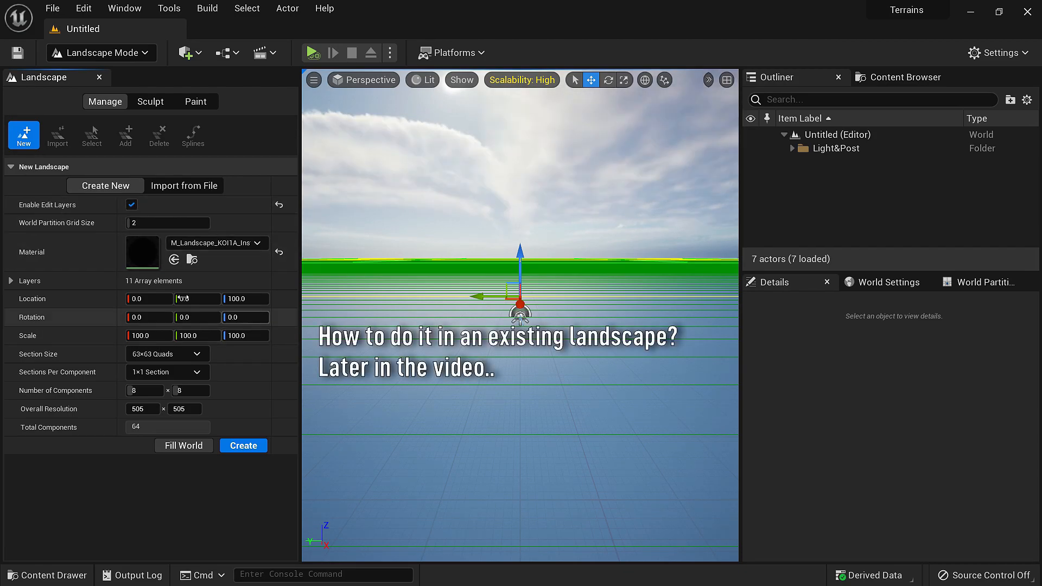
click(156, 390)
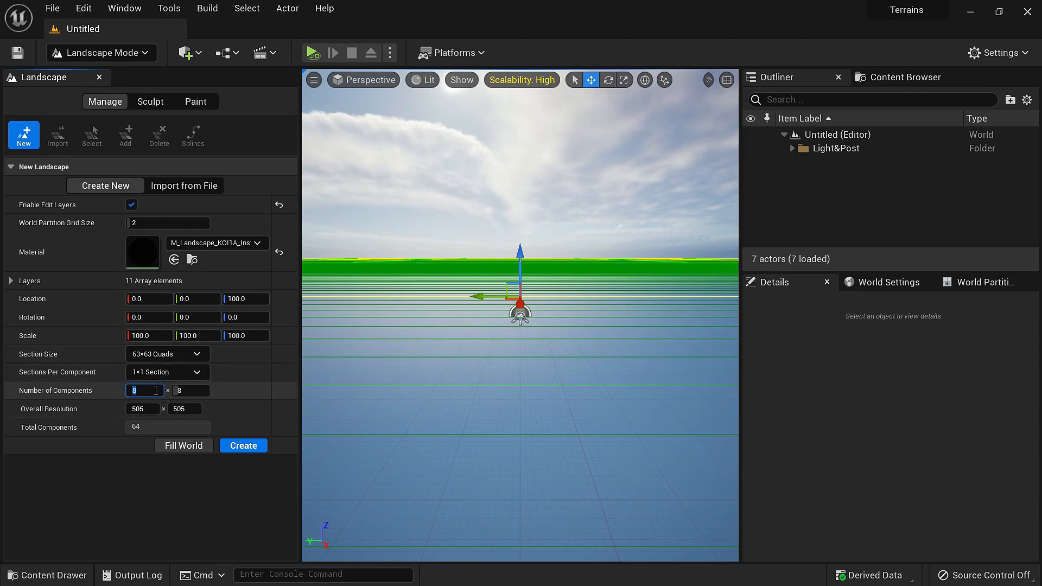
text(16)
click(194, 390)
text(16)
key(Return)
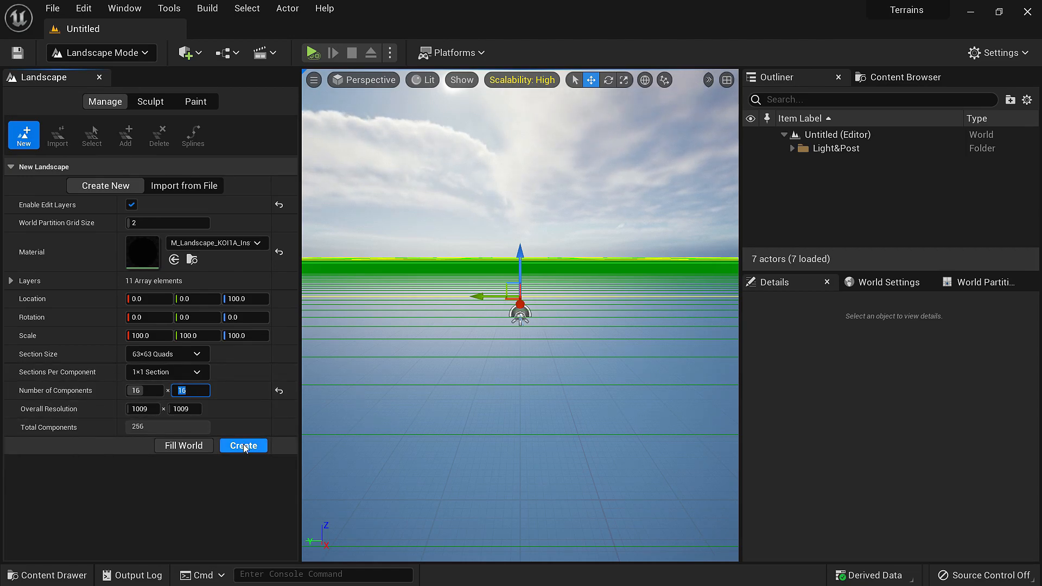
click(242, 445)
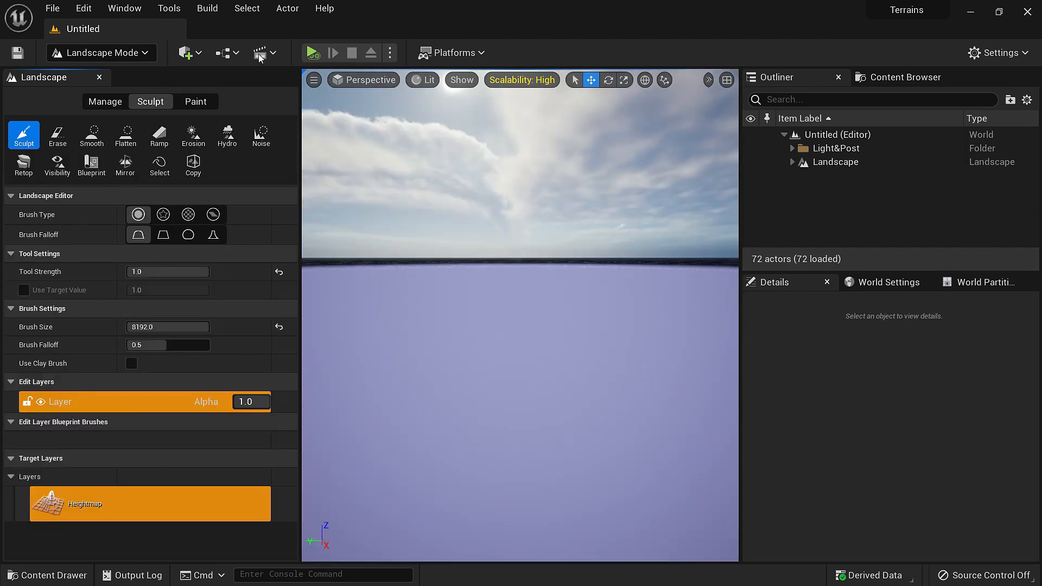
Assign Rock_LayerInfo to the landscape's Rock paint layer
click(196, 101)
scroll(181, 363, down, 5)
click(104, 316)
click(236, 417)
click(262, 413)
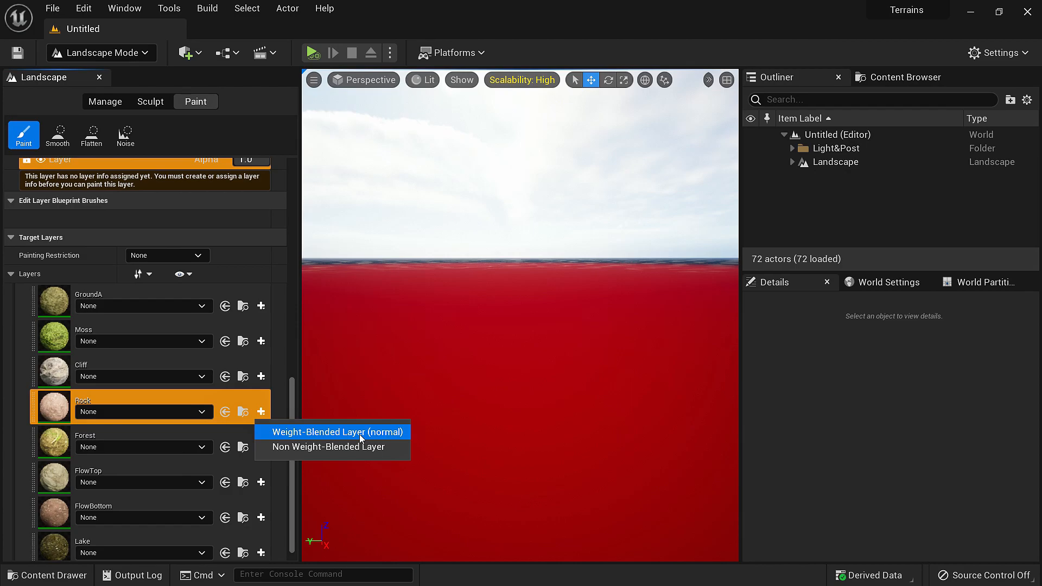
click(174, 413)
click(121, 231)
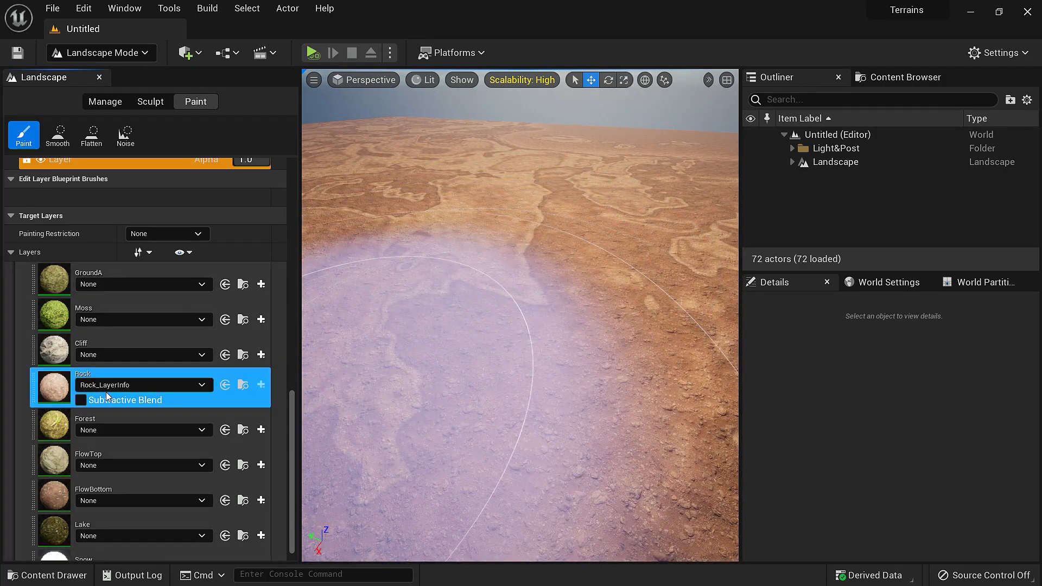
Fill the landscape with the Rock layer
right_click(31, 386)
click(76, 425)
right_click(59, 387)
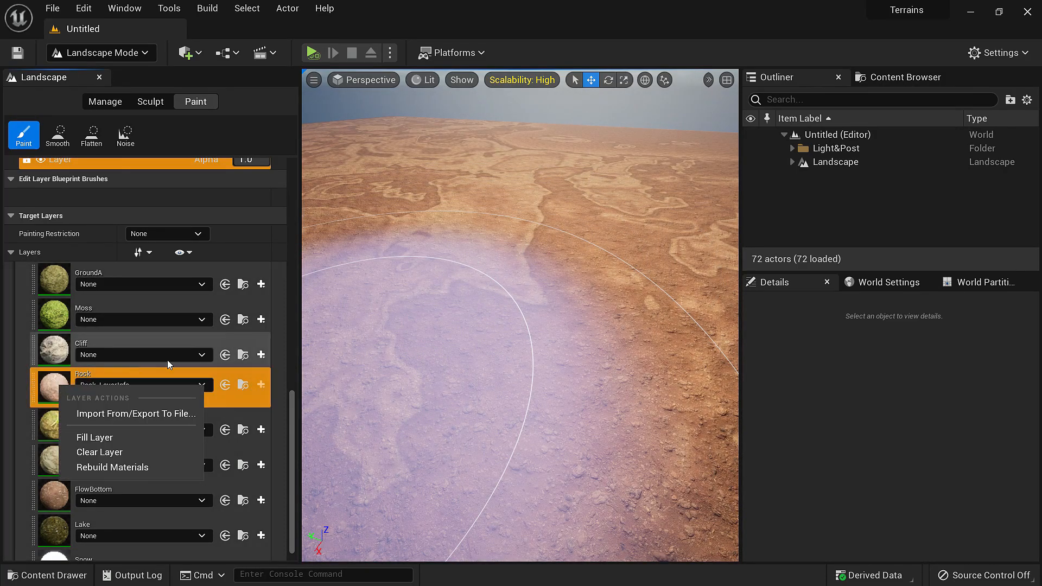
click(115, 439)
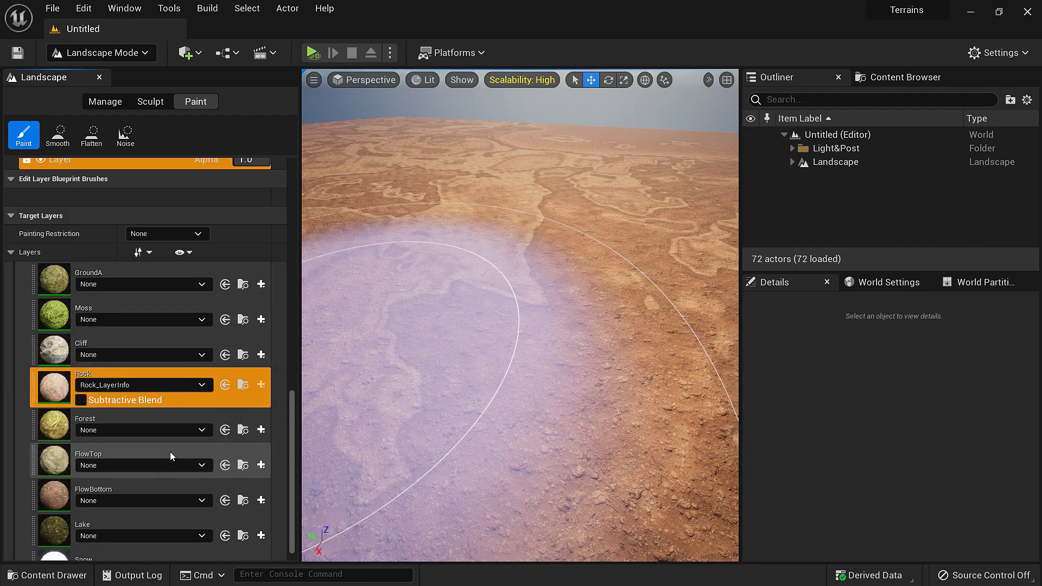
click(54, 394)
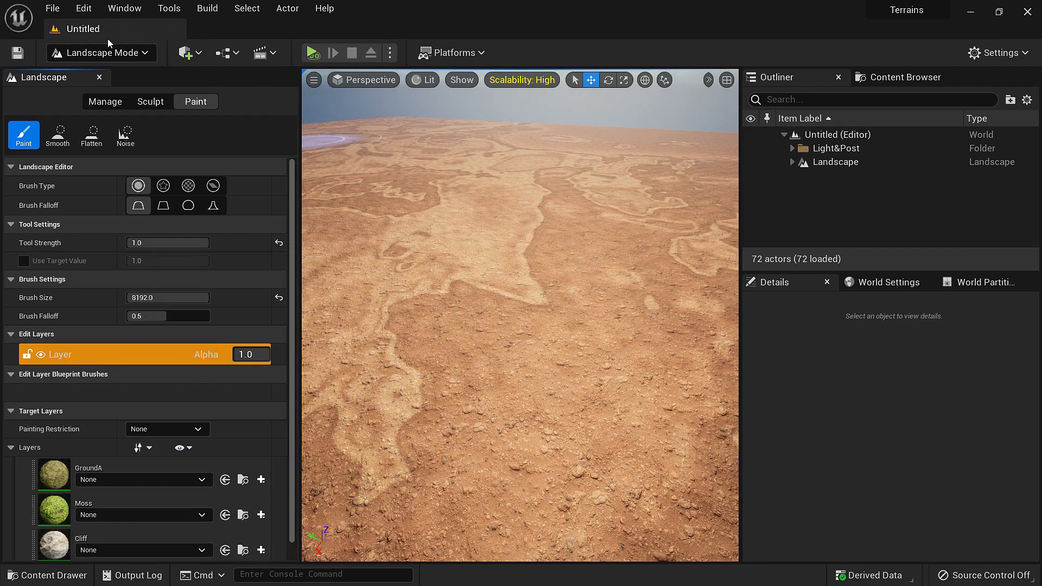
Switch the editor from Landscape to Select mode
click(112, 52)
click(101, 88)
click(134, 54)
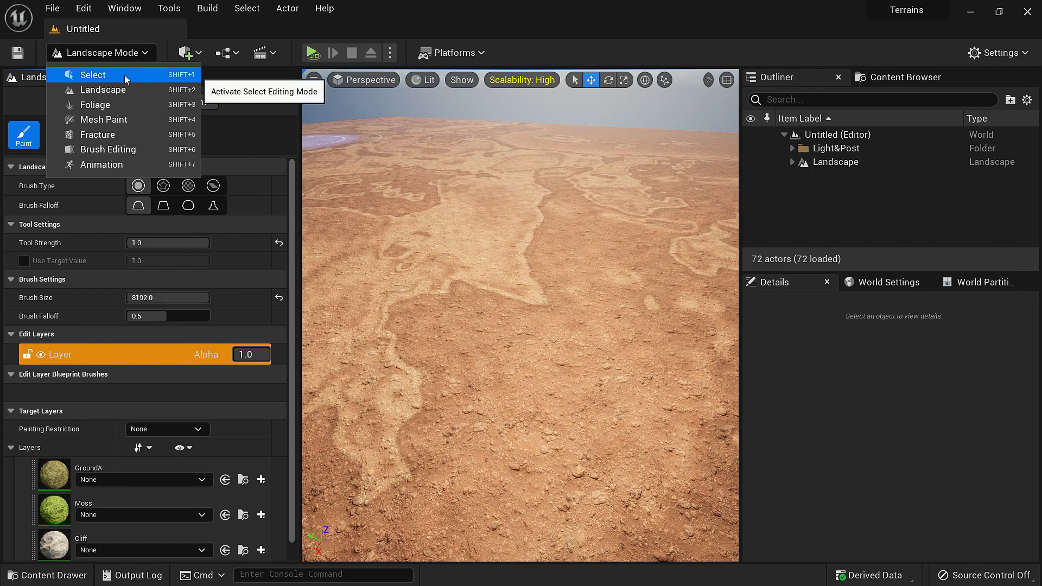
click(95, 75)
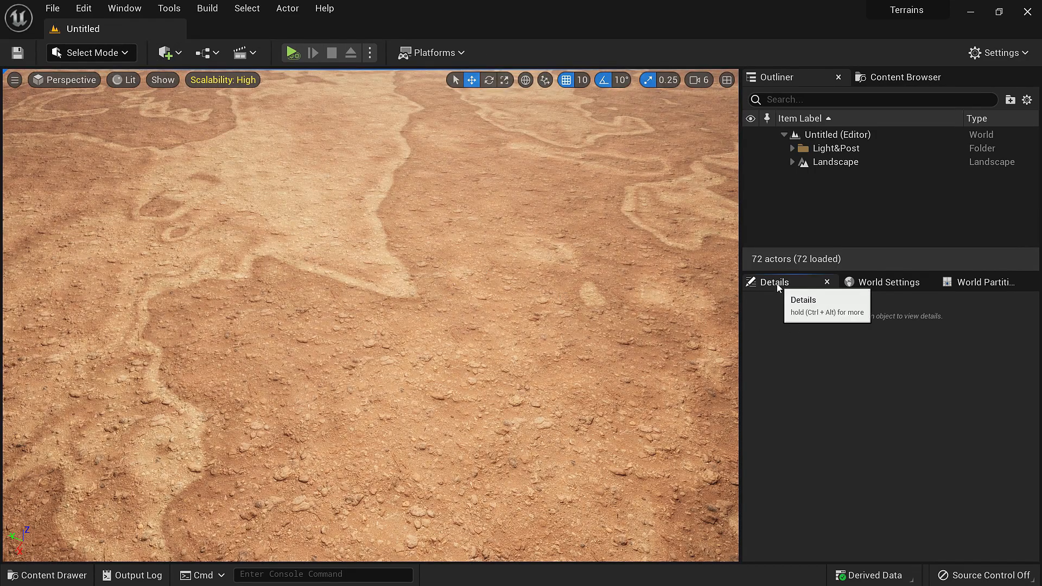
Select the Landscape actor and search its details for "enabl" to check the Enable Edit Layers setting
click(831, 162)
click(786, 287)
drag(869, 271, 865, 188)
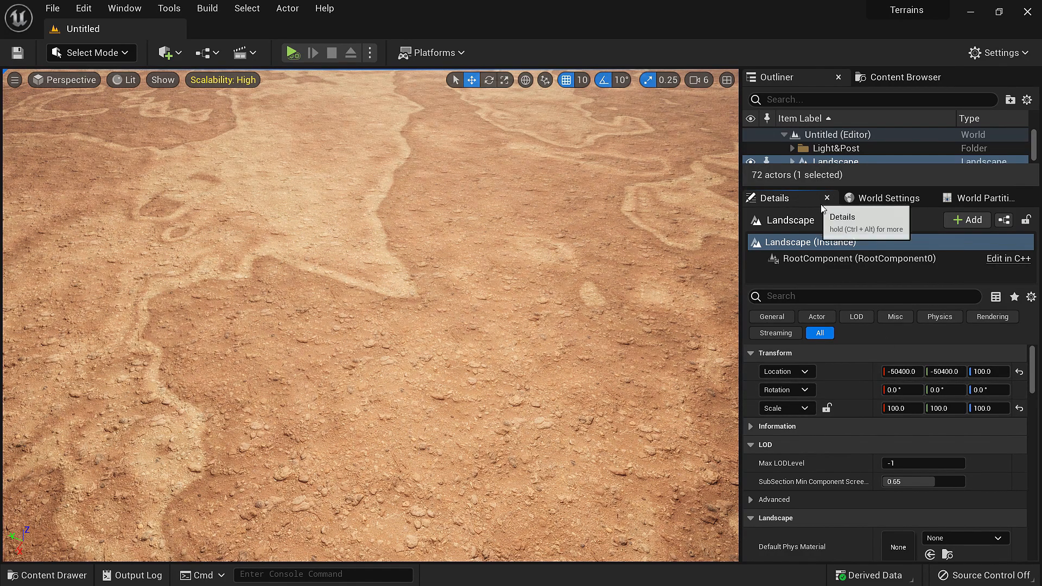
click(819, 298)
text(enabl)
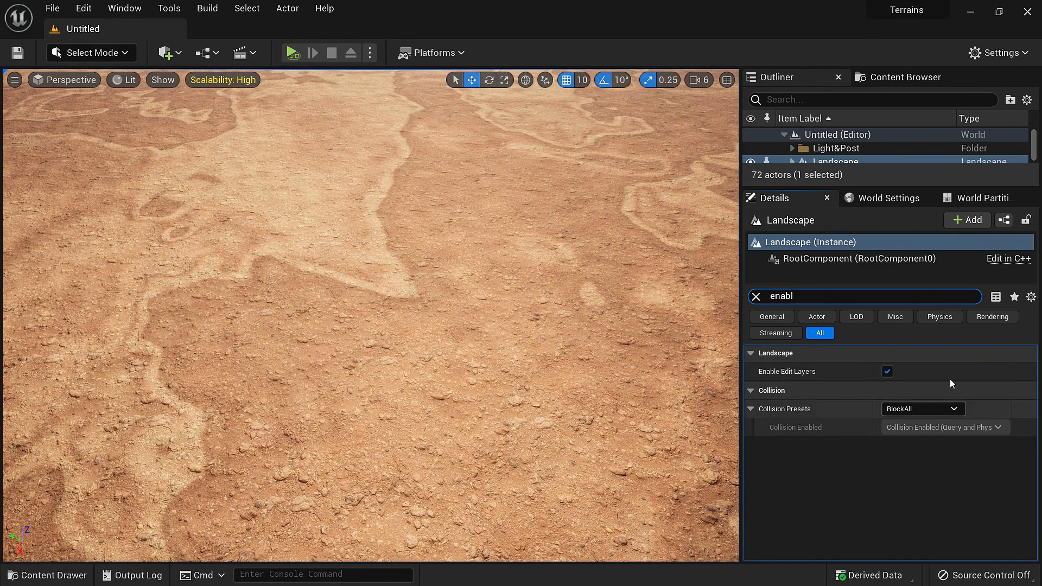
click(755, 297)
drag(868, 186, 871, 263)
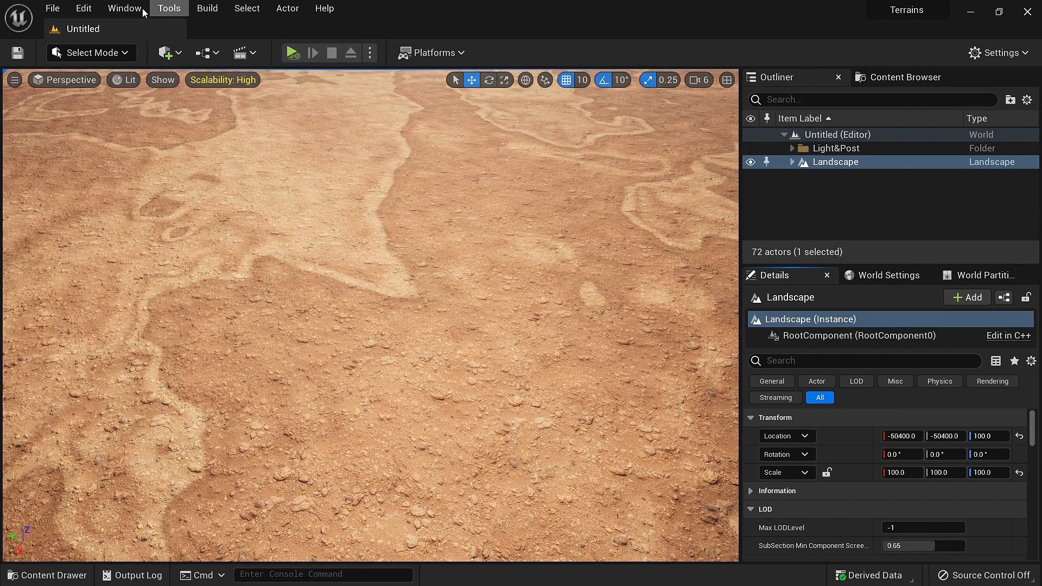
Dock a second Details panel, Details 2, beside the Content Browser and close it again
click(124, 8)
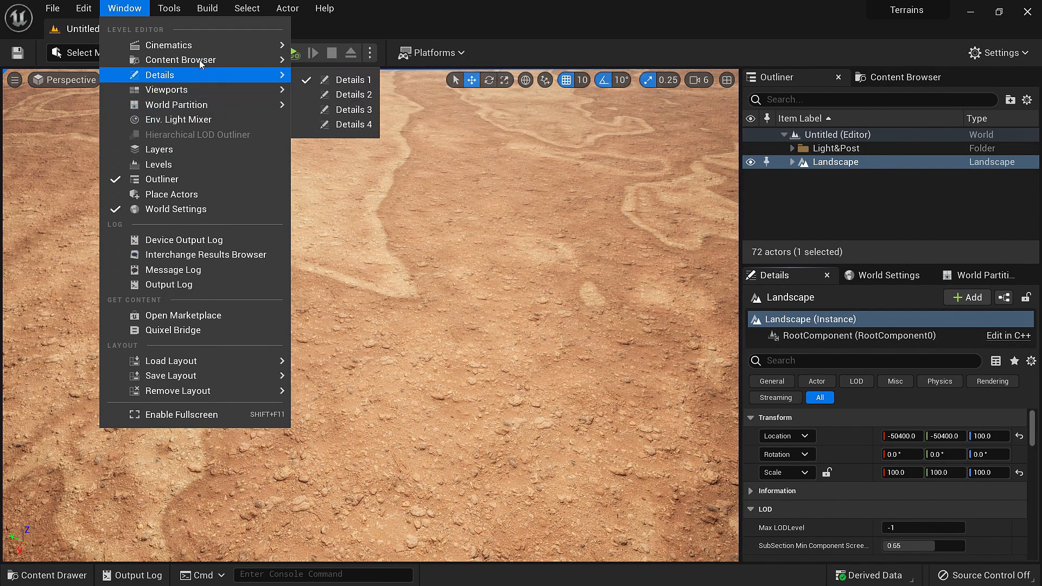
mouse_move(199, 76)
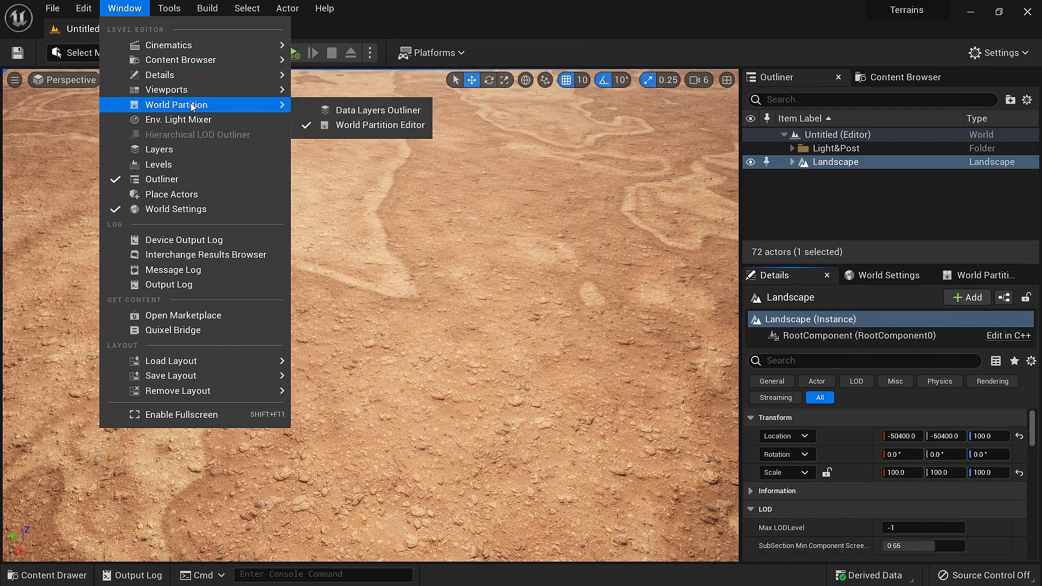
click(348, 95)
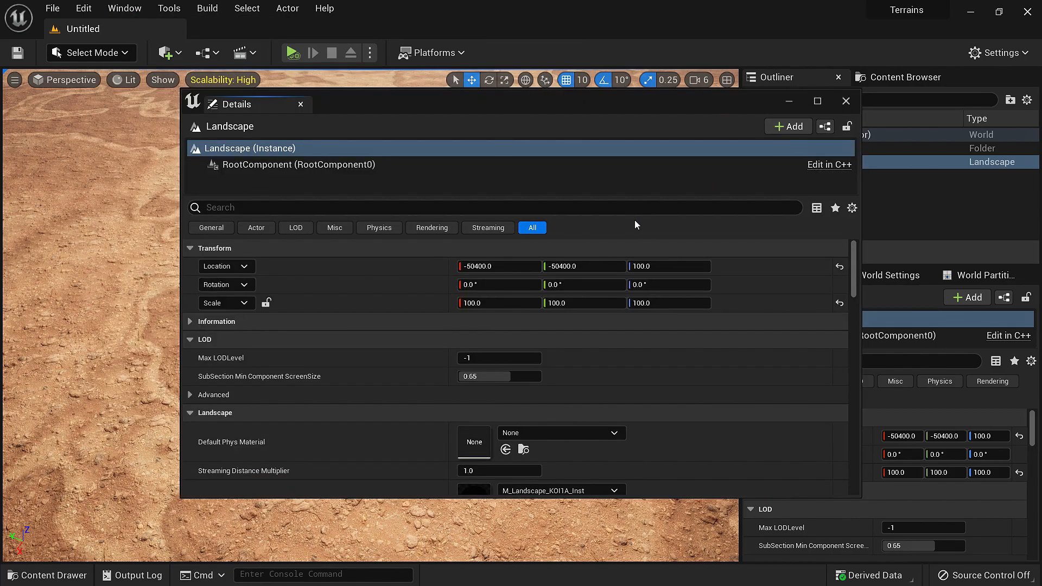
drag(297, 111, 883, 102)
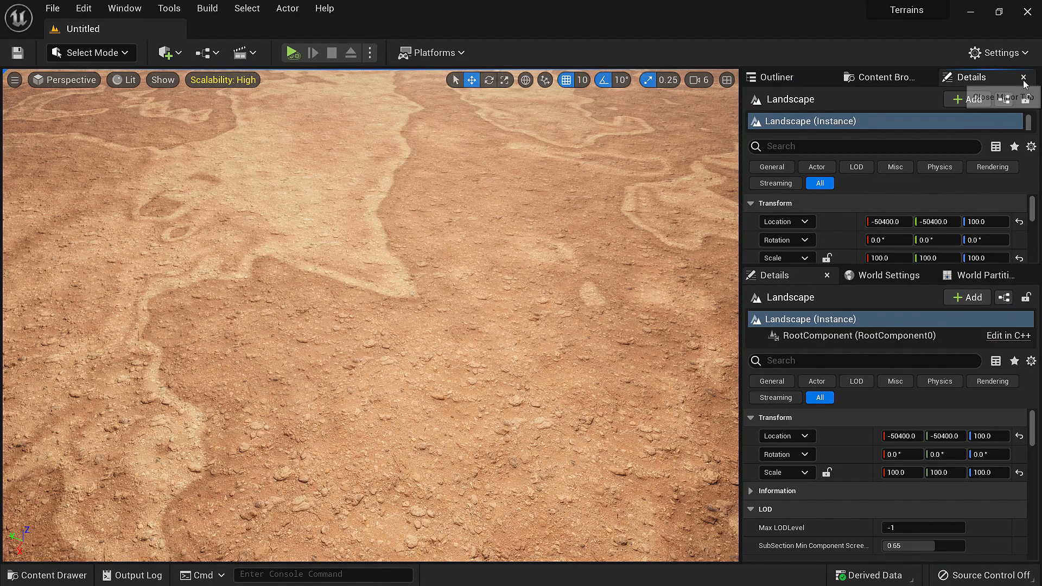
click(1023, 77)
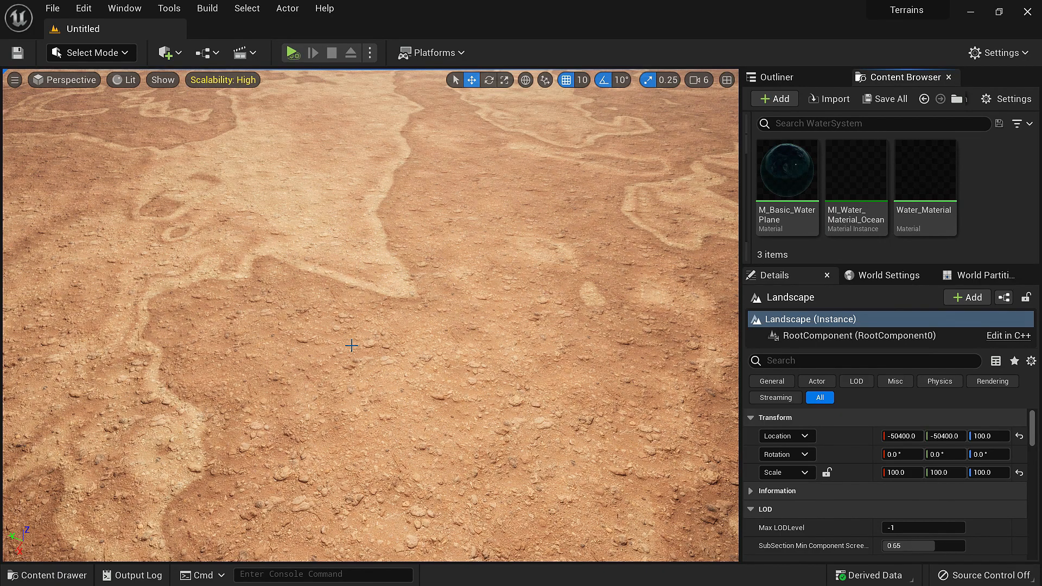
Return to Landscape mode and create two additional edit layers above the existing one
right_drag(463, 365, 407, 306)
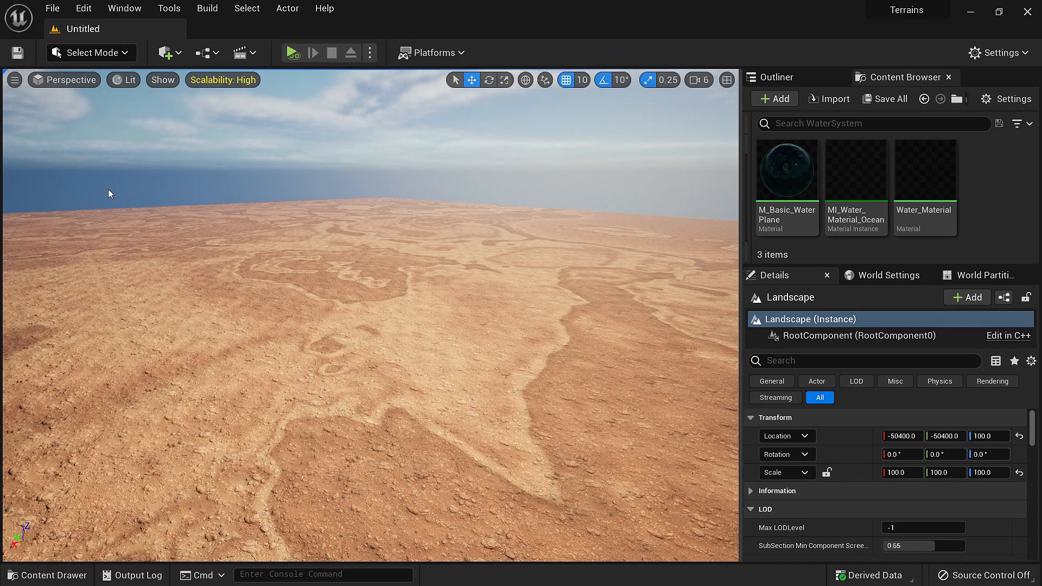
click(119, 53)
click(106, 90)
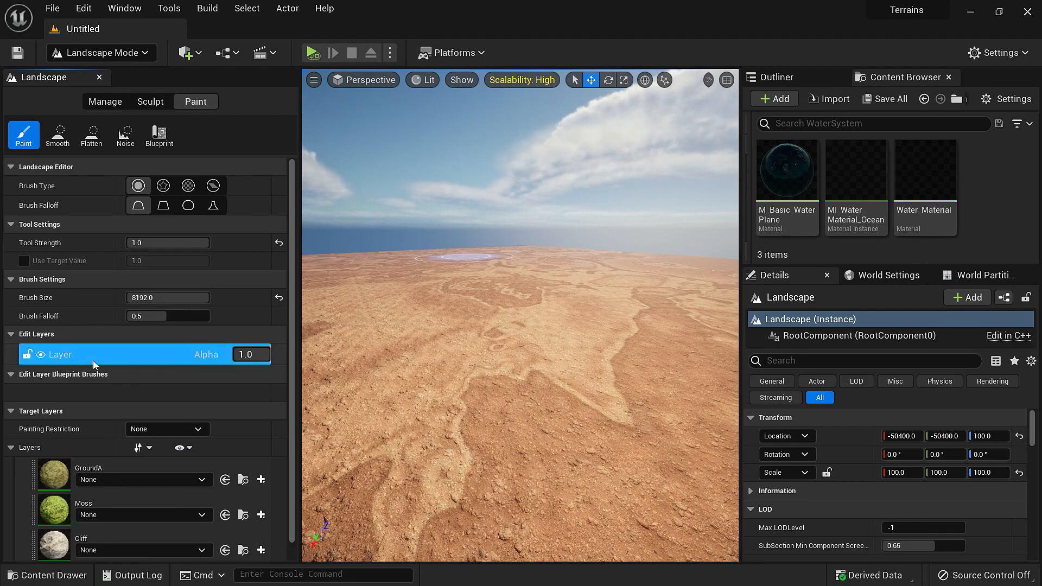
right_click(79, 353)
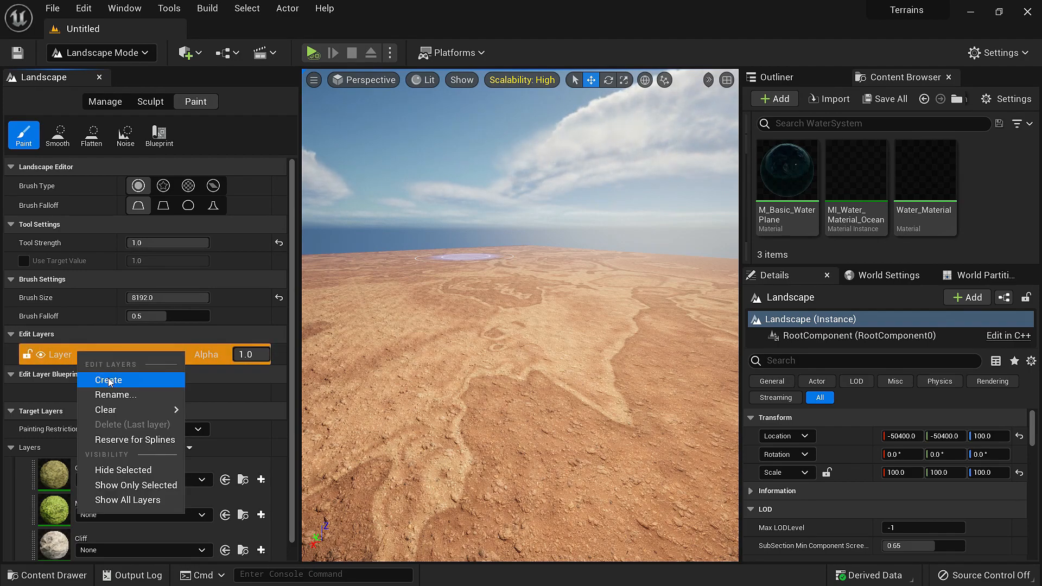
click(108, 378)
right_click(68, 367)
click(109, 376)
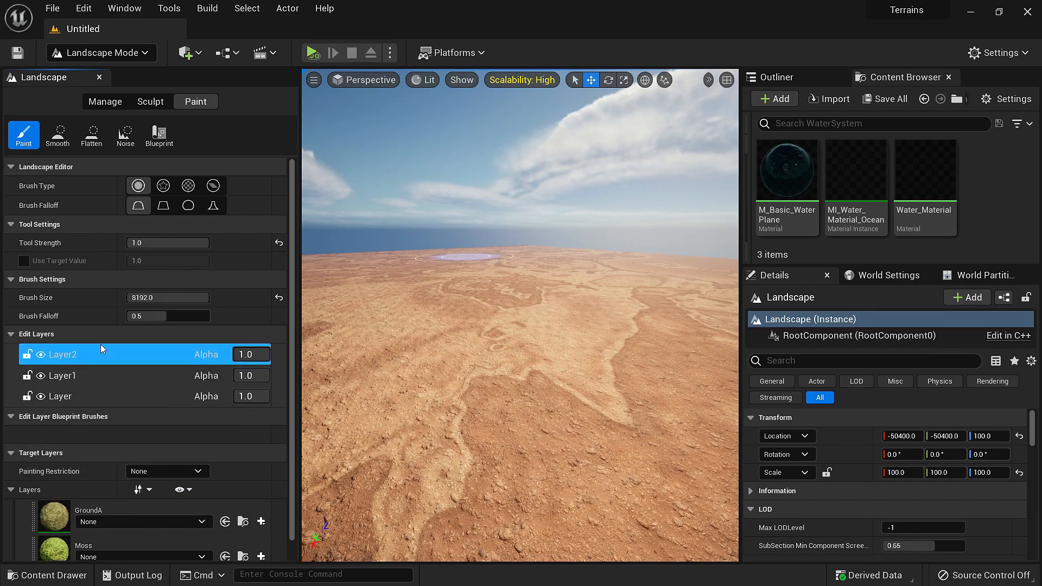
Sculpt a tall hill on Layer1 with a brush size of about 1428, and hide that edit layer
click(90, 375)
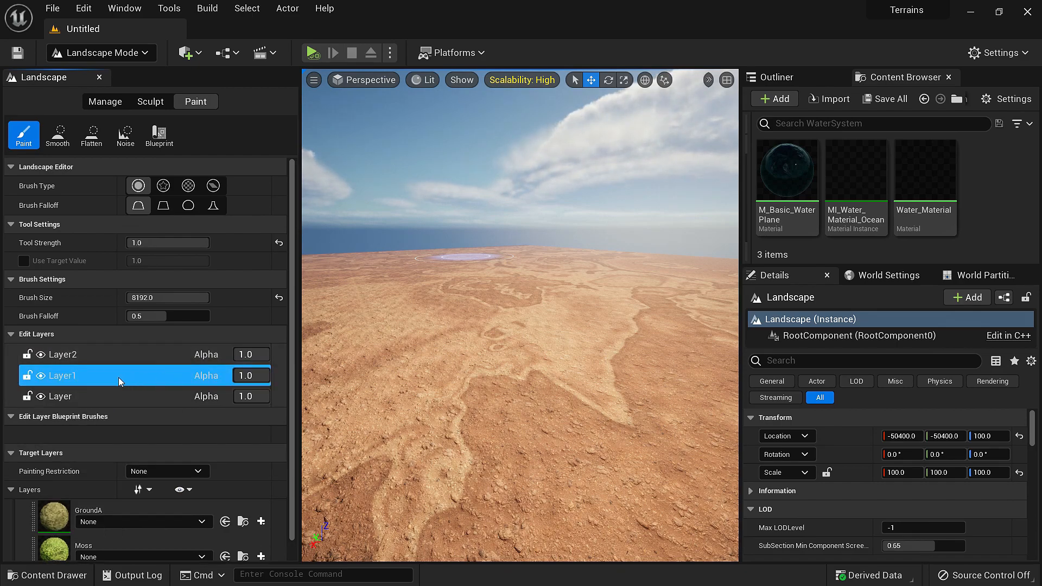
mouse_move(375, 395)
right_down()
mouse_move(402, 409)
mouse_move(413, 402)
right_up()
click(151, 102)
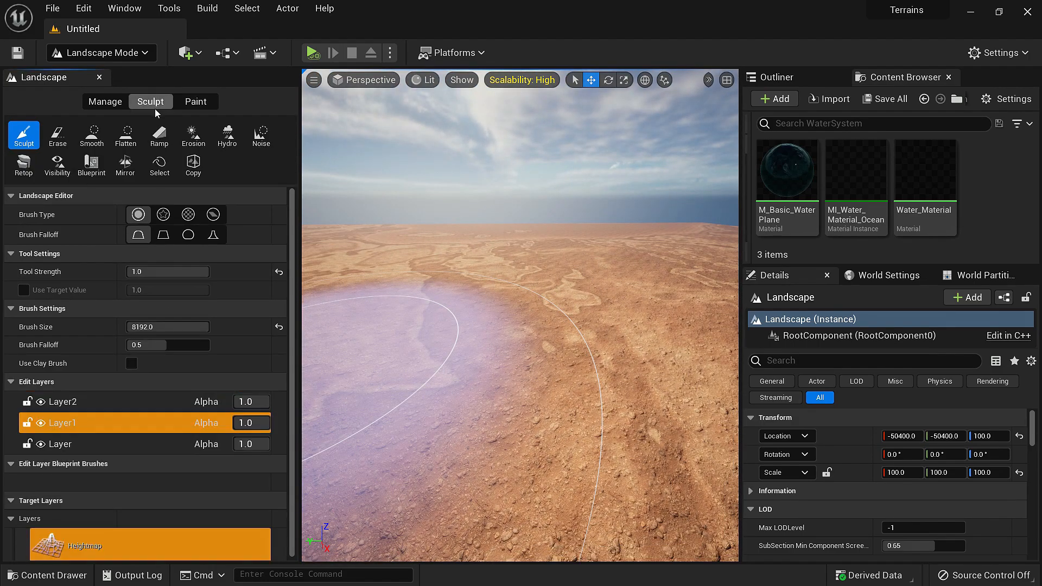
drag(163, 327, 122, 327)
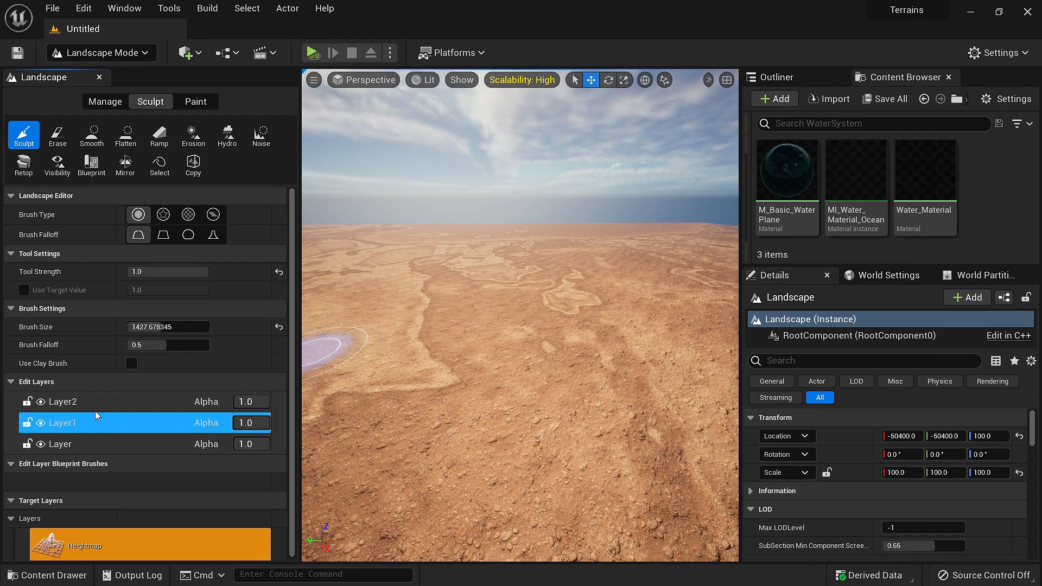
mouse_move(467, 380)
mouse_down()
mouse_move(442, 409)
mouse_move(459, 339)
mouse_up()
mouse_move(459, 340)
right_down()
mouse_move(530, 326)
mouse_move(601, 224)
right_up()
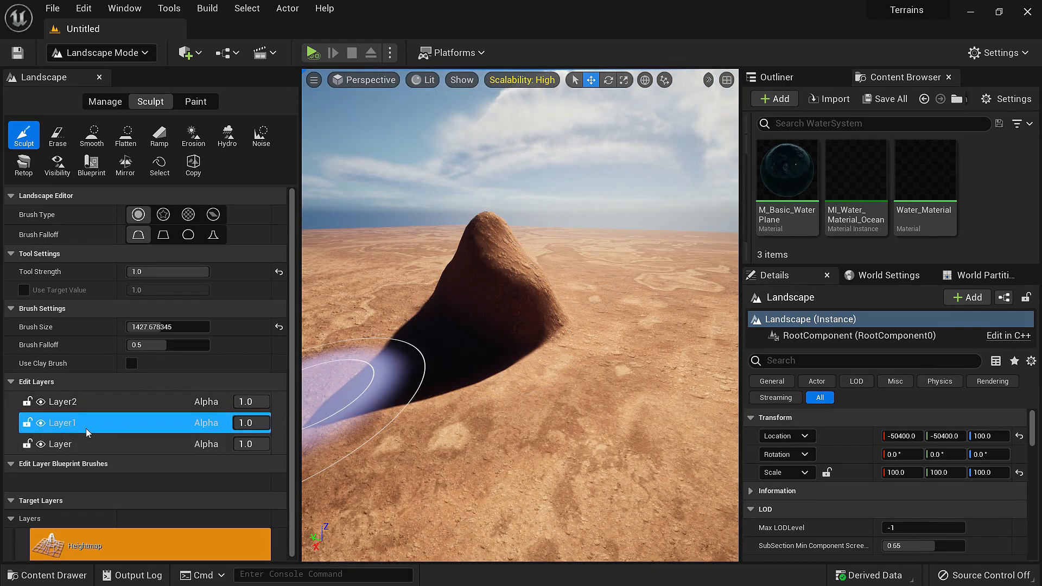
click(41, 423)
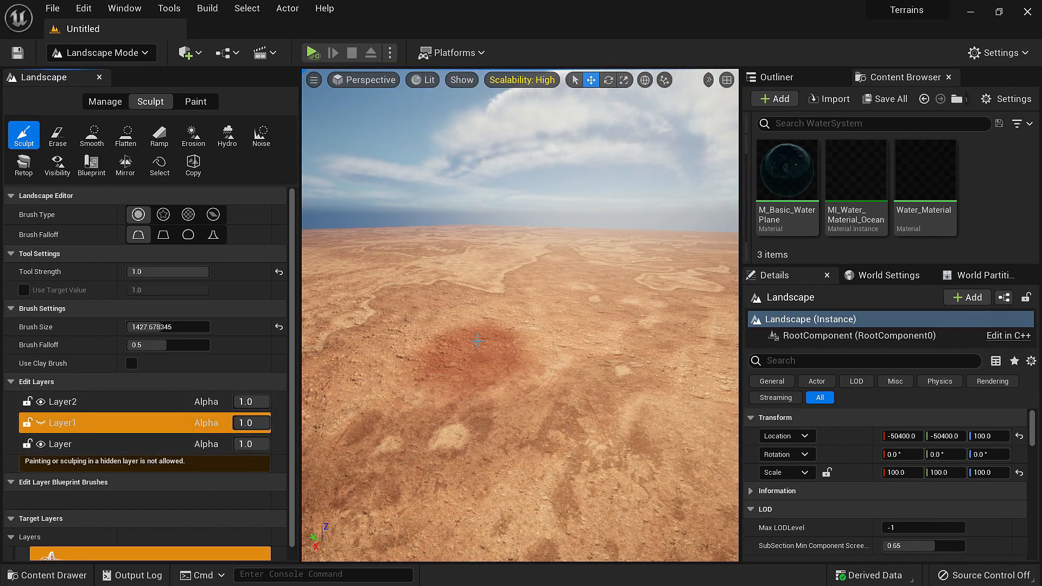
right_drag(437, 310, 480, 285)
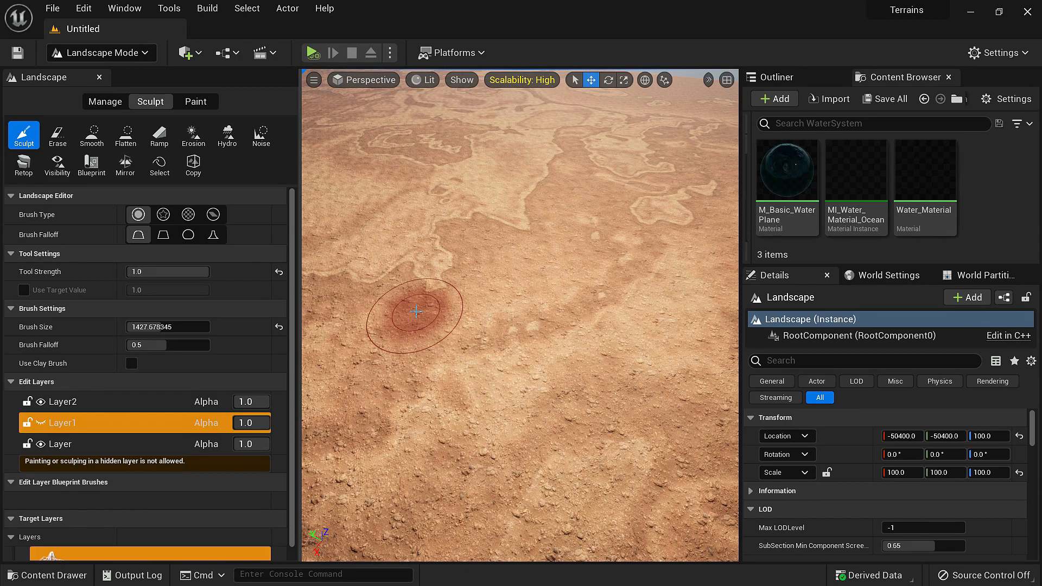
click(80, 418)
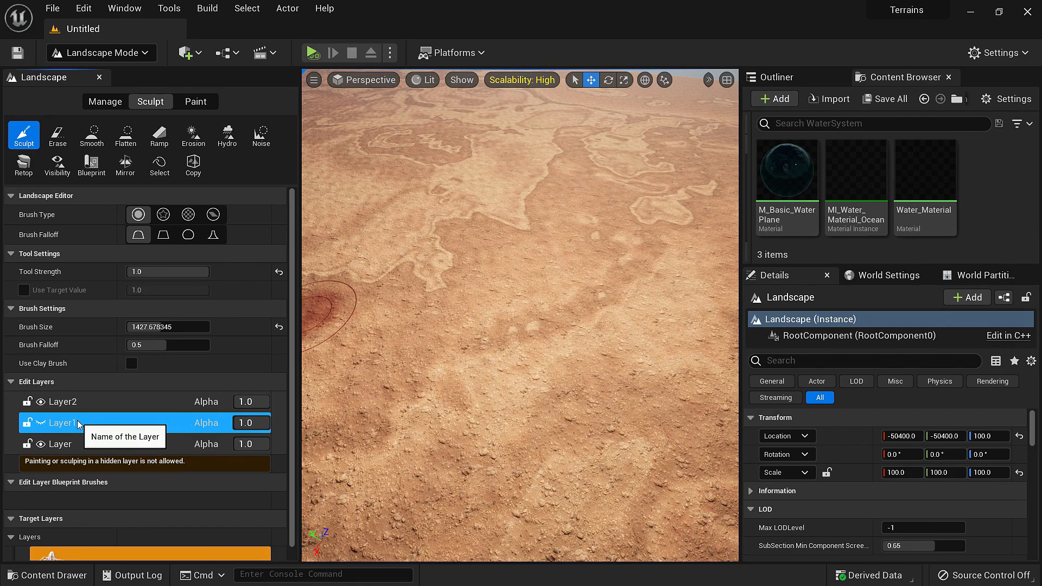
right_click(77, 420)
mouse_move(129, 481)
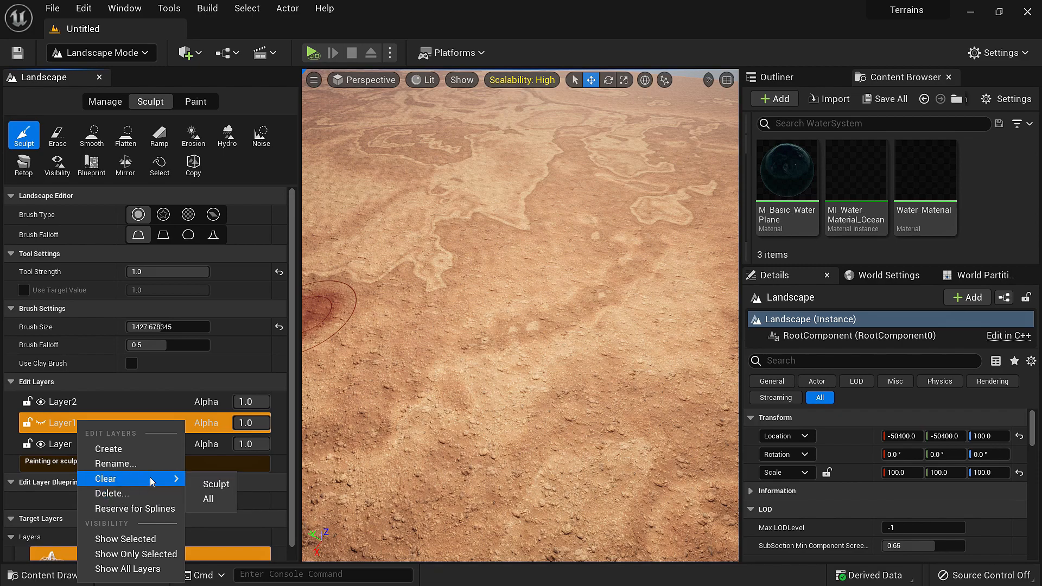
click(213, 502)
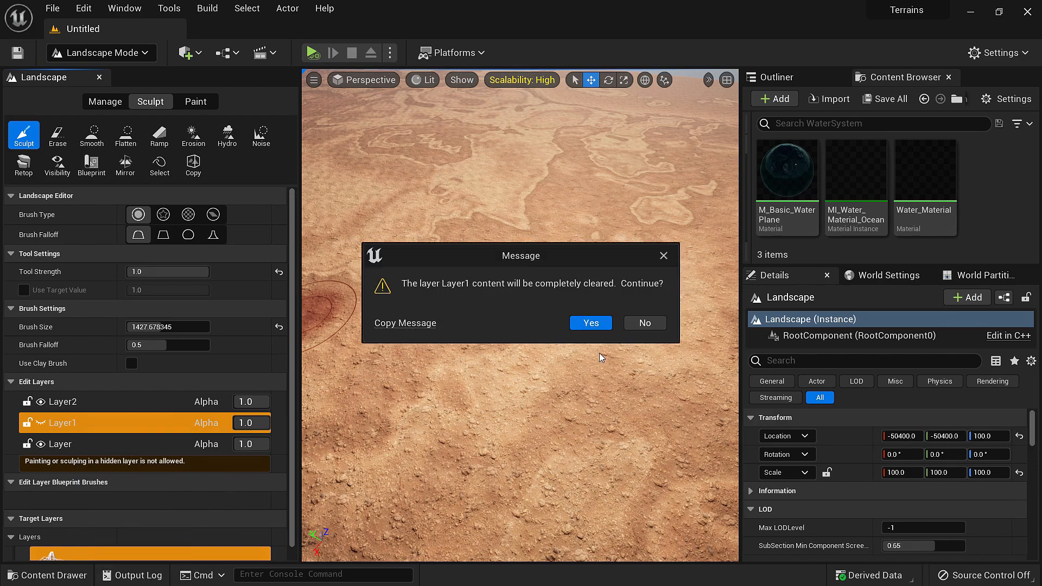
click(637, 321)
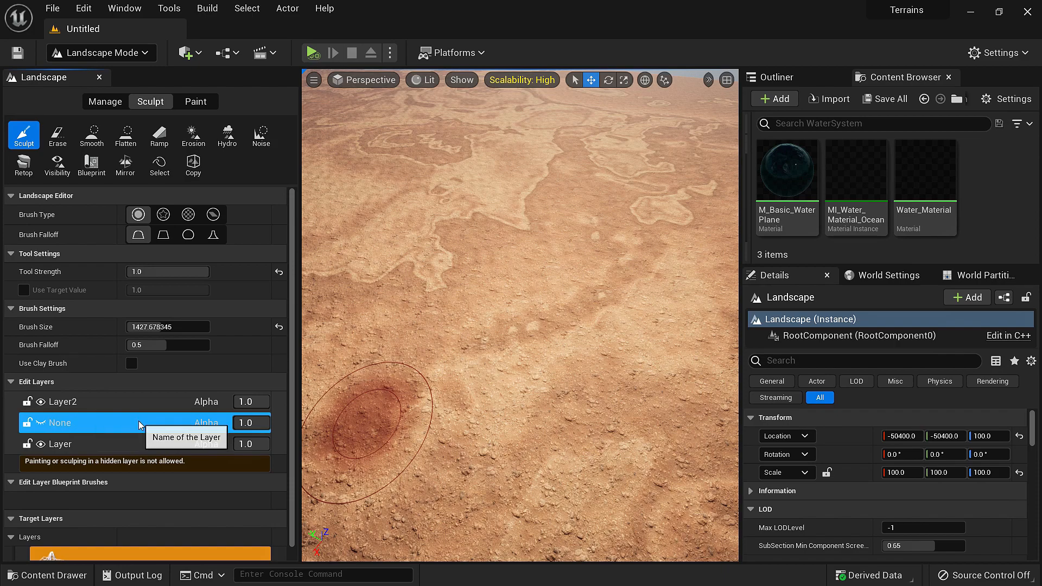
Delete the two additional edit layers so only the original Layer is kept
right_click(76, 426)
click(104, 494)
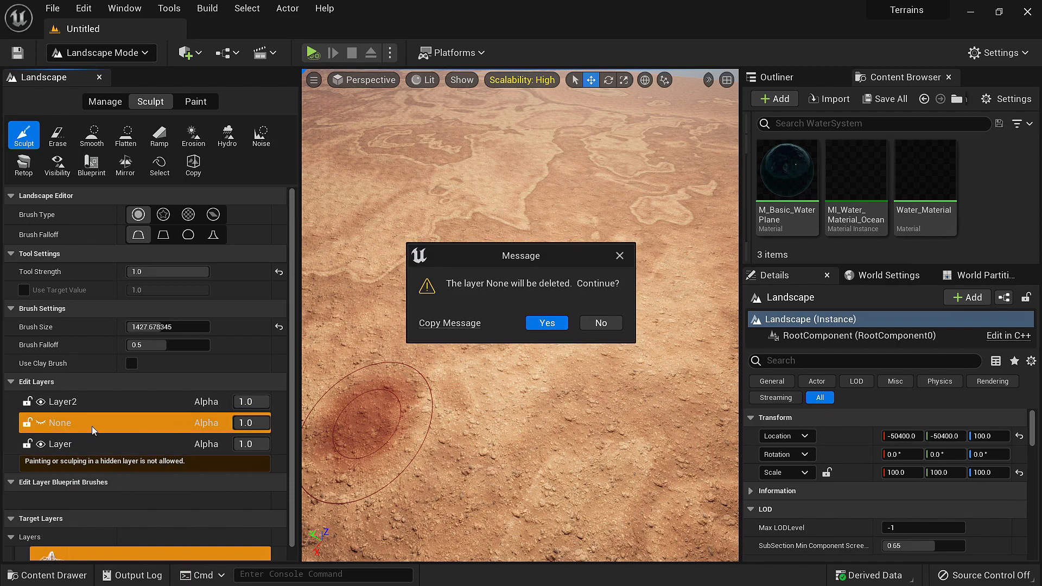
click(532, 326)
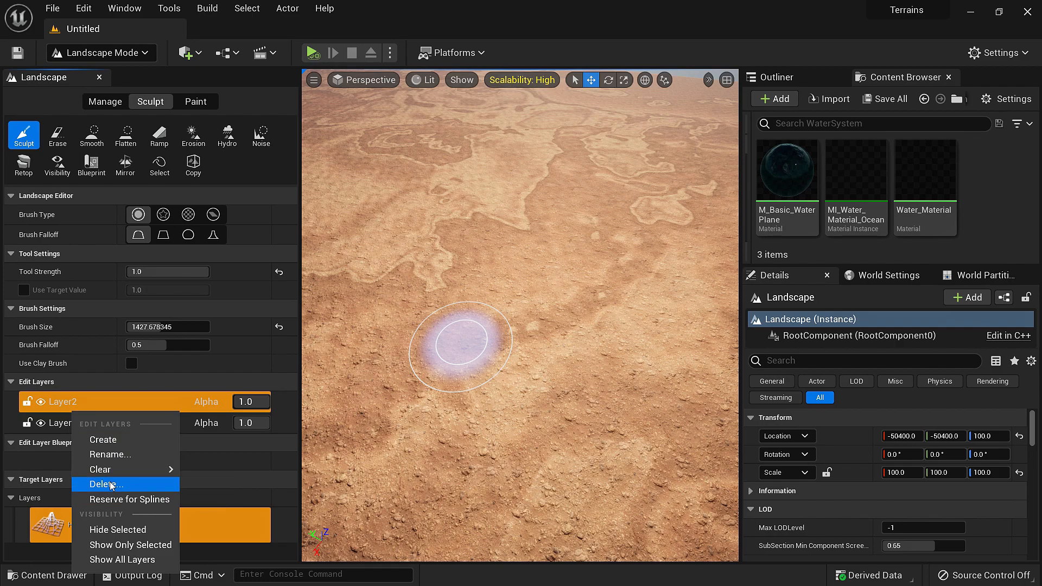
click(138, 484)
click(562, 322)
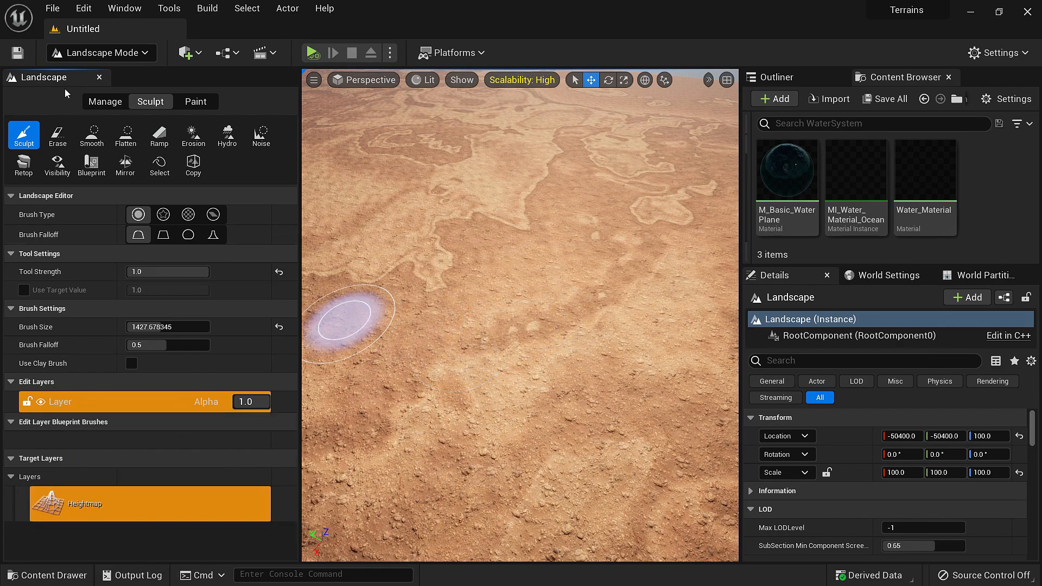
Return to Select mode and show the Outliner with more vertical space for the actor list
click(102, 53)
click(98, 75)
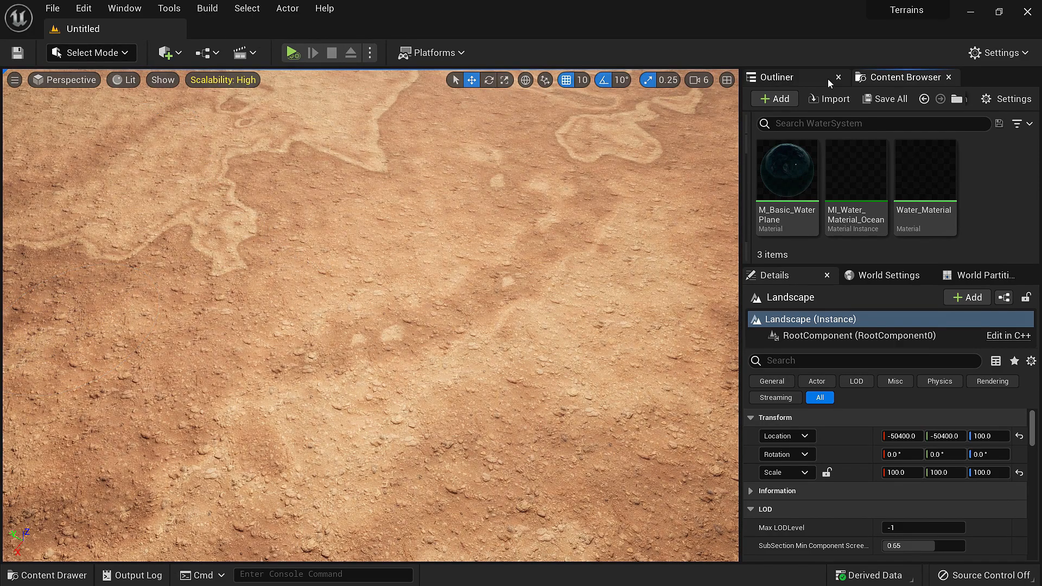
click(778, 77)
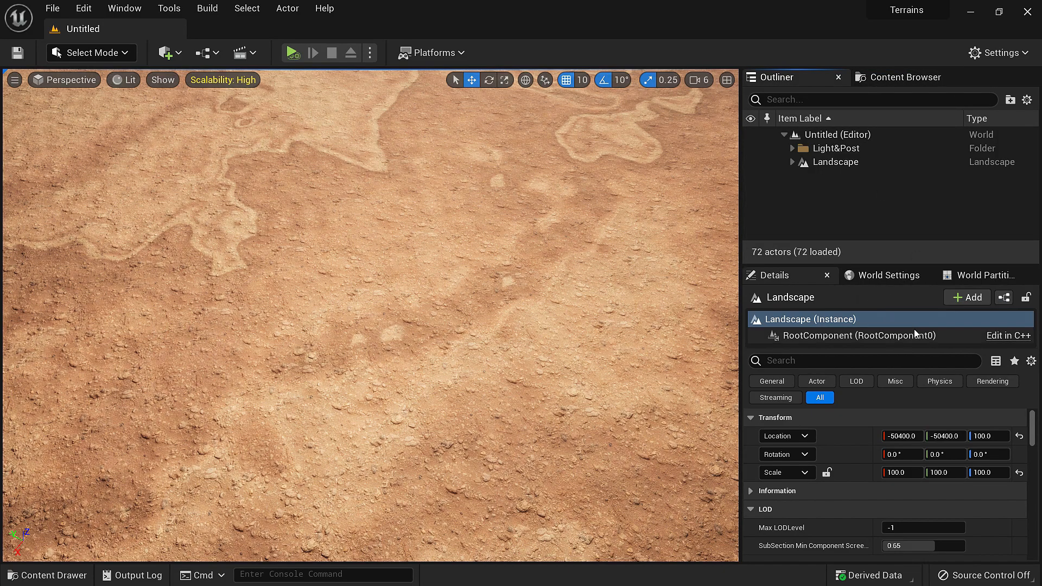
drag(879, 265, 878, 408)
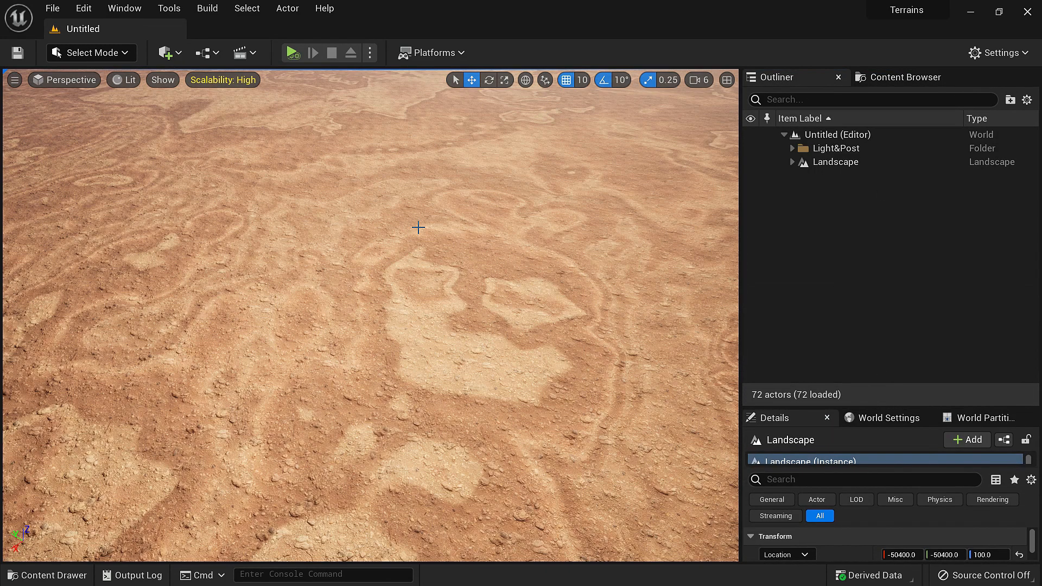
click(871, 274)
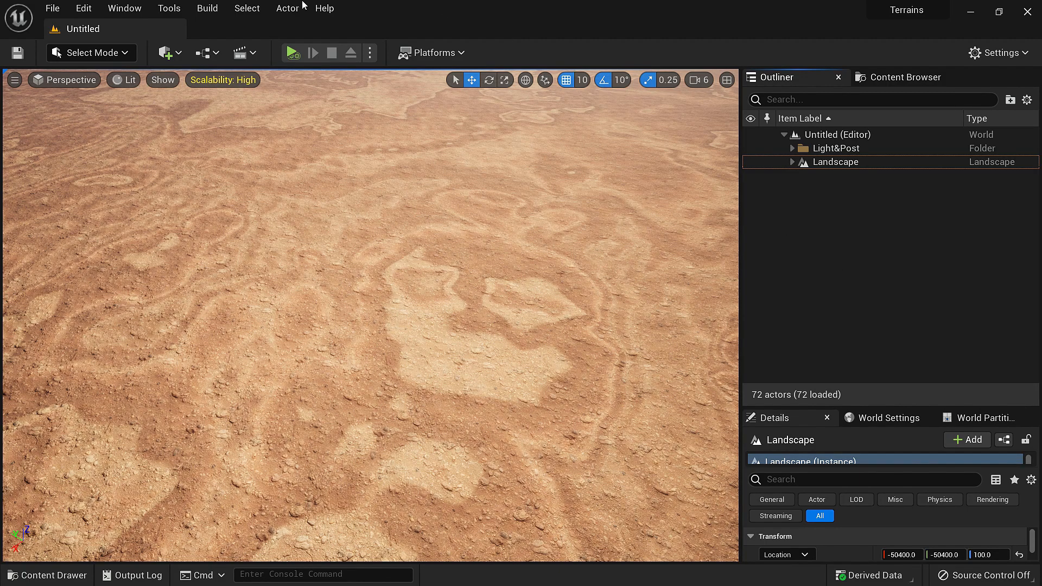
Add a Water Body Ocean actor to the level and look at the WaterZone and Landscape_WaterBrushManager actors
click(174, 54)
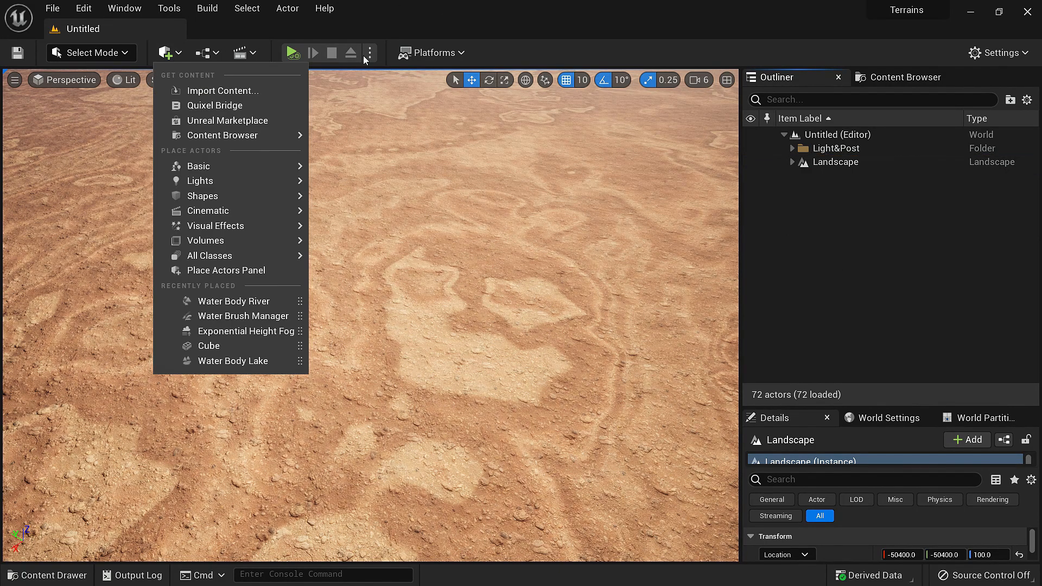
mouse_move(214, 257)
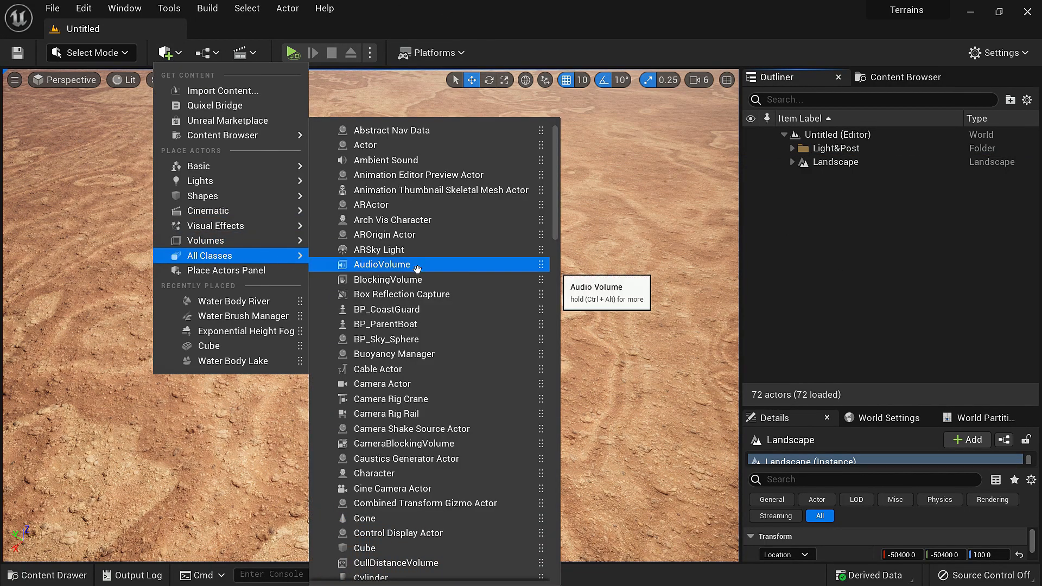
text(water)
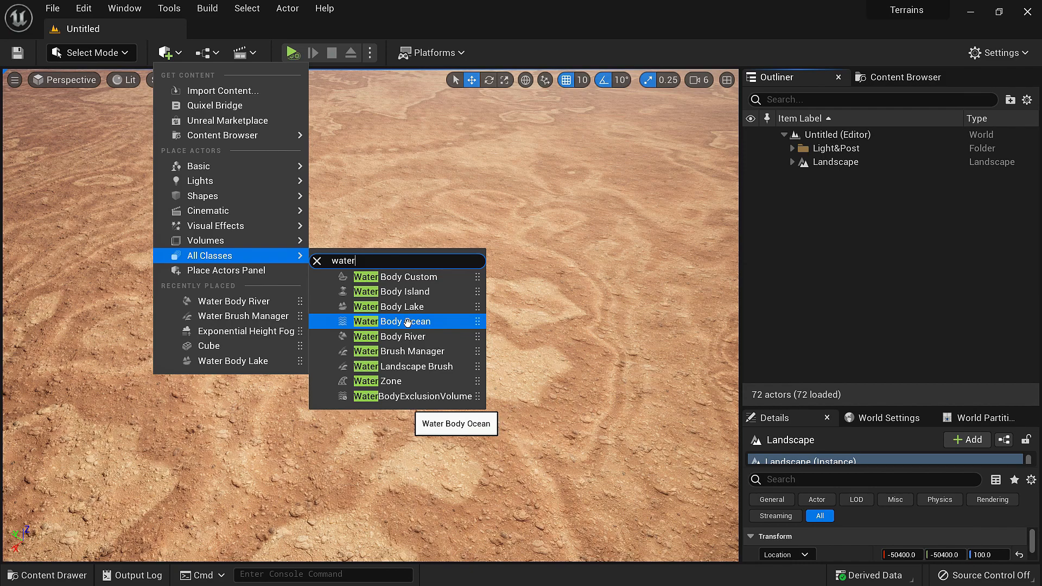
click(408, 322)
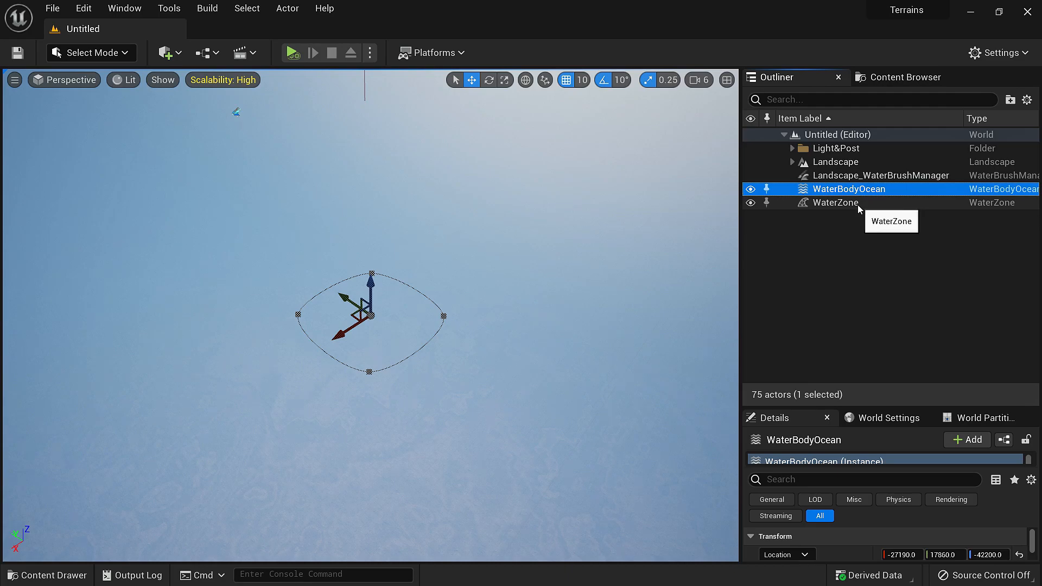
click(858, 204)
click(857, 179)
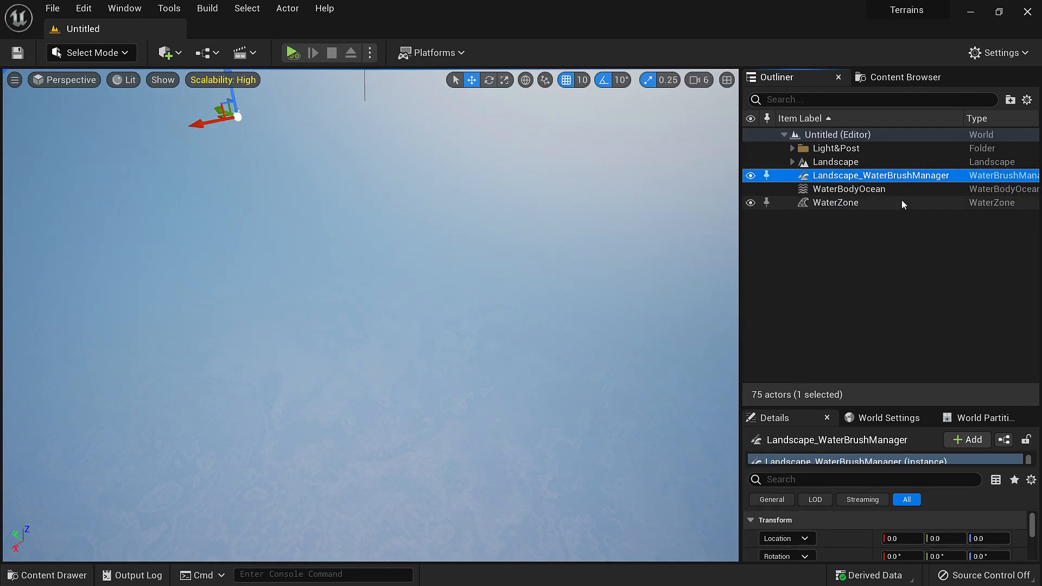
Delete the ExponentialHeightFog actor from the Light&Post folder and collapse the folder
right_drag(417, 251, 416, 251)
click(793, 149)
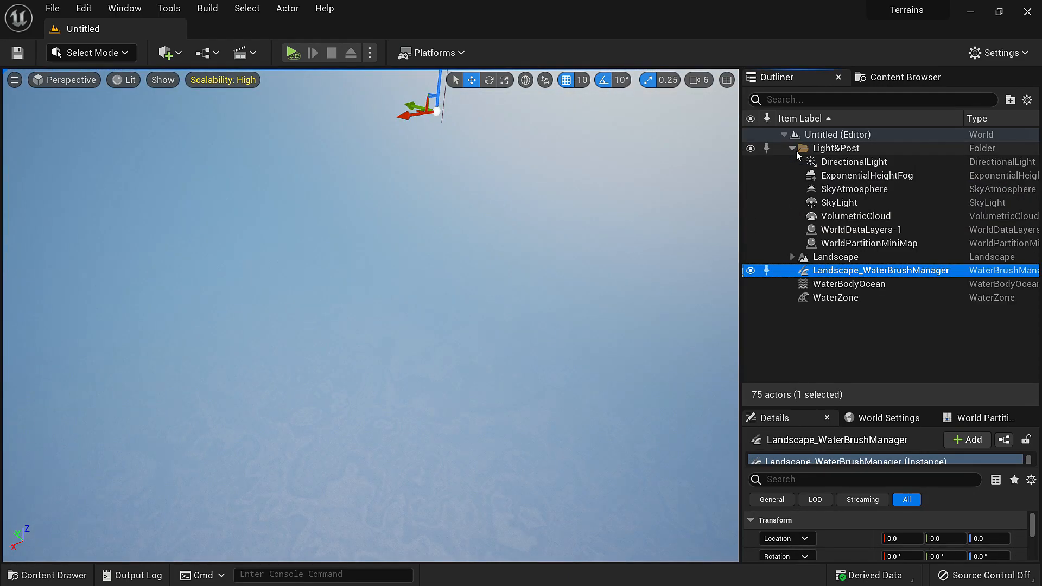
click(852, 175)
key(Delete)
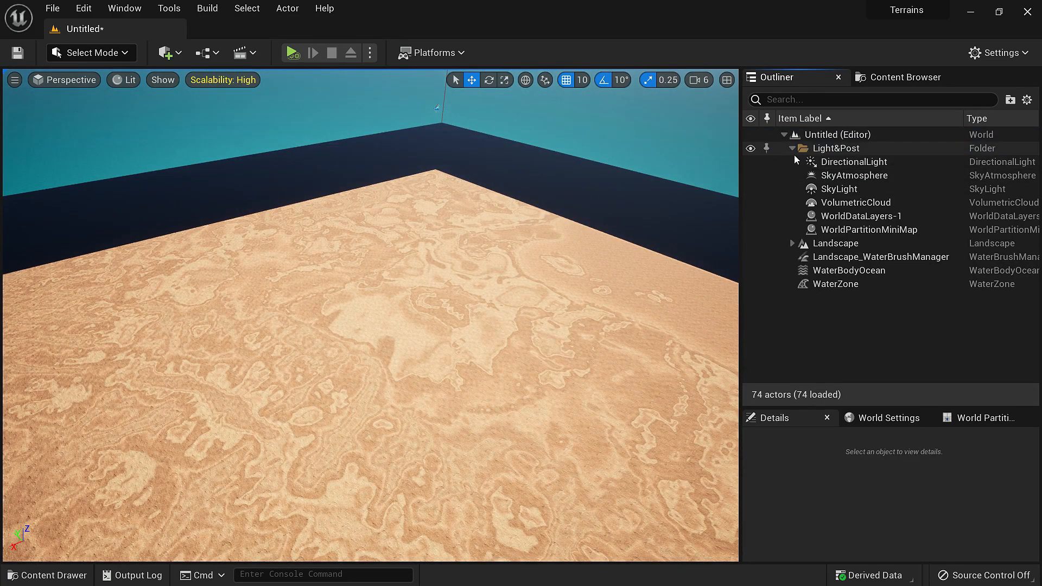
click(792, 148)
Inspect the Water edit layer and its Landscape_WaterBrushManager brush in Landscape mode, and return to Select mode
click(865, 175)
click(863, 189)
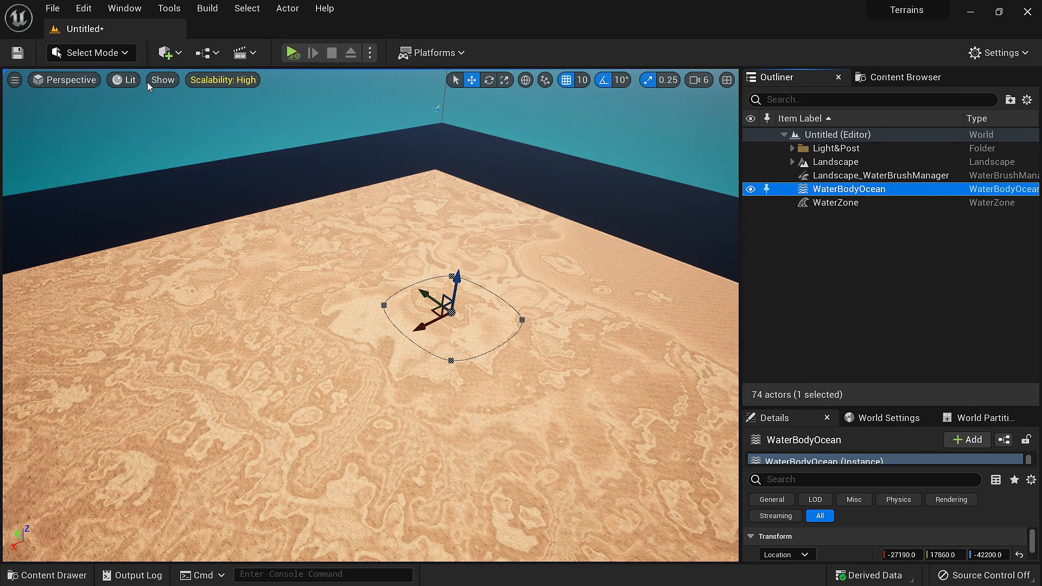
click(89, 52)
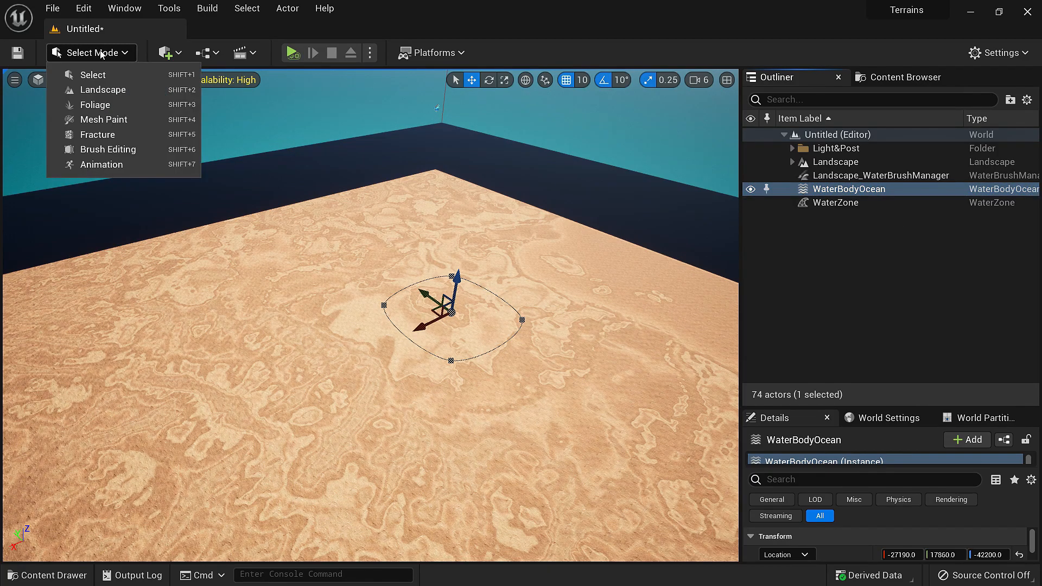
click(106, 92)
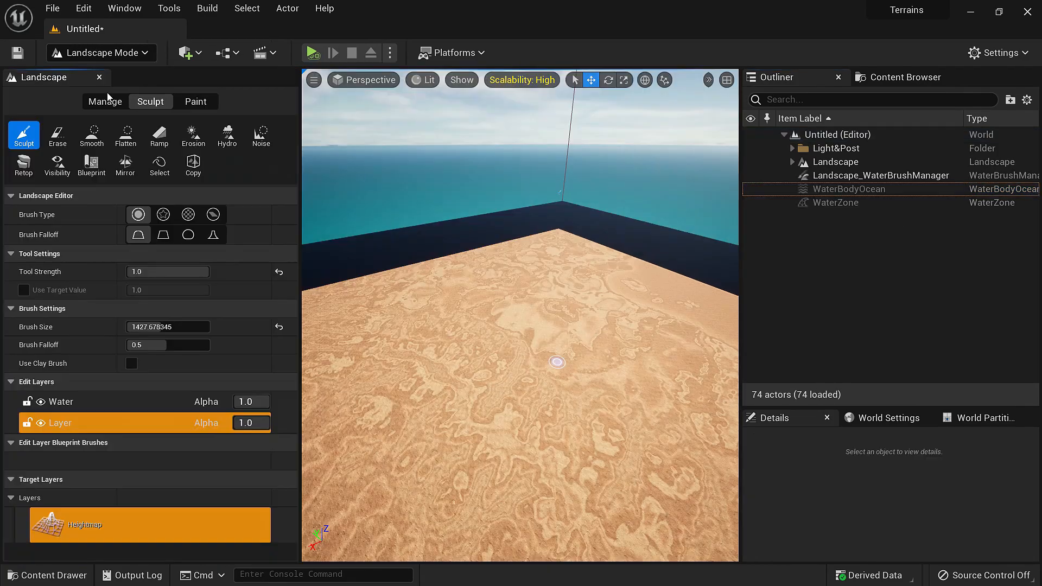
click(93, 405)
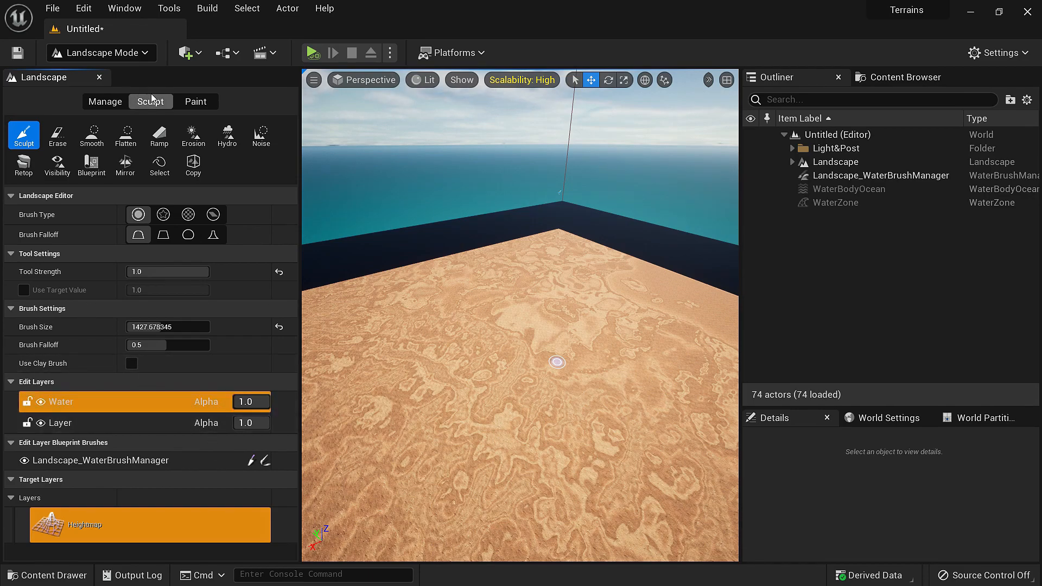
click(119, 54)
click(121, 79)
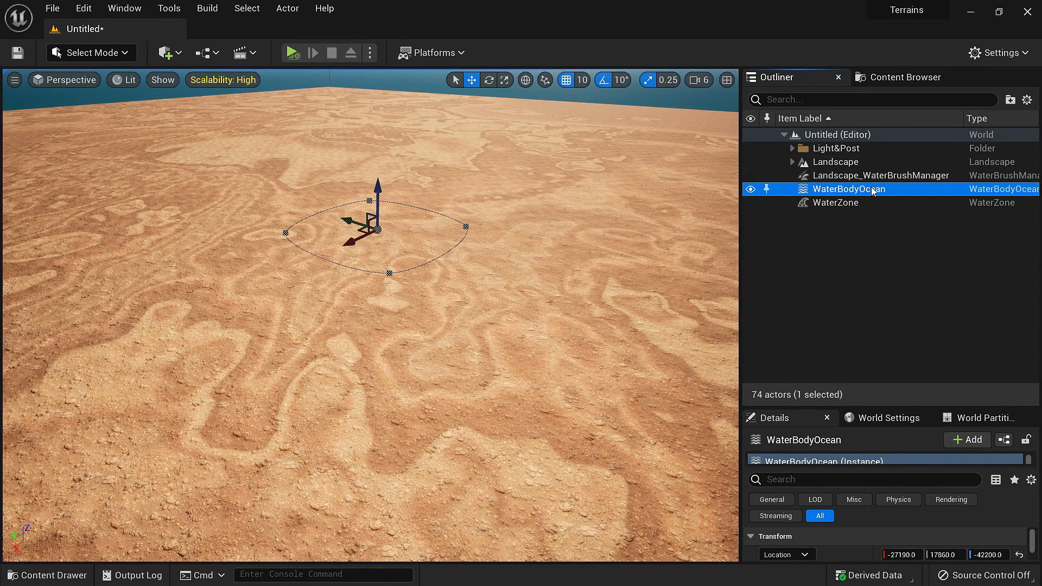
Select the Landscape actor, enlarge its details area and reset its location to the default
double_click(836, 162)
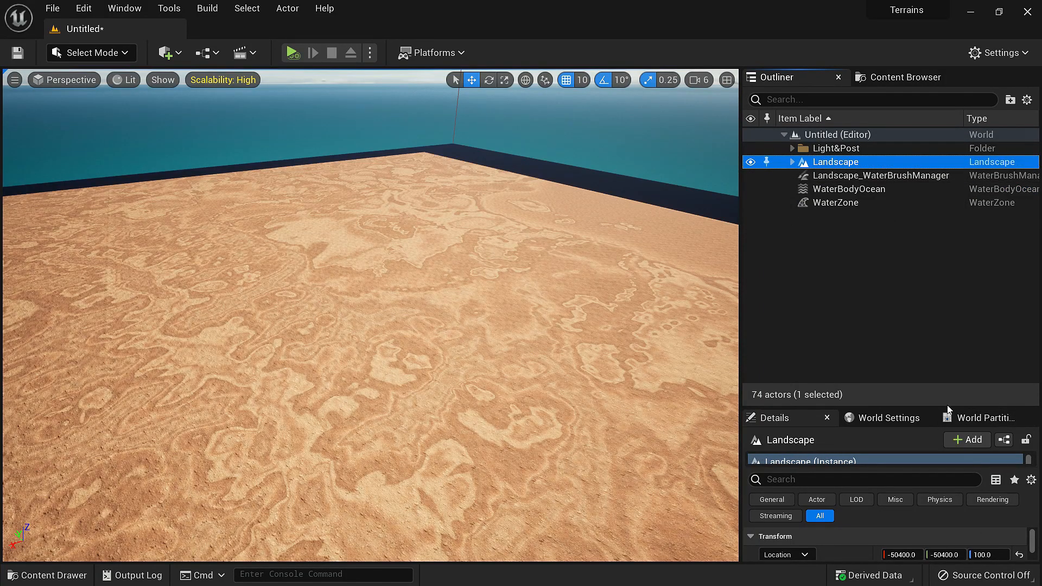
drag(945, 407, 945, 254)
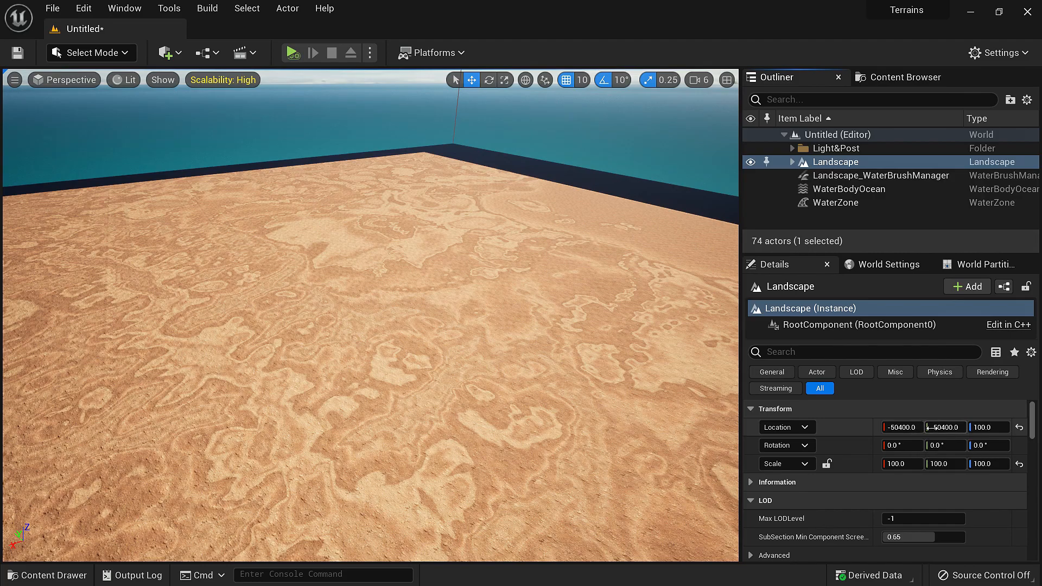
click(1020, 428)
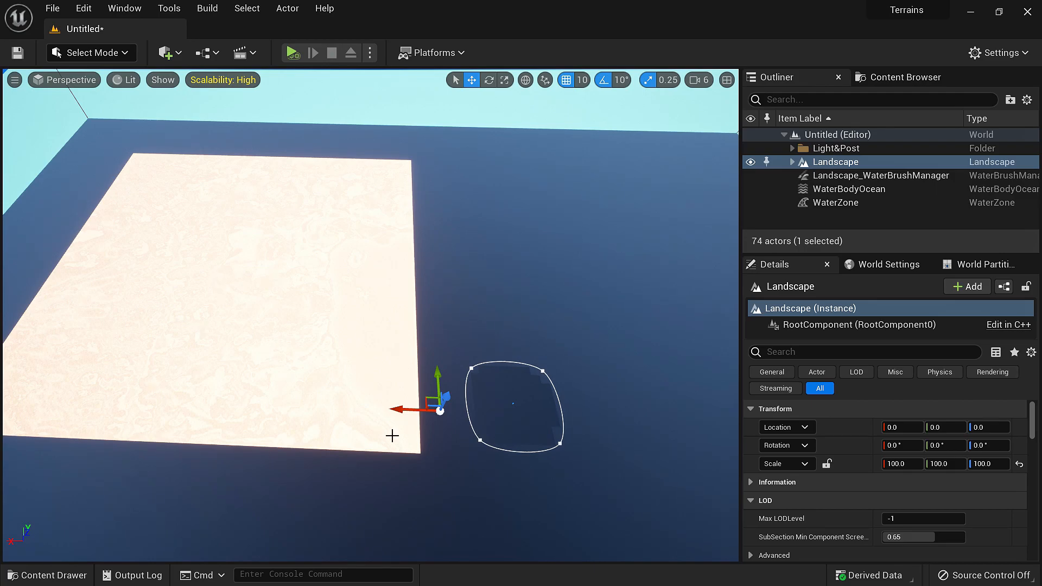
Centre the landscape by setting both its X and Y location to -100900/2, that is -50450
click(891, 162)
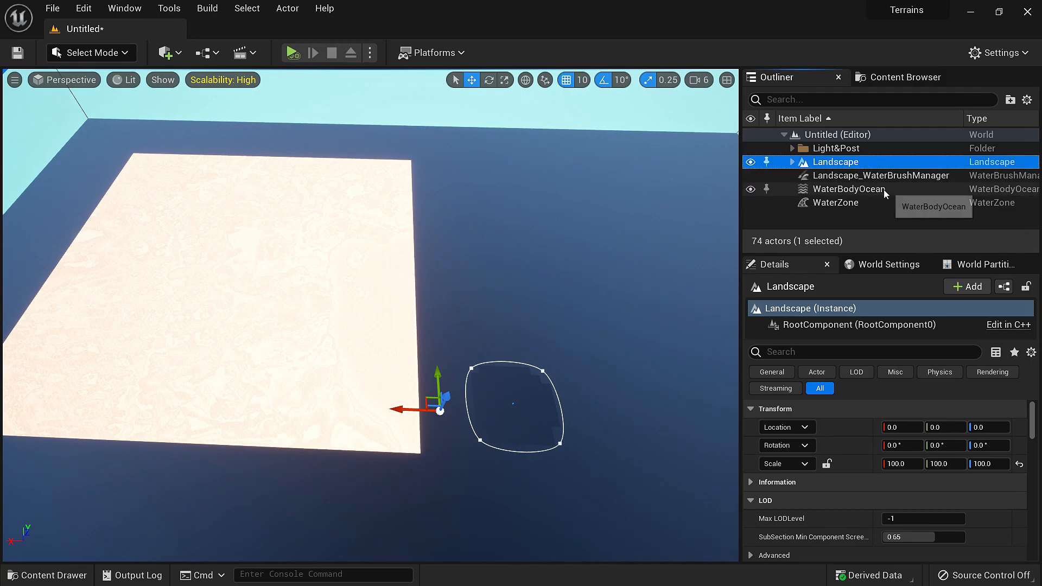
click(893, 427)
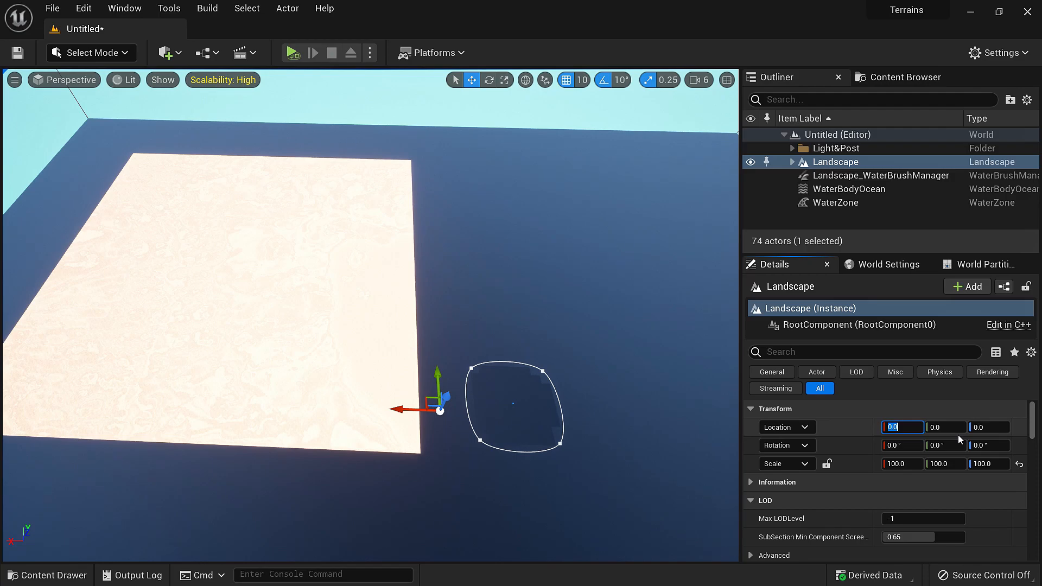
text(100900)
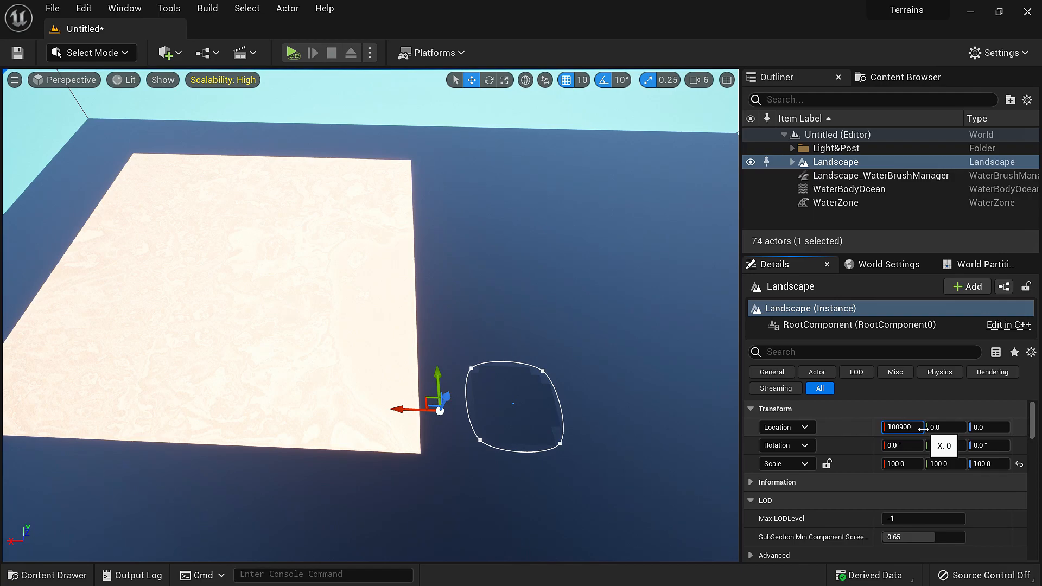
text(/2)
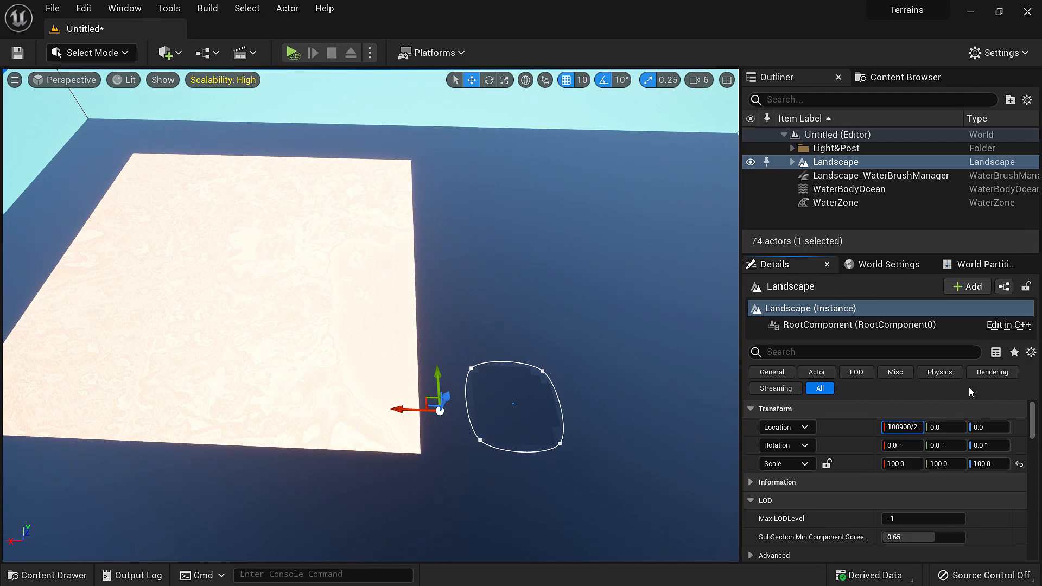
key(Home)
text(-)
key(ctrl+a)
key(Return)
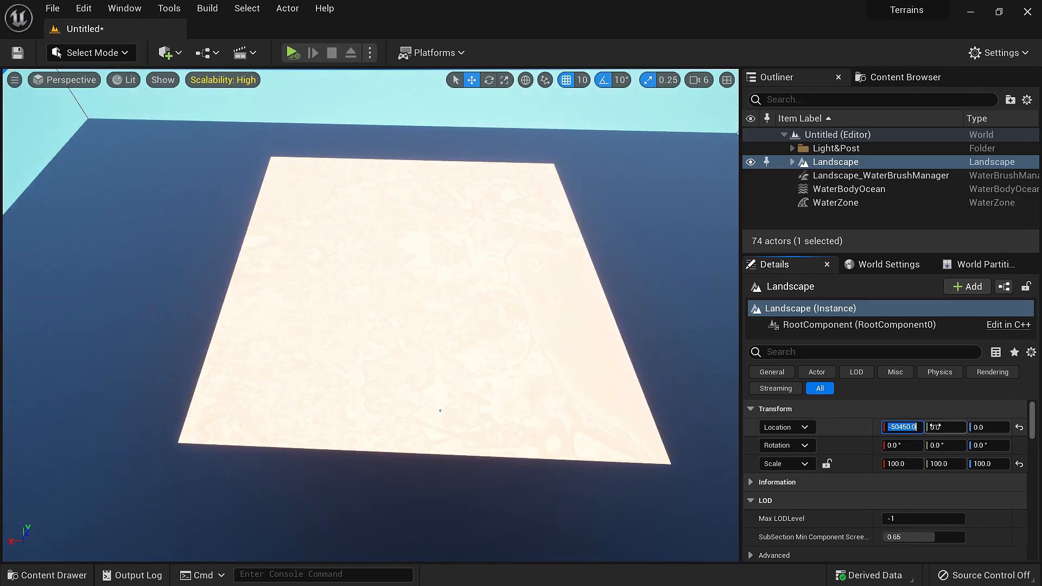
key(Return)
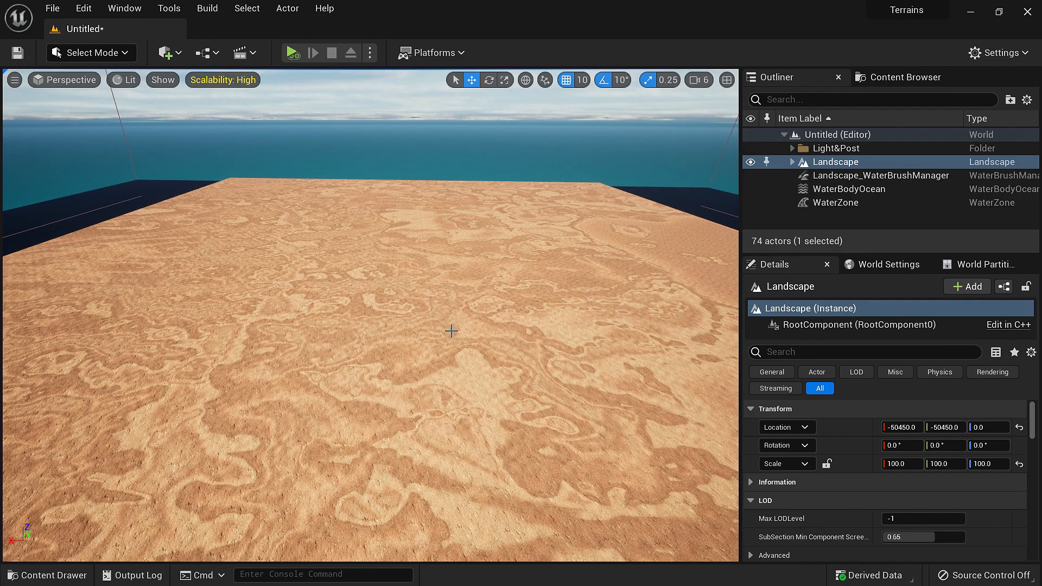
Raise the landscape by setting its Z location to 20000
click(985, 427)
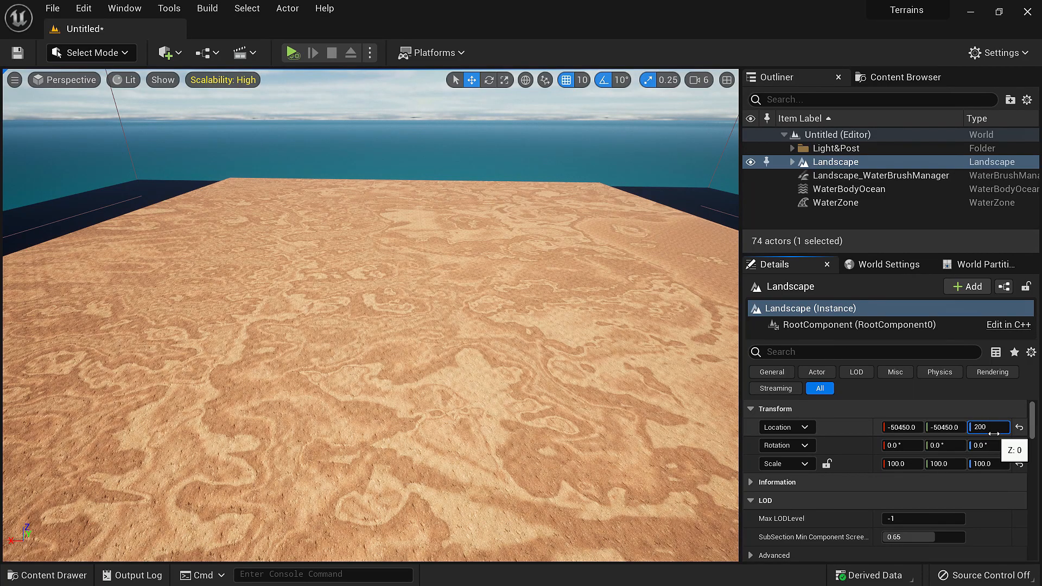
text(20000)
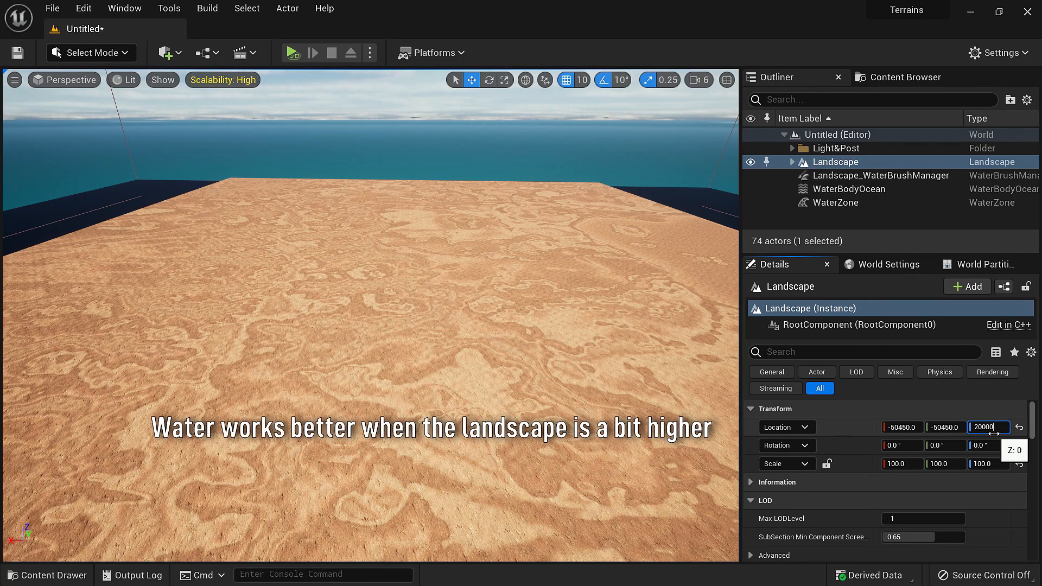
key(Return)
right_drag(371, 315, 370, 369)
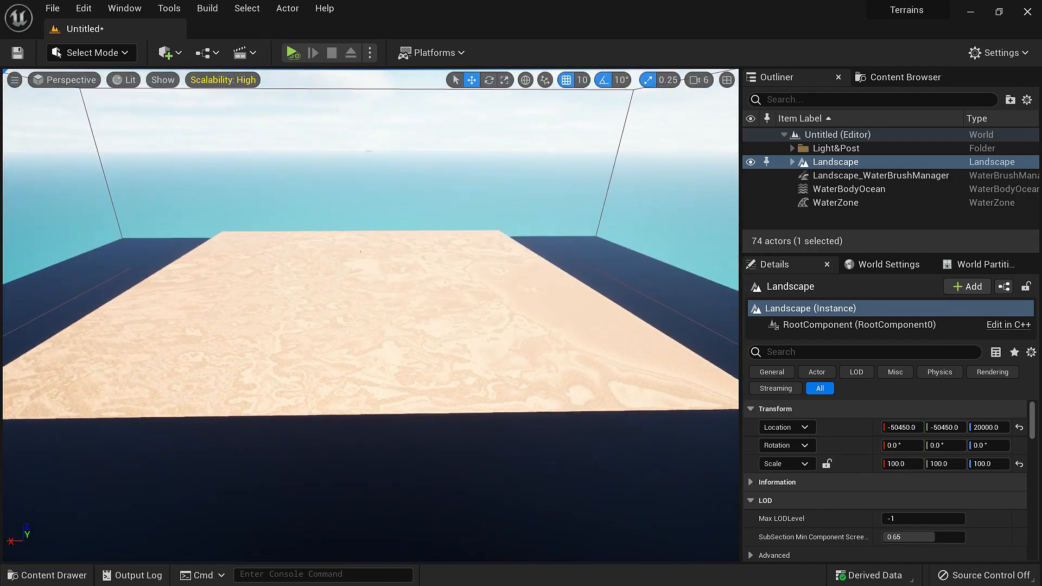
Select the WaterBodyOcean actor and reset its location to the default
click(850, 189)
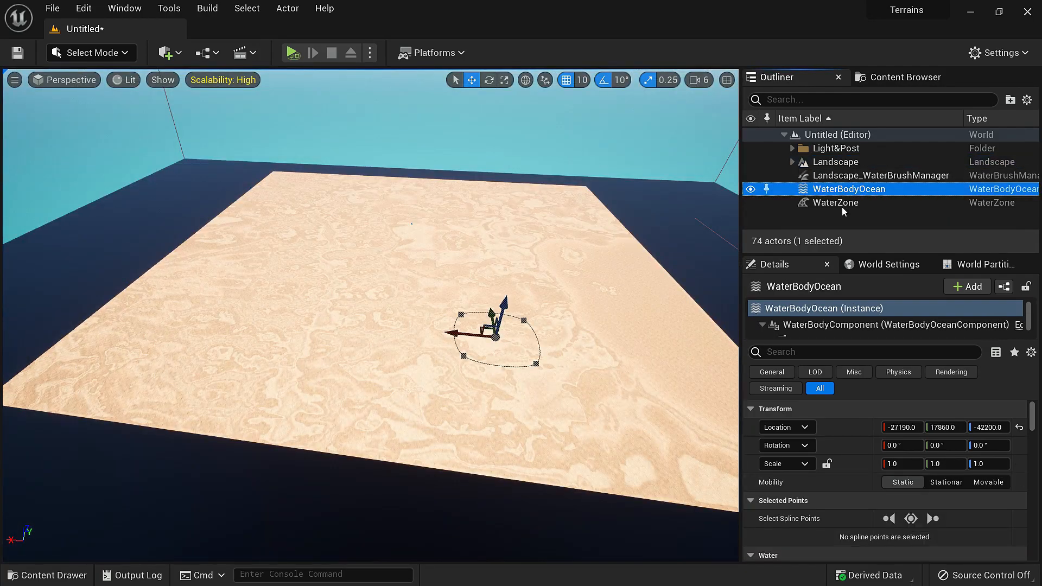
click(1021, 428)
key(ctrl+z)
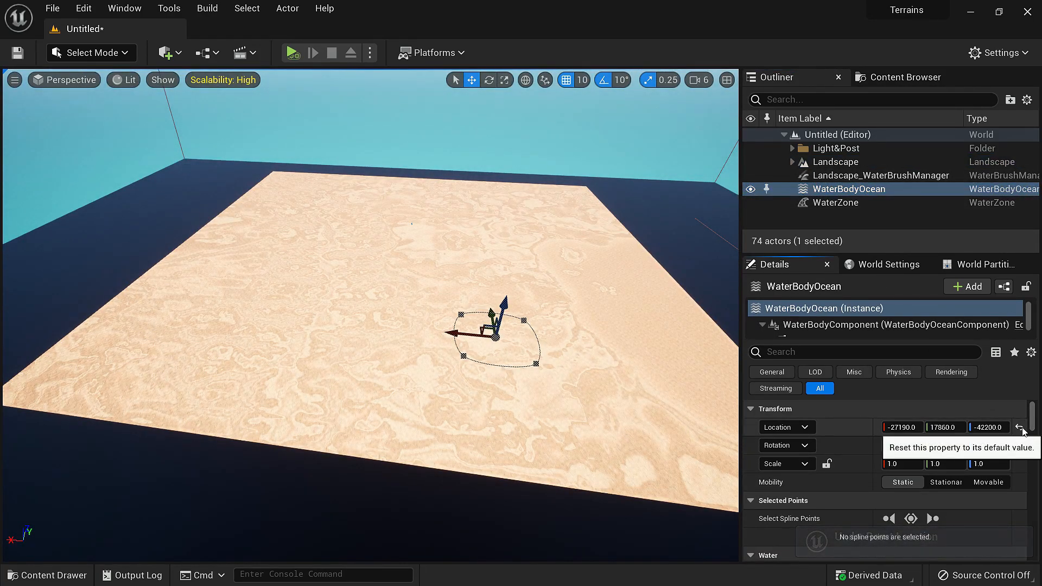
click(1019, 428)
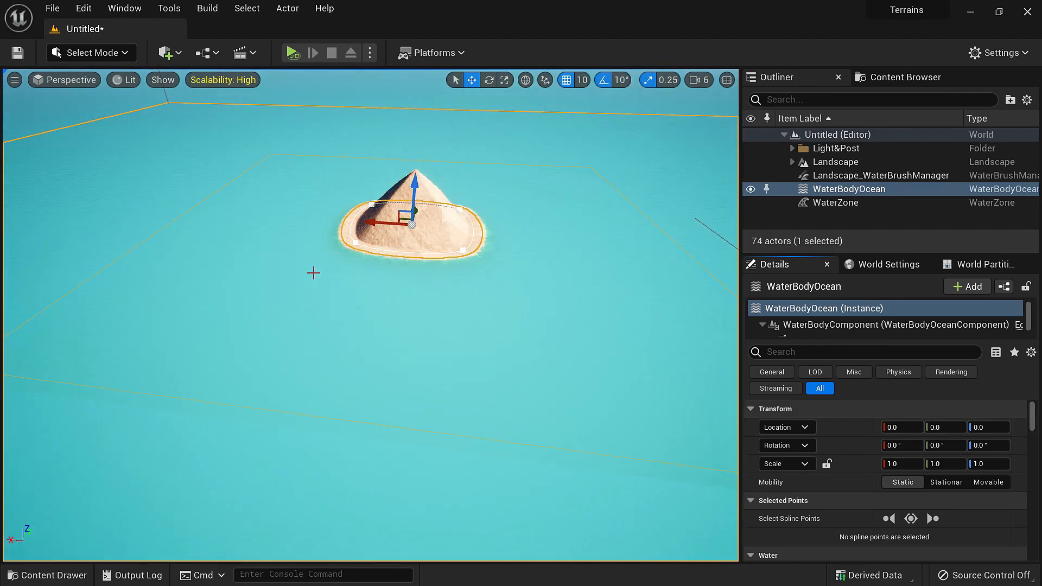
Focus on the WaterBodyOcean actor and raise it along Z to a height of about 33880
double_click(849, 188)
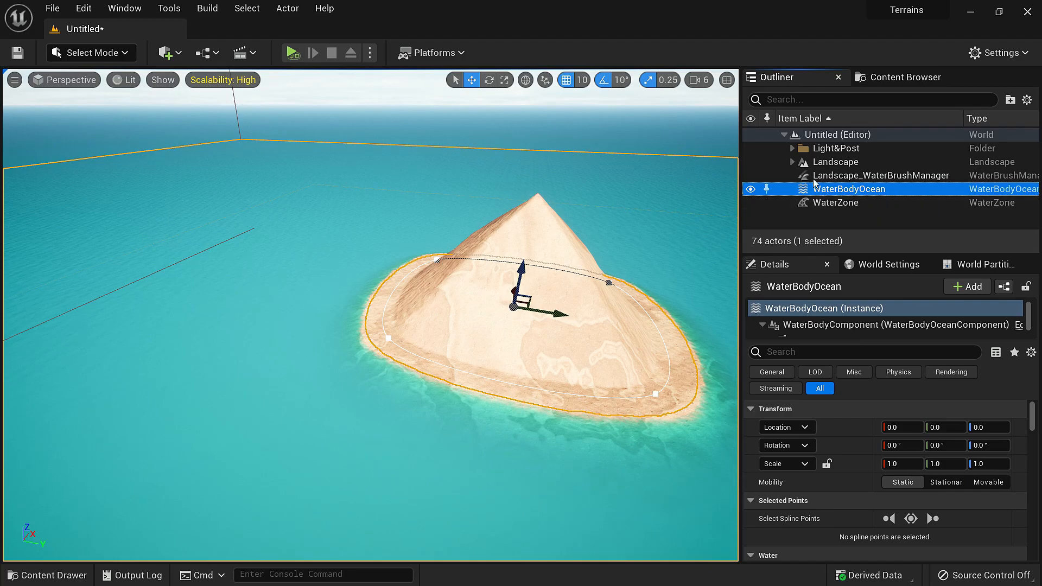
right_drag(698, 217, 736, 221)
key(a)
right_drag(353, 271, 442, 249)
drag(444, 261, 455, 158)
key(w)
right_drag(455, 158, 466, 158)
key(e)
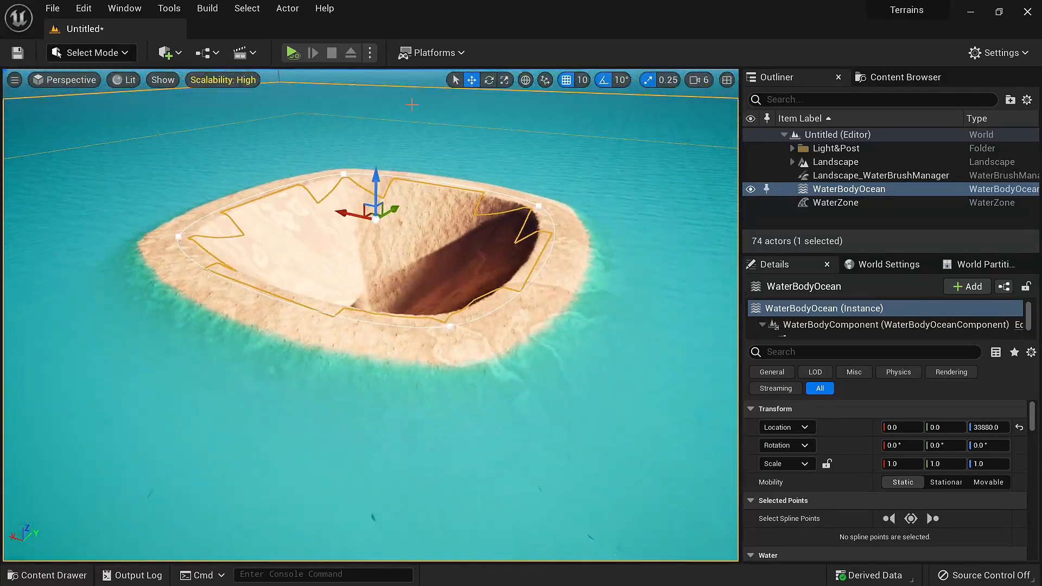
Move the WaterBodyOcean vertically to a height of about 19920, near the level of the landscape
drag(376, 164, 381, 351)
key(w)
right_drag(381, 350, 401, 369)
key(s)
mouse_move(382, 282)
right_down()
mouse_move(426, 280)
mouse_move(466, 244)
mouse_move(381, 282)
right_up()
right_drag(525, 330, 402, 356)
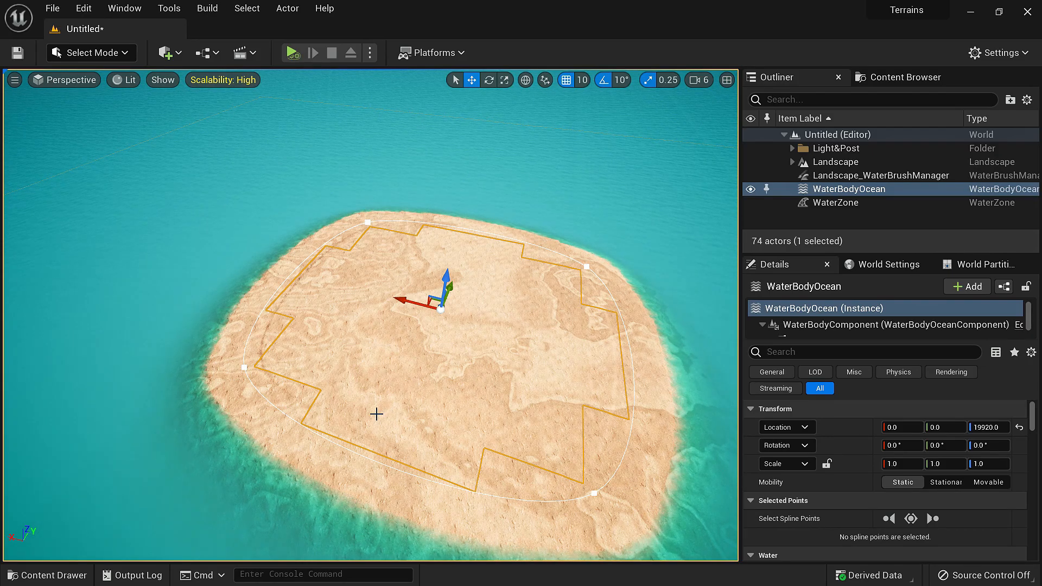
Examine the island's shoreline and the ocean surface from several low and close viewpoints
right_drag(377, 415, 232, 386)
key(q)
right_drag(353, 379, 333, 377)
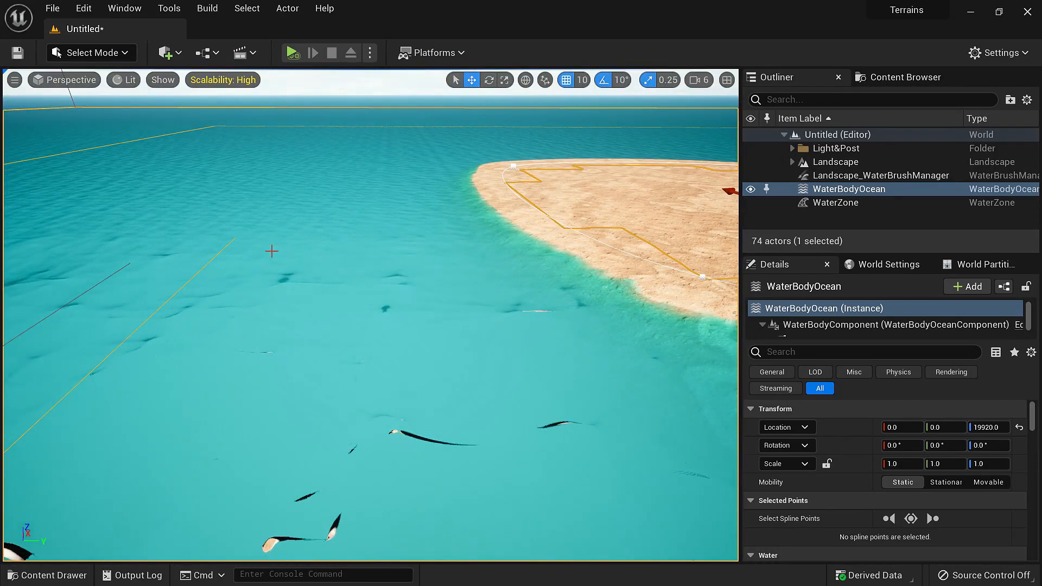
right_drag(414, 454, 659, 504)
key(w)
right_drag(371, 390, 353, 347)
key(s)
key(w)
key(f)
Look through the WaterBodyOcean's details to the Rendering section and locate its Water_Material_Ocean asset among the project content
click(933, 187)
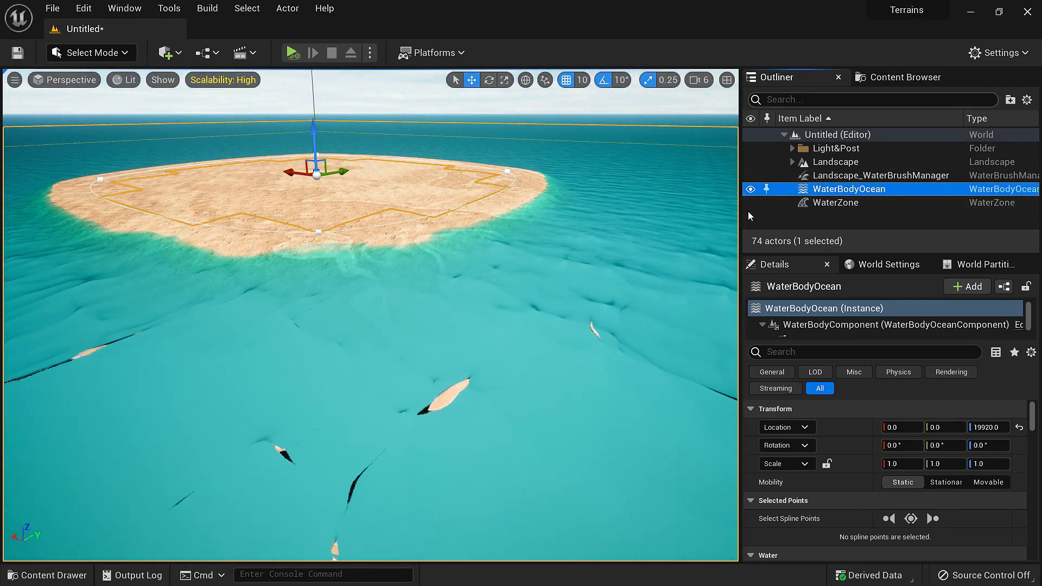
scroll(834, 460, down, 10)
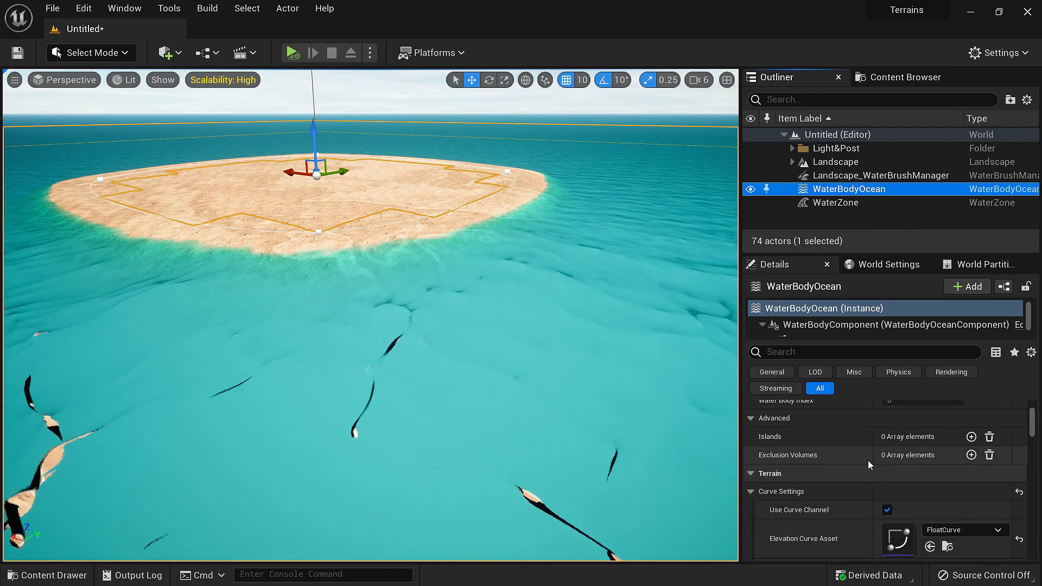
scroll(893, 460, down, 10)
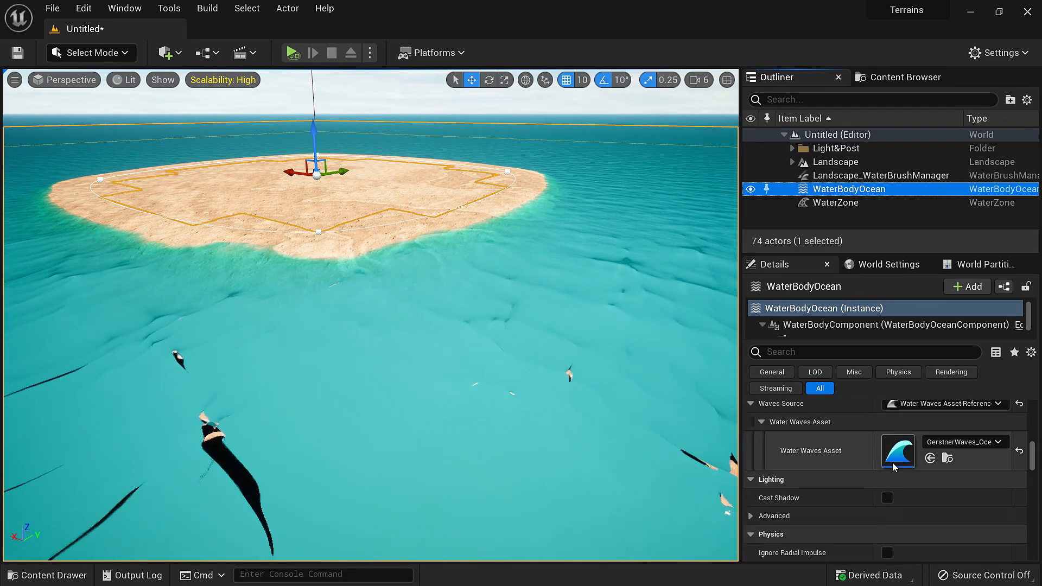
scroll(892, 463, down, 10)
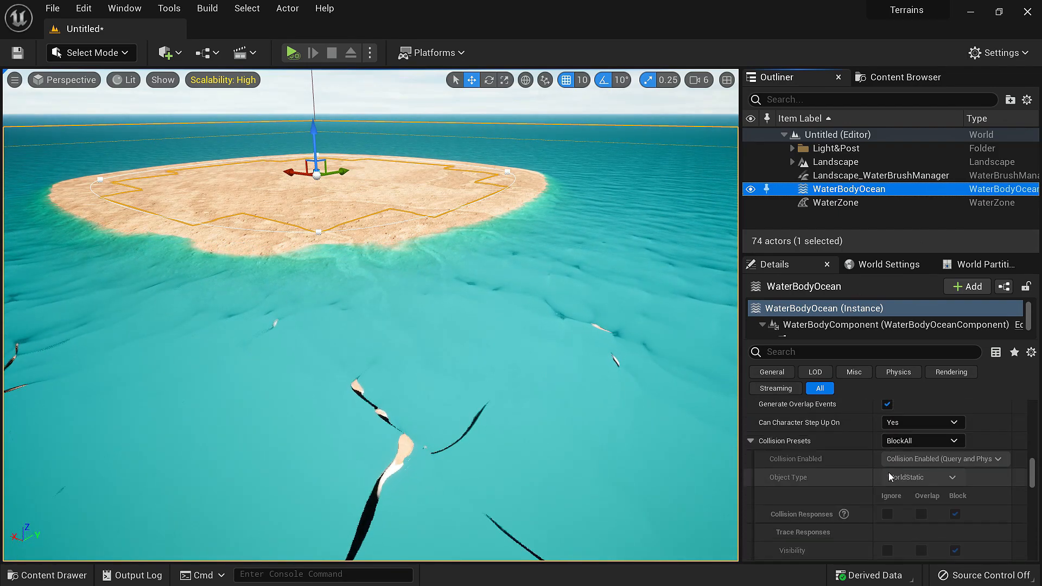
scroll(887, 478, down, 10)
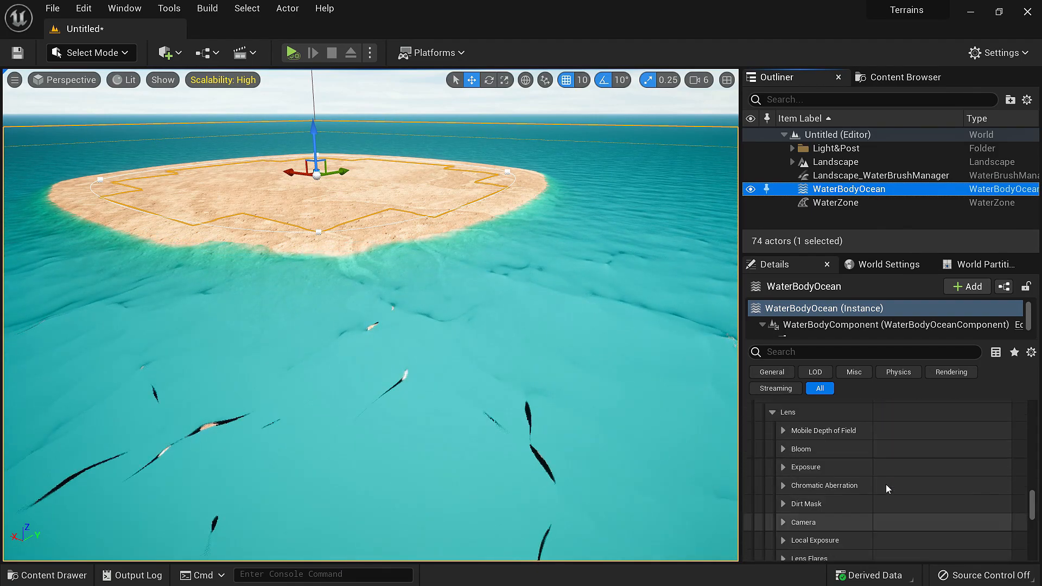
scroll(885, 484, up, 3)
scroll(847, 456, down, 1)
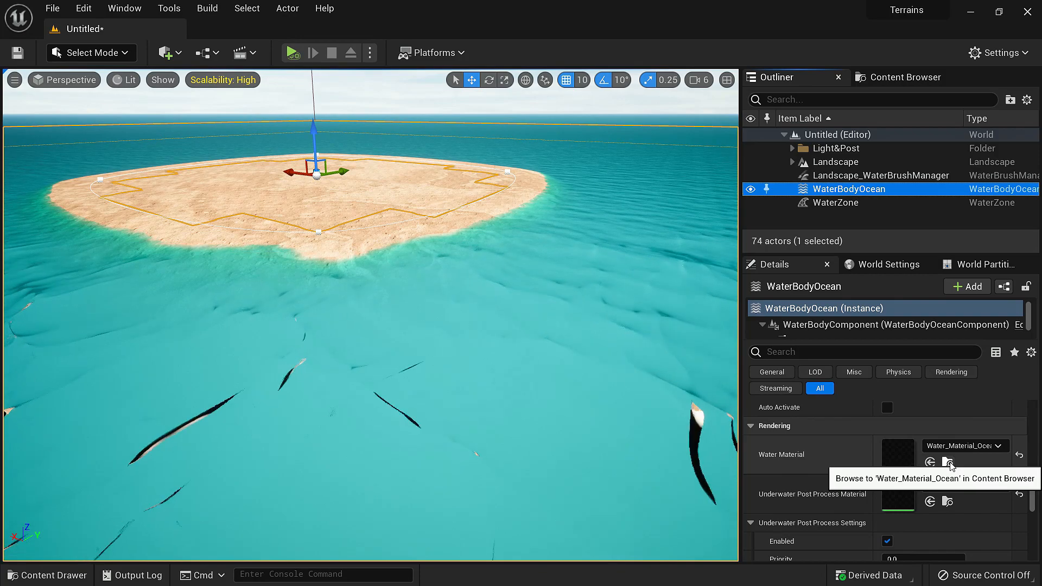
click(949, 464)
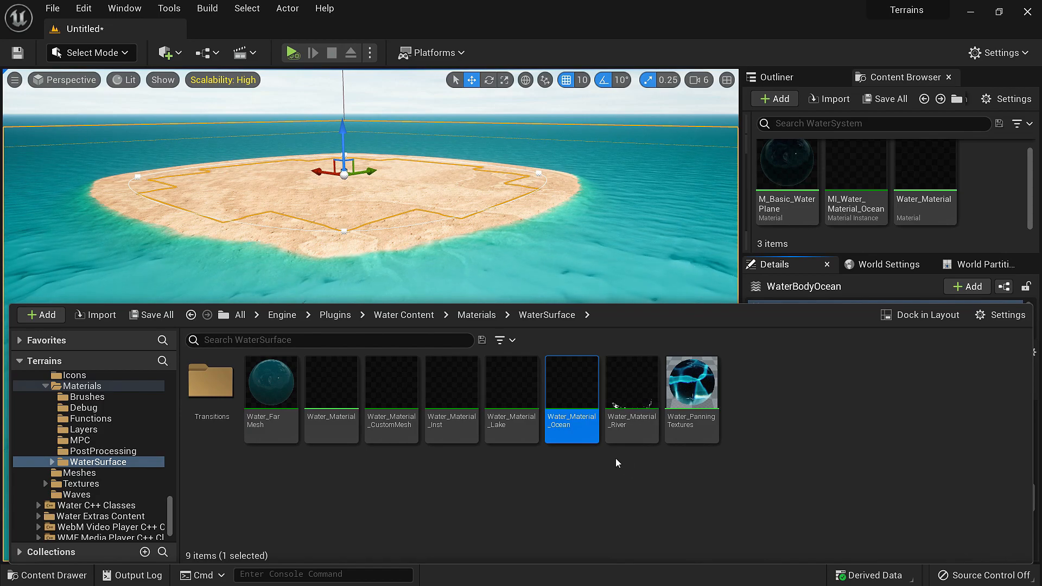
Rename the MI_Water_Material_Ocean instance in the WaterSystem folder as MI_Water_Material_Ocean_User
click(858, 212)
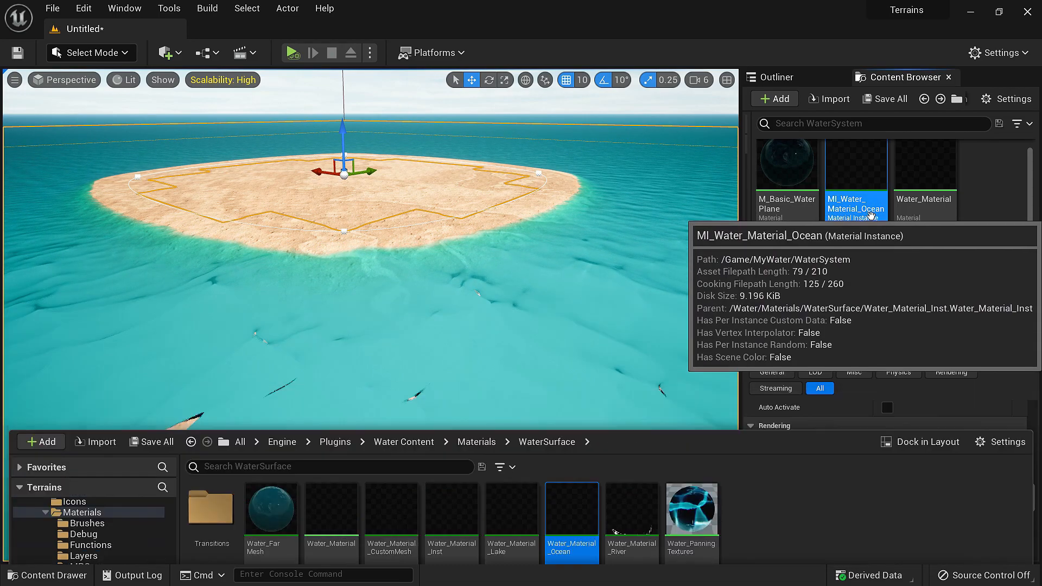
click(883, 213)
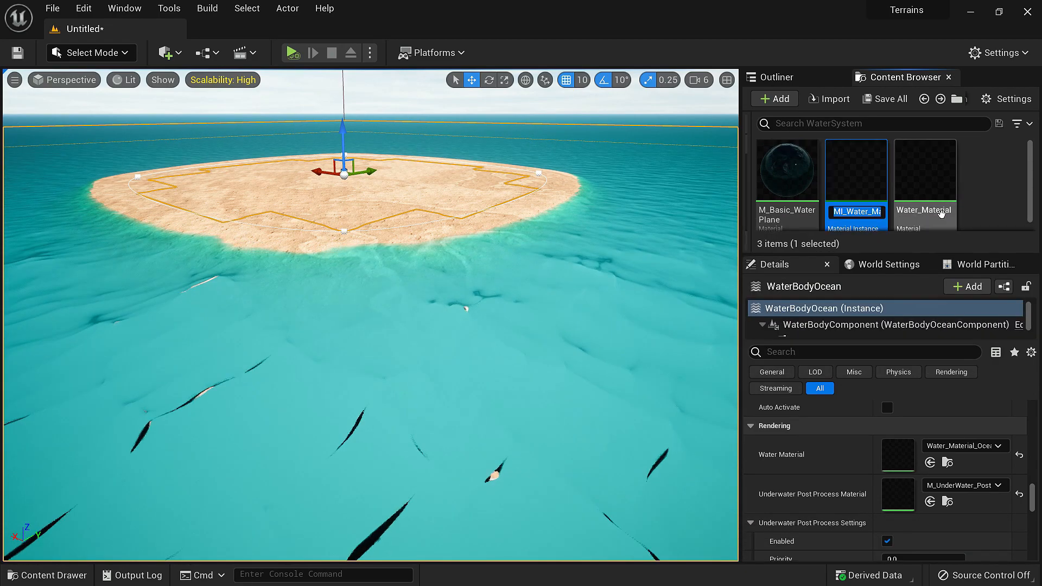
text(_Use)
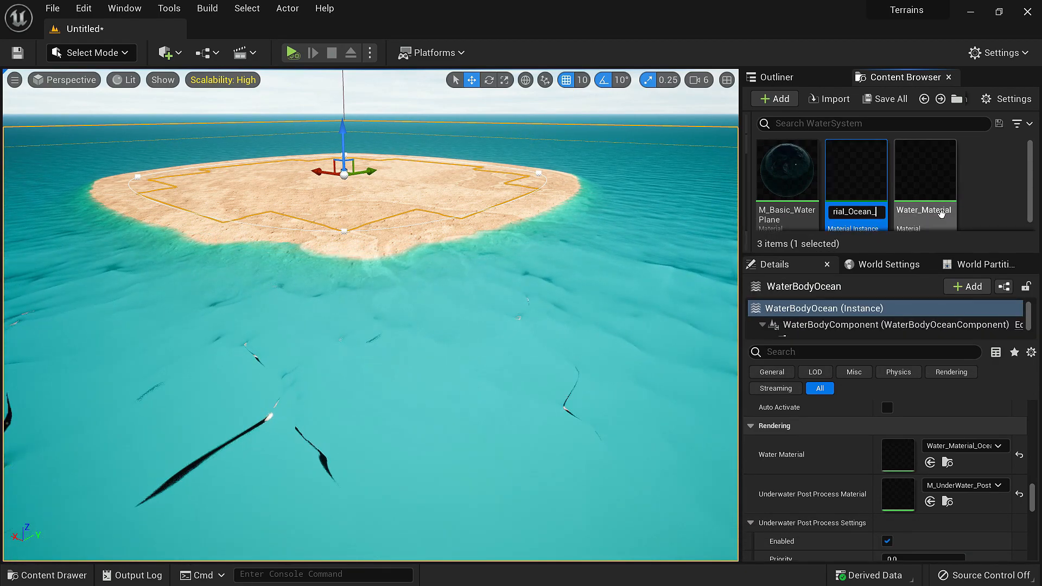
key(Return)
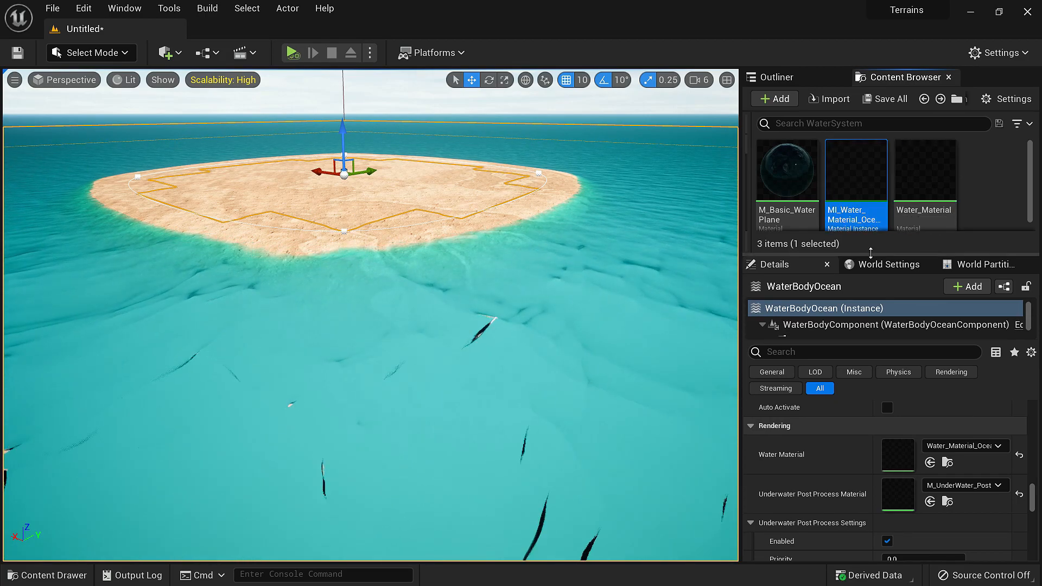
Enlarge the asset area and assign MI_Water_Material_Ocean_User as the WaterBodyOcean's Water Material
drag(868, 253, 867, 274)
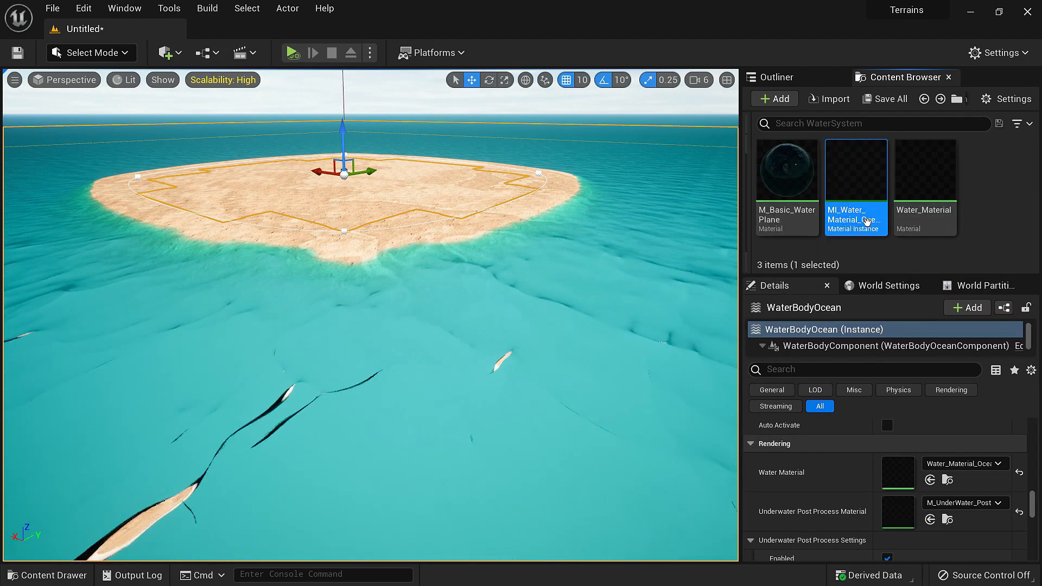
mouse_move(863, 223)
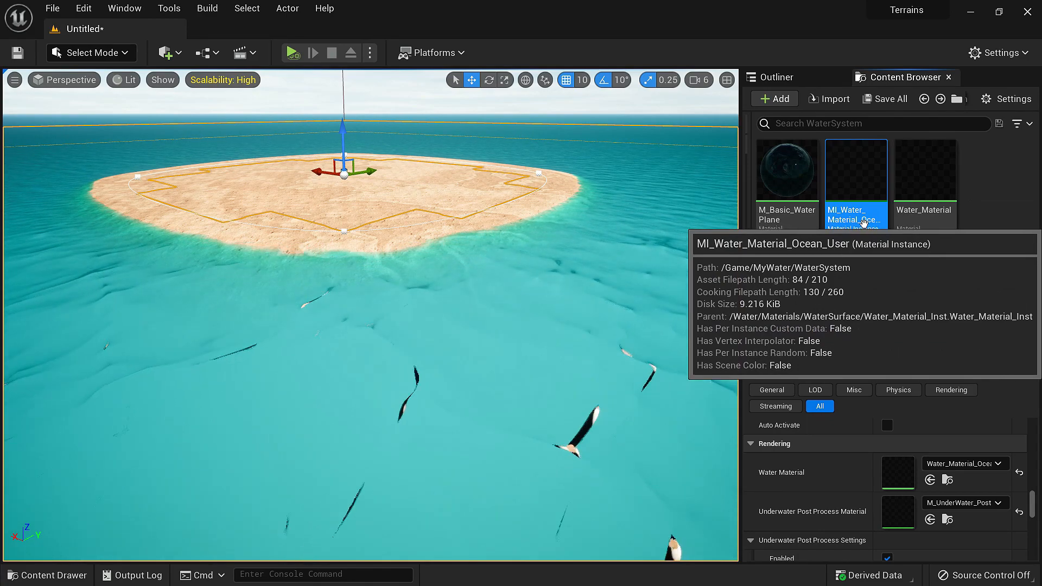
drag(870, 188, 898, 472)
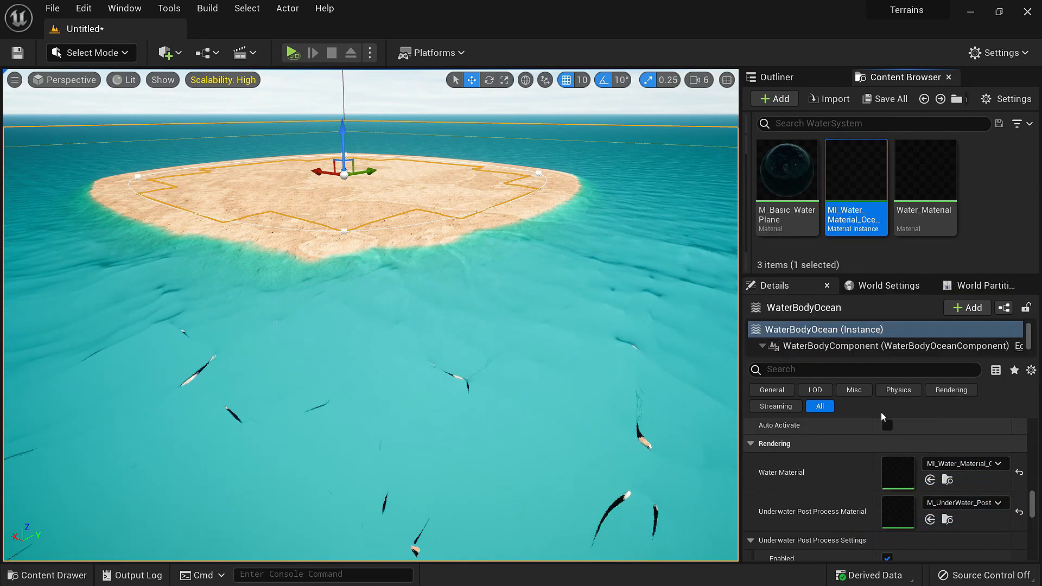
Open the assigned ocean material instance, look through its parameter groups and return to the level
double_click(898, 478)
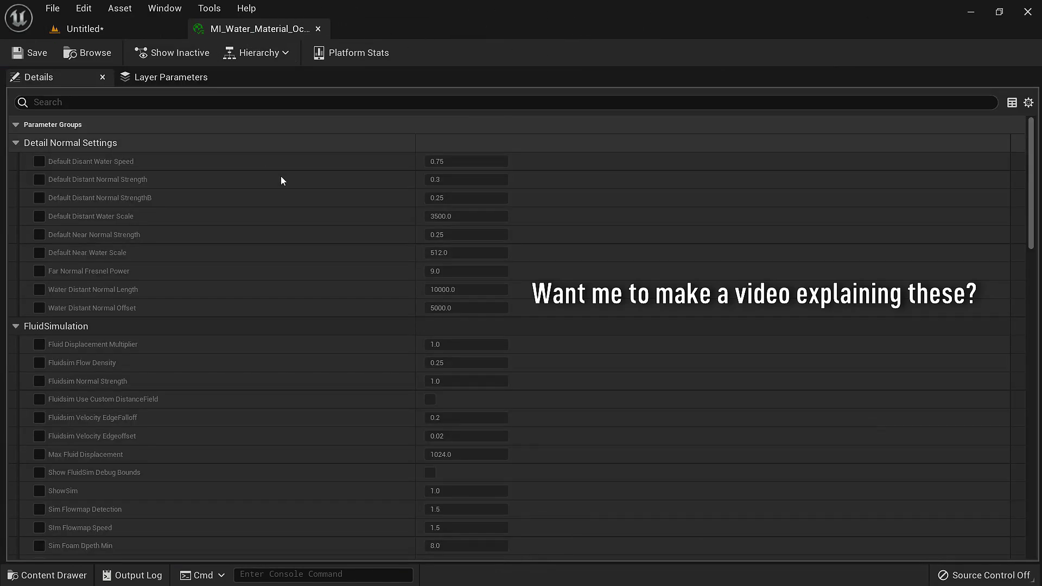
scroll(394, 464, down, 4)
click(129, 33)
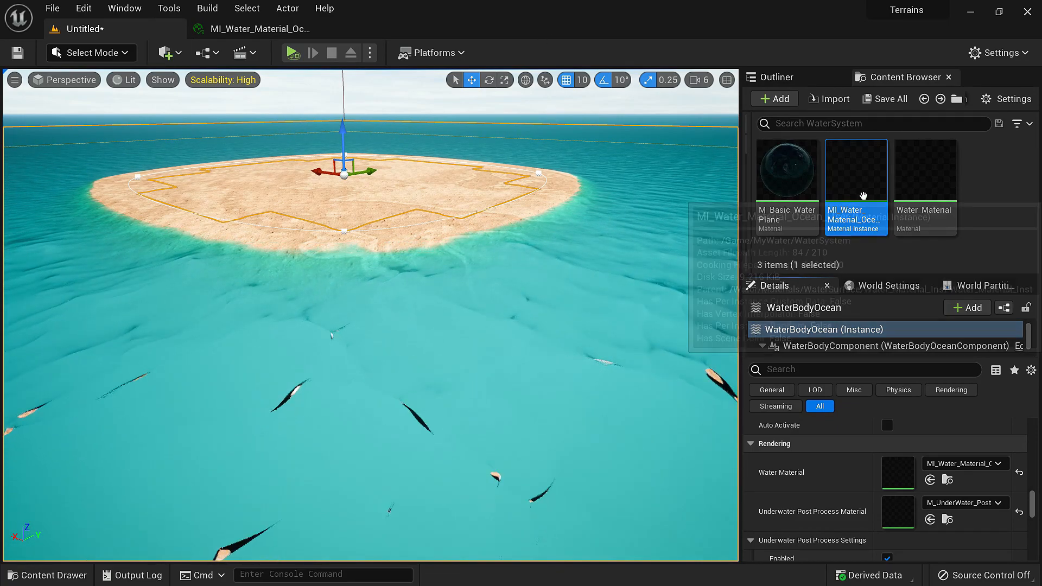
Look at the plugin's WaterSurface materials folder, then check the WaterZone actor and reselect WaterBodyOcean
click(47, 575)
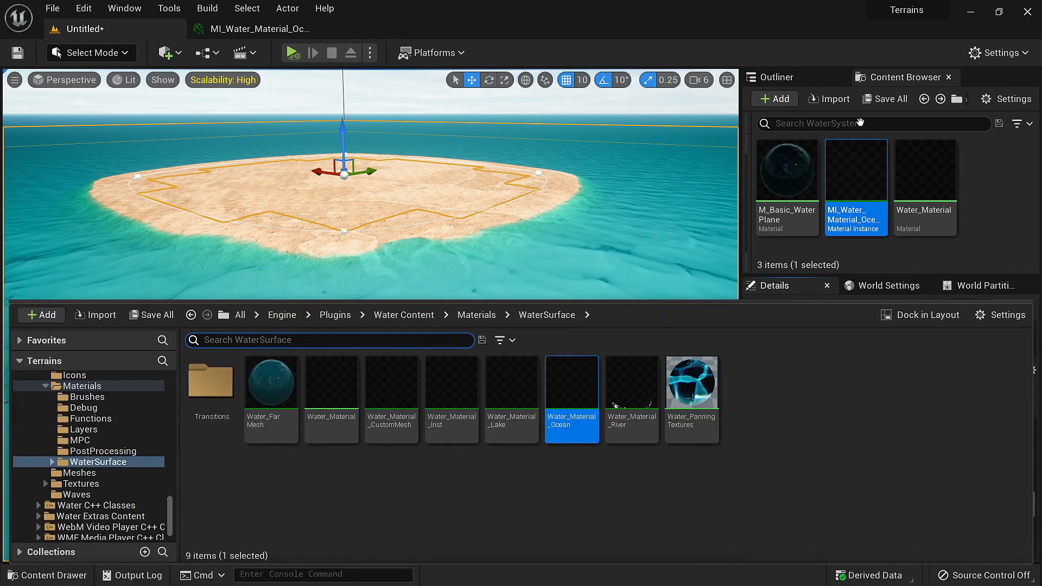
click(494, 108)
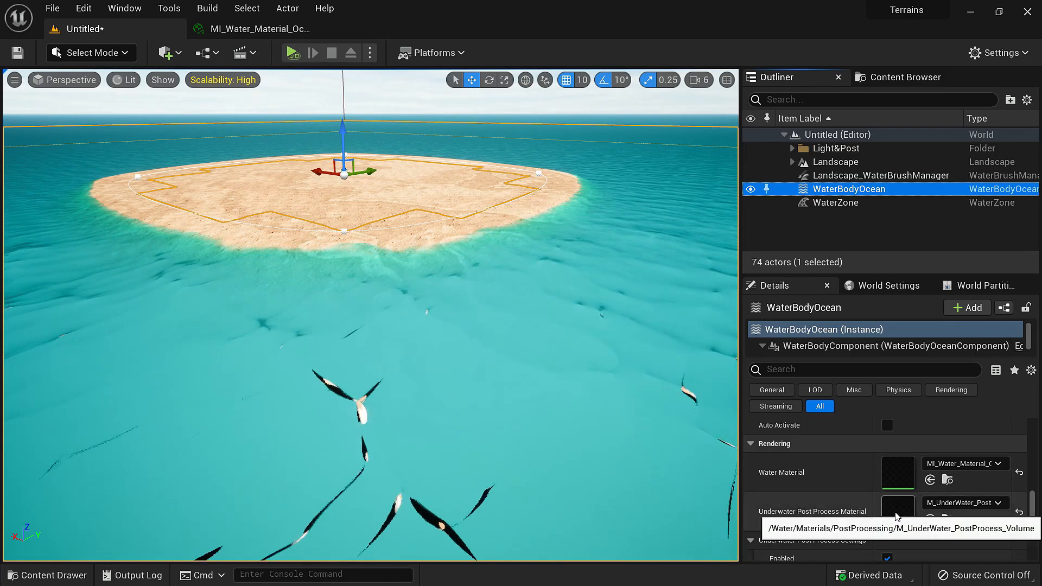
click(838, 203)
click(847, 189)
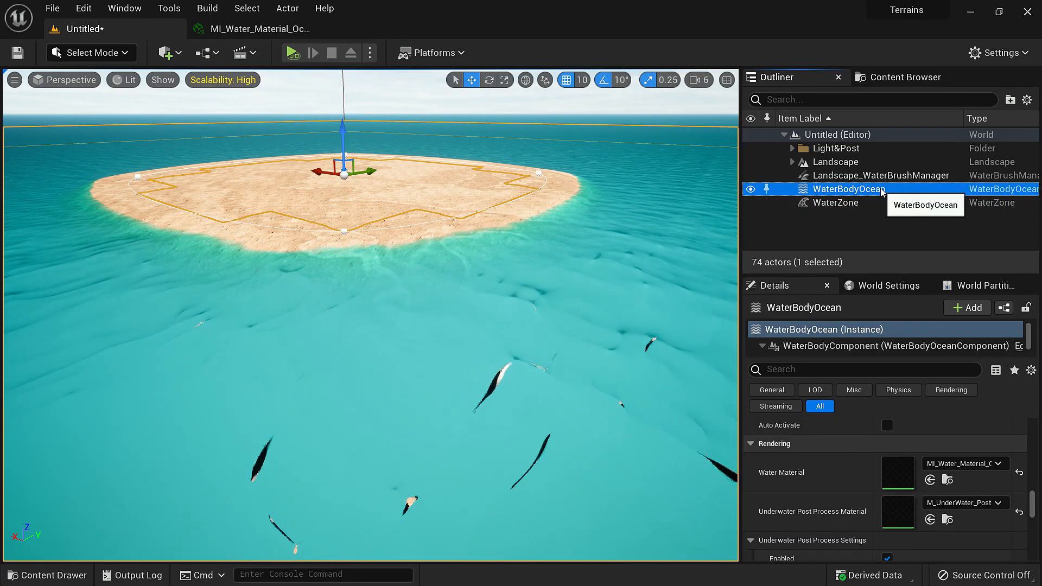
Select a spline point on the WaterBodyOcean's island outline and move it outward to reshape the coast
key(w)
right_drag(371, 314, 331, 350)
right_drag(331, 217, 302, 211)
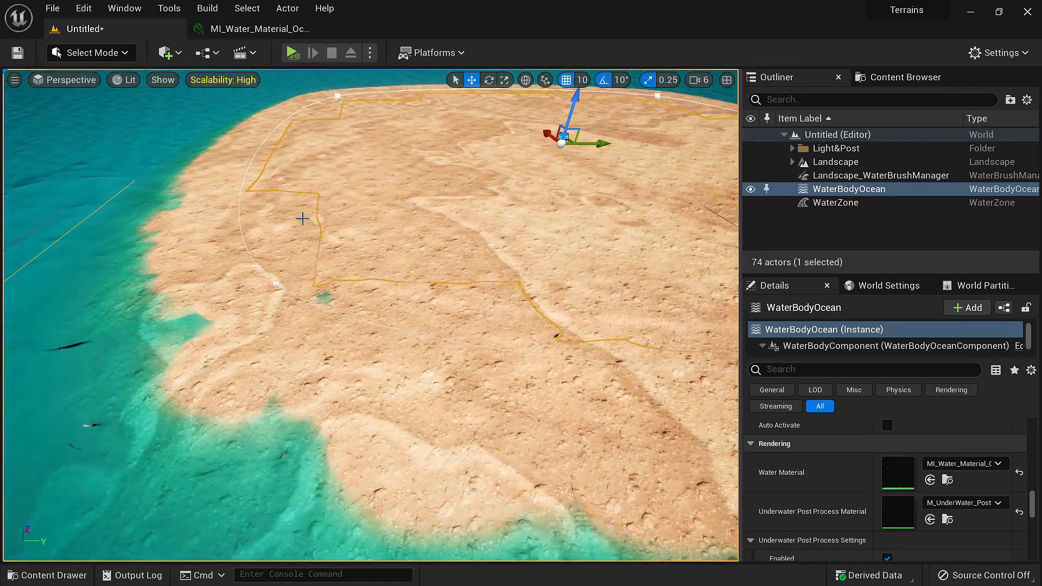
click(275, 284)
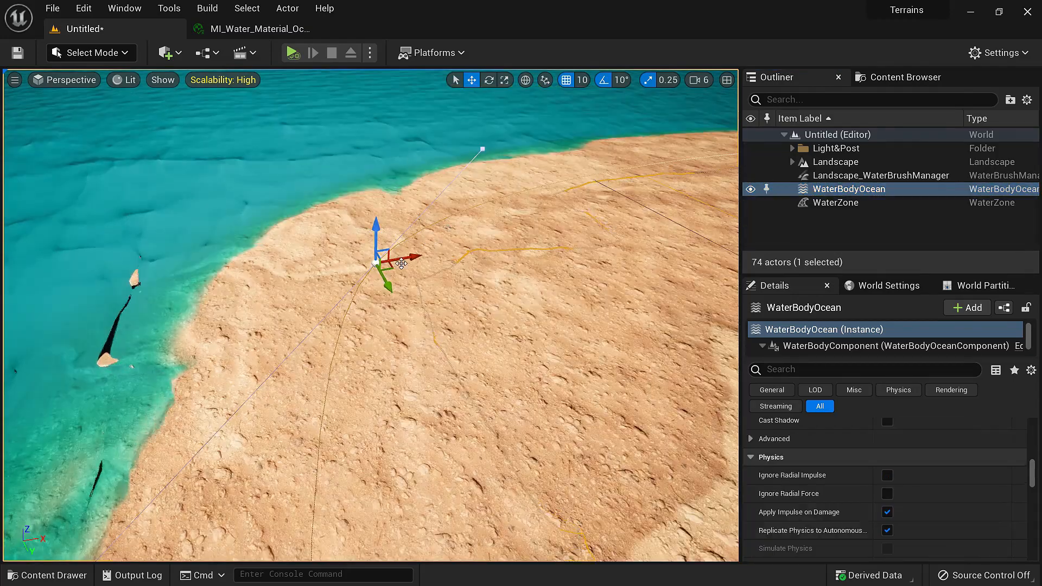
drag(381, 263, 131, 127)
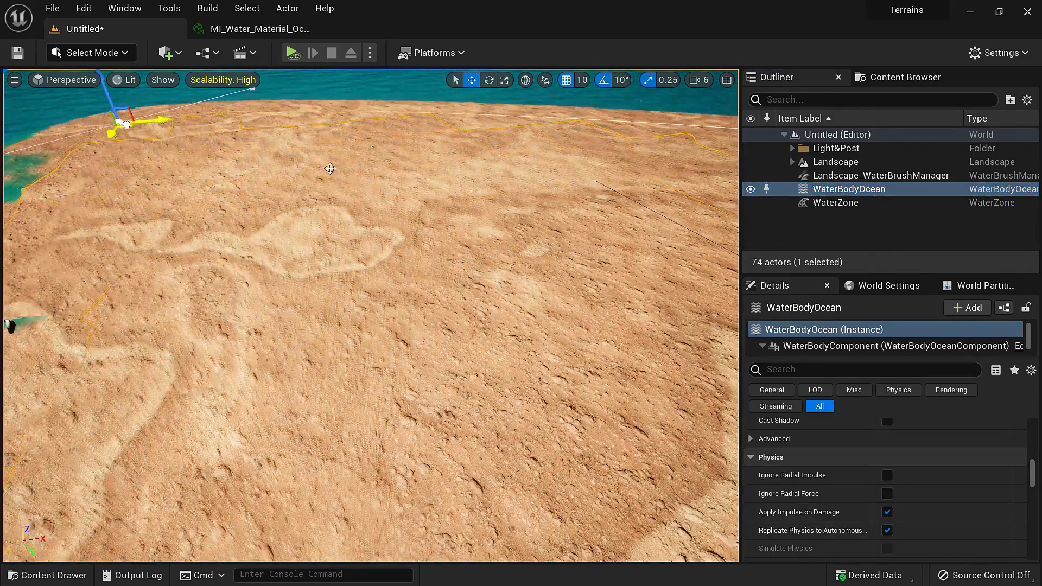
right_drag(157, 158, 353, 180)
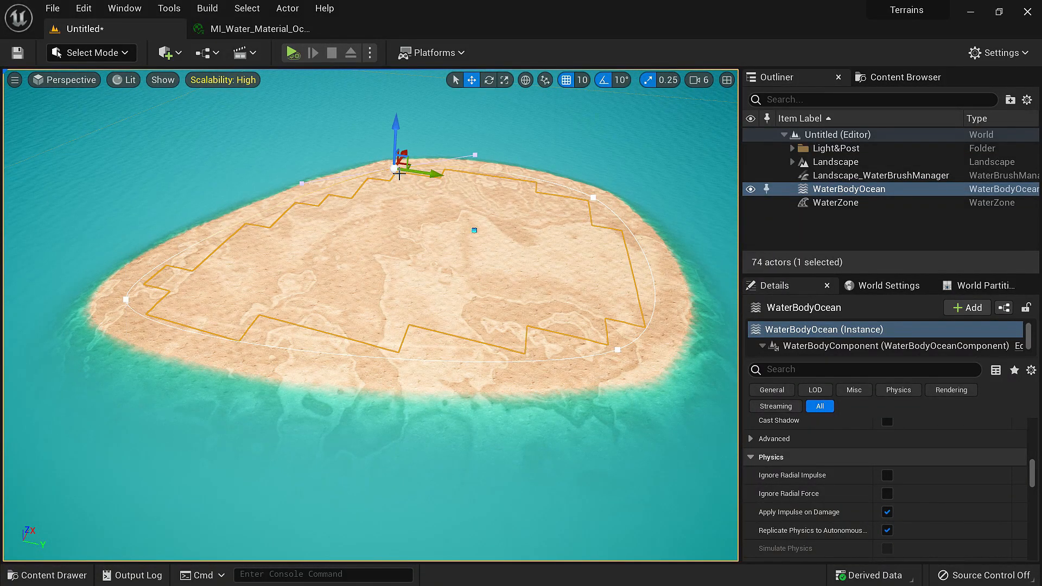
Pull further WaterBodyOcean spline points outward to widen the island
drag(395, 170, 194, 148)
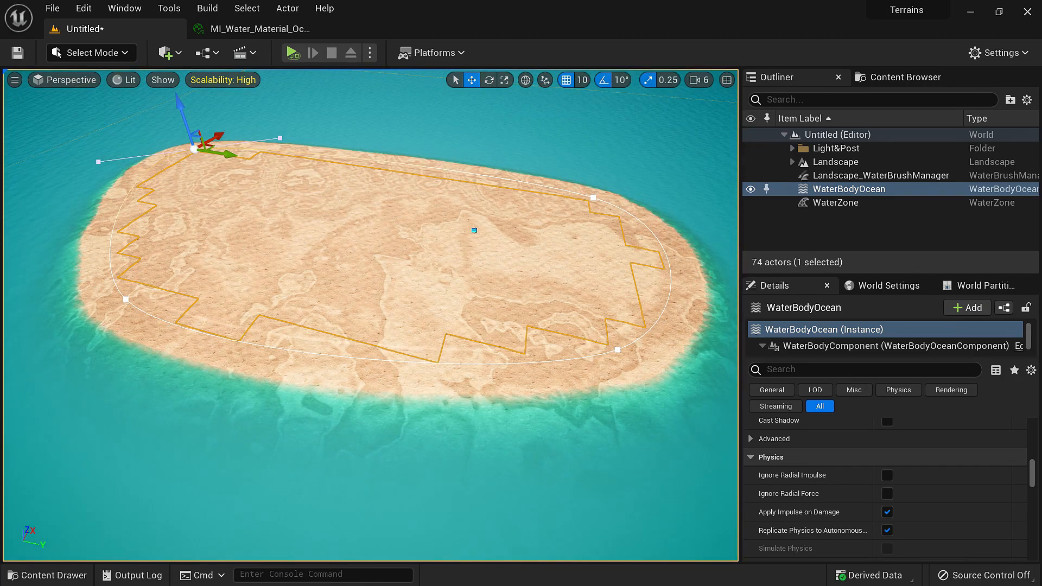
right_drag(282, 217, 217, 223)
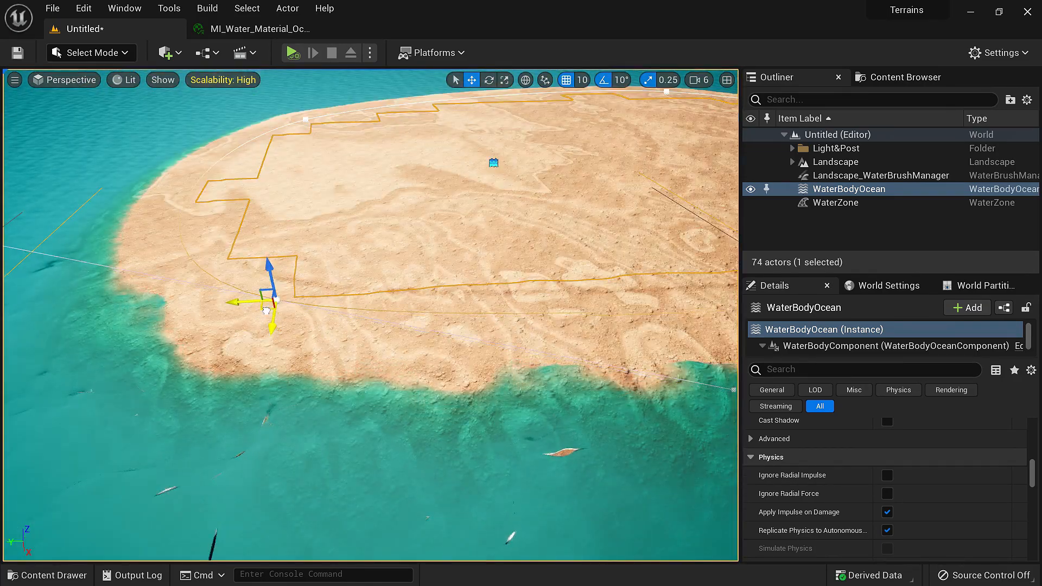
drag(266, 310, 171, 365)
right_drag(170, 366, 86, 347)
right_drag(380, 371, 379, 326)
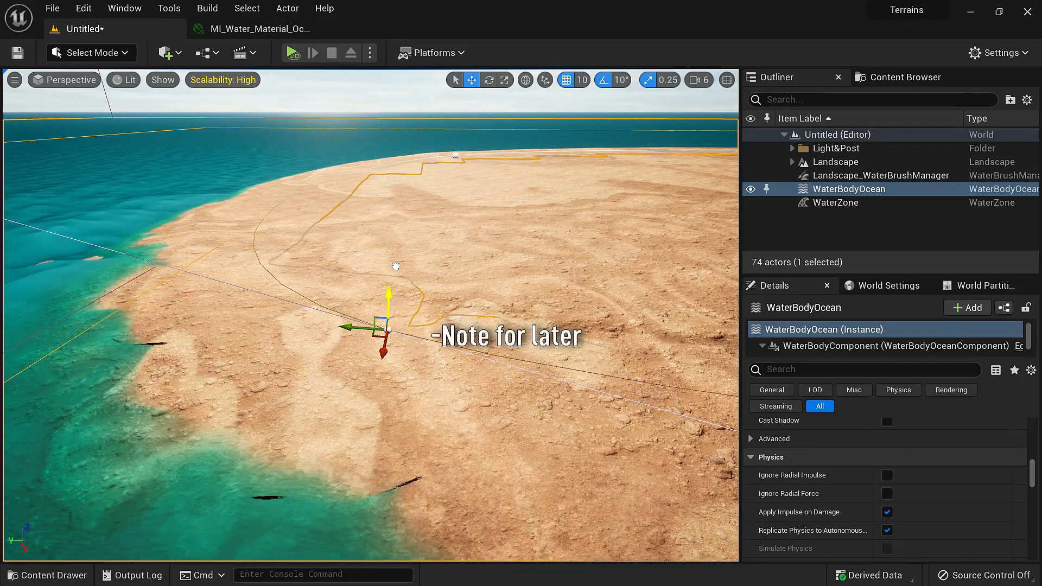
drag(387, 329, 81, 392)
mouse_move(402, 301)
right_down()
mouse_move(359, 320)
mouse_move(386, 310)
mouse_move(462, 323)
mouse_move(413, 301)
right_up()
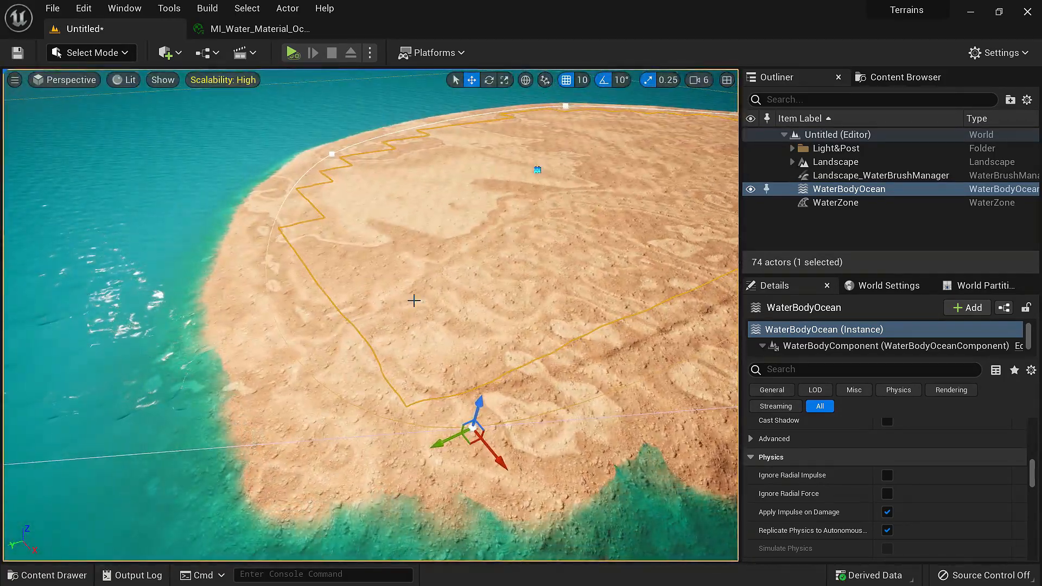
right_drag(571, 491, 472, 391)
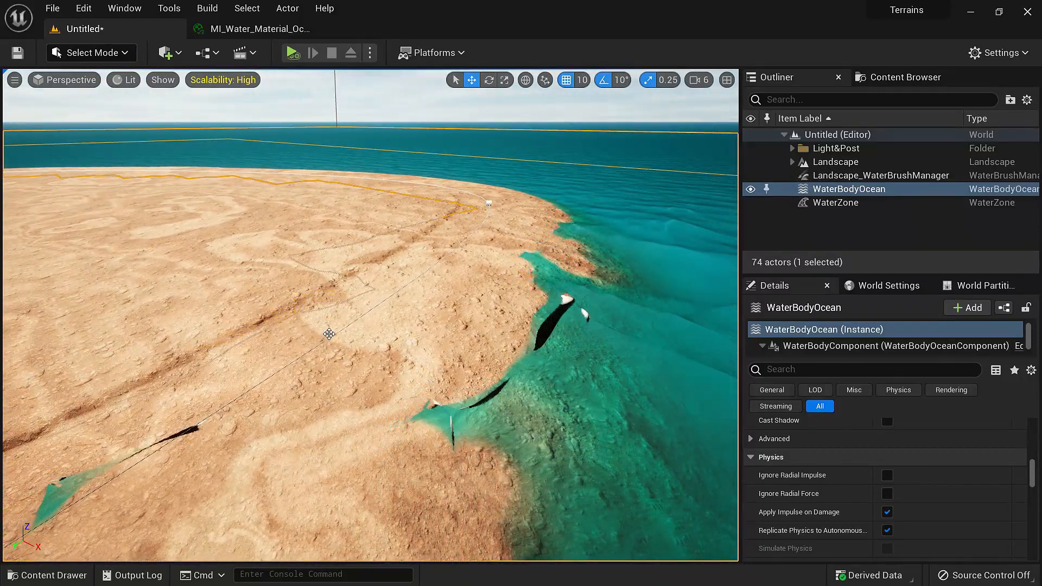
Add a new spline point on the WaterBodyOcean's coastline segment between two existing points
right_click(321, 348)
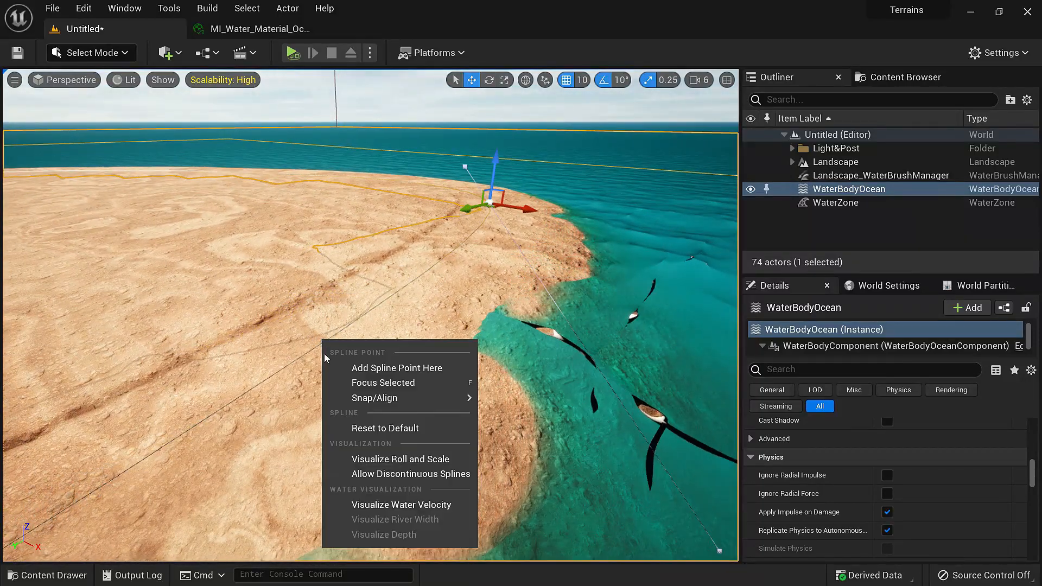
click(407, 369)
right_drag(404, 370, 402, 437)
key(s)
key(w)
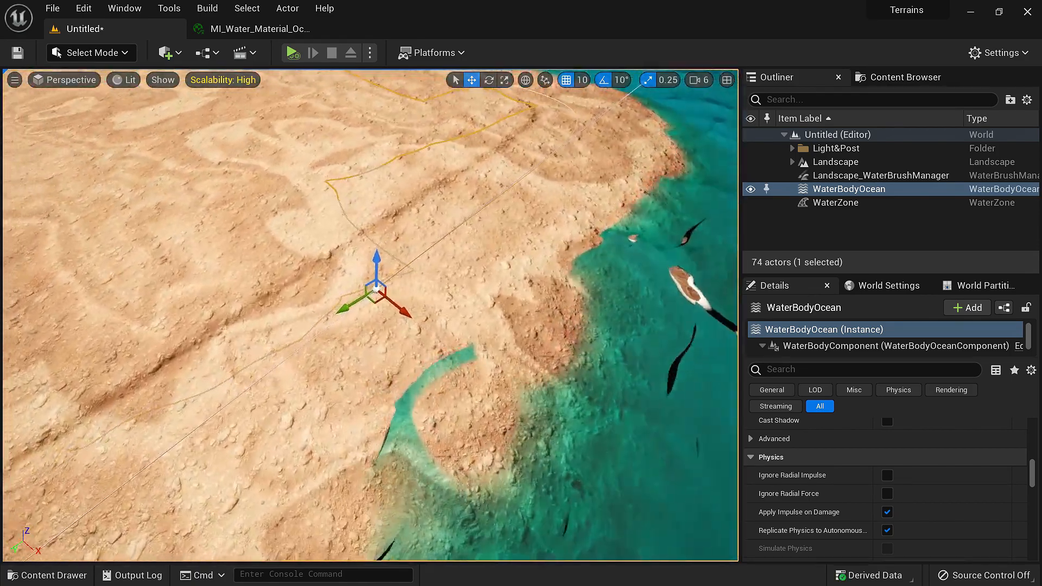
Duplicate the new ocean spline point several times and spread the copies along the island's coast
right_drag(441, 376, 443, 378)
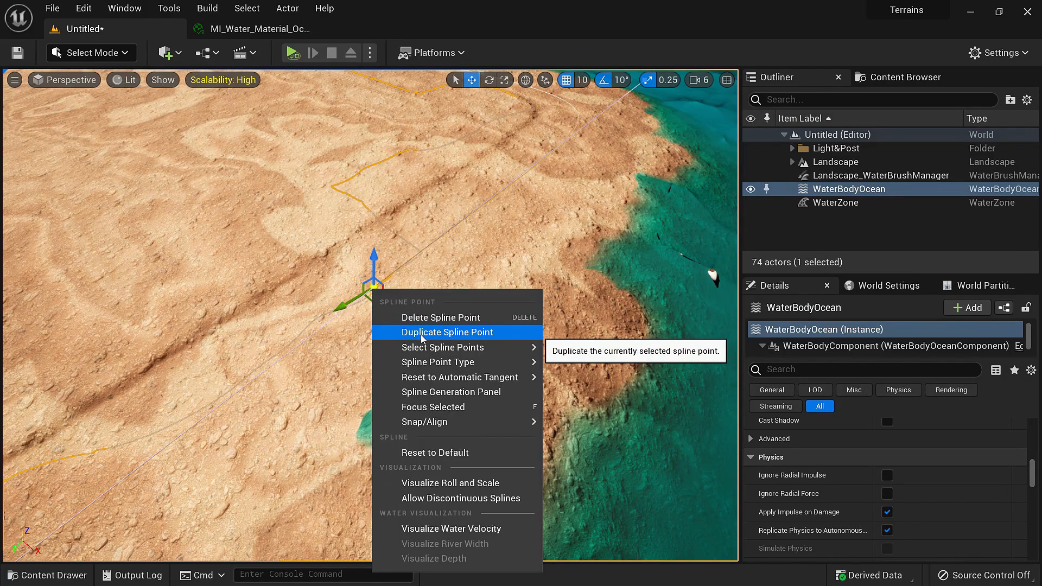
click(464, 332)
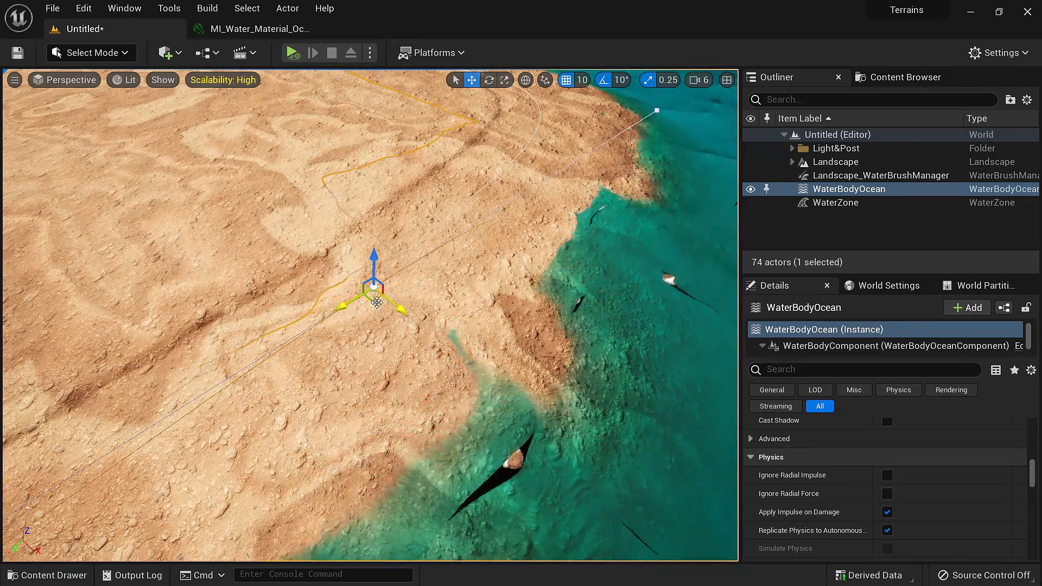
drag(374, 285, 111, 444)
right_drag(336, 326, 604, 337)
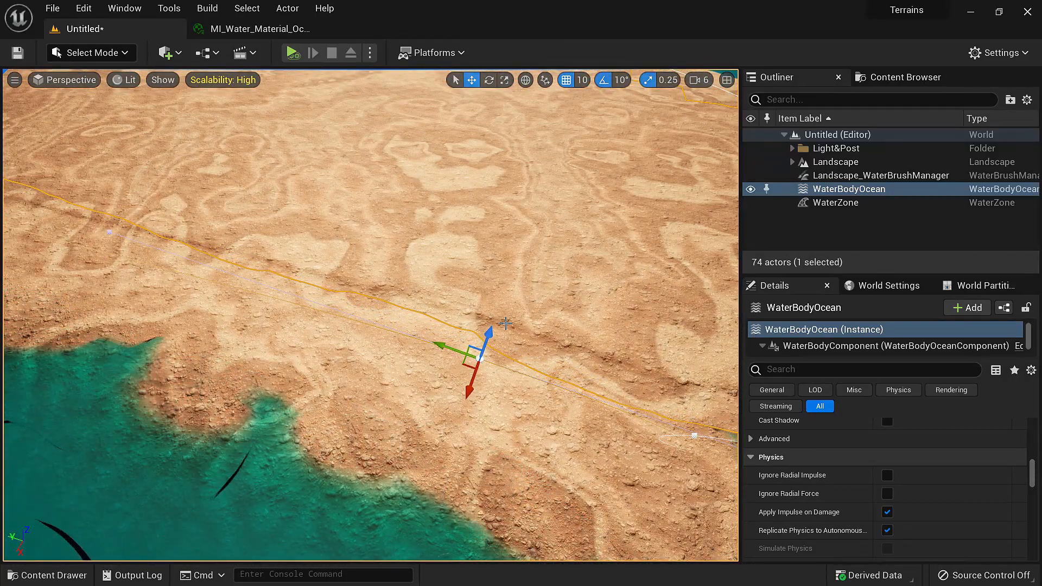
alt+drag(446, 348, 173, 332)
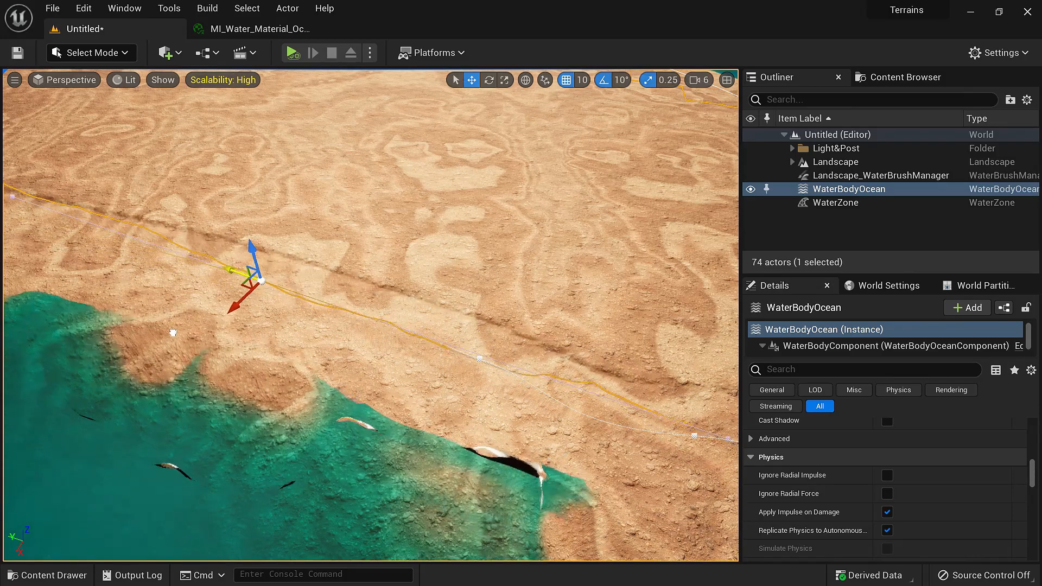
right_drag(219, 279, 187, 272)
alt+drag(394, 376, 107, 381)
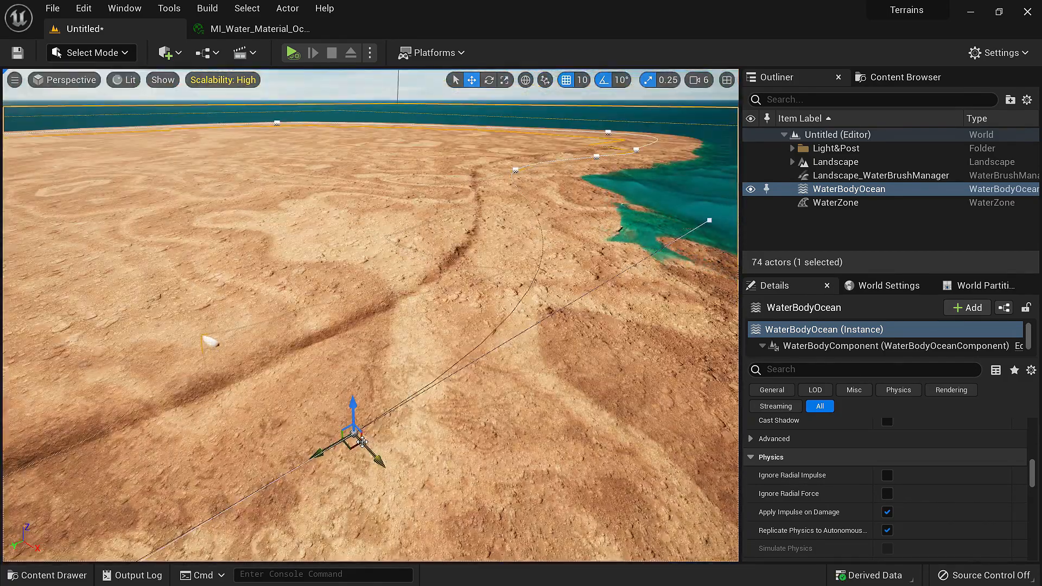
Try to set the selected ocean spline point's type to Constant
right_click(353, 433)
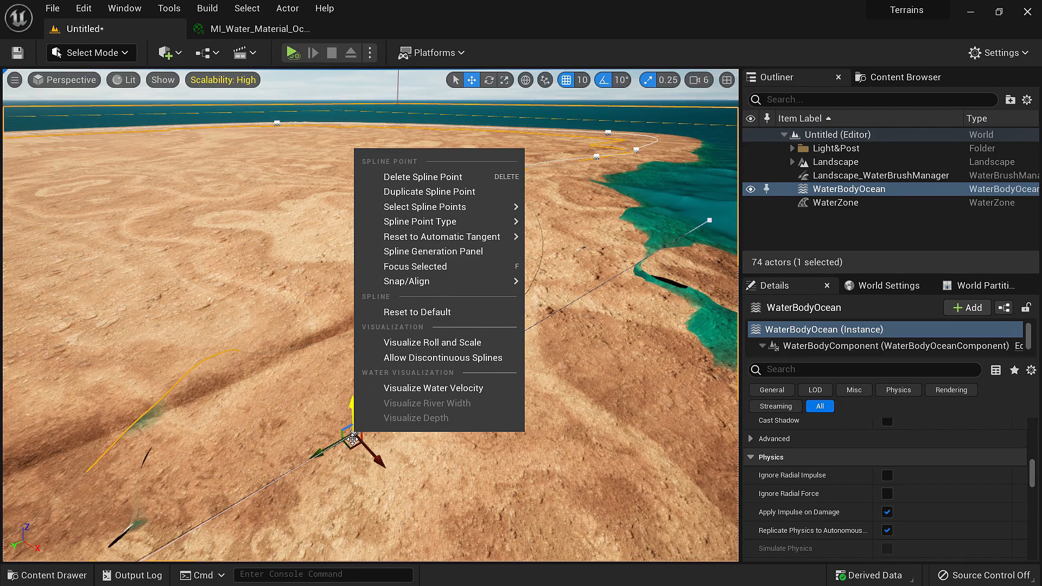
mouse_move(420, 213)
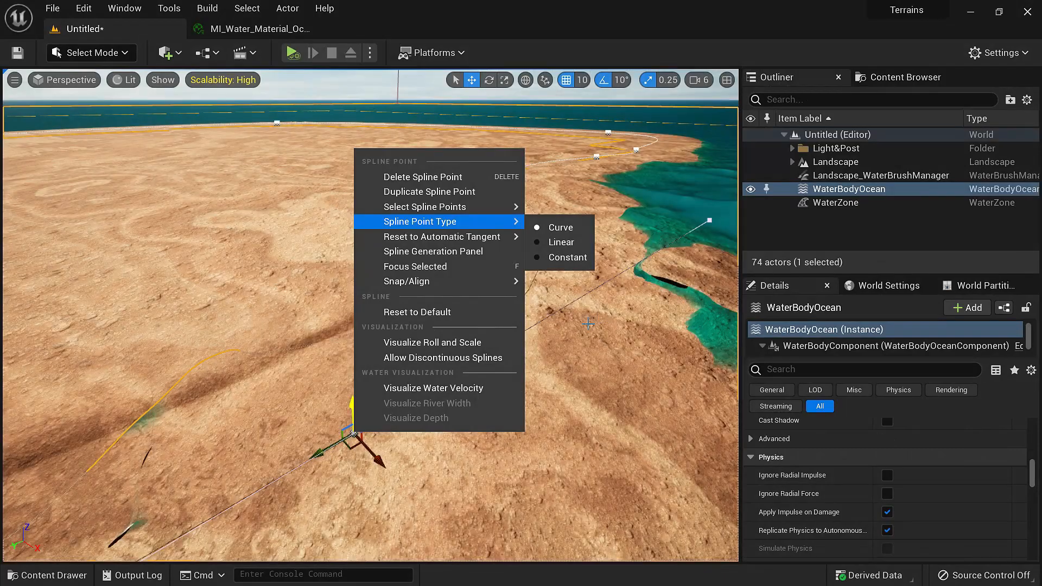
click(565, 258)
right_drag(564, 258, 602, 291)
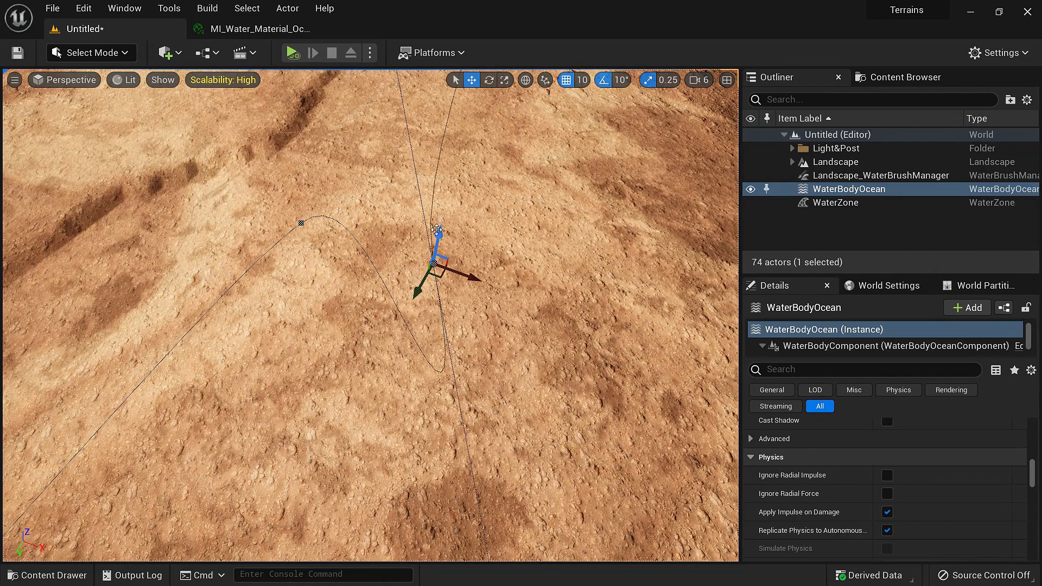
Reposition the ocean spline point away from its neighbour and set its spline point type to Linear
right_drag(244, 222, 265, 217)
mouse_move(408, 326)
mouse_down()
mouse_move(533, 272)
mouse_move(552, 158)
mouse_move(484, 233)
mouse_move(485, 220)
mouse_up()
right_click(480, 216)
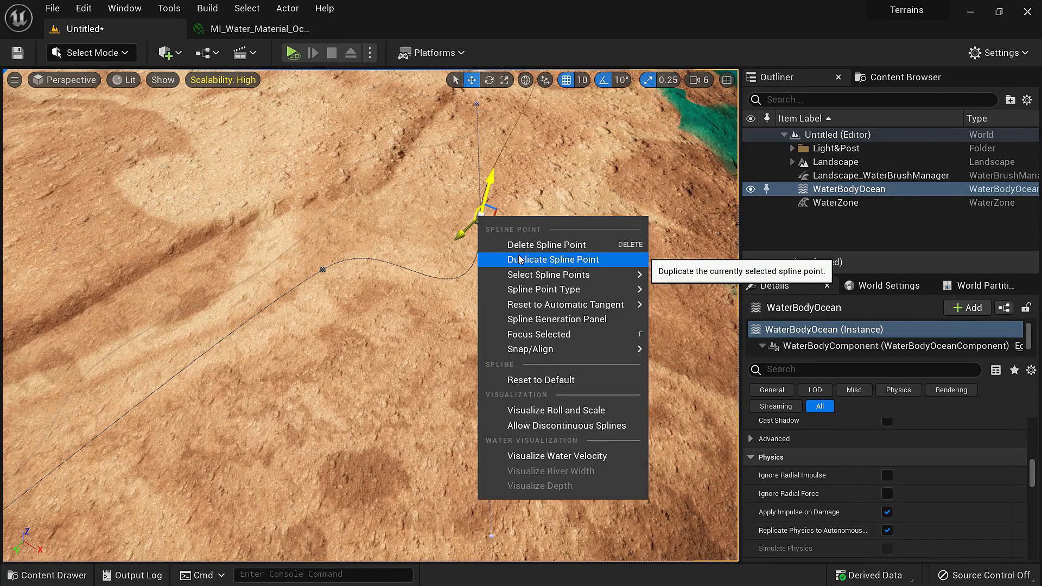
mouse_move(542, 280)
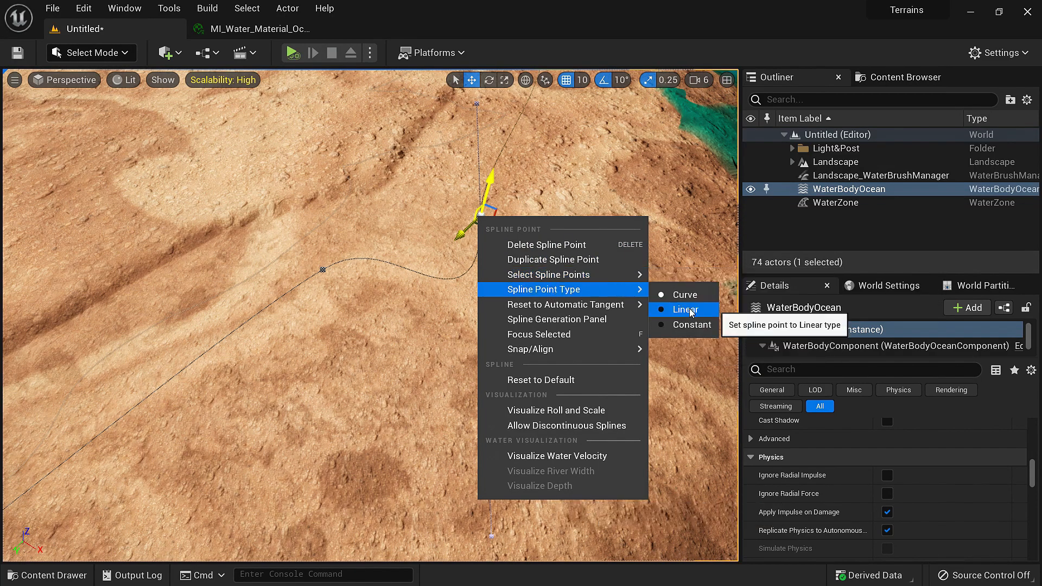
click(687, 309)
Select all spline points of the WaterBodyOcean and set their spline point type to Curve
right_drag(236, 354, 236, 354)
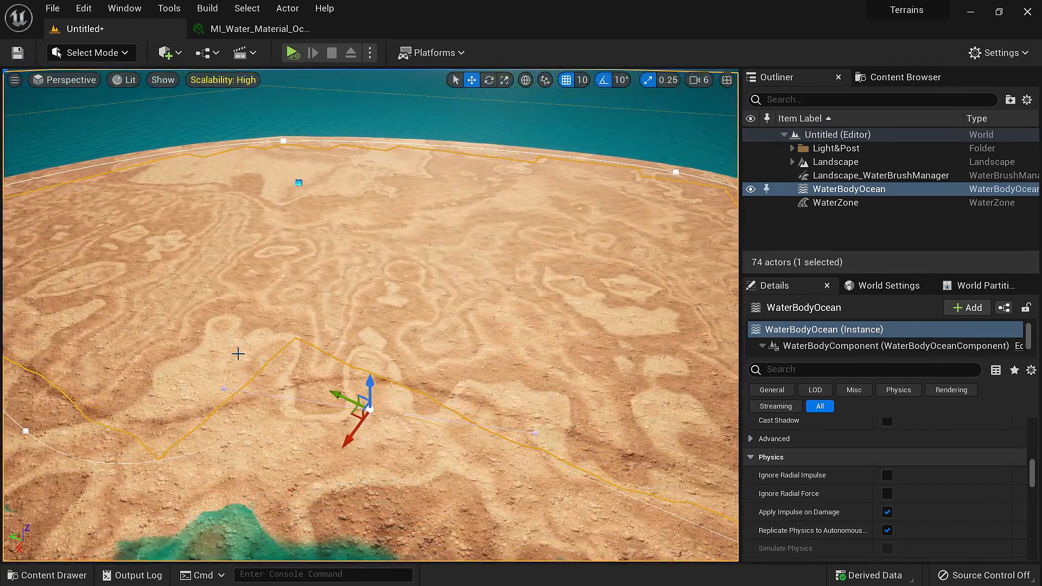
right_click(369, 416)
mouse_move(468, 187)
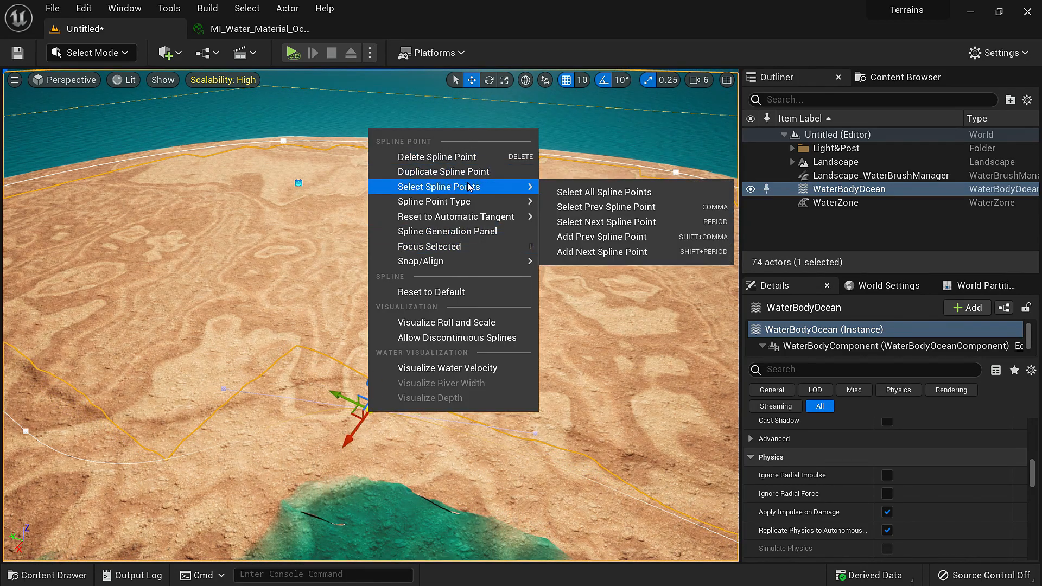
click(601, 193)
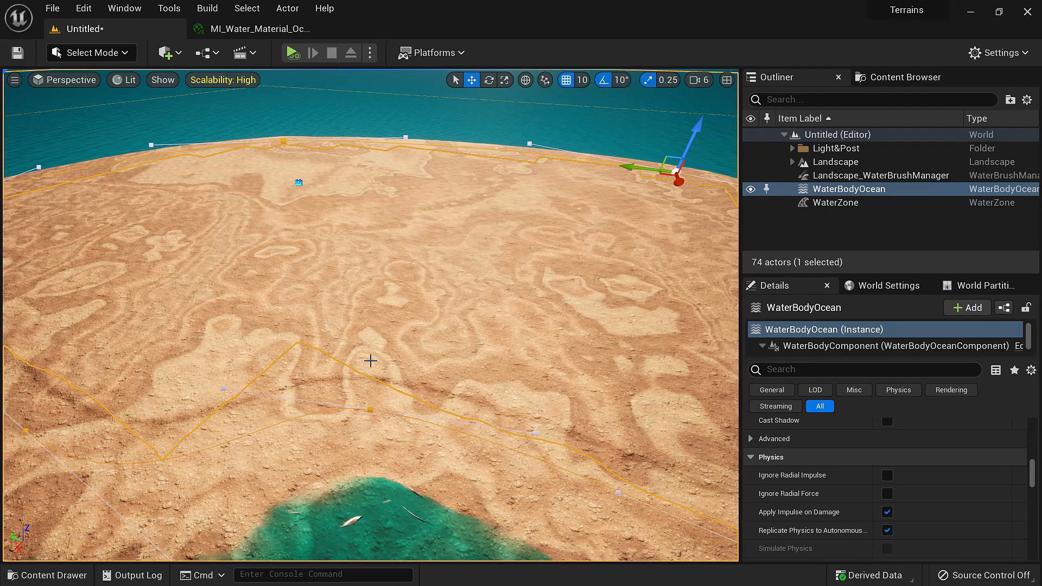
right_click(370, 411)
mouse_move(426, 200)
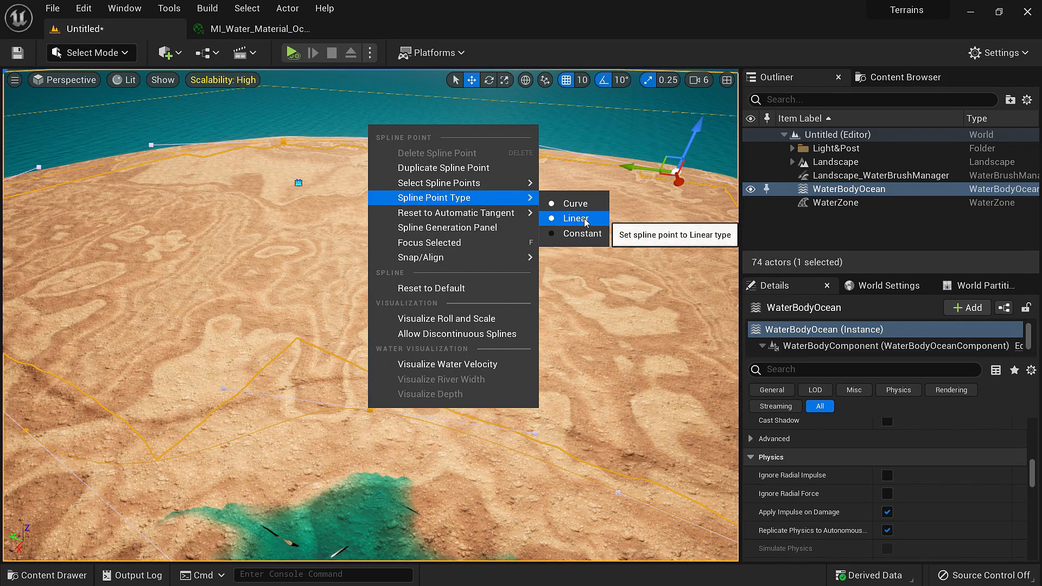
click(576, 204)
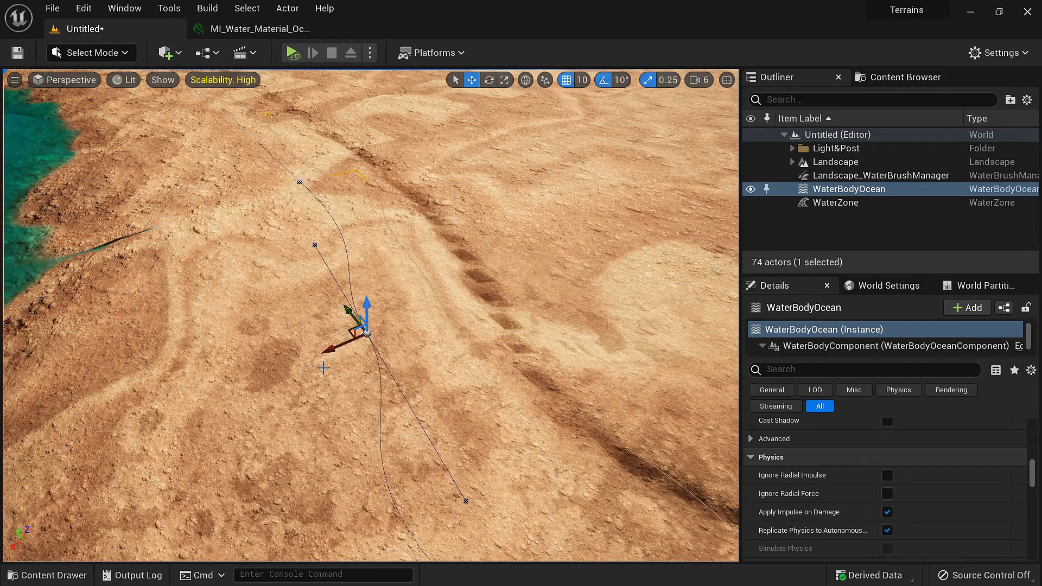
Search all actor classes for "lake" and place a Water Body Lake on the island
right_drag(323, 368, 478, 374)
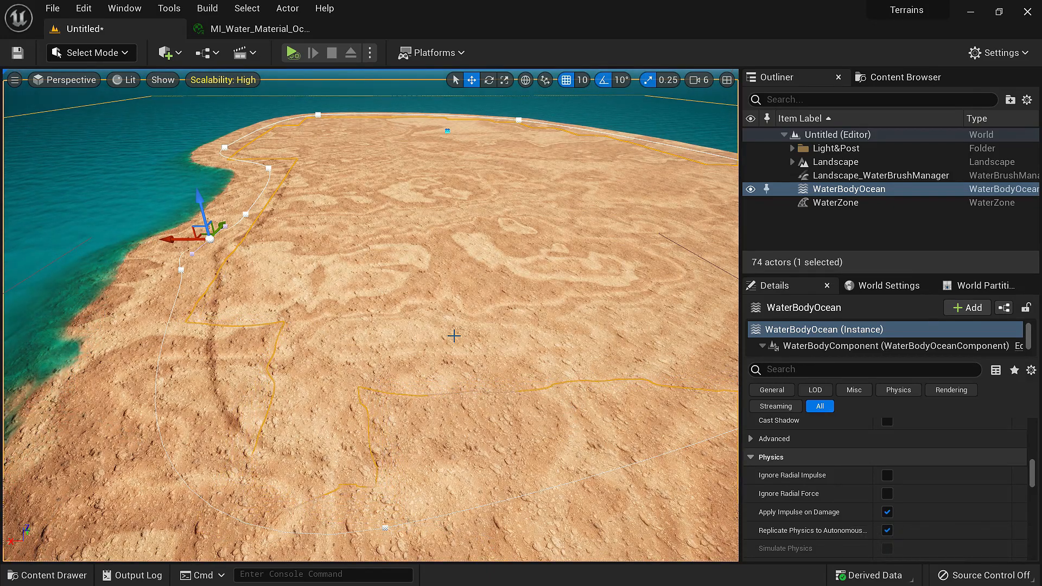
click(162, 52)
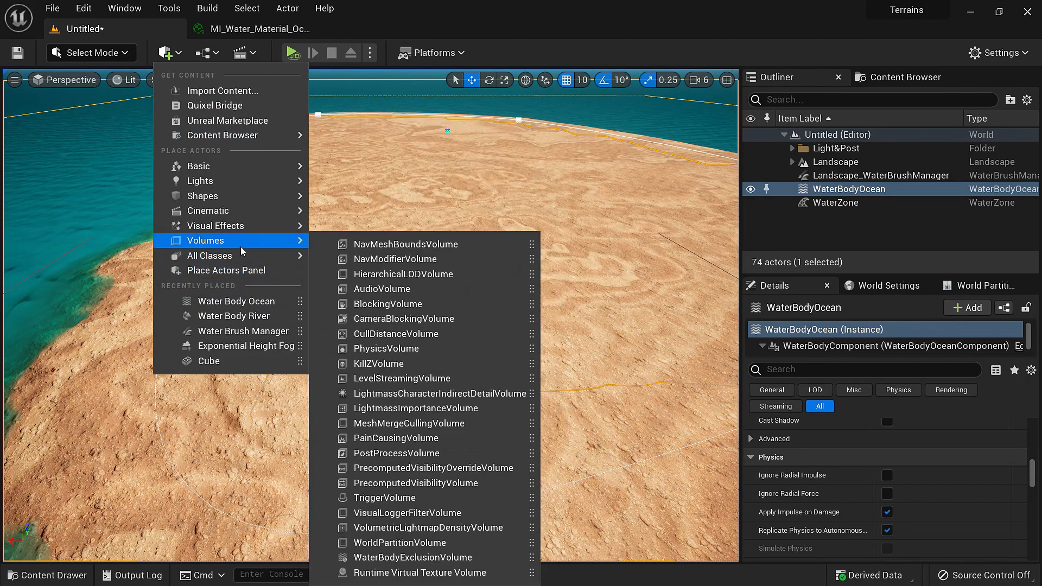
mouse_move(233, 255)
text(lake)
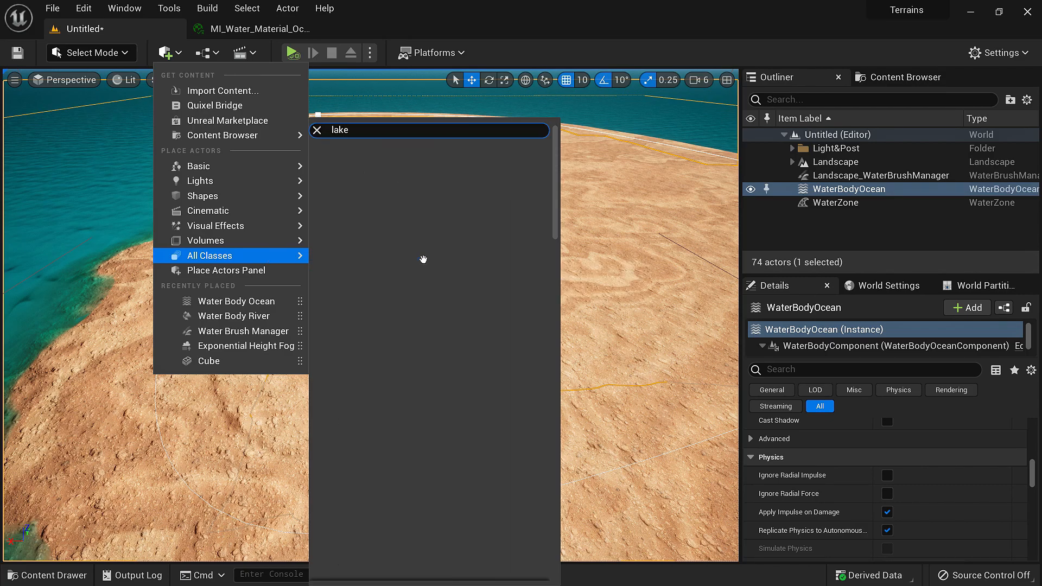
click(390, 278)
right_drag(433, 304, 377, 363)
key(s)
Move a WaterBodyLake spline point outward to enlarge the lake and adjust the point's height
drag(384, 362, 265, 101)
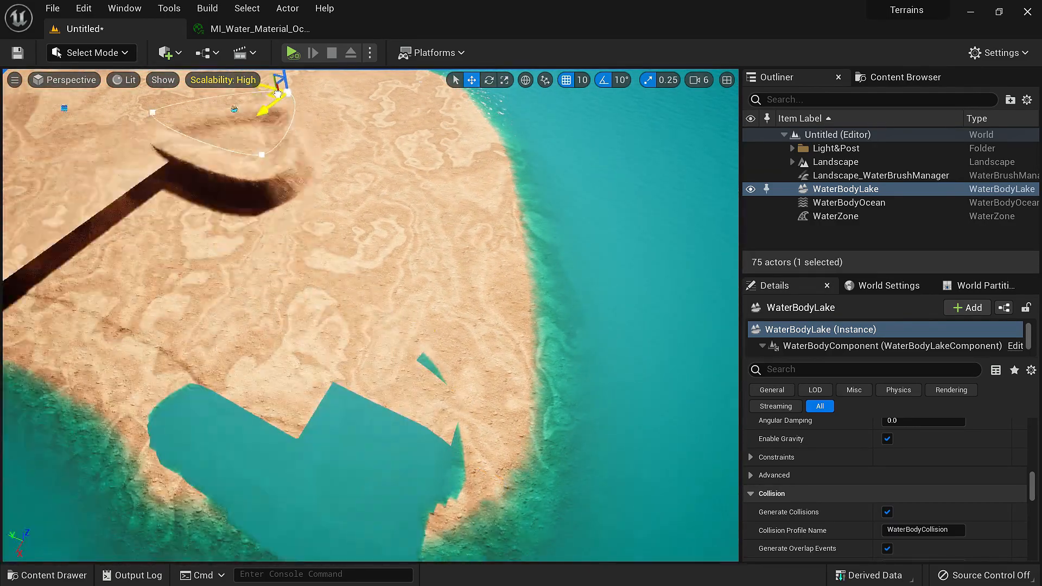
right_drag(264, 101, 218, 64)
key(w)
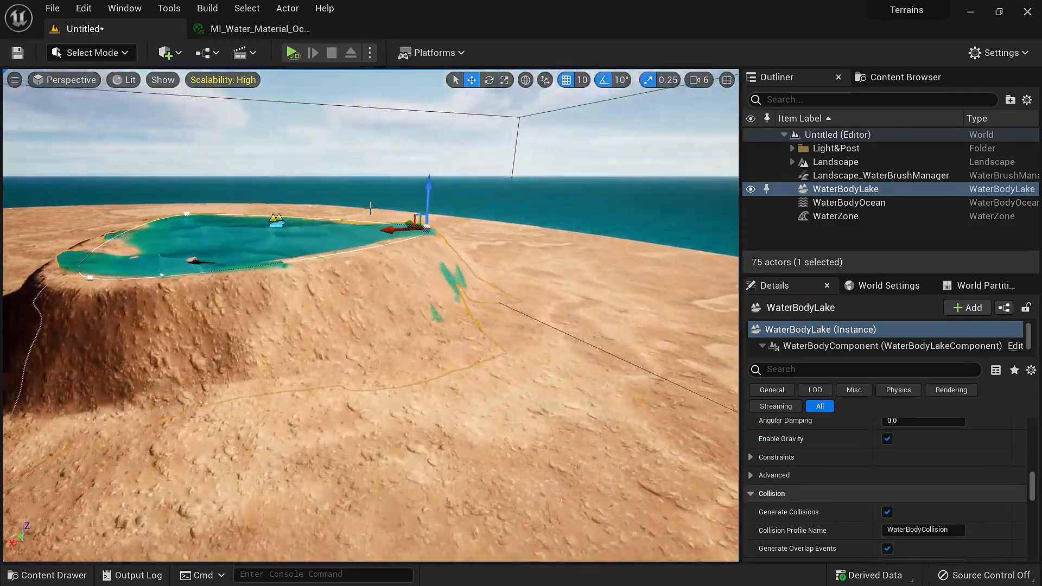
drag(427, 179, 437, 216)
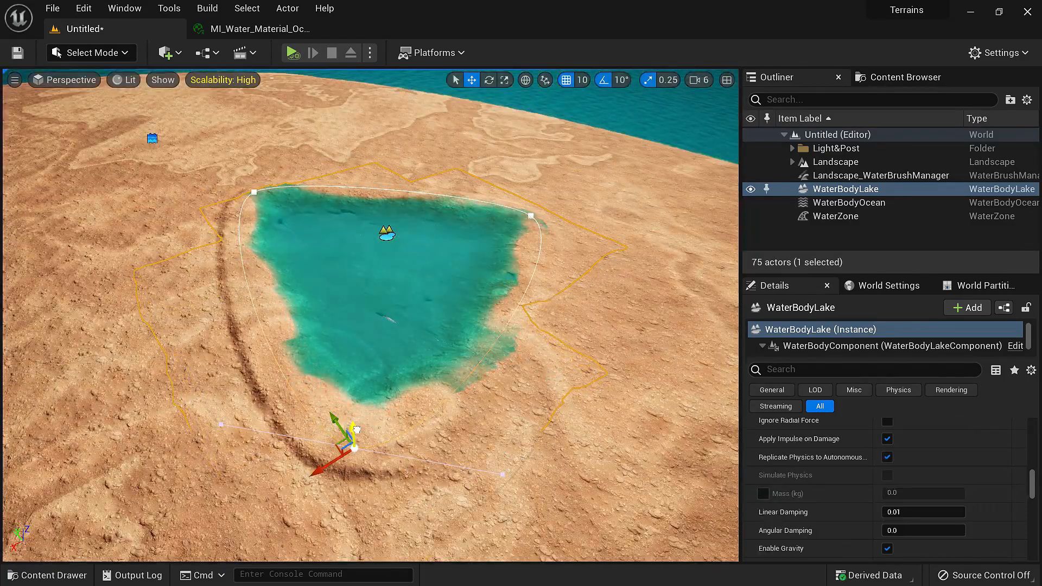
key(a)
right_drag(353, 452, 428, 410)
key(w)
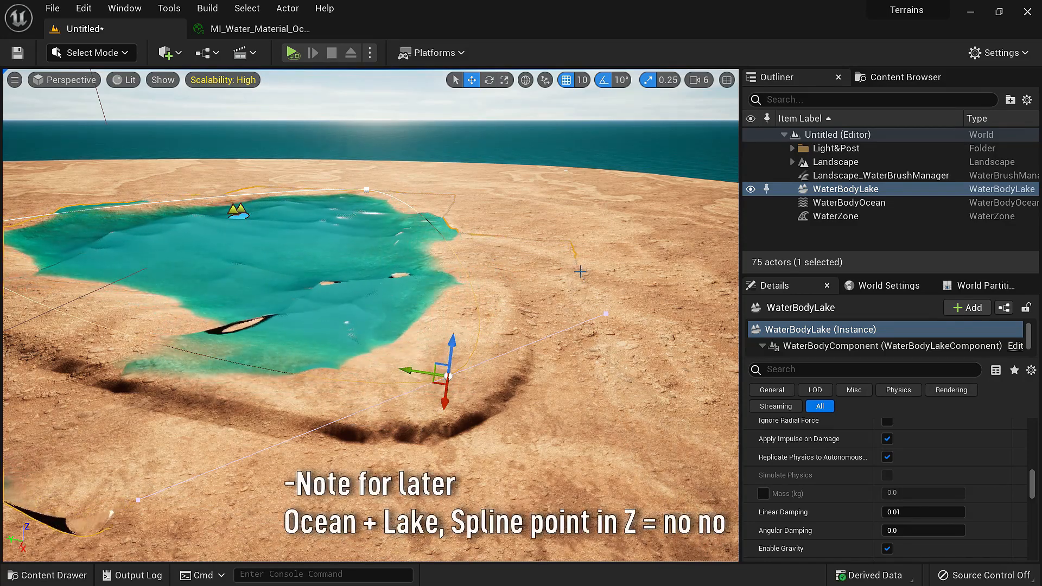
Check the WaterBodyOcean actor, reselect WaterBodyLake and shift one of its spline points vertically
click(853, 203)
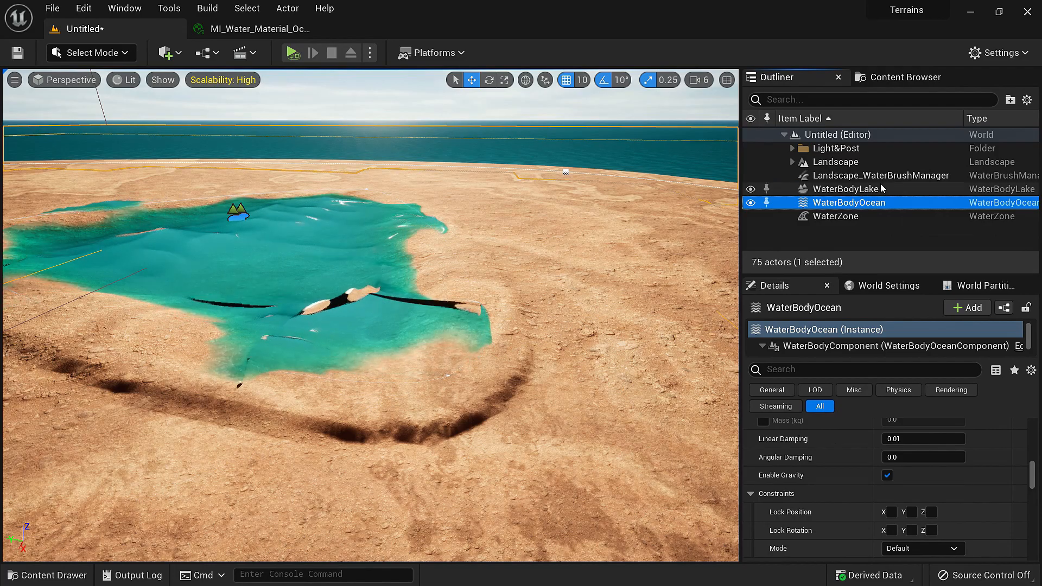
click(845, 189)
right_drag(367, 191, 261, 212)
mouse_move(631, 246)
mouse_down()
mouse_move(632, 217)
mouse_move(640, 251)
mouse_move(643, 237)
mouse_up()
right_drag(514, 275, 412, 298)
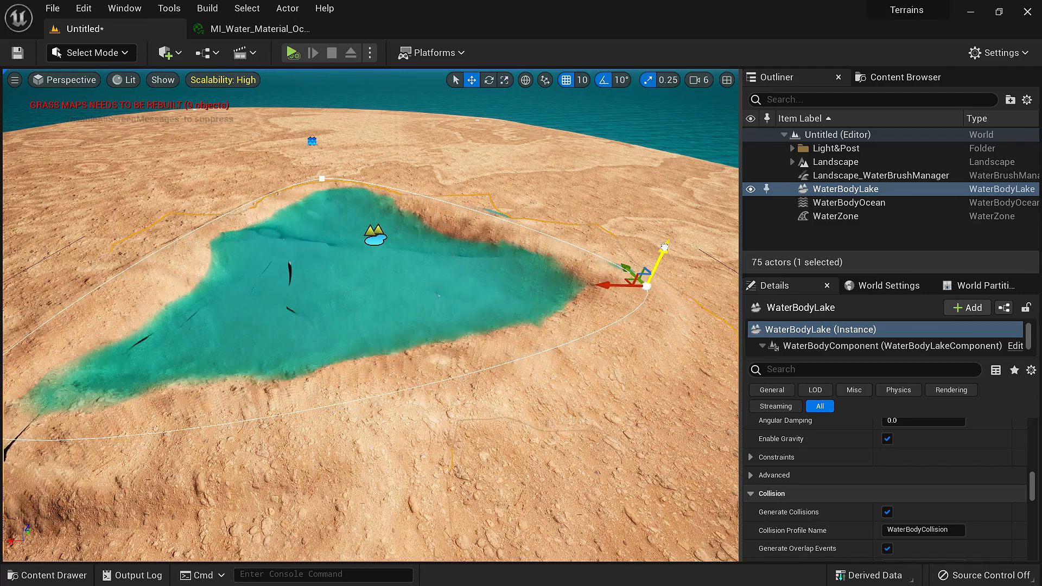
Nudge the selected WaterBodyLake spline point slightly in height and select another point on the lake's outline
drag(664, 248, 664, 257)
click(323, 186)
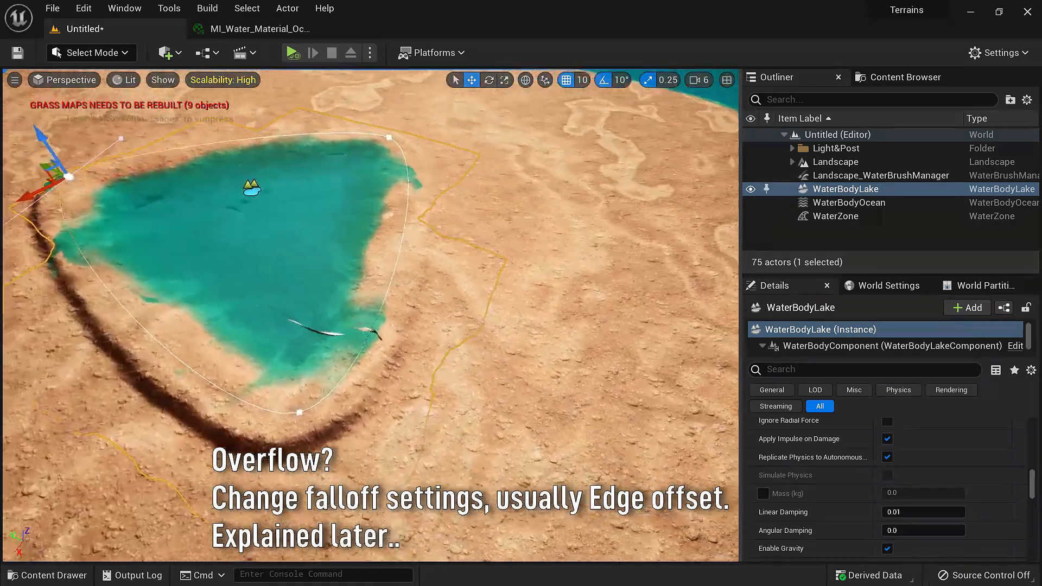
right_drag(415, 272, 426, 226)
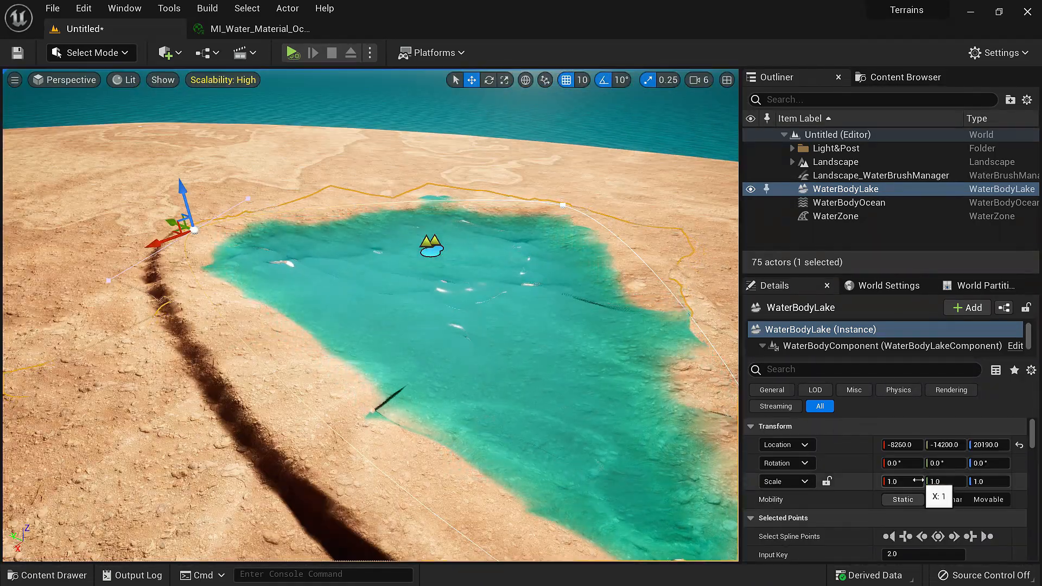
Examine the Selected Points properties and the available spline point commands for the chosen WaterBodyLake point
scroll(903, 488, down, 1)
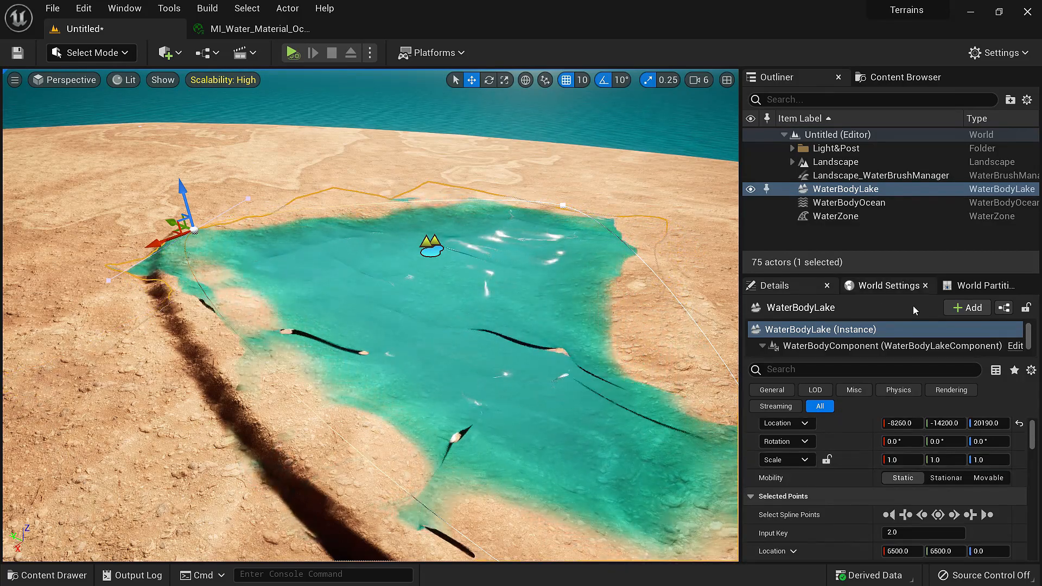
scroll(800, 488, down, 2)
scroll(838, 489, up, 2)
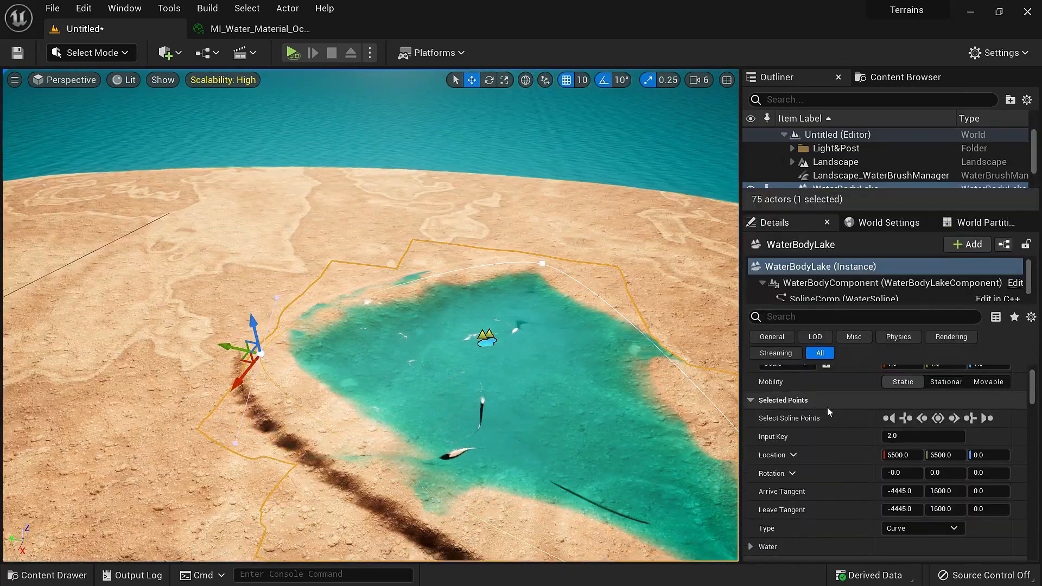
scroll(827, 406, down, 1)
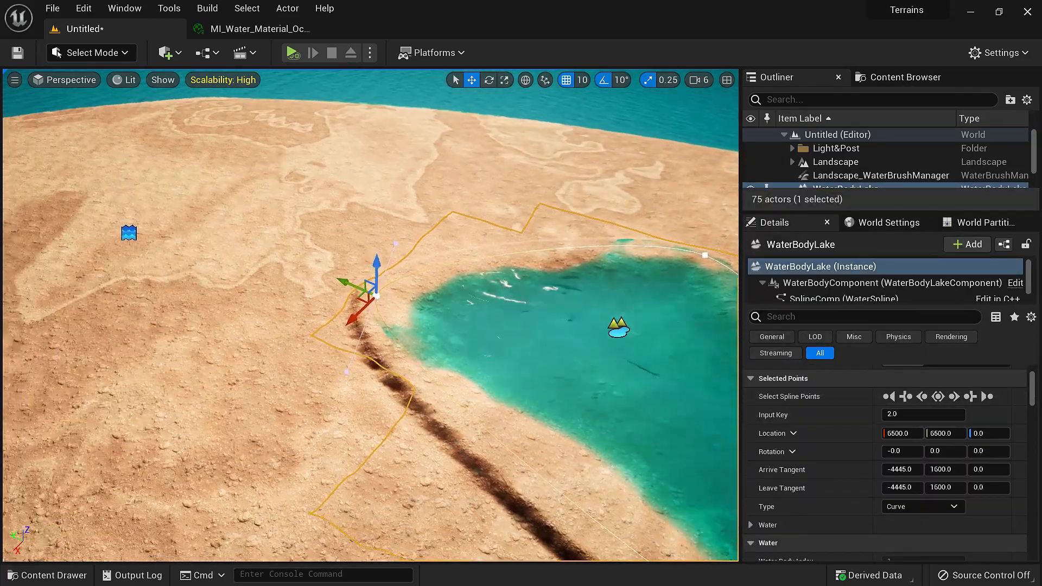
right_drag(370, 315, 439, 326)
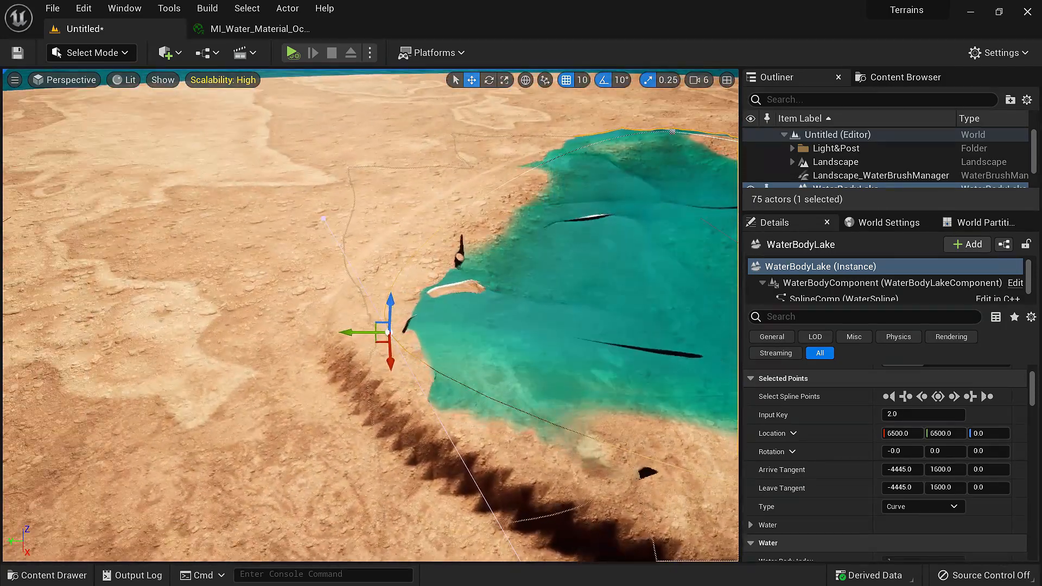
right_click(389, 336)
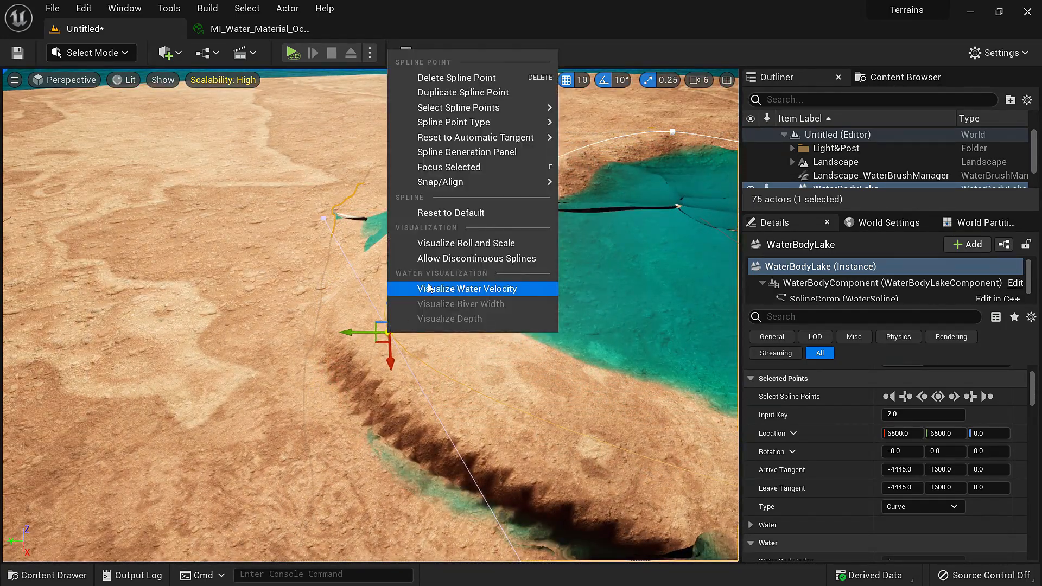
mouse_move(537, 367)
right_down()
mouse_move(570, 358)
mouse_move(535, 353)
right_up()
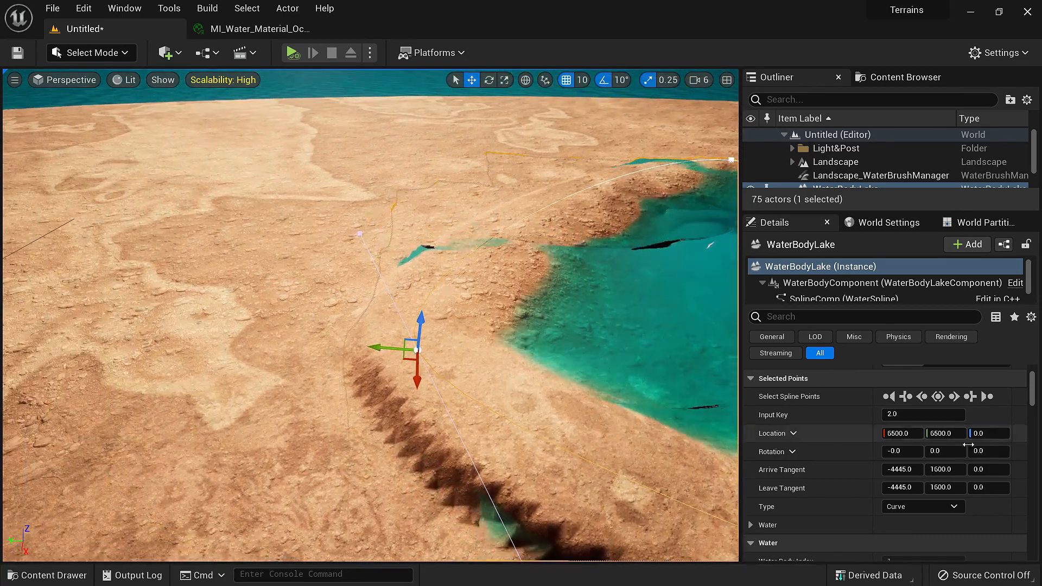
Select all spline points of WaterBodyLake at once, and return to a single point on its outline
click(939, 396)
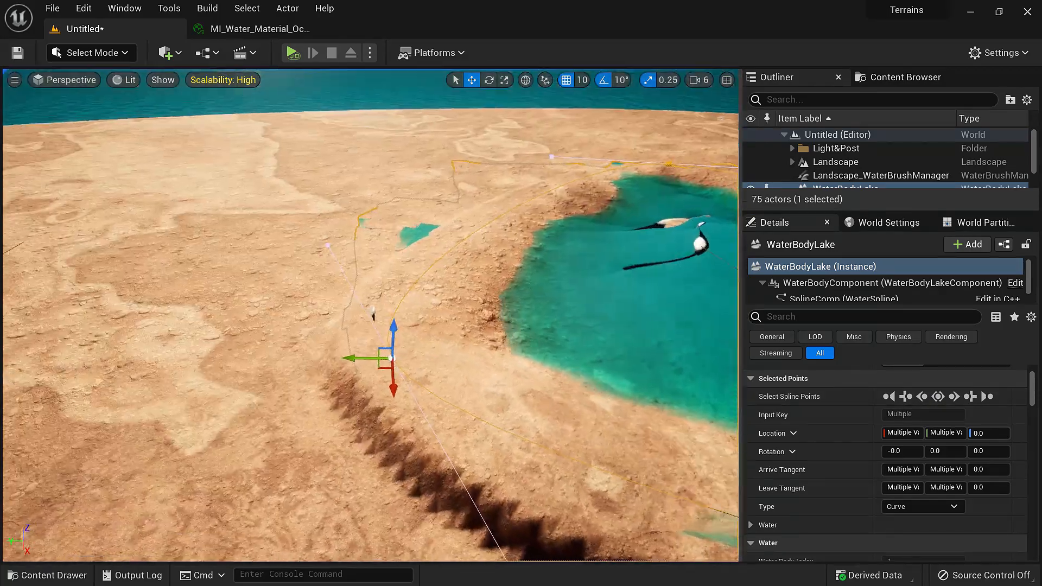
right_drag(517, 356, 519, 351)
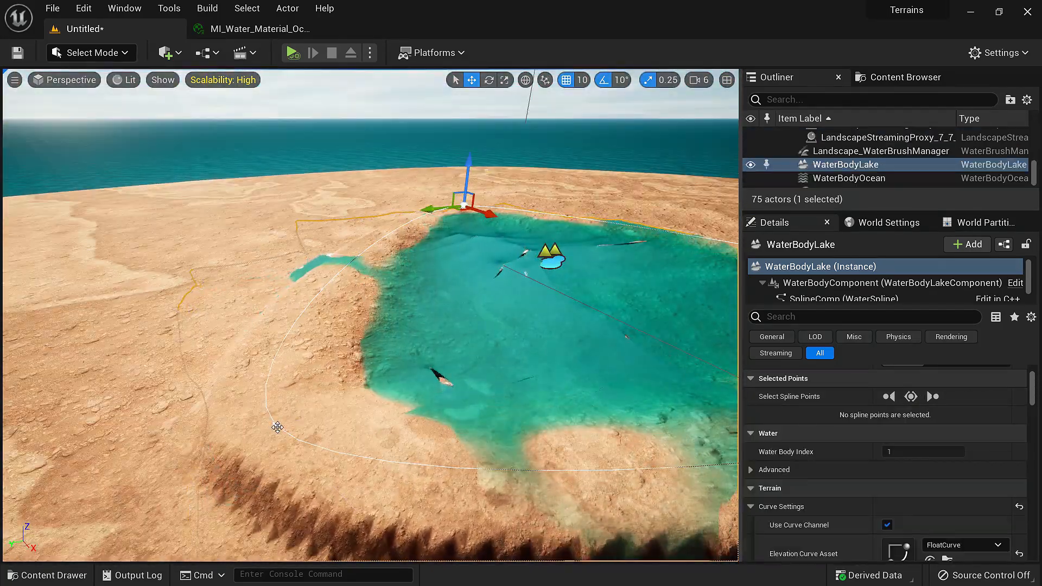
click(277, 427)
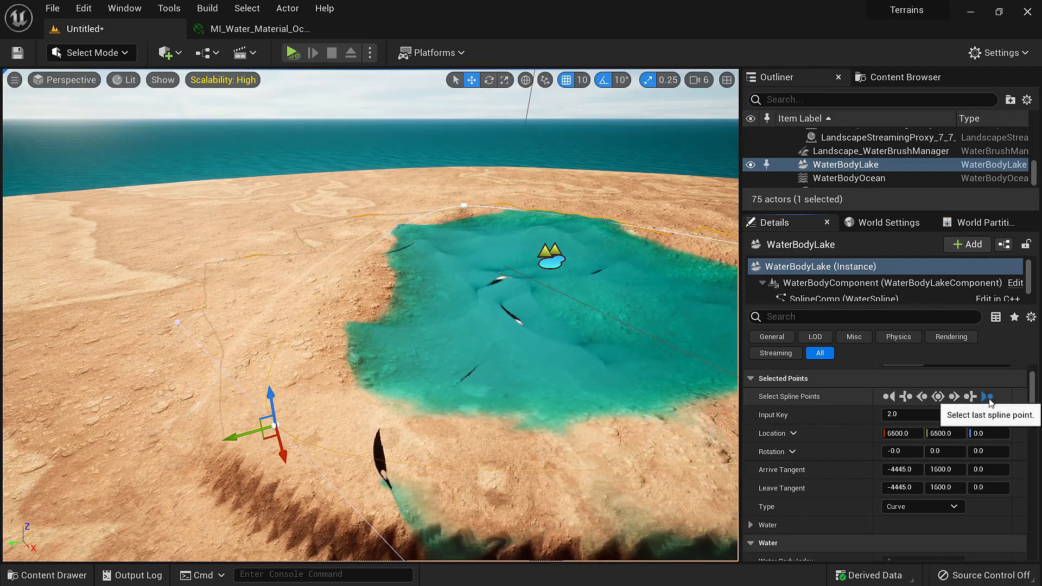
Select the first spline point of WaterBodyLake and pull its tangent handle to reshape the adjoining curve
click(889, 396)
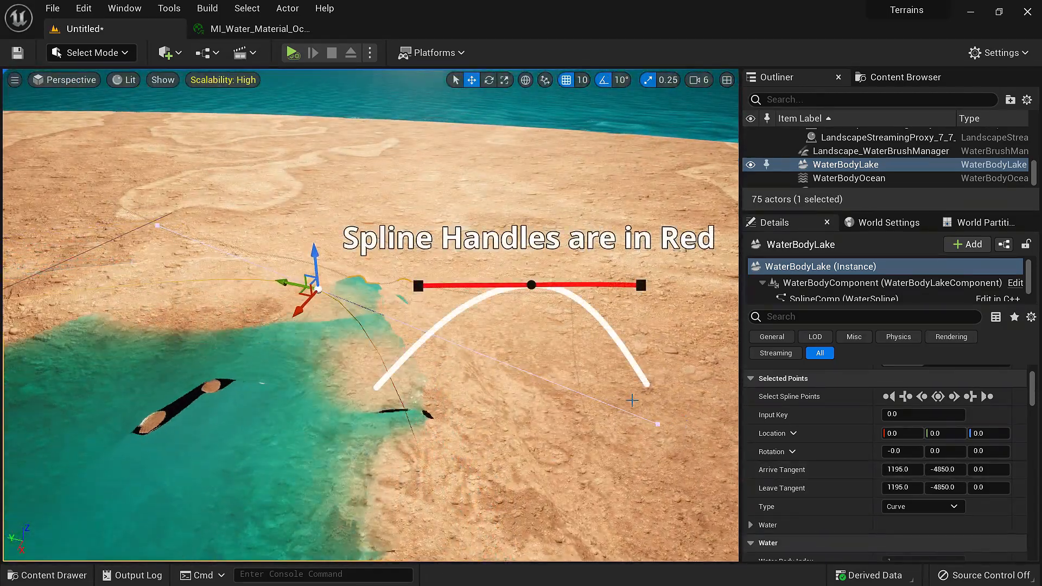
click(659, 427)
drag(660, 432, 673, 330)
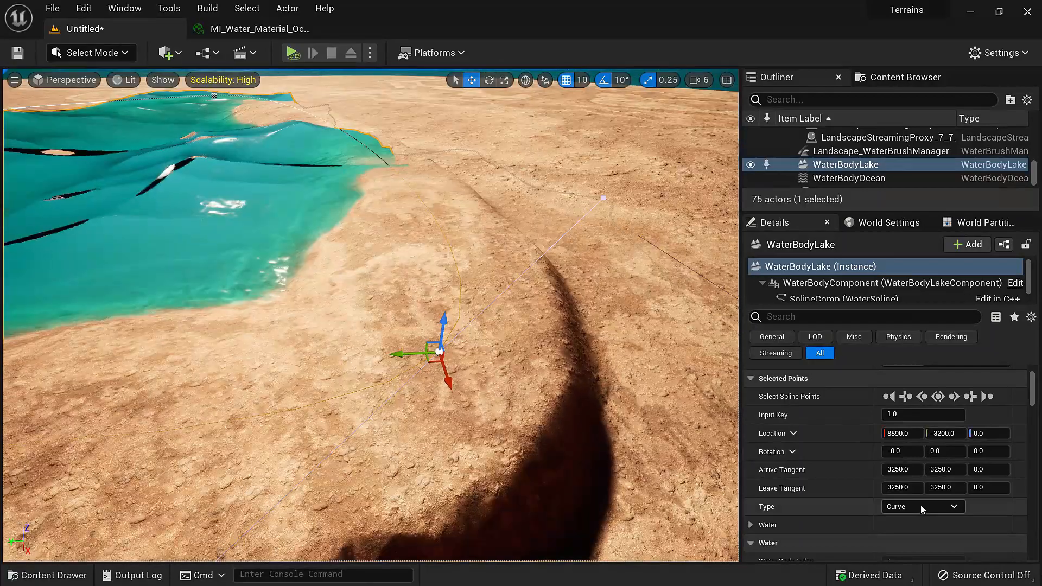
Set the current WaterBodyLake spline point's type to Linear, and apply Linear to all the lake's spline points
click(923, 507)
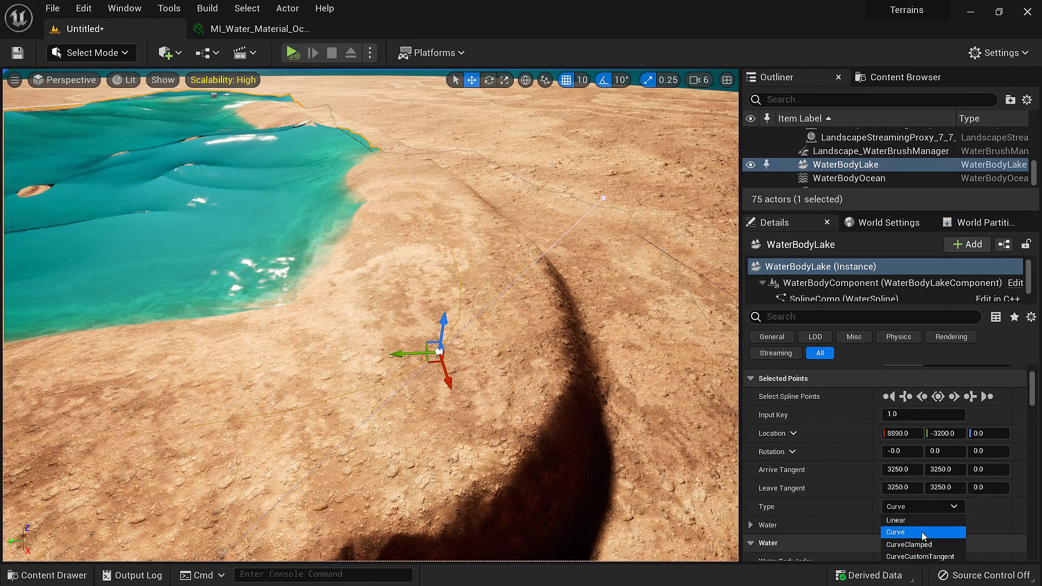
click(901, 520)
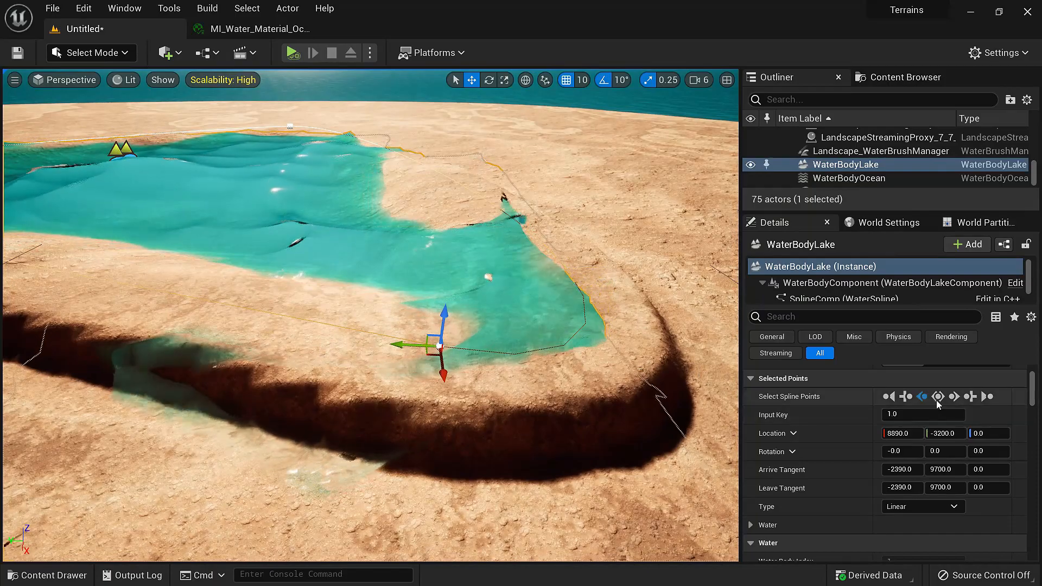
click(938, 397)
click(912, 508)
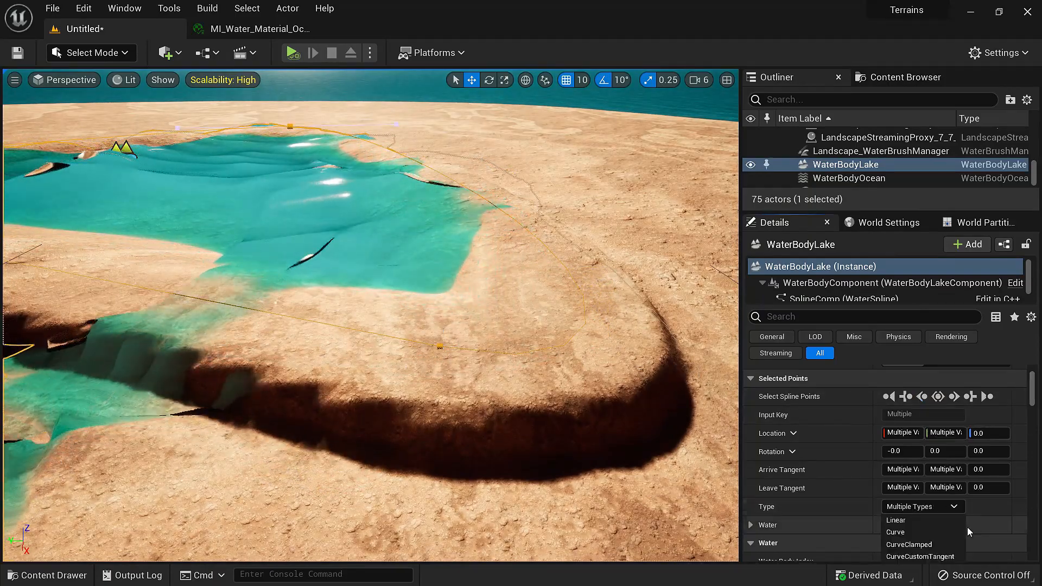
click(906, 522)
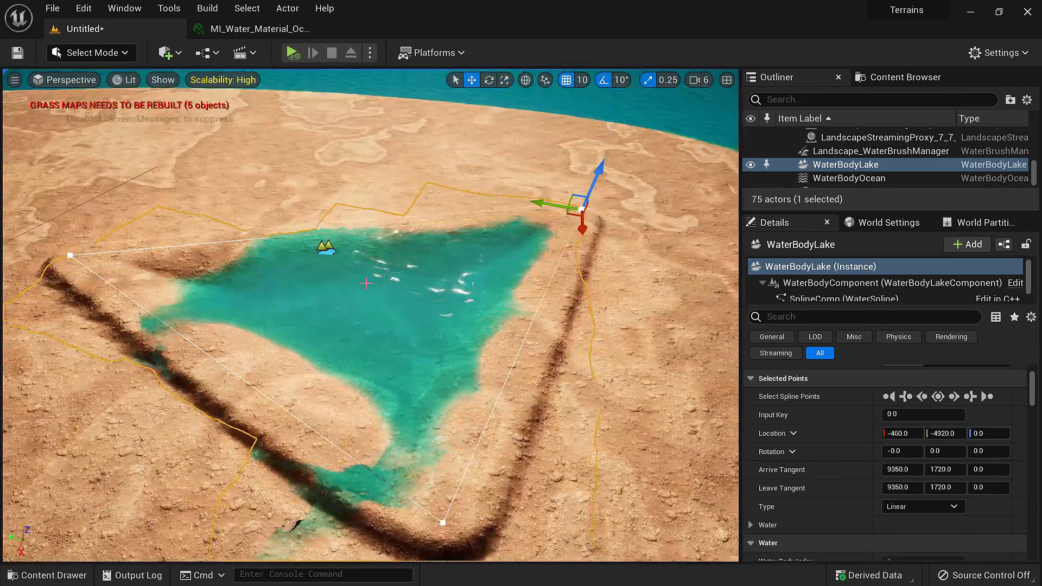
Review the spline point's Velocity and Audio Intensity, and reveal the lake's advanced Water settings with Islands and Exclusion Volumes
right_click(359, 226)
click(428, 250)
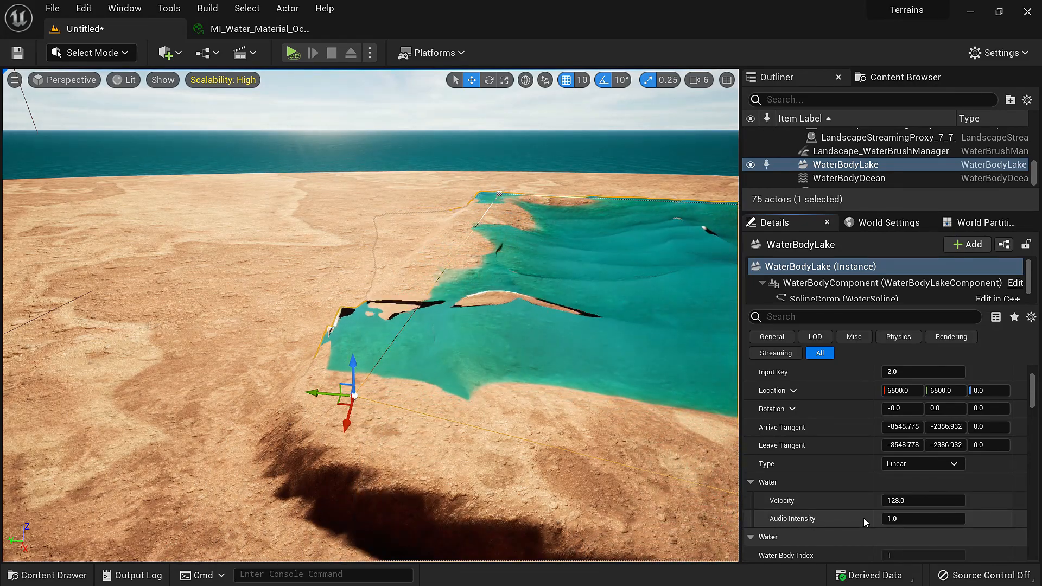
scroll(925, 477, down, 3)
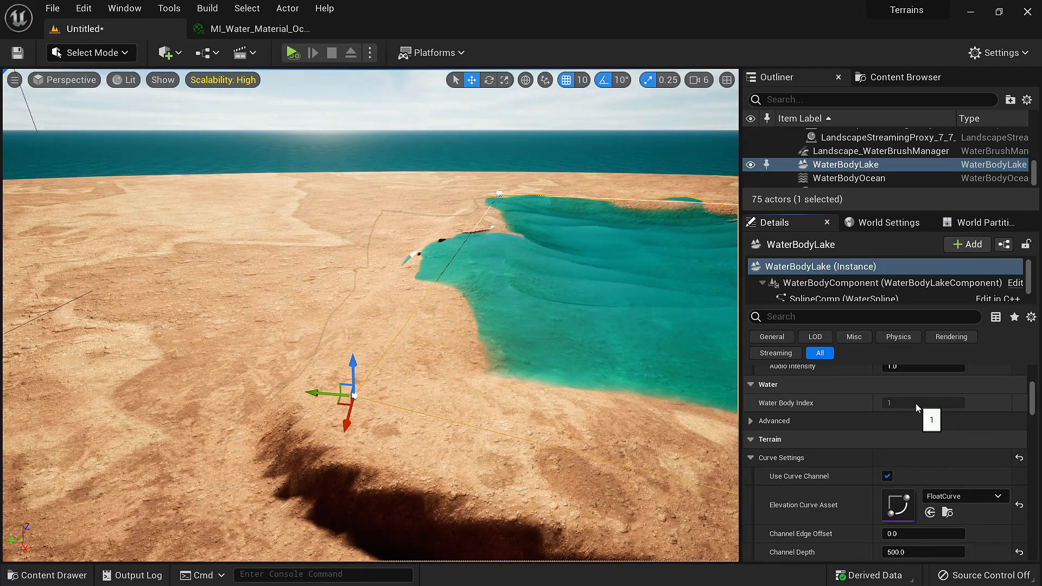
right_drag(371, 314, 456, 324)
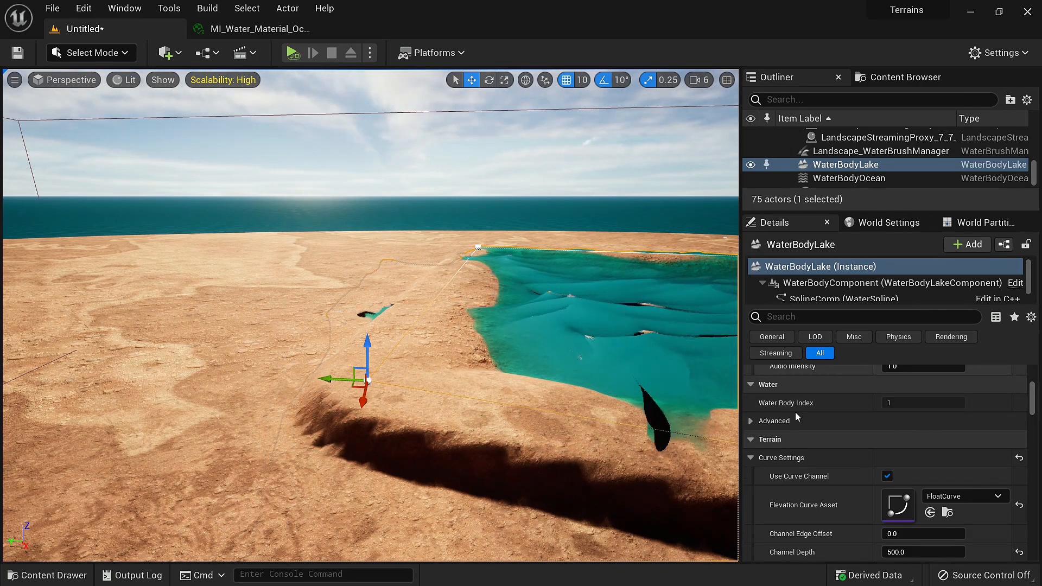
click(762, 421)
click(757, 422)
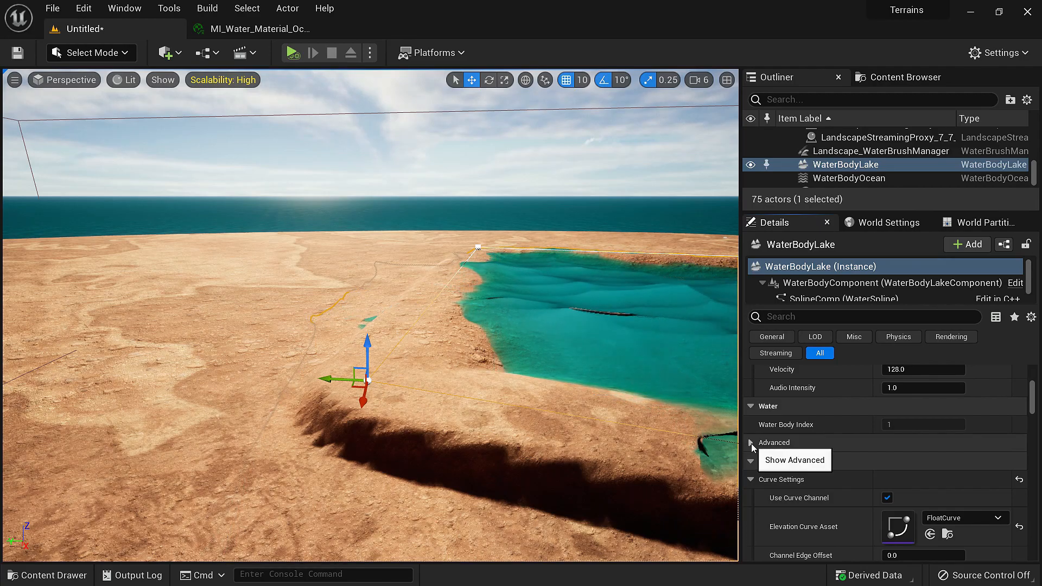
click(752, 443)
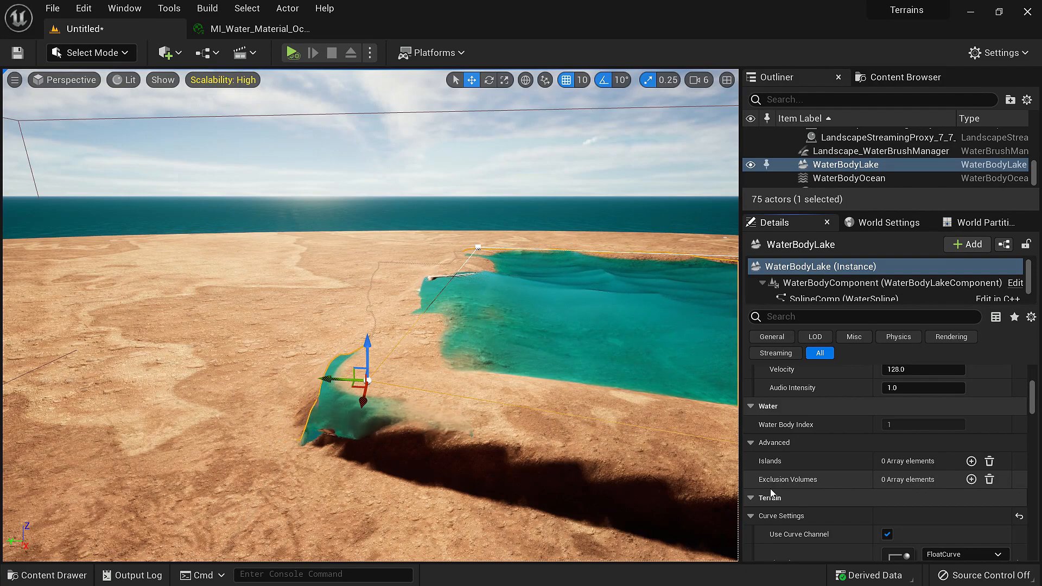
Search all actor classes for "water", place a WaterBodyExclusionVolume and try moving it near the lake
click(177, 54)
mouse_move(229, 259)
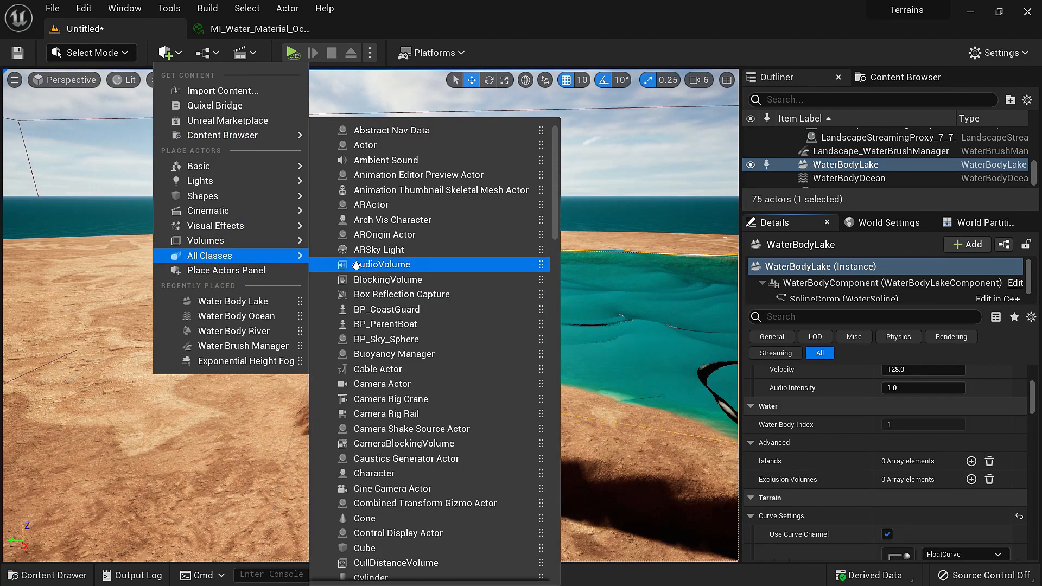
text(wat)
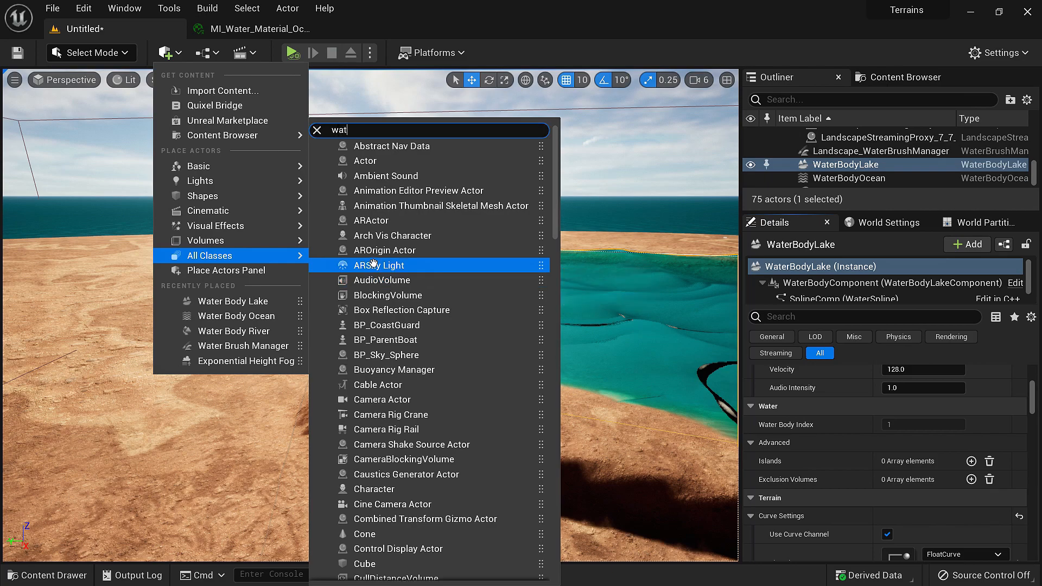
text(er)
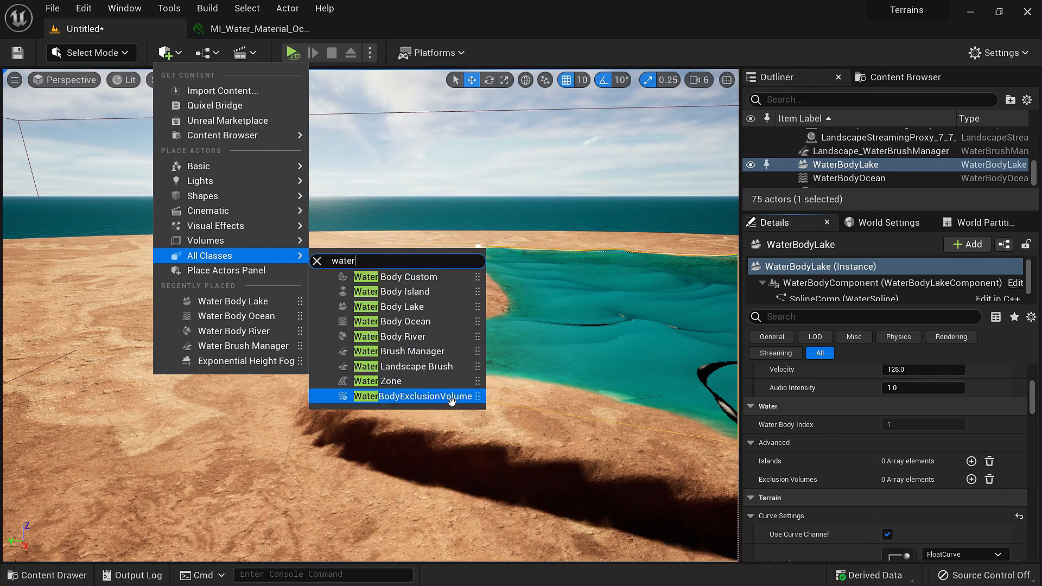
click(398, 397)
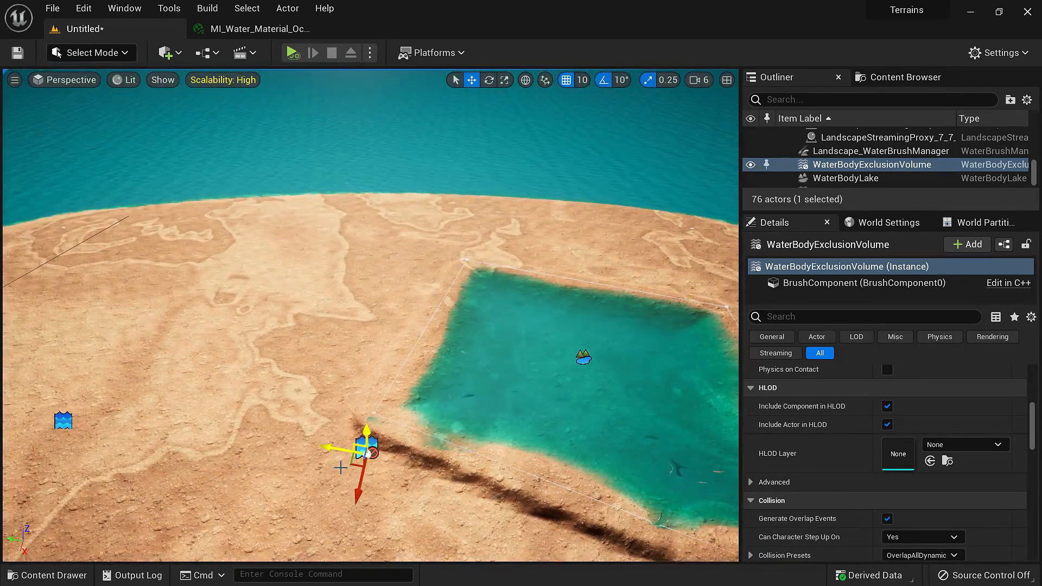
drag(354, 465, 435, 136)
key(w)
right_drag(402, 182, 431, 177)
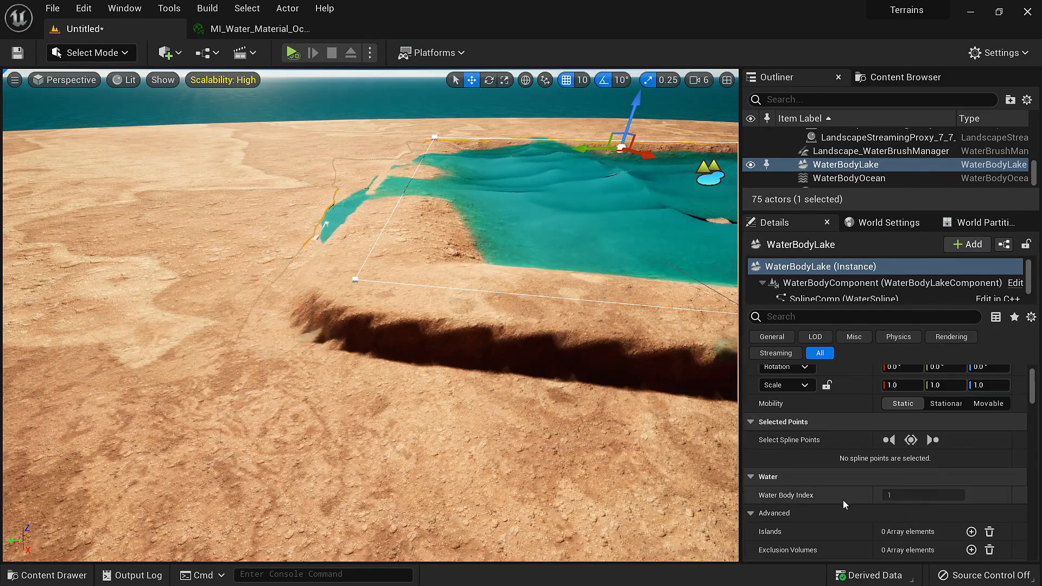
Focus on WaterBodyOcean, search all actor classes for "water" and place a Water Body Island in the ocean
scroll(843, 500, down, 2)
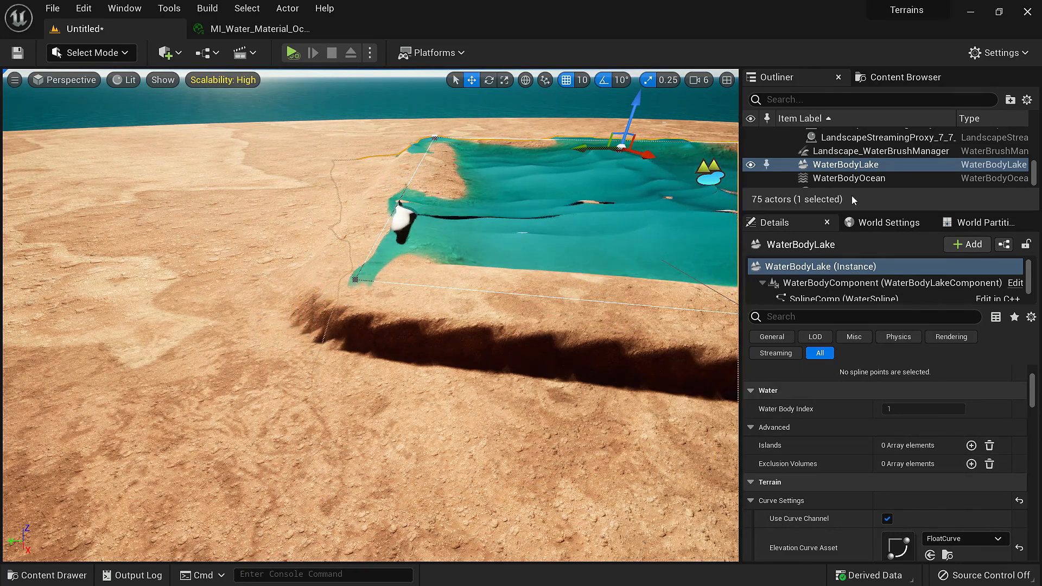
double_click(846, 179)
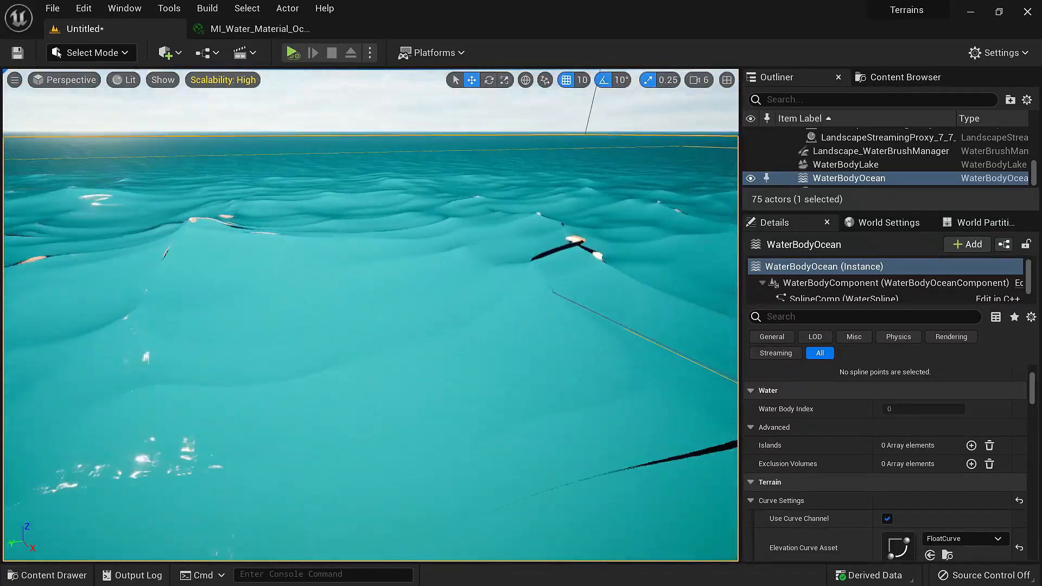
click(166, 53)
mouse_move(228, 256)
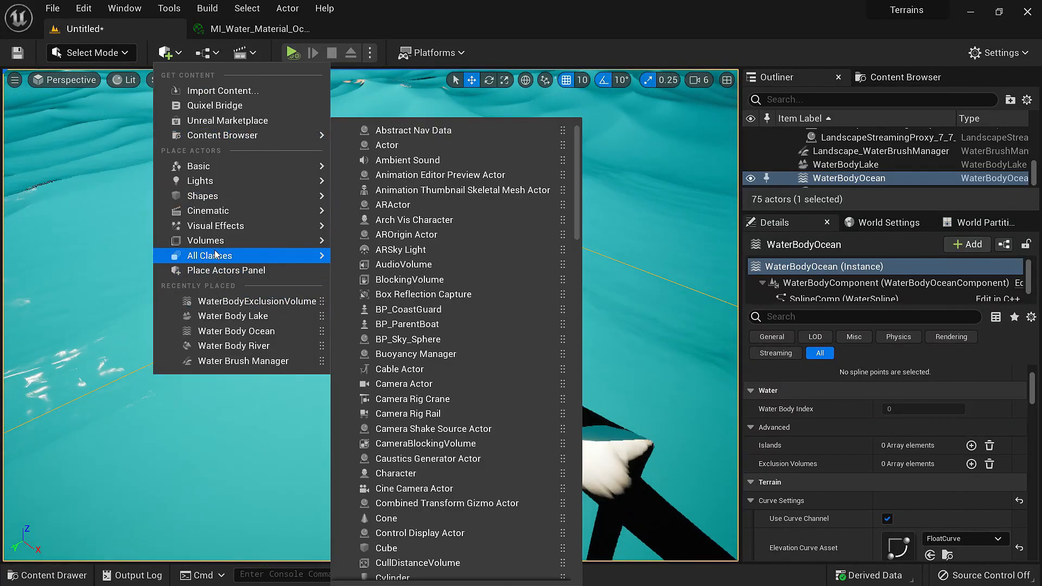
text(water)
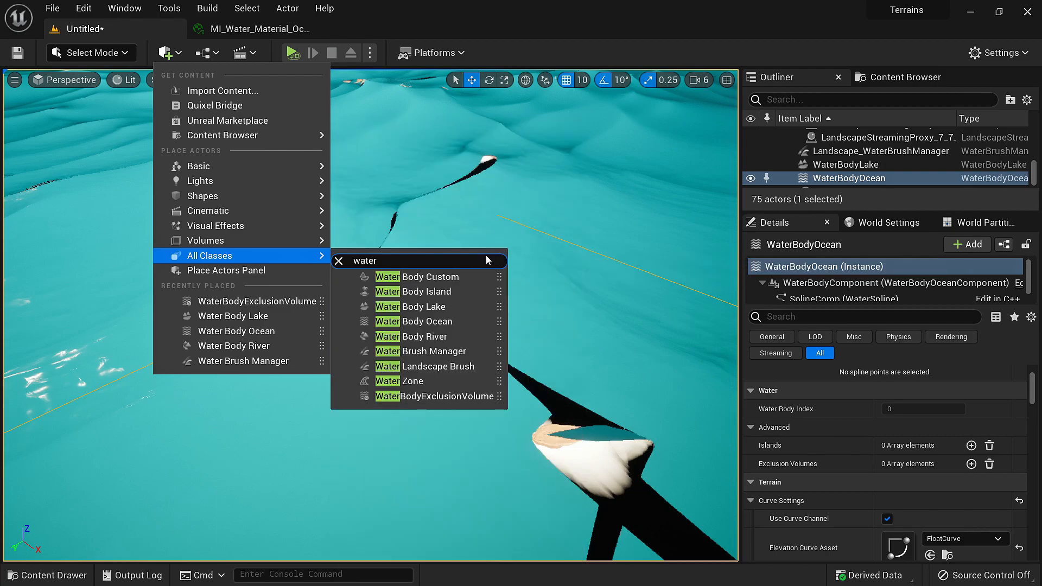
click(415, 291)
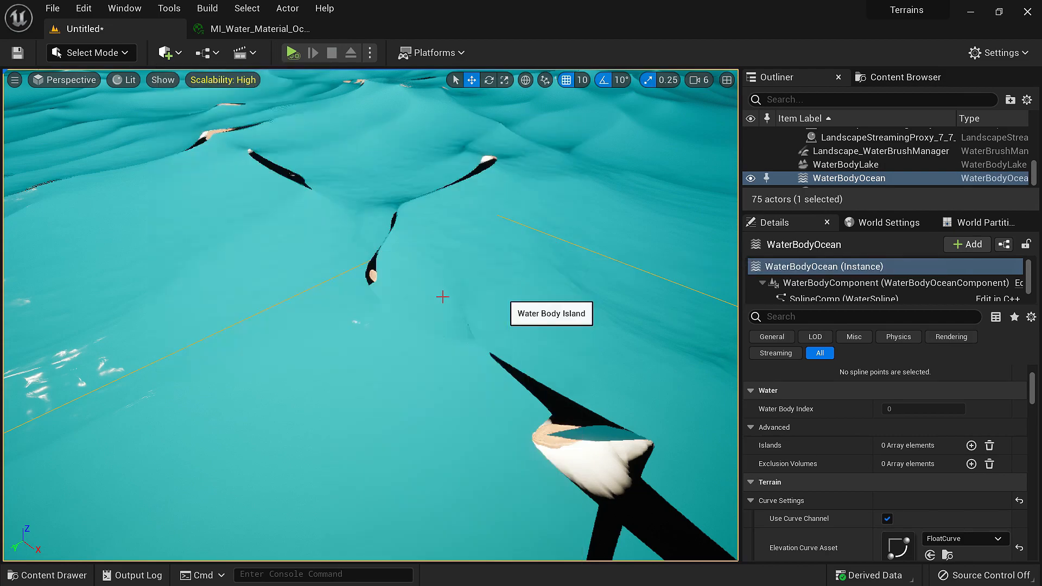
right_drag(518, 275, 624, 304)
scroll(862, 164, up, 3)
scroll(862, 163, down, 5)
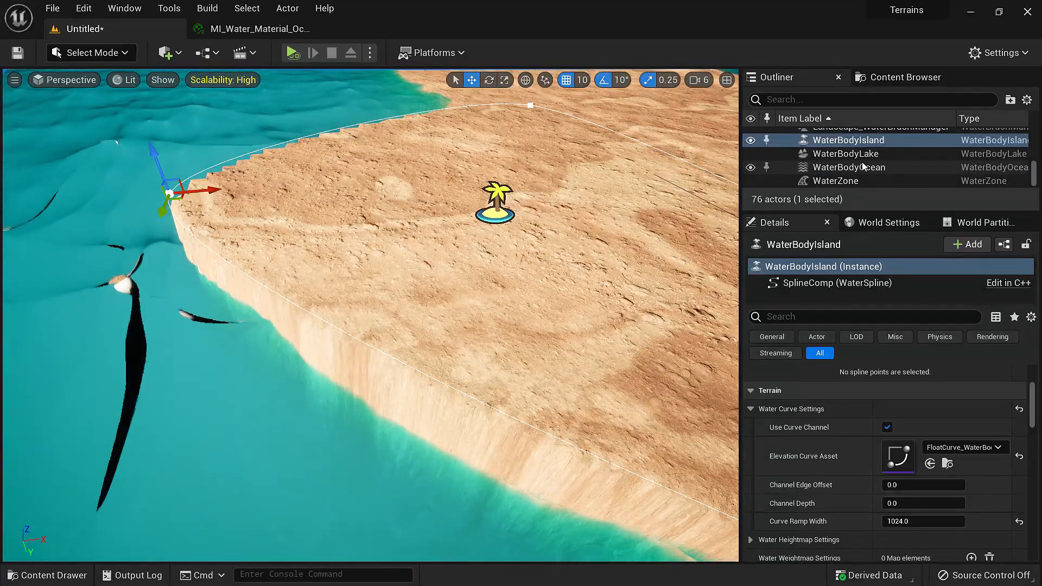
Check the WaterBodyOcean actor and review the Terrain curve settings of WaterBodyLake
click(895, 168)
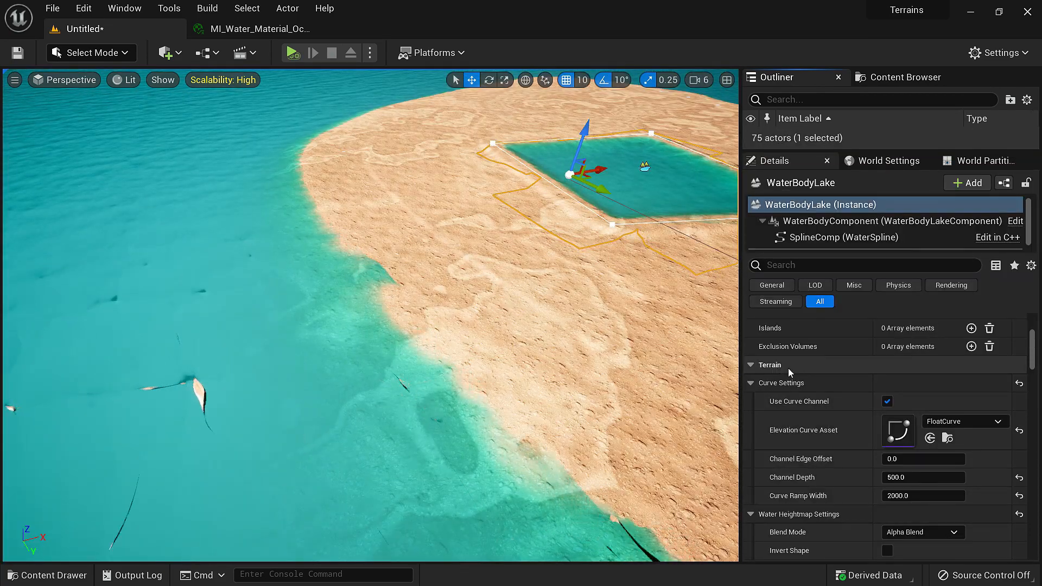
scroll(819, 383, down, 1)
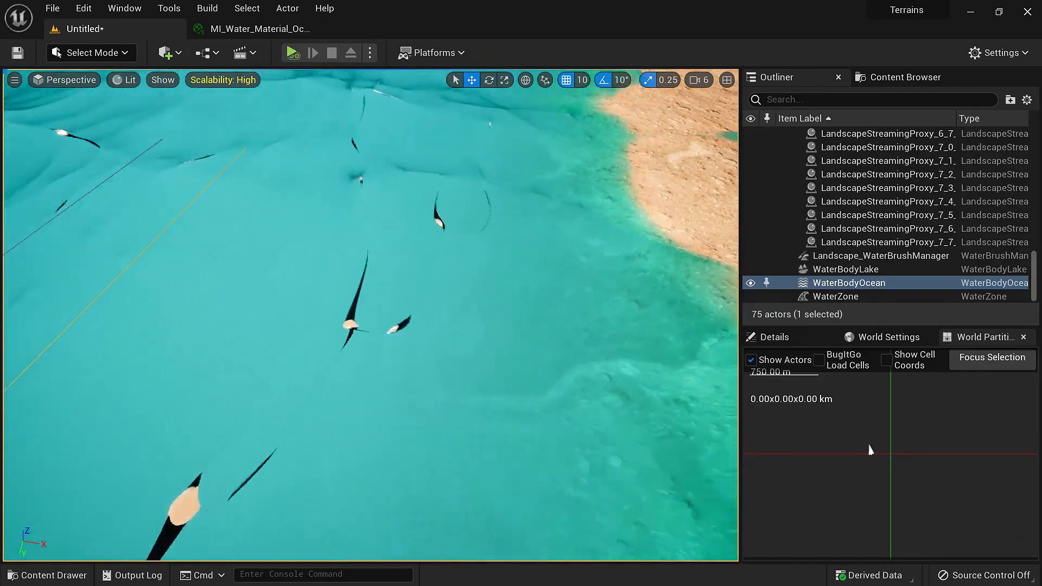
Open FloatCurve, the Elevation Curve Asset in WaterBodyOcean's Terrain curve settings, and examine its shape
key(w)
right_drag(370, 315, 375, 261)
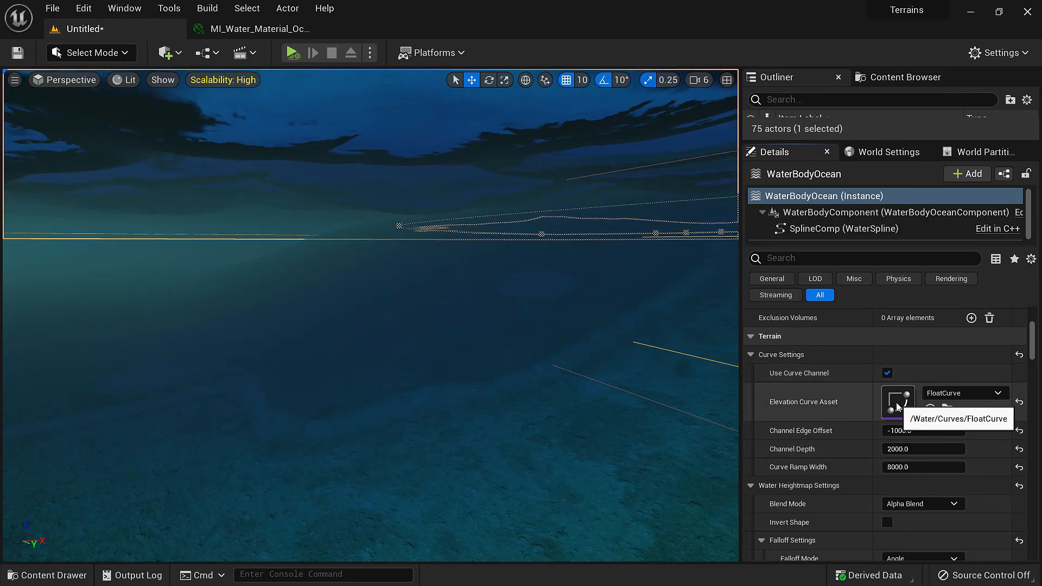
double_click(899, 399)
scroll(586, 307, down, 3)
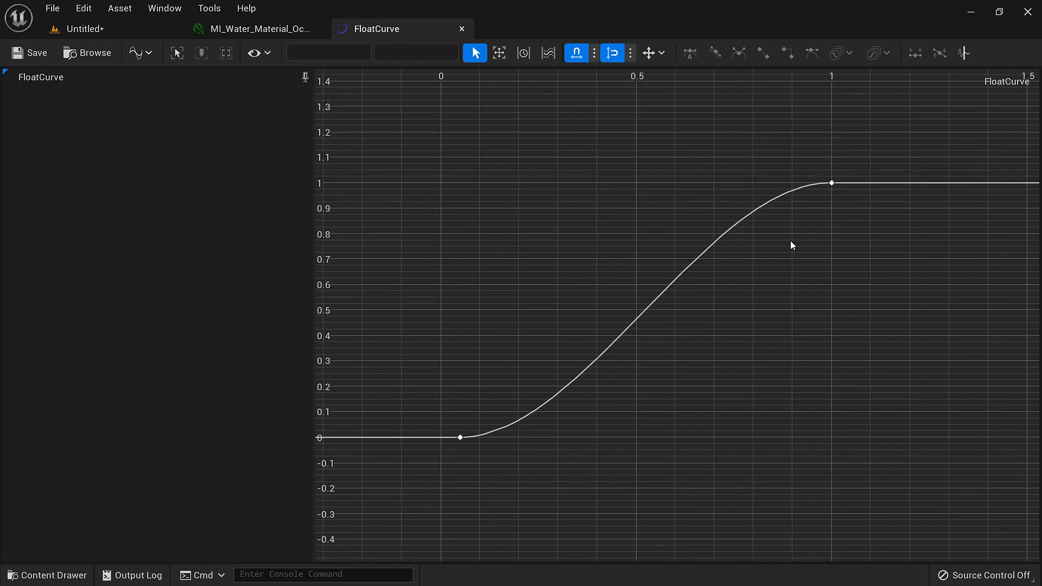
Compare the FloatCurve profile with the underwater terrain slope in the level, and locate the asset in the Water Content Curves folder
click(128, 29)
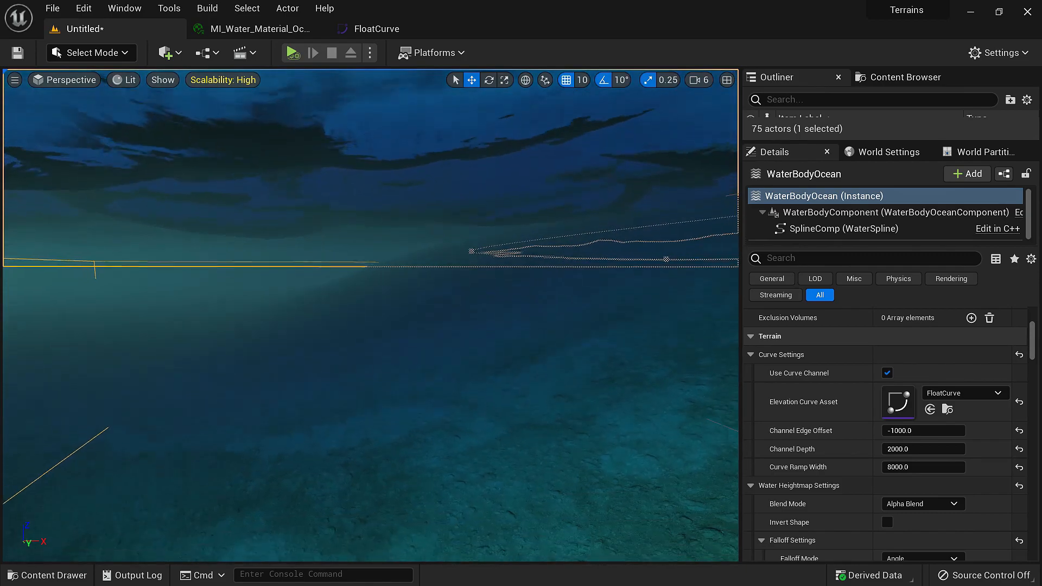
click(413, 31)
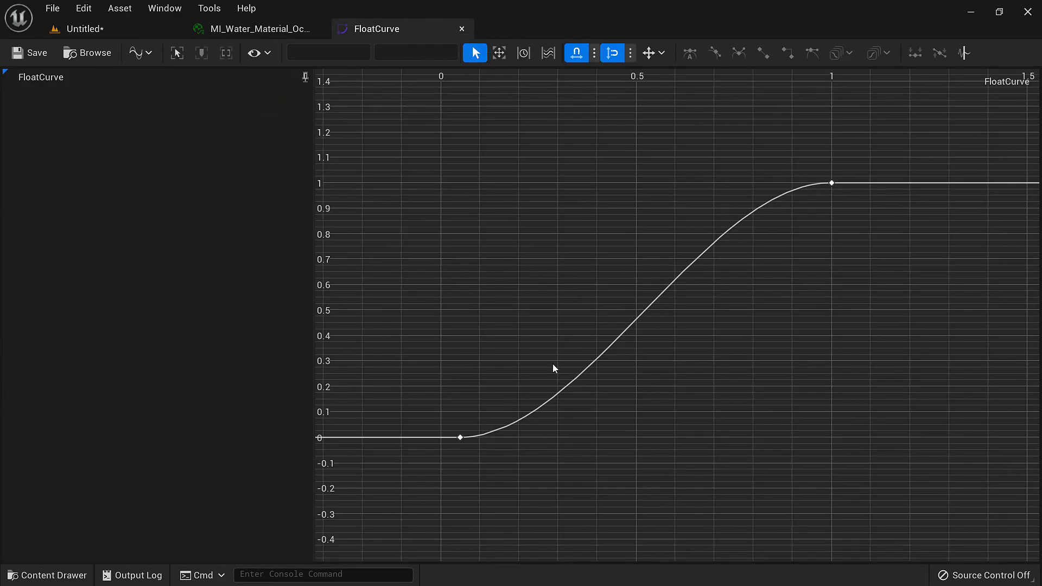
click(119, 31)
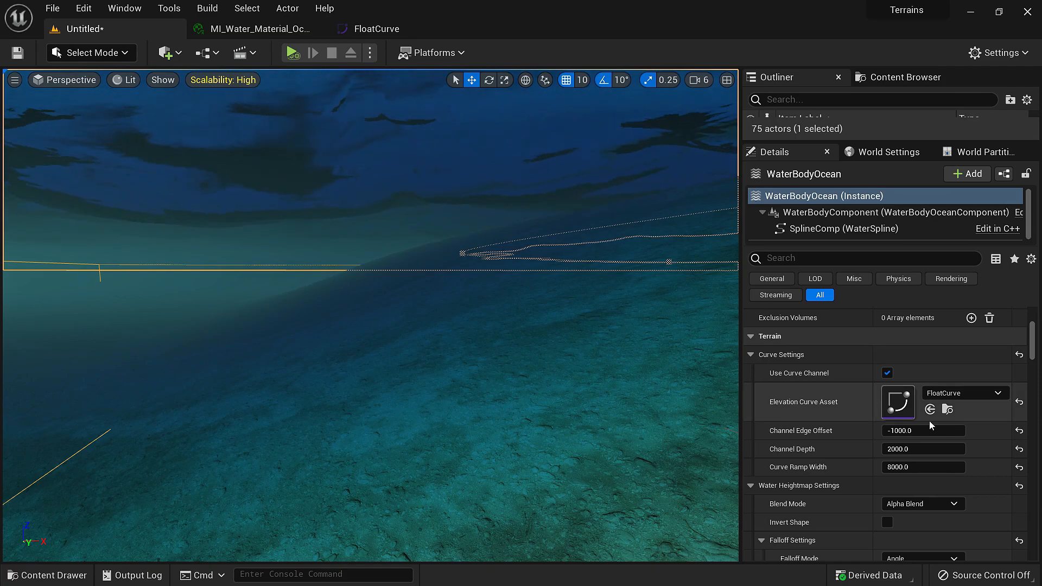
click(947, 410)
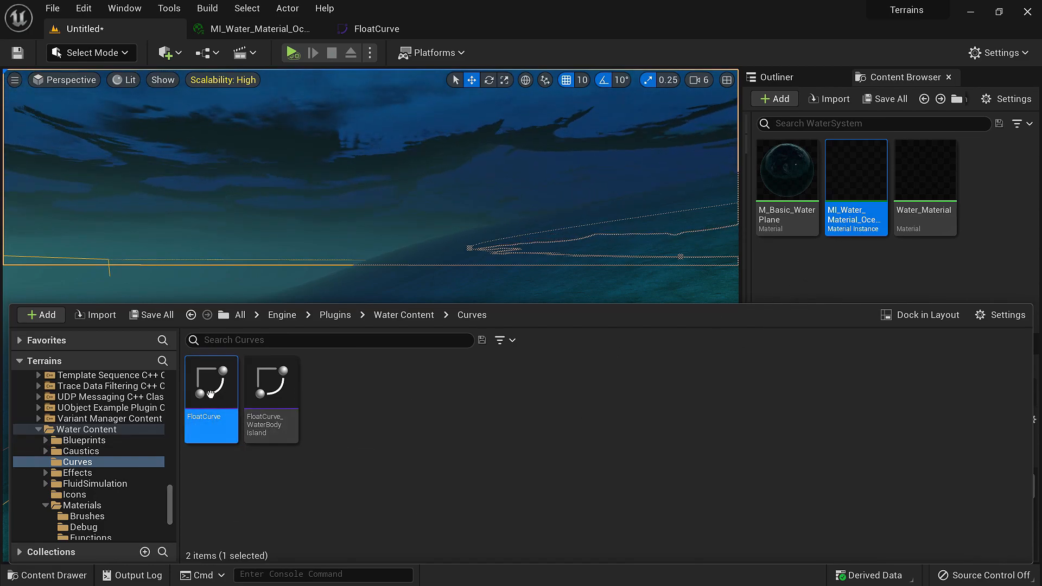
Copy the FloatCurve asset from the Water Content Curves folder into the WaterSystem folder and rename the copy FloatCurve_User
drag(204, 399, 817, 267)
click(857, 309)
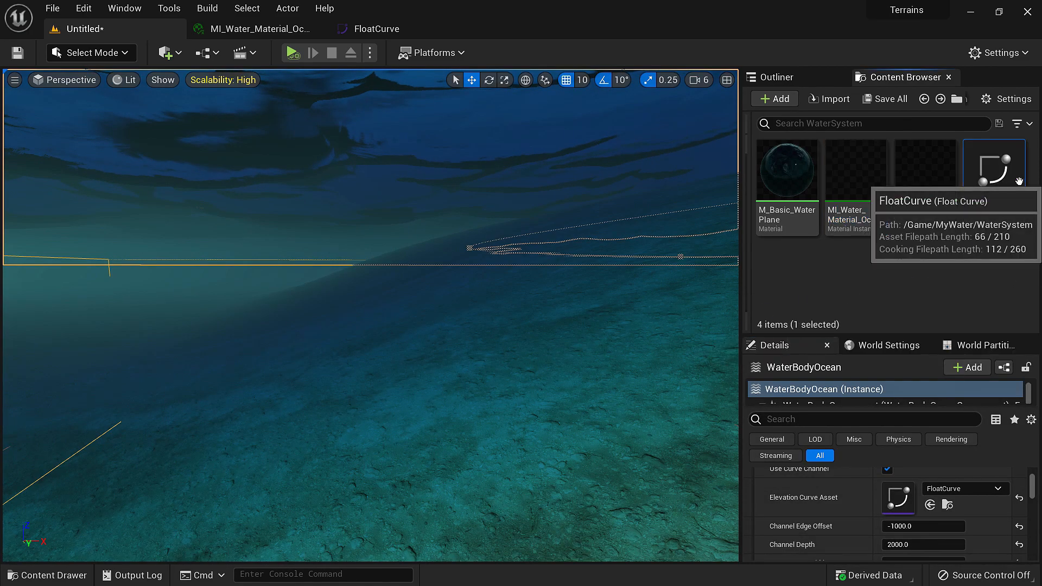
key(F2)
key(End)
text(_User)
key(Return)
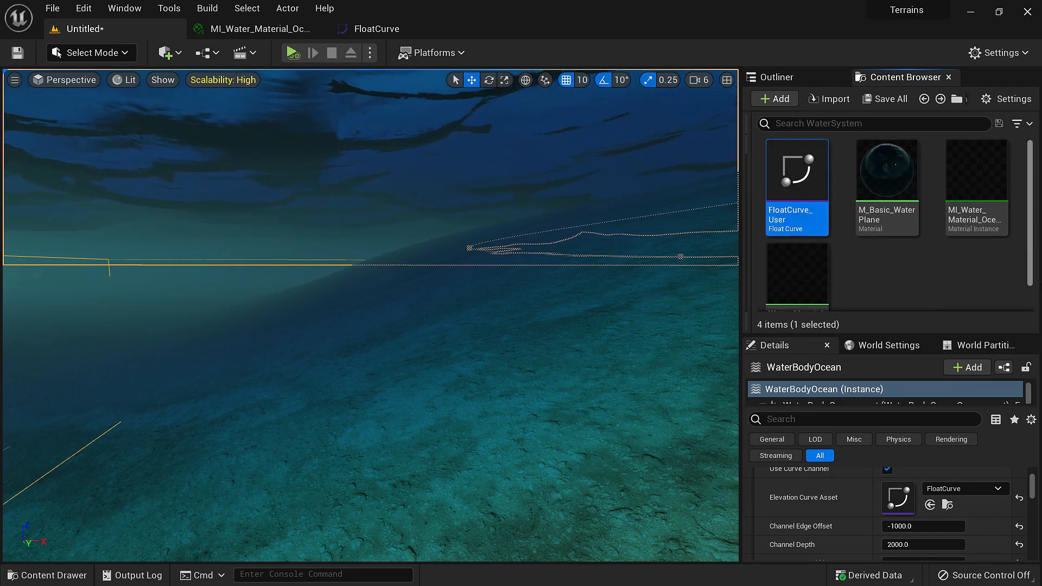
Assign FloatCurve_User as the Elevation Curve Asset of WaterBodyOcean
drag(784, 182, 911, 506)
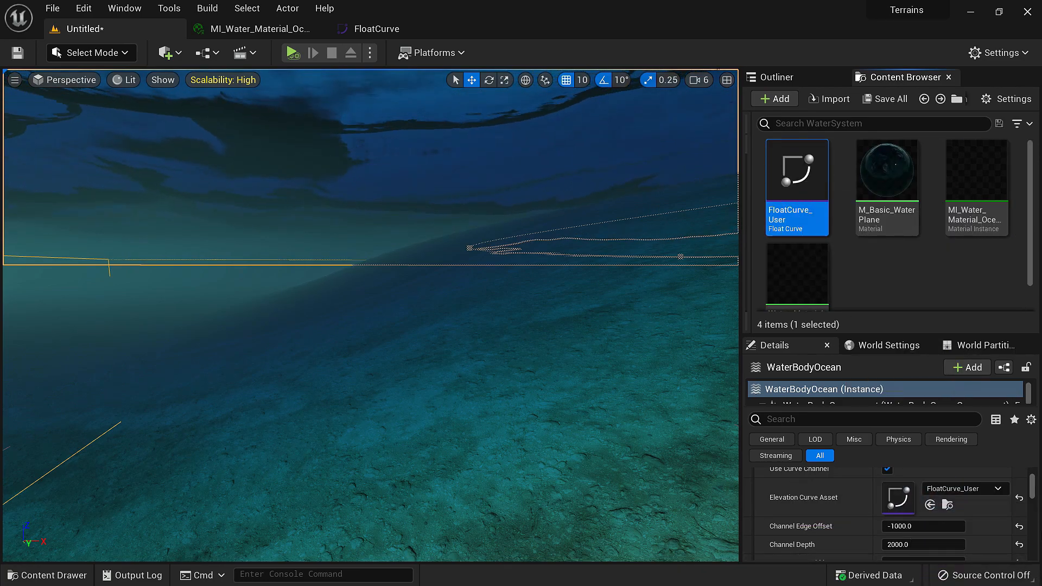
scroll(904, 491, down, 1)
scroll(958, 477, up, 1)
Open the FloatCurve_User curve and add a key between its end keys, placed at time 0.7 and value 1.25
double_click(898, 498)
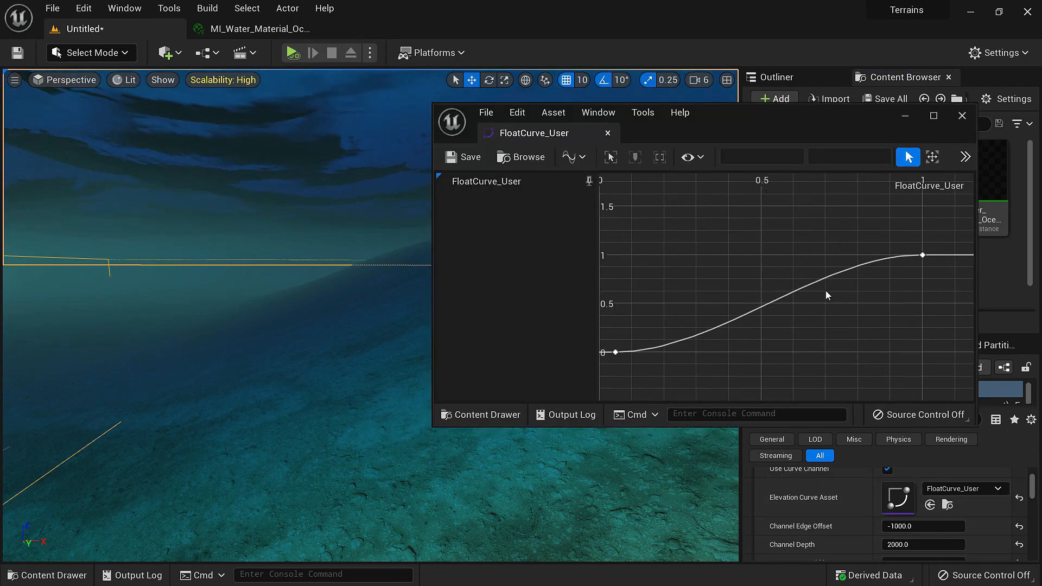
click(816, 284)
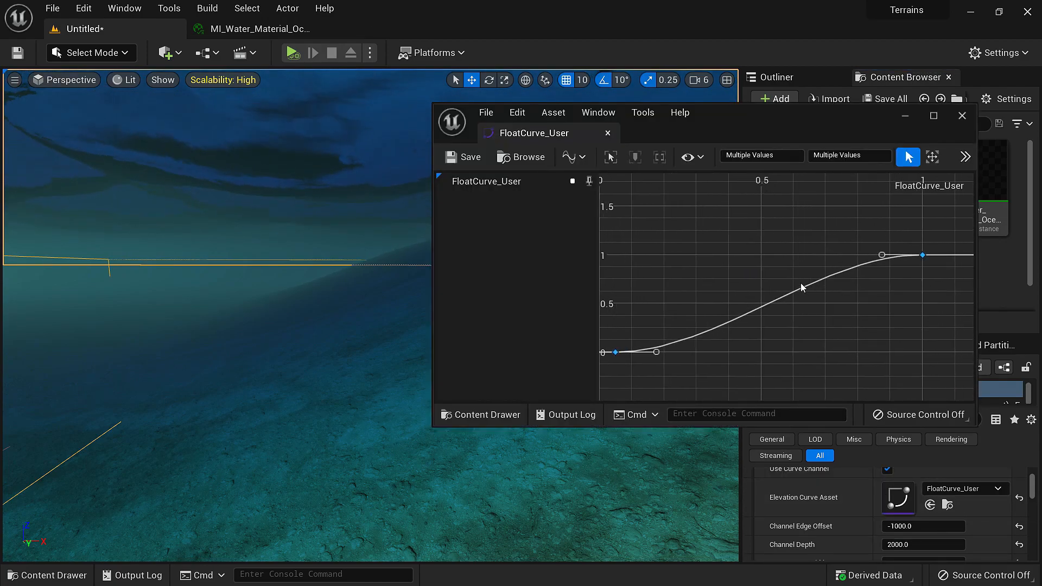
middle_click(796, 291)
drag(794, 290, 826, 231)
right_drag(250, 204, 205, 202)
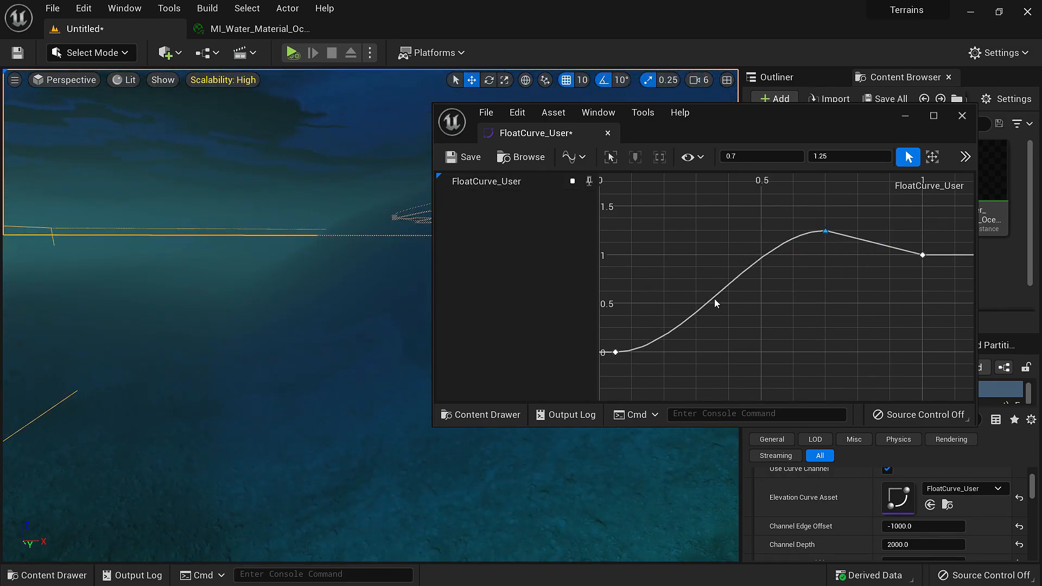
Move the added key to time 0.8 and value 0.5, and add another key near time 0.5, raising it above value 1
drag(825, 231, 861, 309)
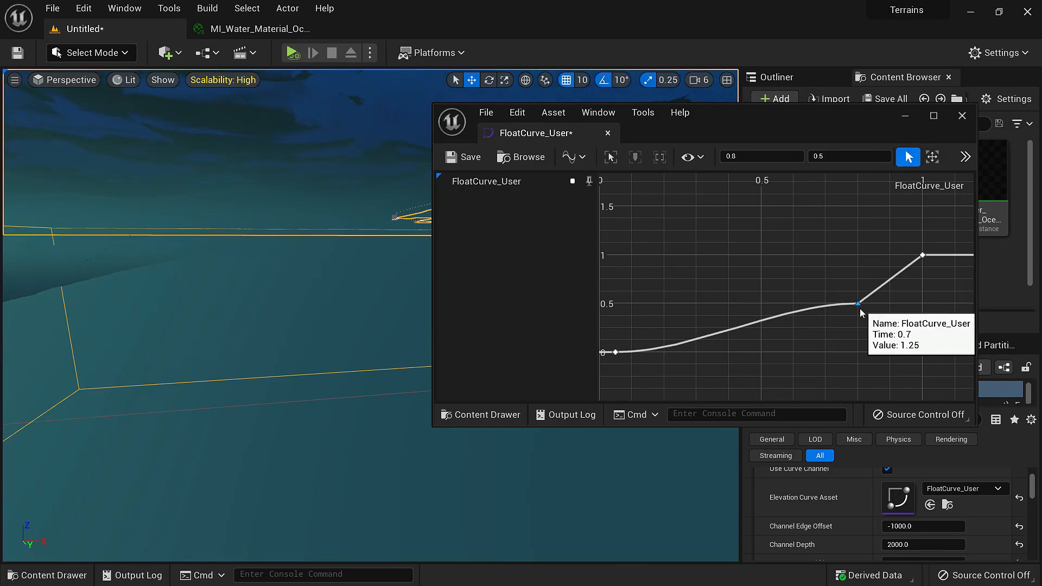
middle_click(753, 324)
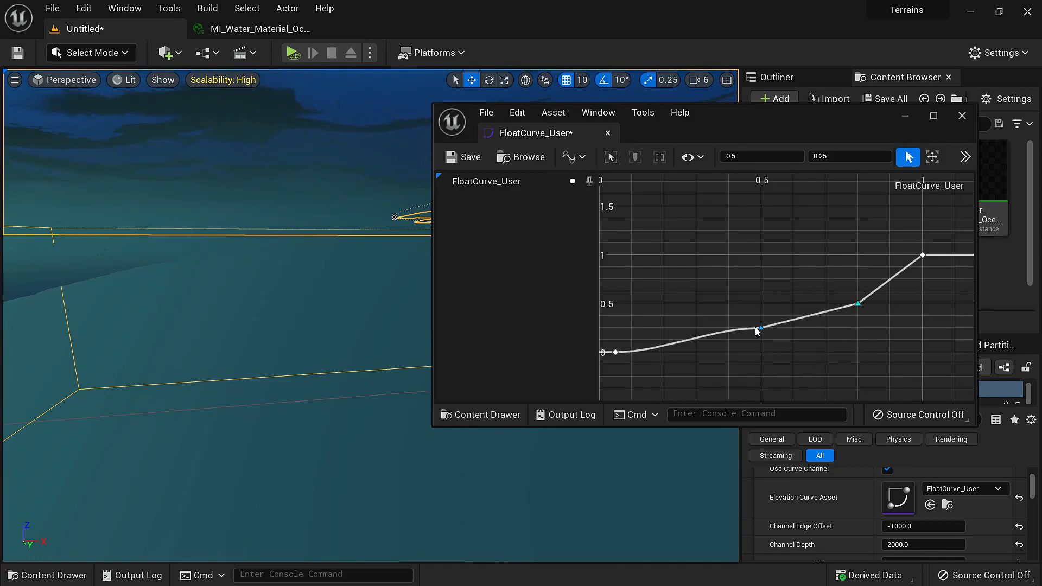
drag(759, 324, 738, 236)
Set the Channel Edge Offset of WaterBodyOcean to -4000 and inspect the shoreline
click(821, 485)
scroll(821, 485, down, 1)
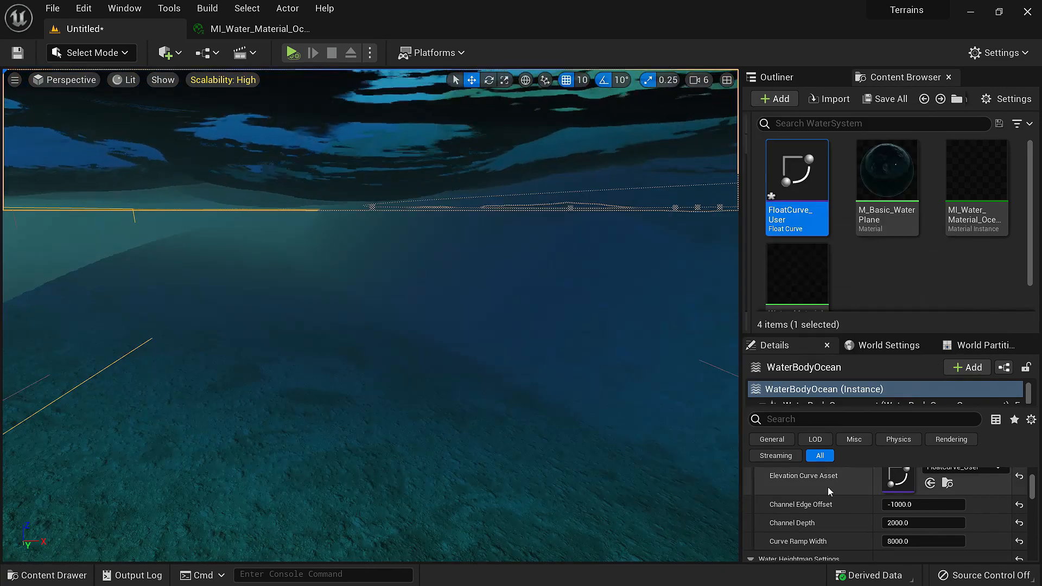
key(e)
right_drag(427, 340, 427, 396)
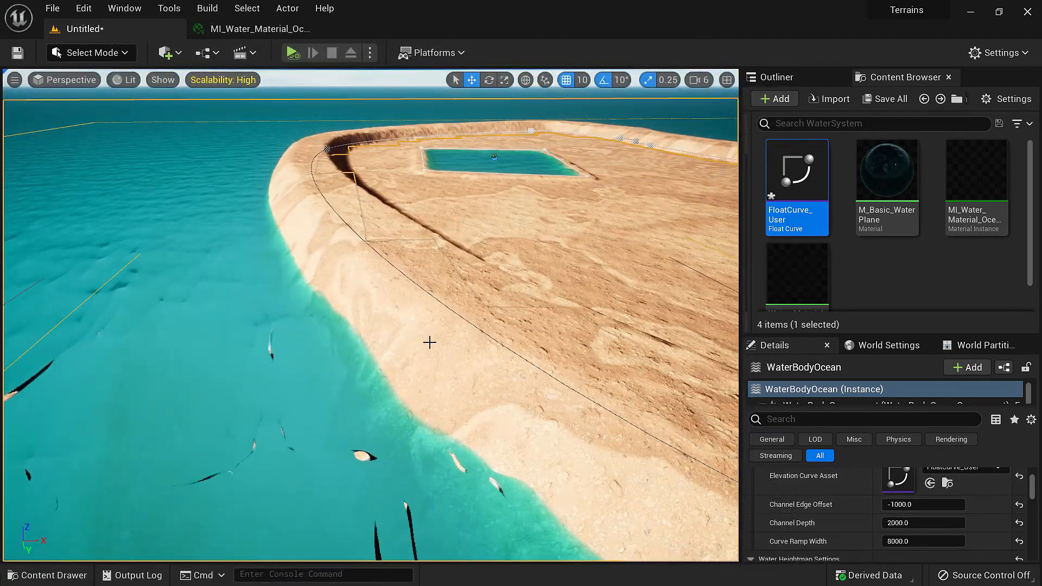
click(933, 506)
text(-4000)
key(Return)
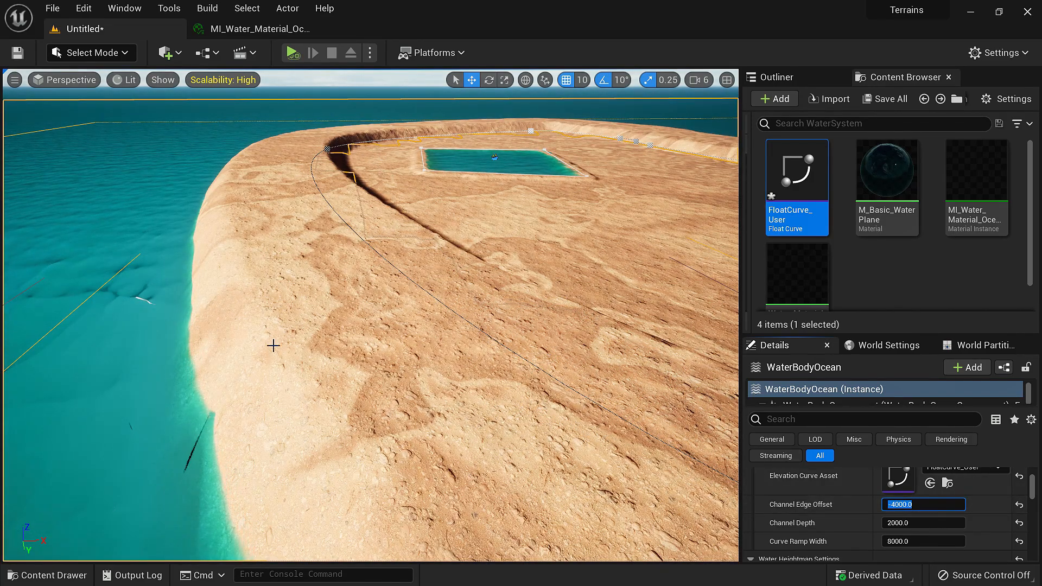
right_drag(242, 390, 156, 369)
key(w)
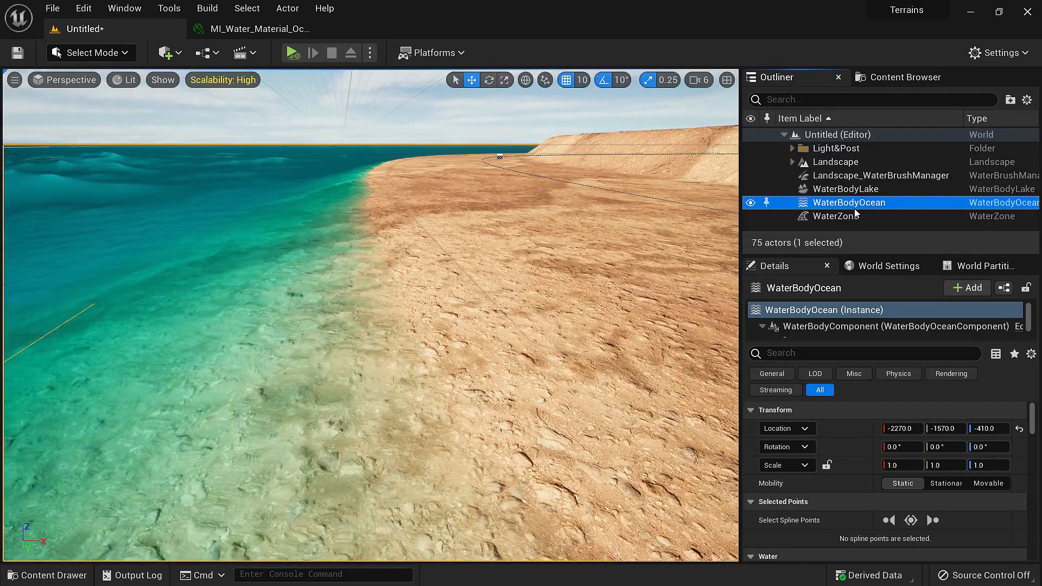
Set the ocean's Wave Attenuation Water Depth to 0 and inspect the waves along the shore
scroll(892, 427, down, 2)
scroll(878, 481, down, 4)
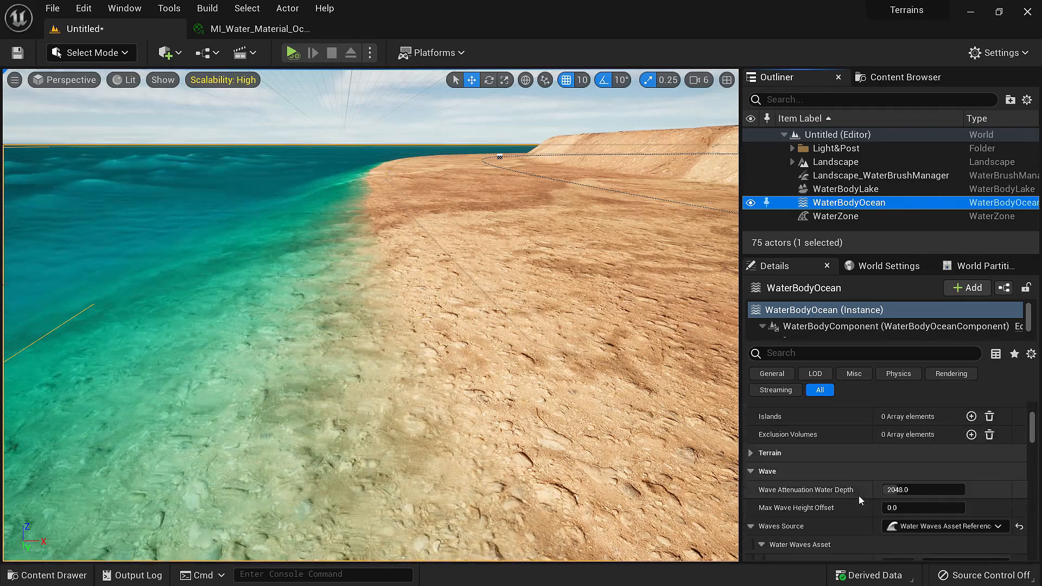
scroll(767, 477, up, 2)
scroll(765, 497, down, 7)
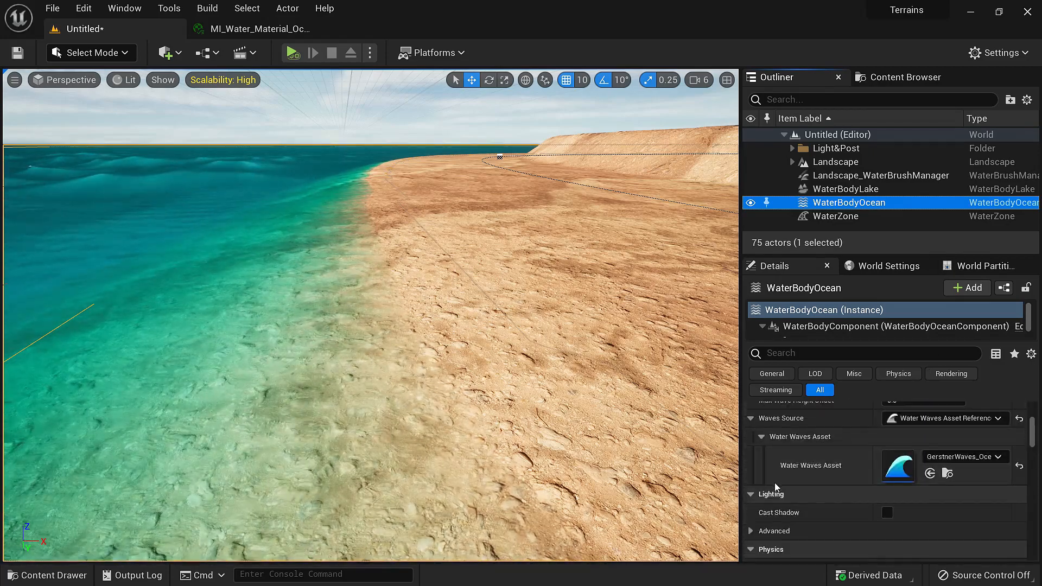
scroll(777, 479, up, 3)
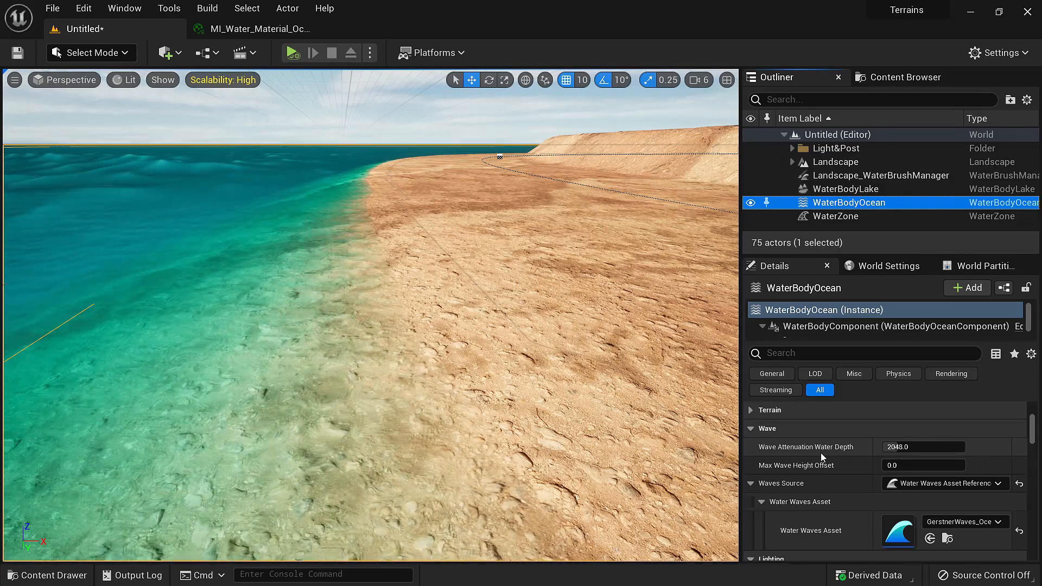
right_drag(576, 347, 486, 355)
right_drag(163, 291, 247, 261)
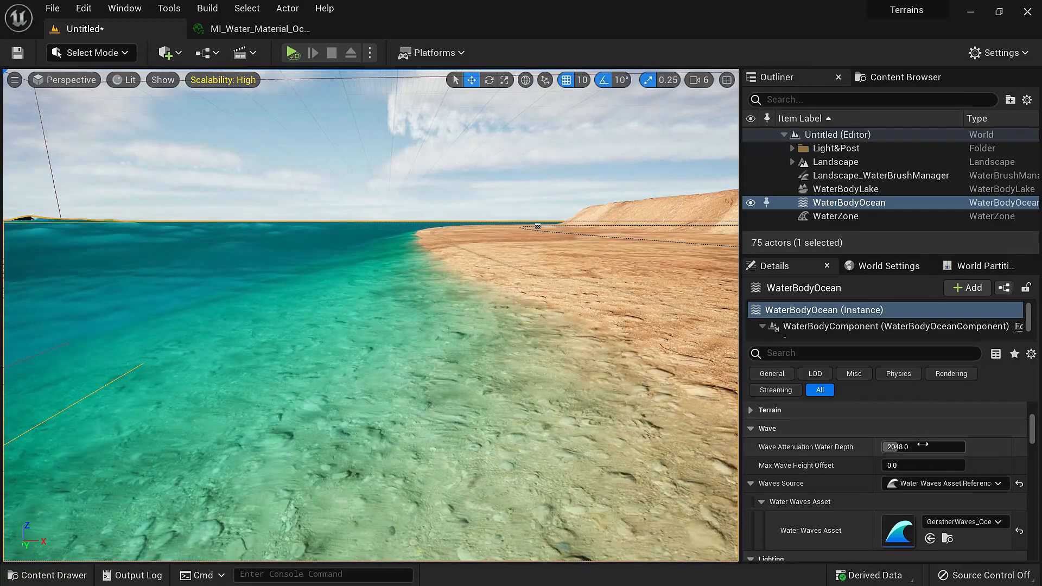
text(0)
key(Return)
right_drag(310, 274, 271, 308)
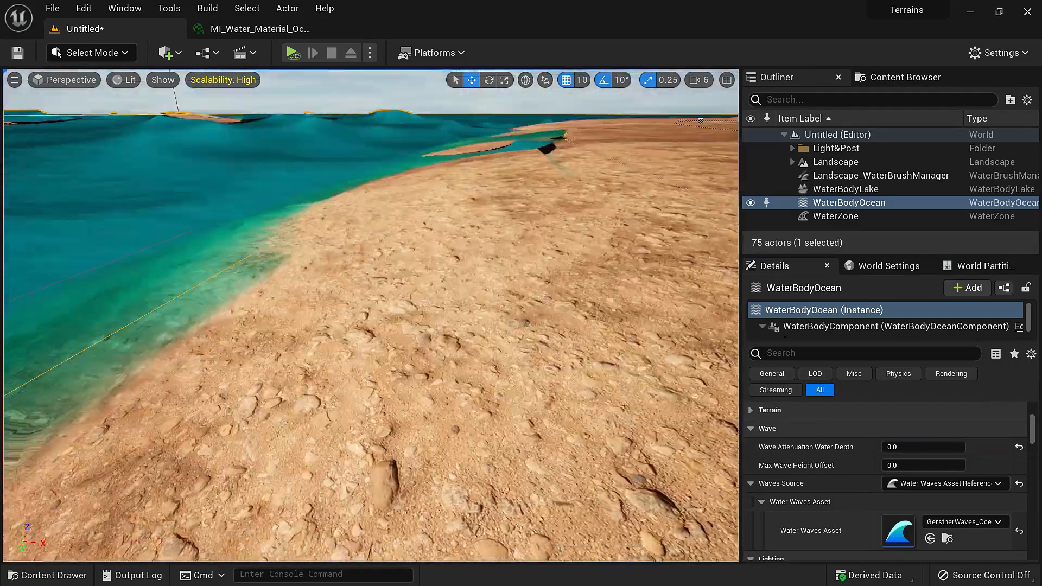
mouse_move(502, 312)
right_down()
mouse_move(491, 321)
mouse_move(429, 310)
mouse_move(503, 313)
mouse_move(510, 294)
right_up()
mouse_move(408, 268)
right_down()
mouse_move(467, 250)
mouse_move(460, 275)
mouse_move(409, 267)
right_up()
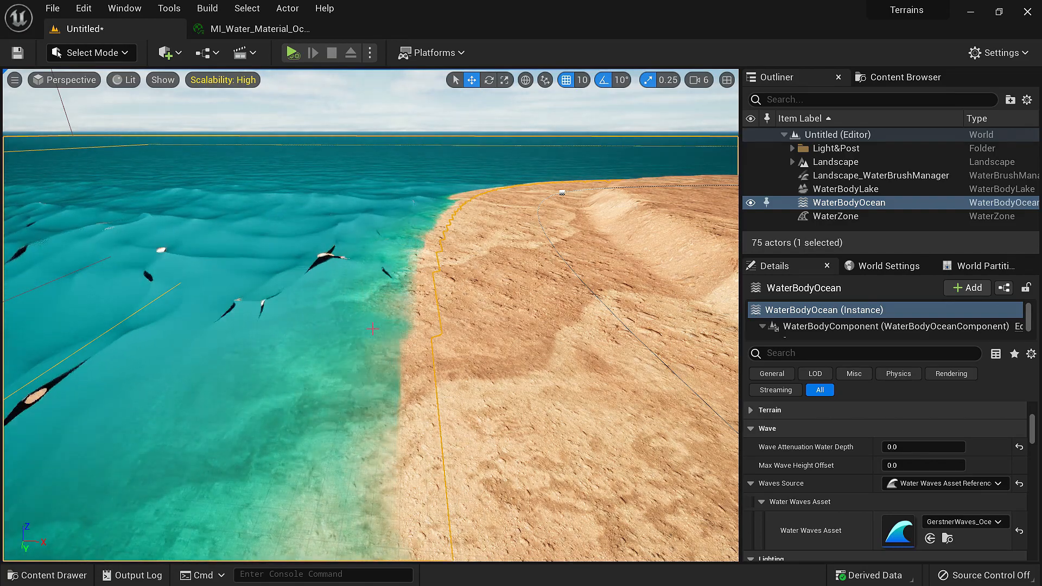
Restore the ocean's Wave Attenuation Water Depth to 2048
click(922, 450)
key(Return)
right_drag(409, 282, 373, 257)
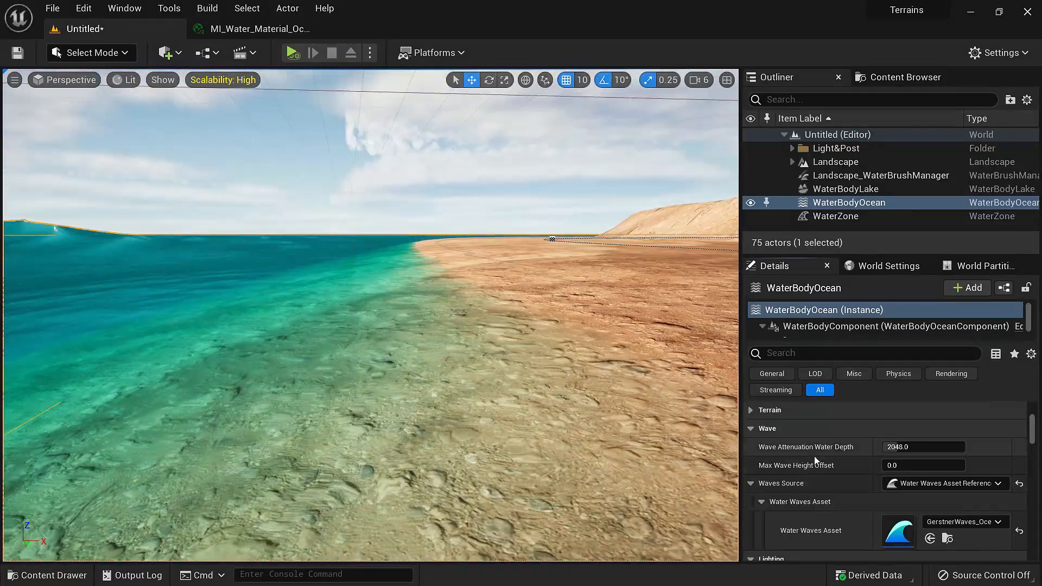
Inspect the ocean surface, locate the ocean's assigned Water Waves Asset among the content files, and open GerstnerWaves_Ocean
scroll(803, 483, down, 2)
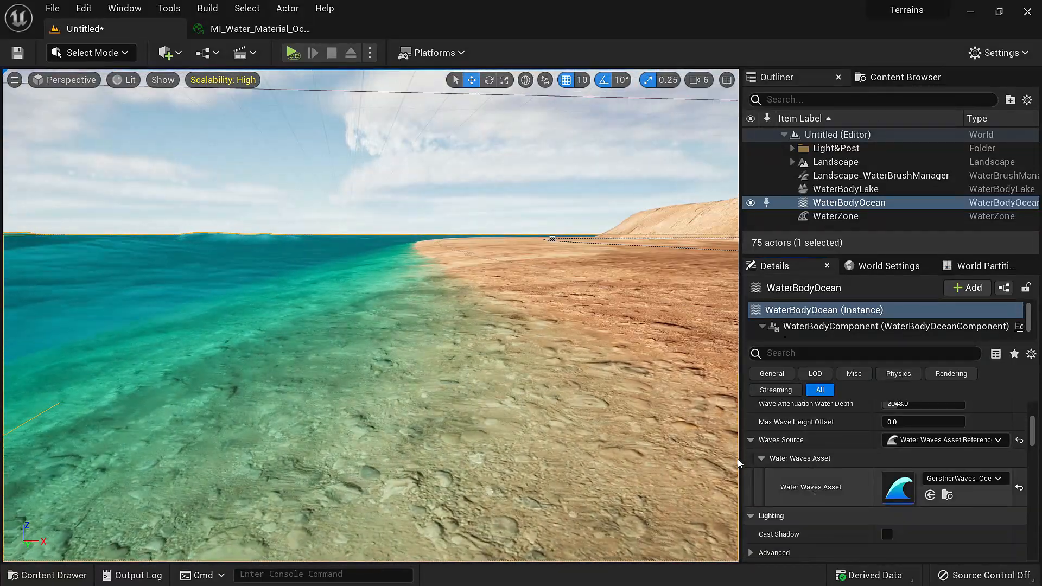
right_drag(548, 383, 405, 395)
right_drag(387, 228, 405, 224)
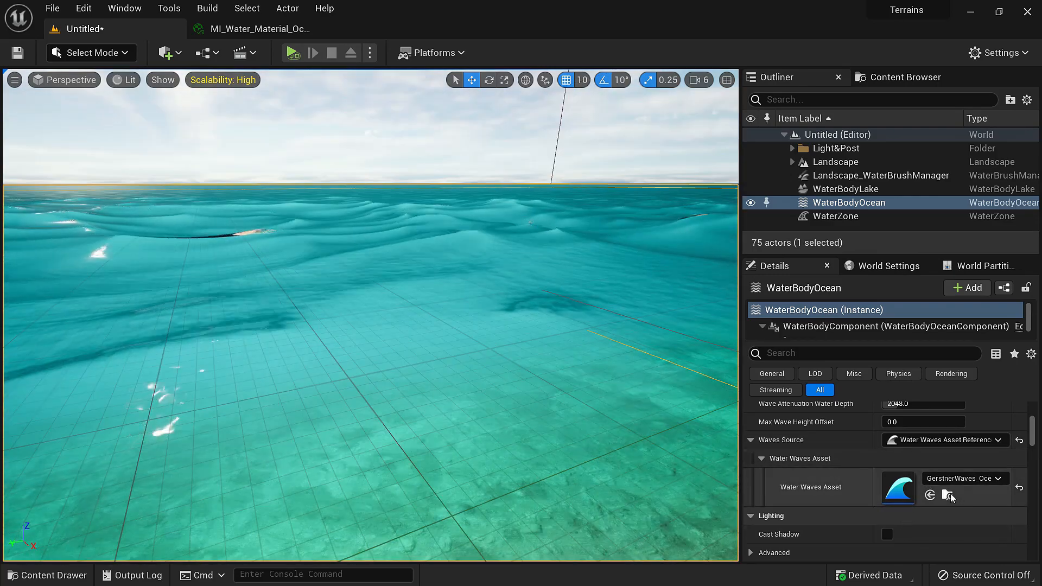
click(947, 495)
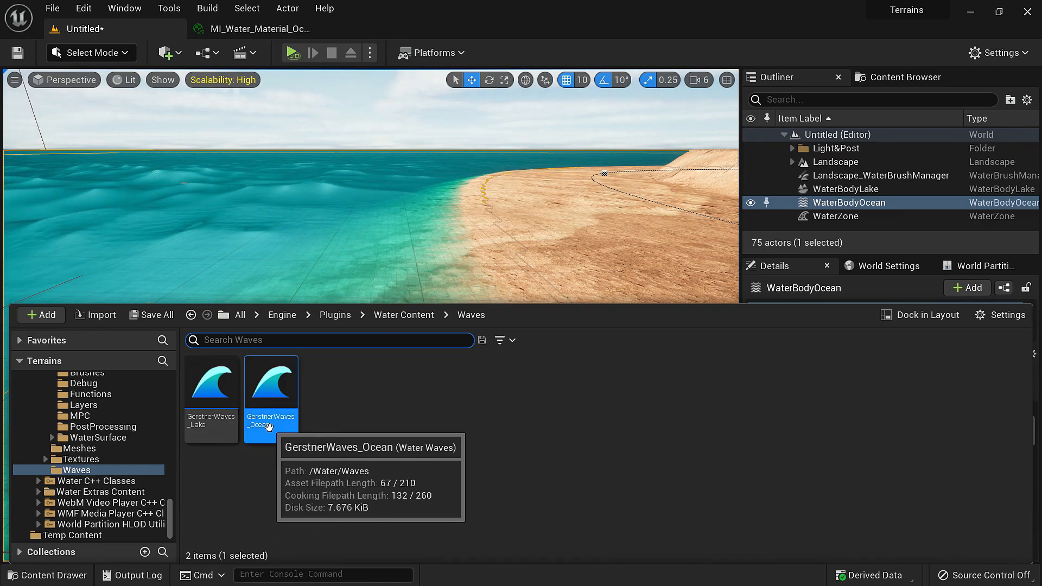
double_click(269, 427)
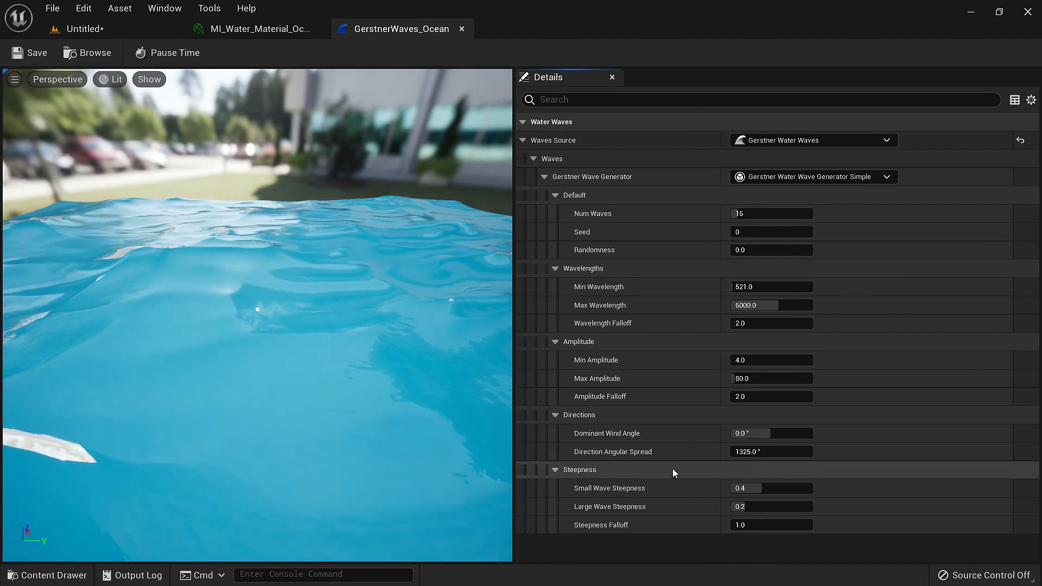
Inspect the GerstnerWaves_Ocean preview and collapse every settings group under Waves Source
drag(347, 326, 266, 370)
right_drag(309, 322, 325, 296)
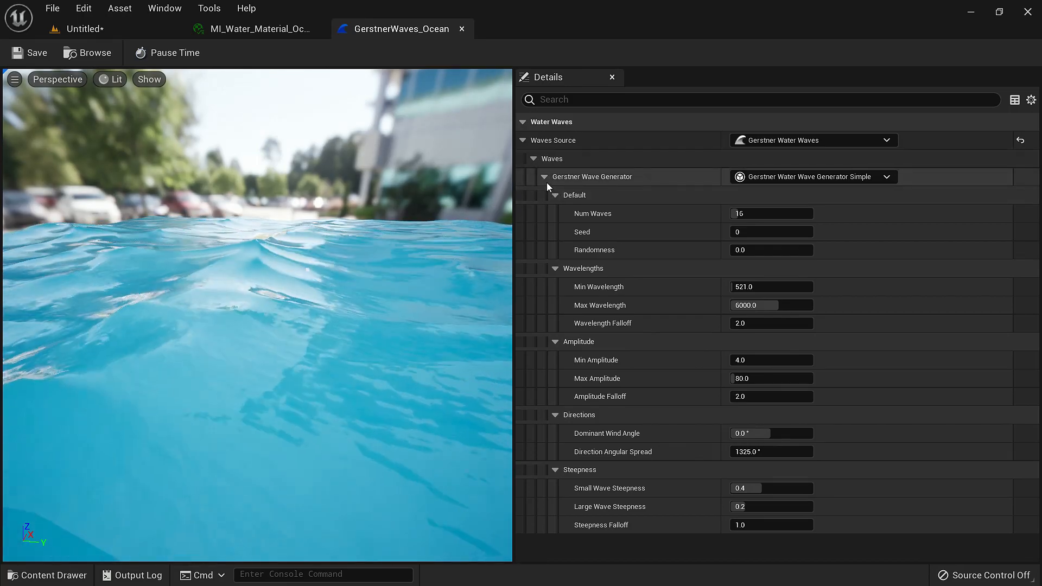
click(555, 195)
click(555, 213)
click(555, 232)
click(555, 250)
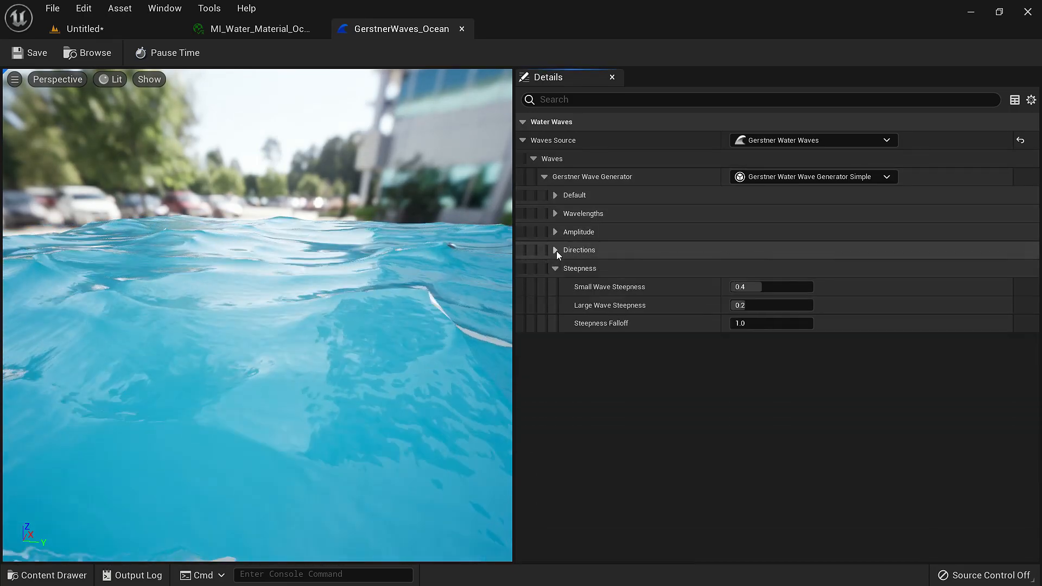
click(555, 268)
click(545, 177)
click(534, 158)
click(523, 140)
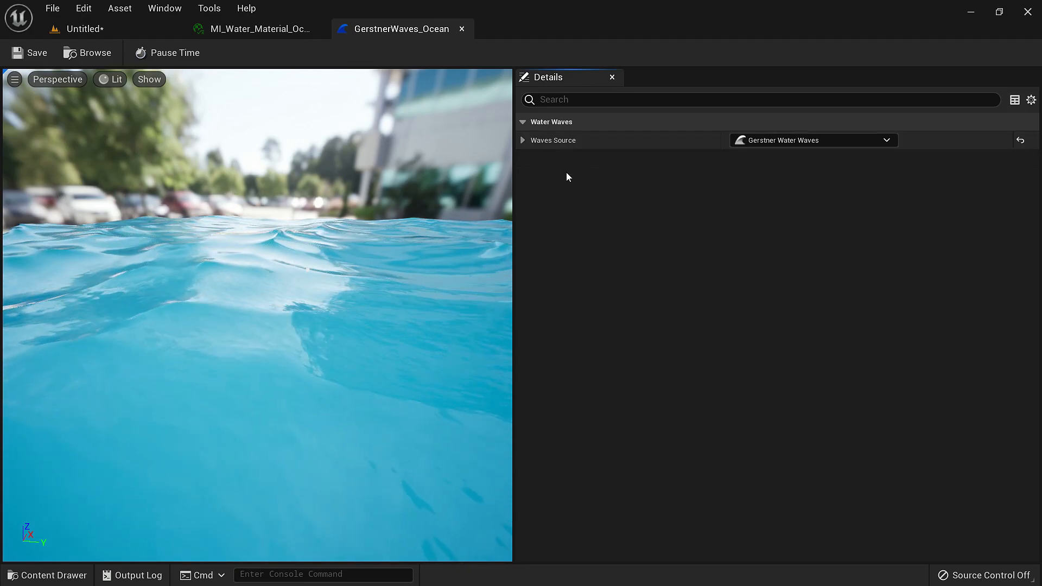
Expand the whole Waves Source hierarchy to examine the Gerstner wave generator settings, and close GerstnerWaves_Ocean
click(523, 140)
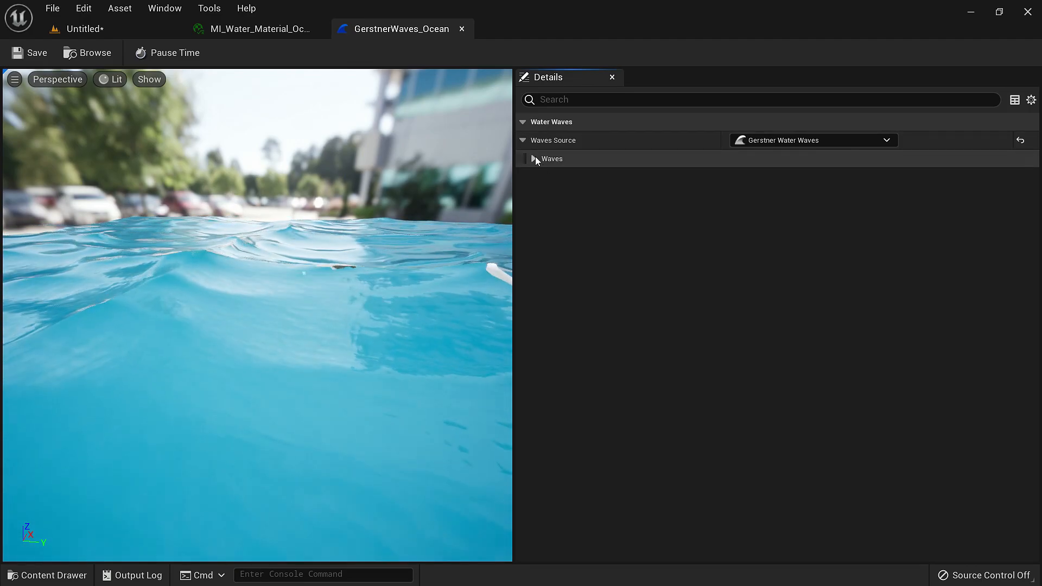
click(534, 158)
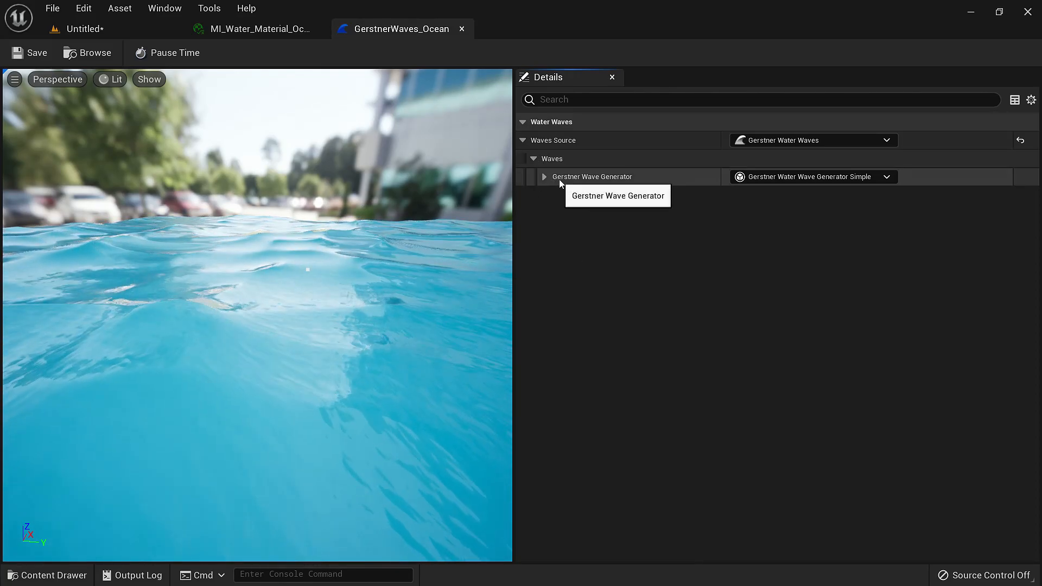
click(523, 140)
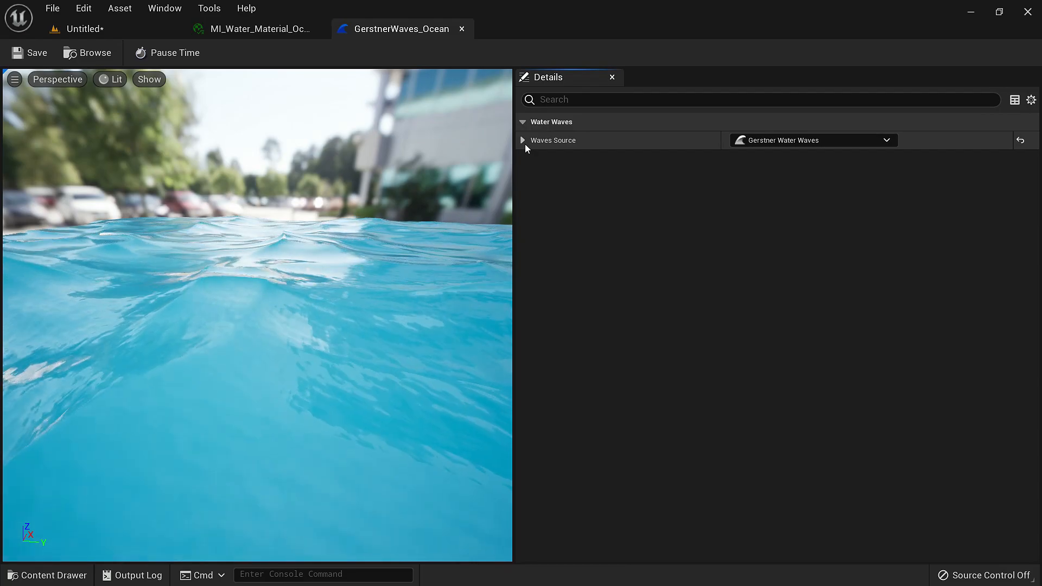
click(526, 145)
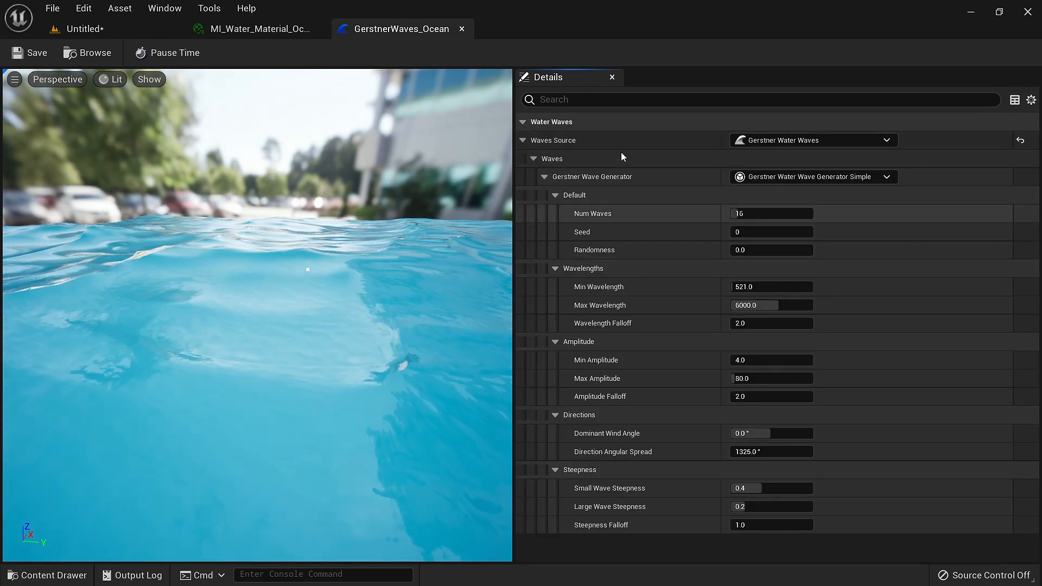
click(532, 157)
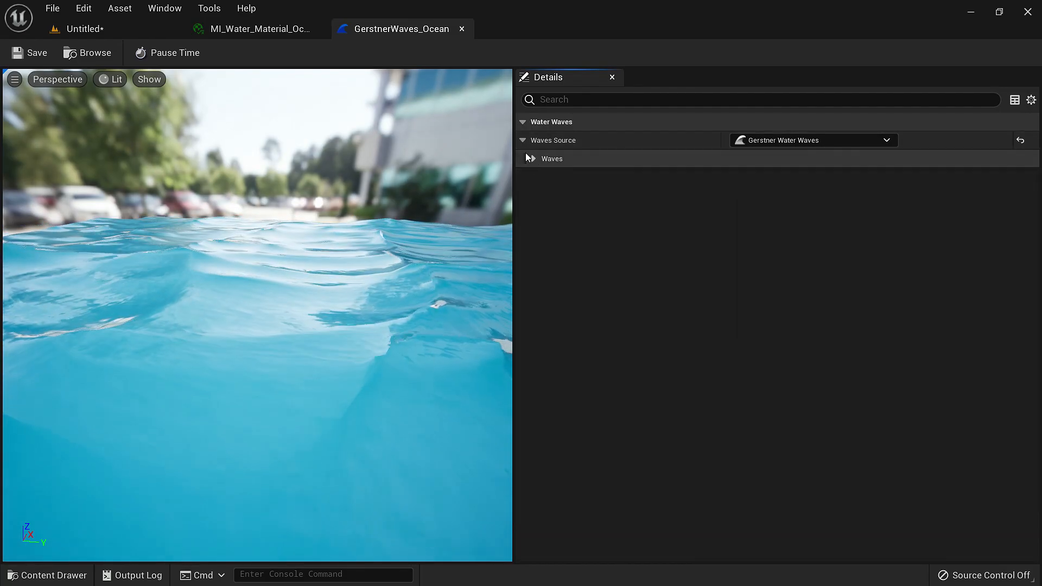
click(524, 141)
click(523, 140)
click(534, 158)
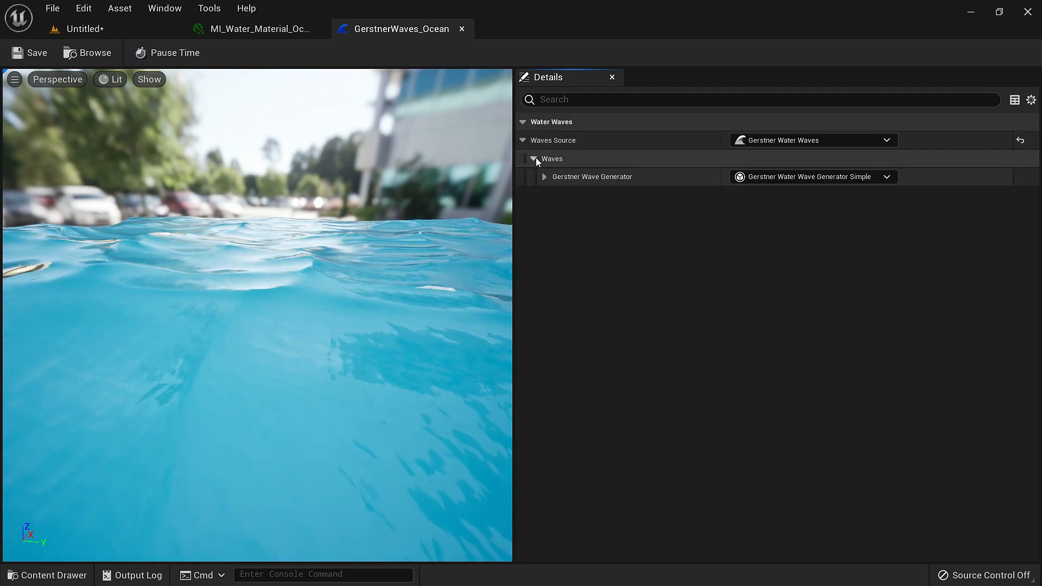
click(524, 141)
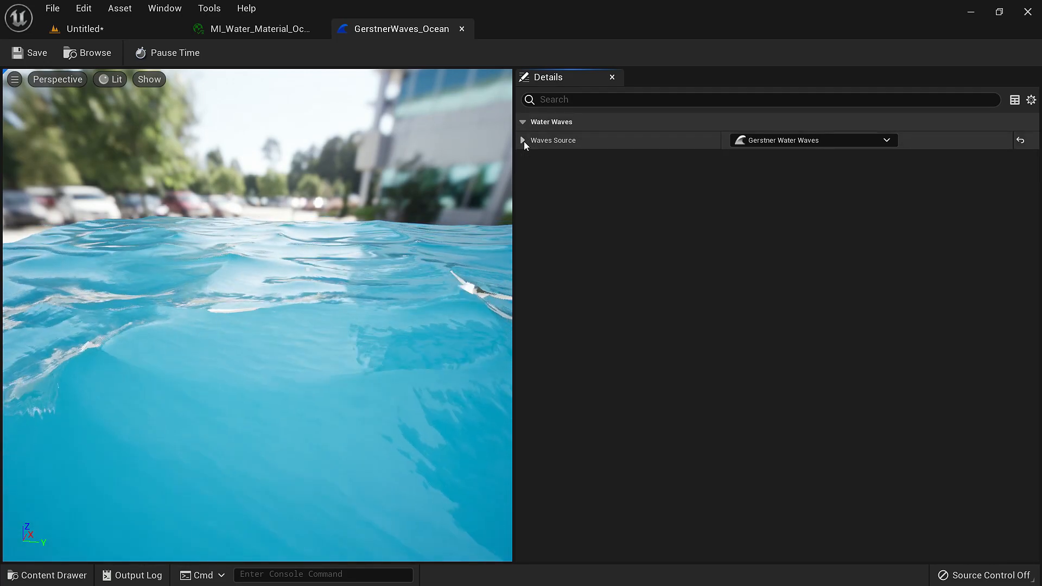
shift+click(523, 141)
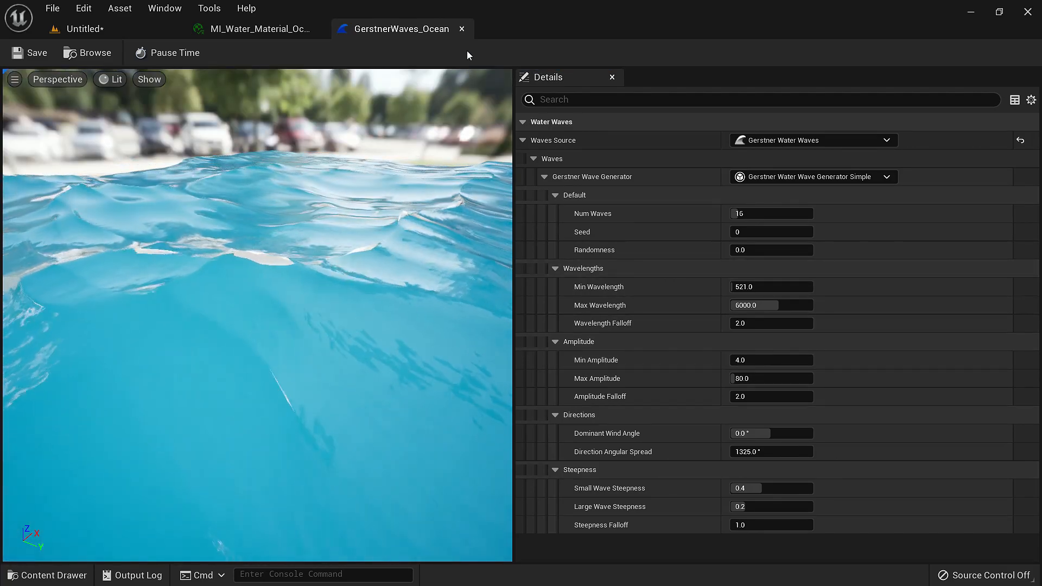
click(462, 29)
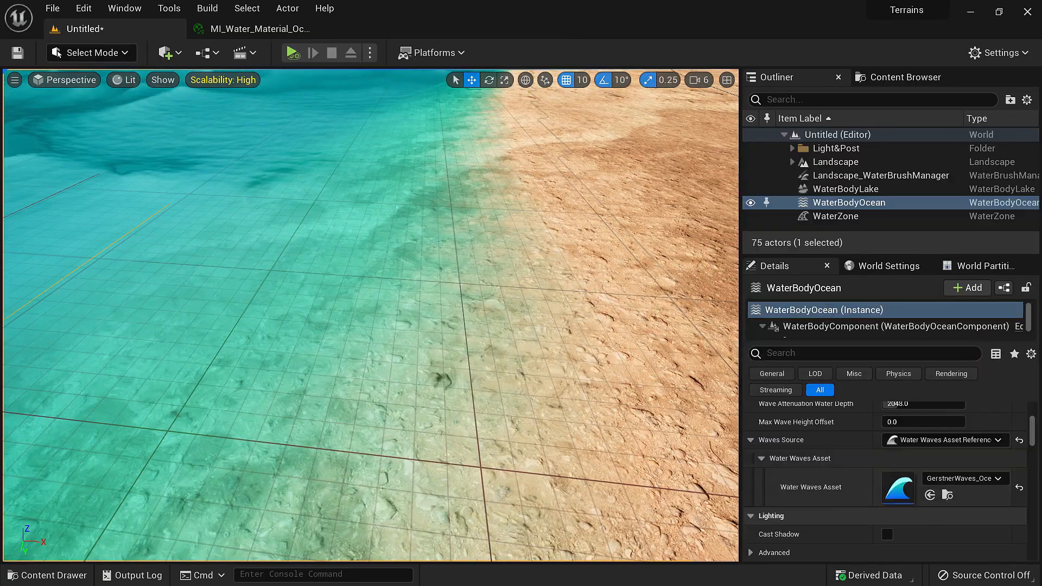
Create a Water Waves asset in the WaterSystem folder and name it Ocean_Wave_User
click(905, 77)
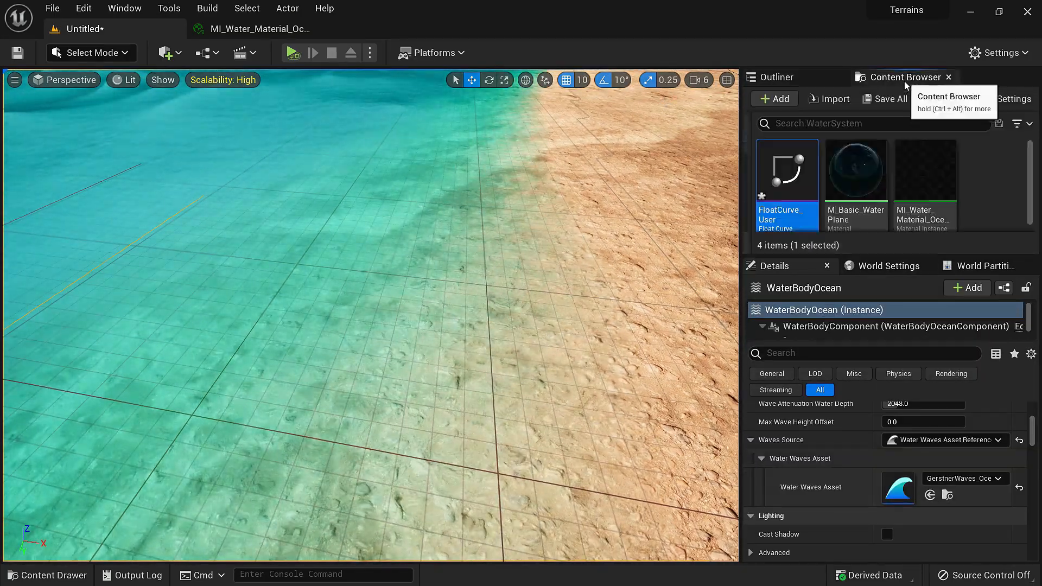
drag(908, 255, 907, 376)
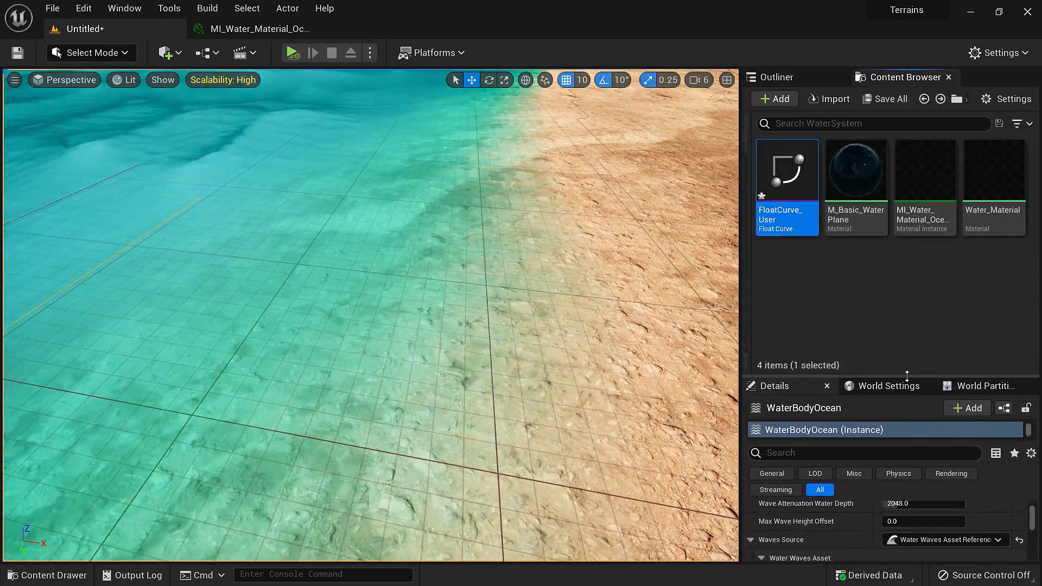
click(855, 297)
right_click(847, 309)
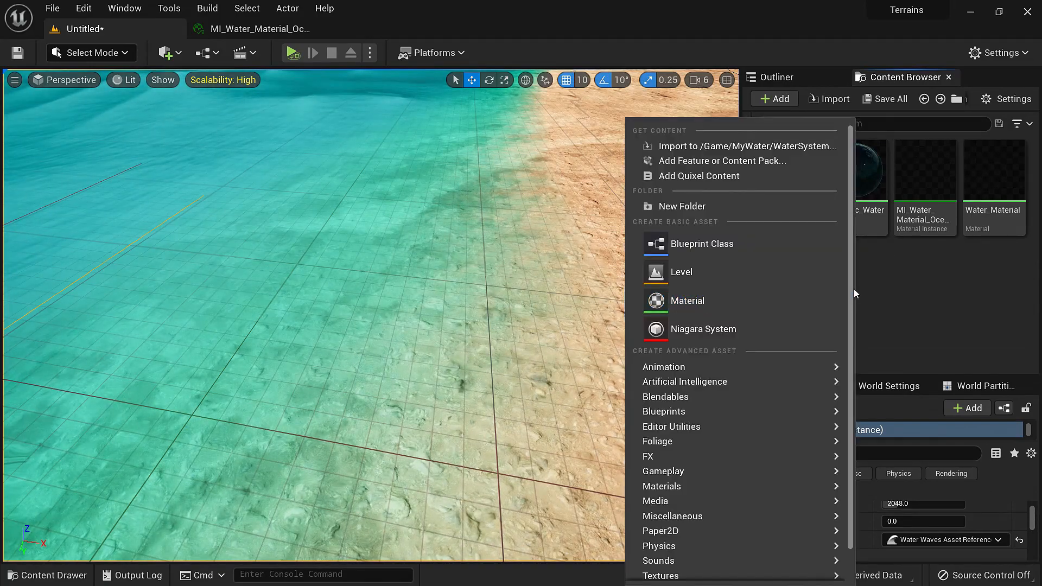
right_click(936, 270)
scroll(749, 526, down, 1)
mouse_move(752, 574)
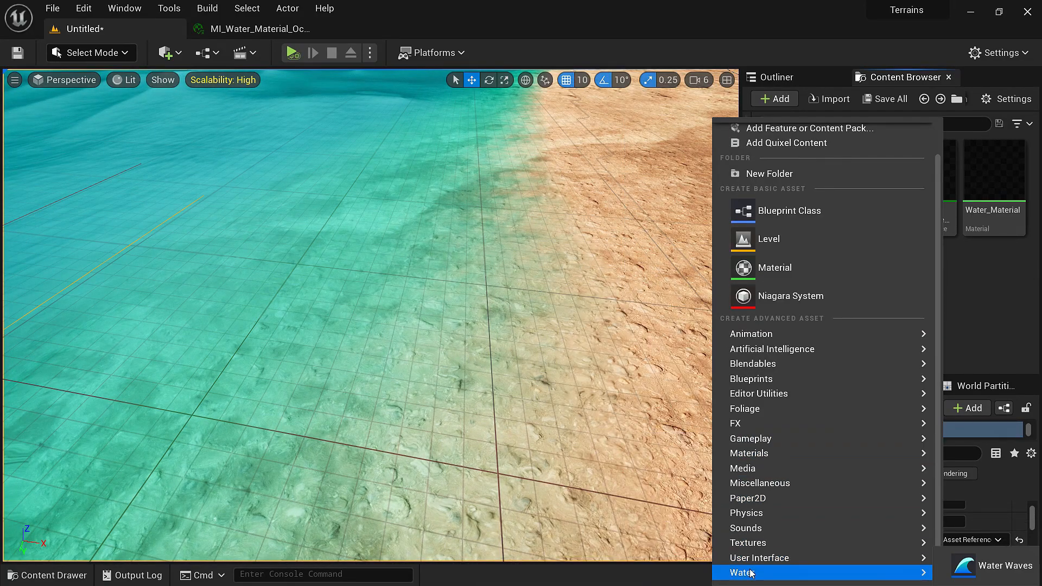
click(987, 567)
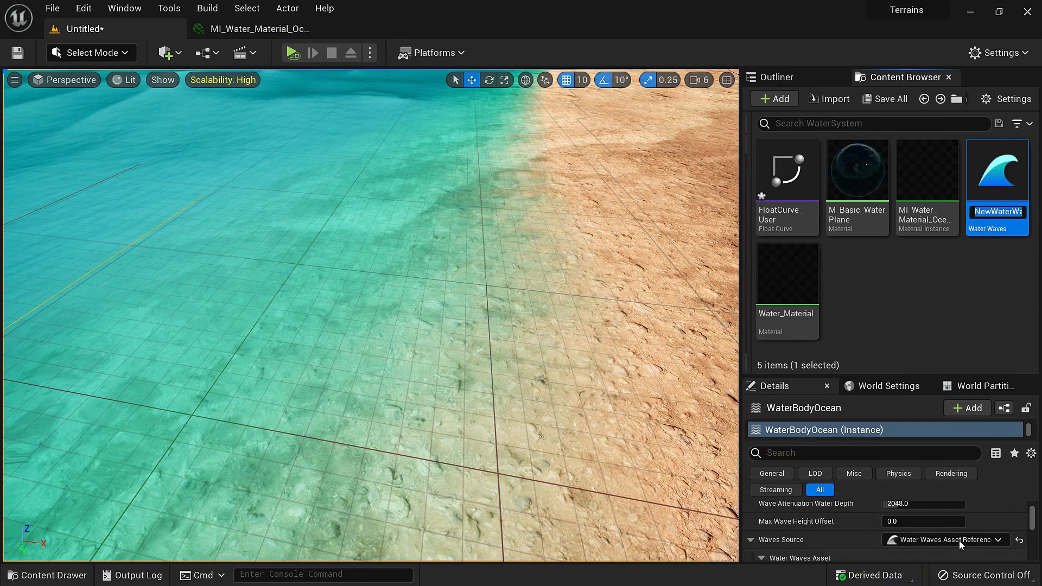
text(Ocean_W)
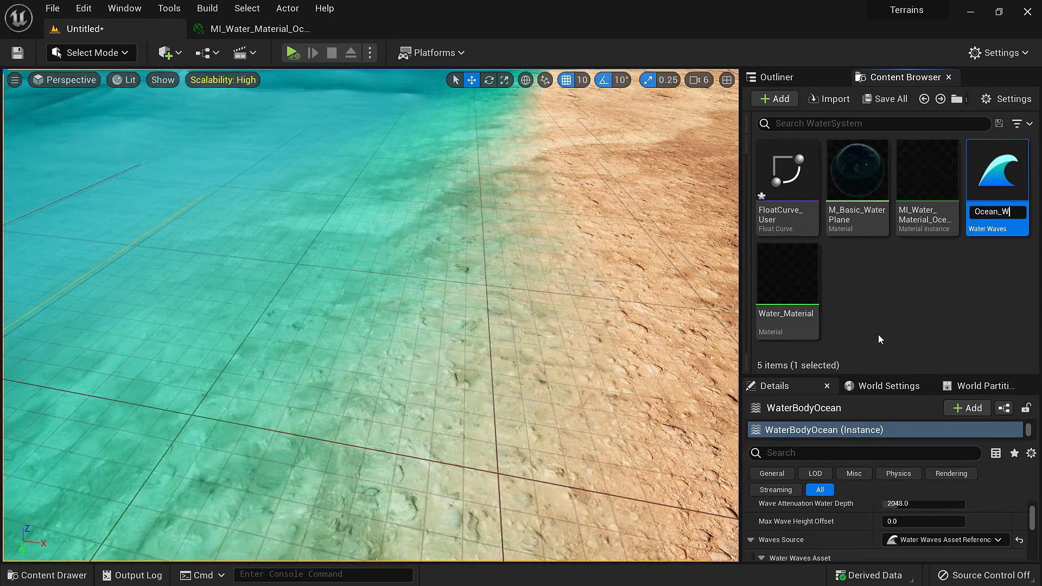
text(ave_User)
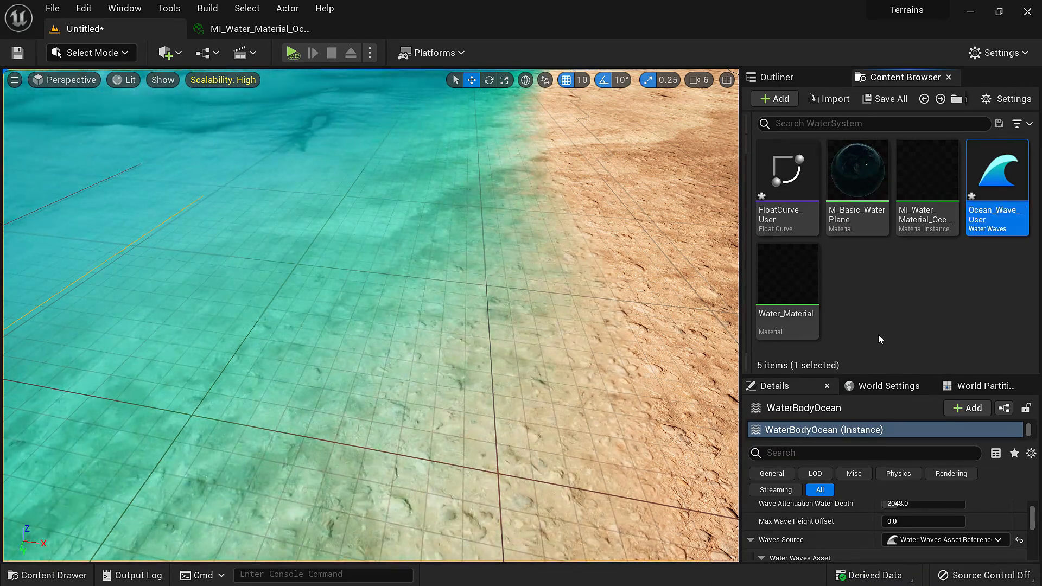
key(Return)
Open Ocean_Wave_User and choose Gerstner Water Waves as its Waves Source
double_click(1010, 195)
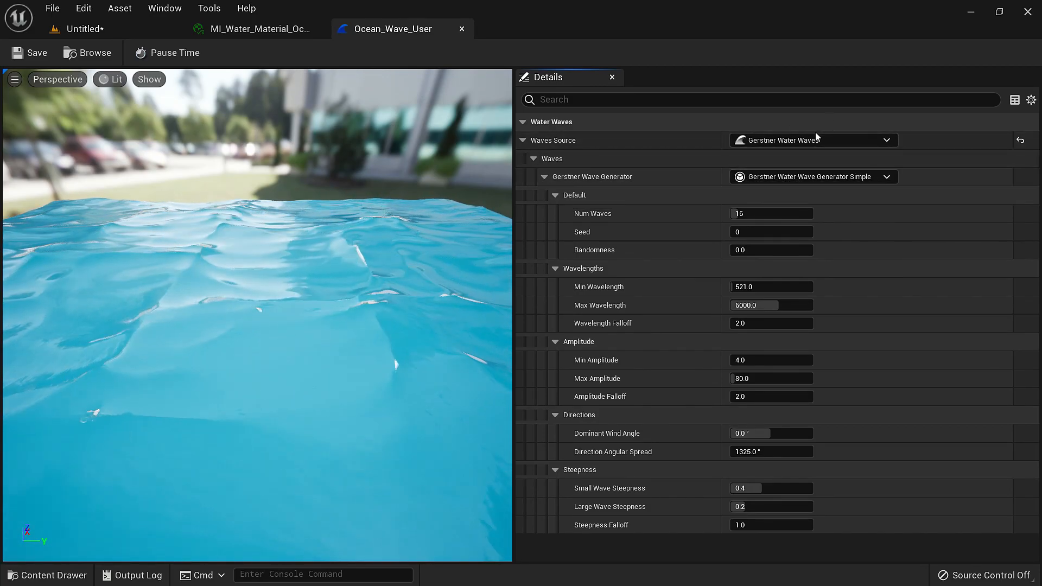
click(819, 140)
click(787, 190)
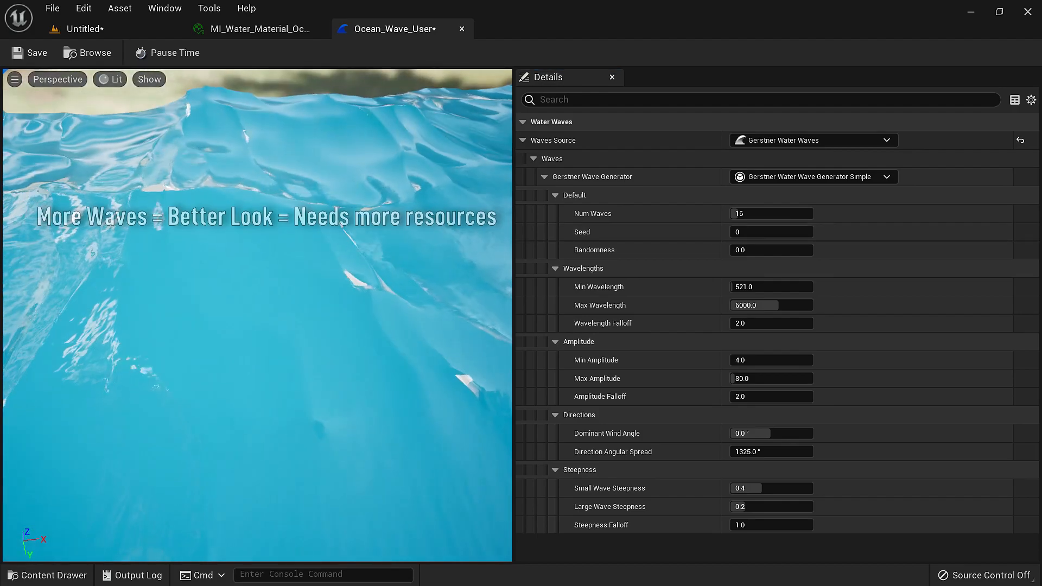
Try Num Waves values of 2, 32 and 64 while inspecting the wave preview, and return Num Waves to 16
click(781, 215)
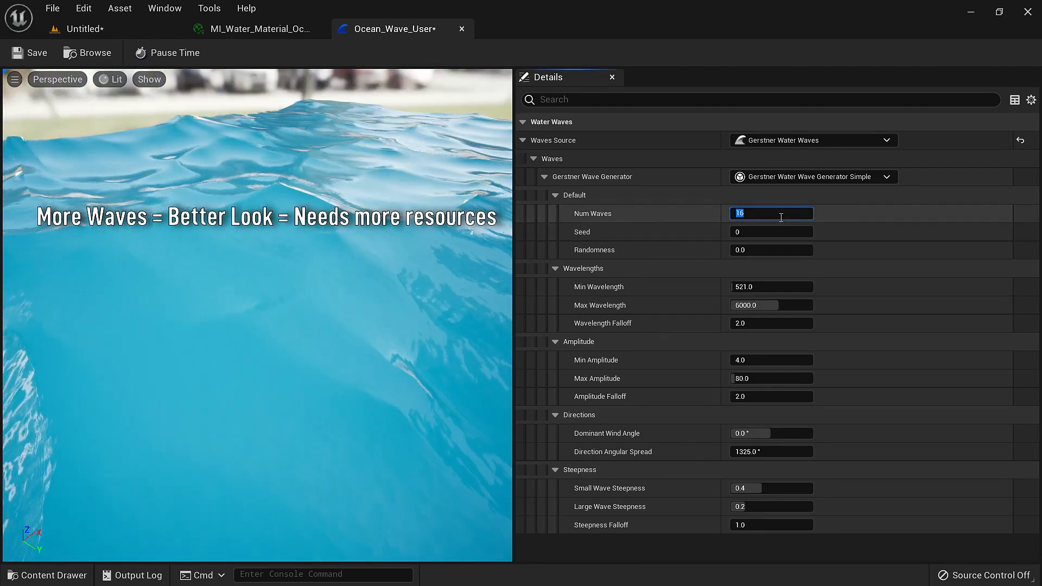
text(2)
key(Return)
mouse_move(227, 177)
mouse_down()
mouse_move(233, 233)
mouse_move(239, 201)
mouse_move(226, 176)
mouse_up()
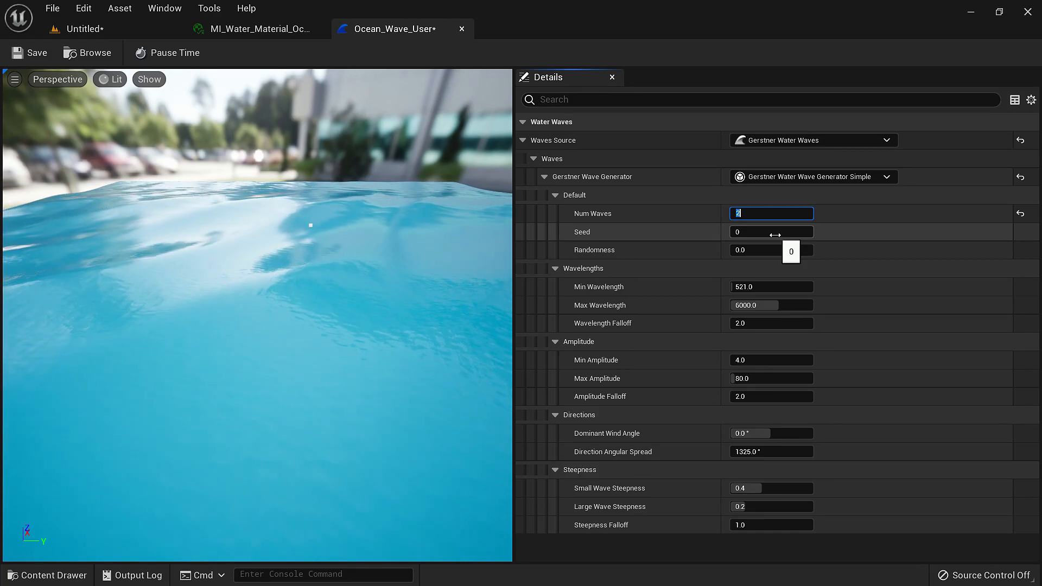
text(32)
key(Return)
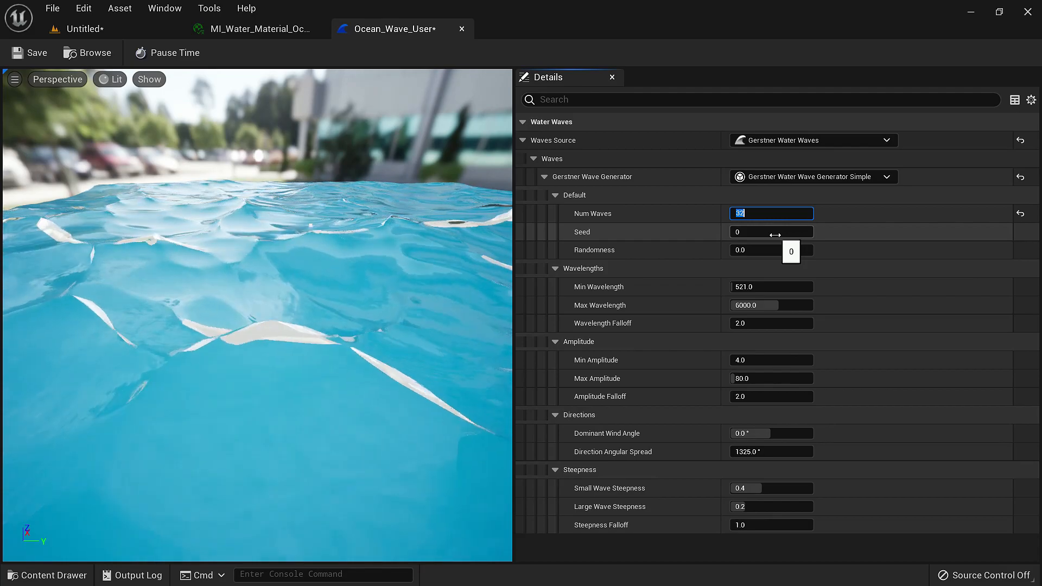
text(64)
key(Return)
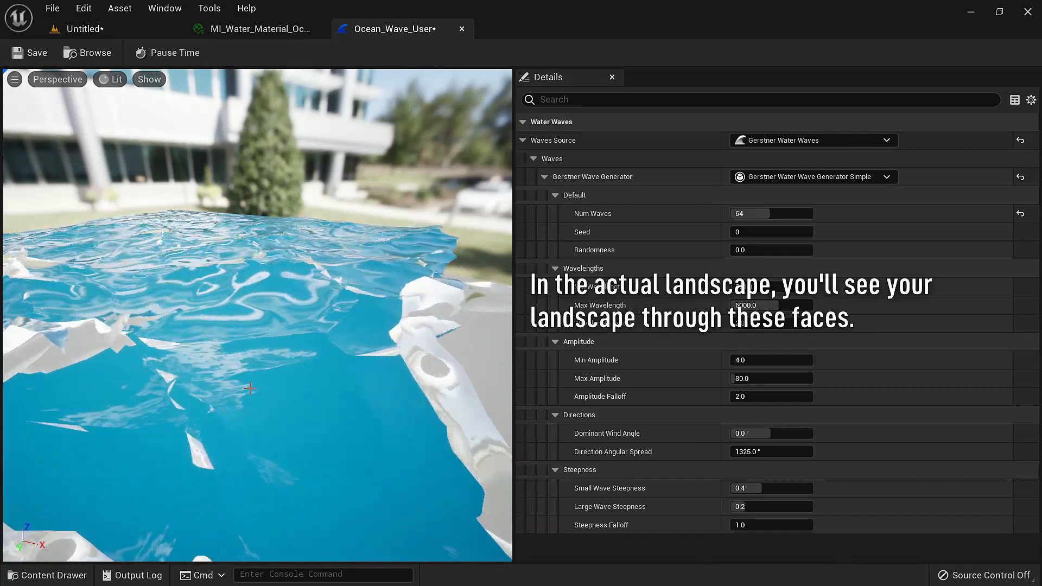
click(759, 214)
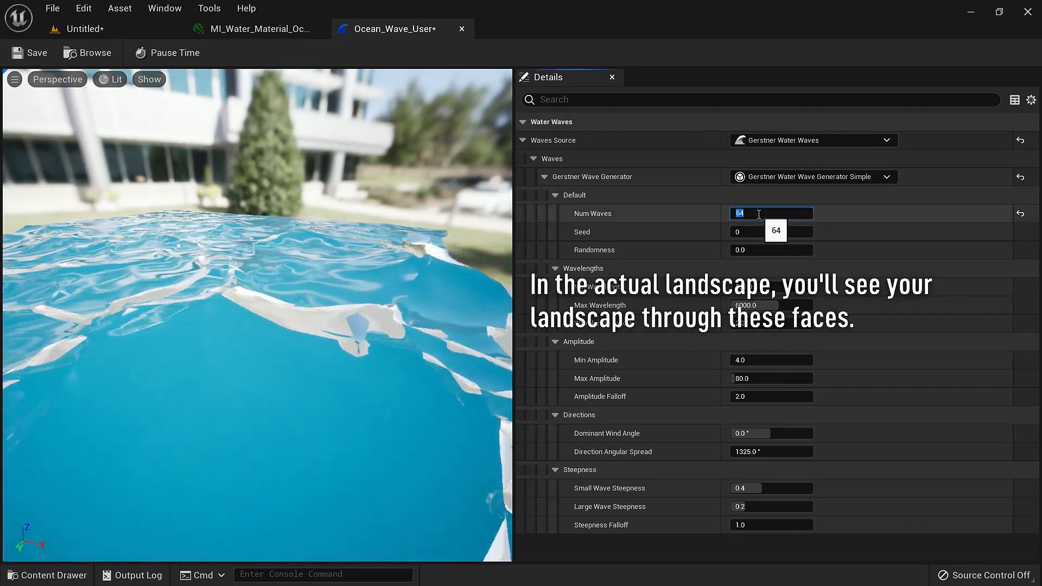
text(16)
key(Tab)
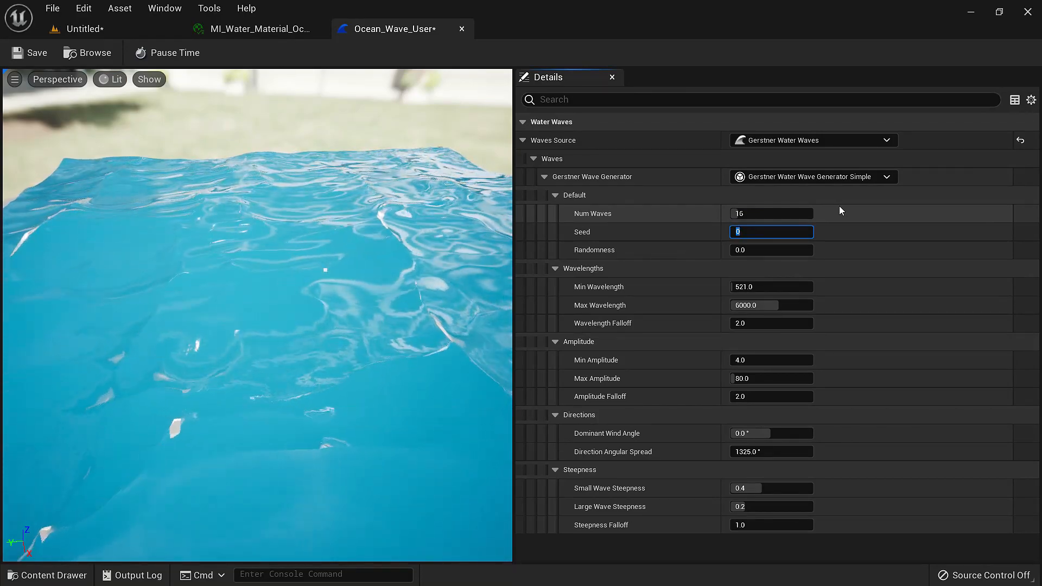
Set the Gerstner wave generator's Seed to 2 and its Randomness to 0.64
text(2)
key(Return)
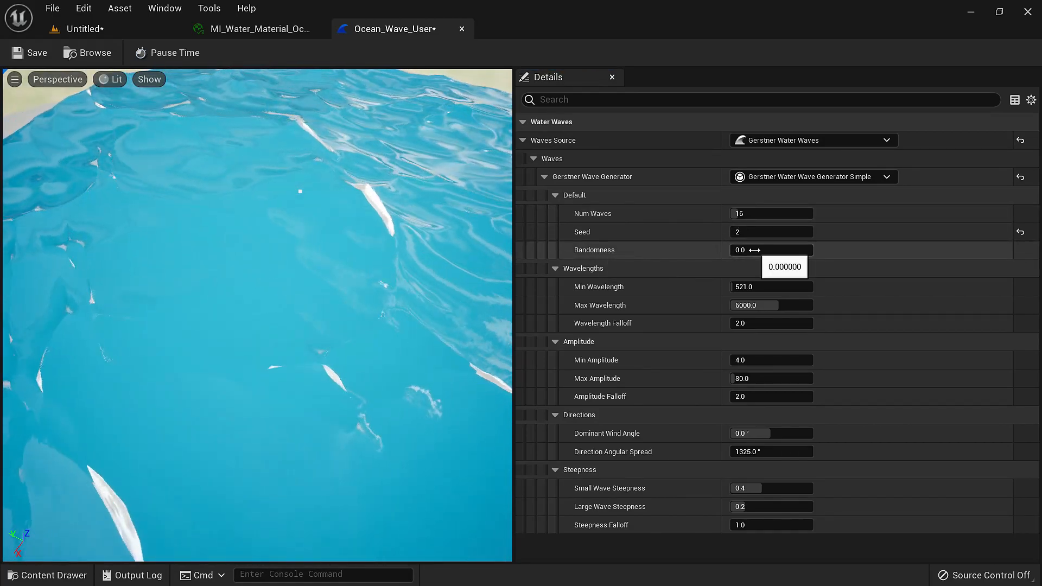
mouse_move(755, 250)
mouse_down()
mouse_move(776, 251)
mouse_move(755, 250)
mouse_up()
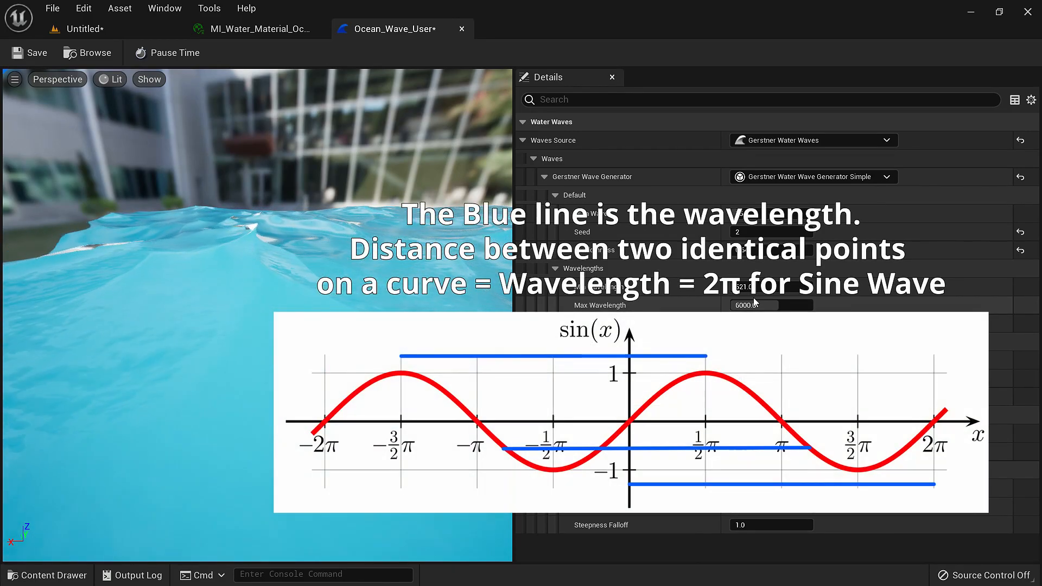
Try a Max Wavelength of about 8048 and a Wavelength Falloff of 0.64, and reset both to their defaults
drag(340, 300, 304, 298)
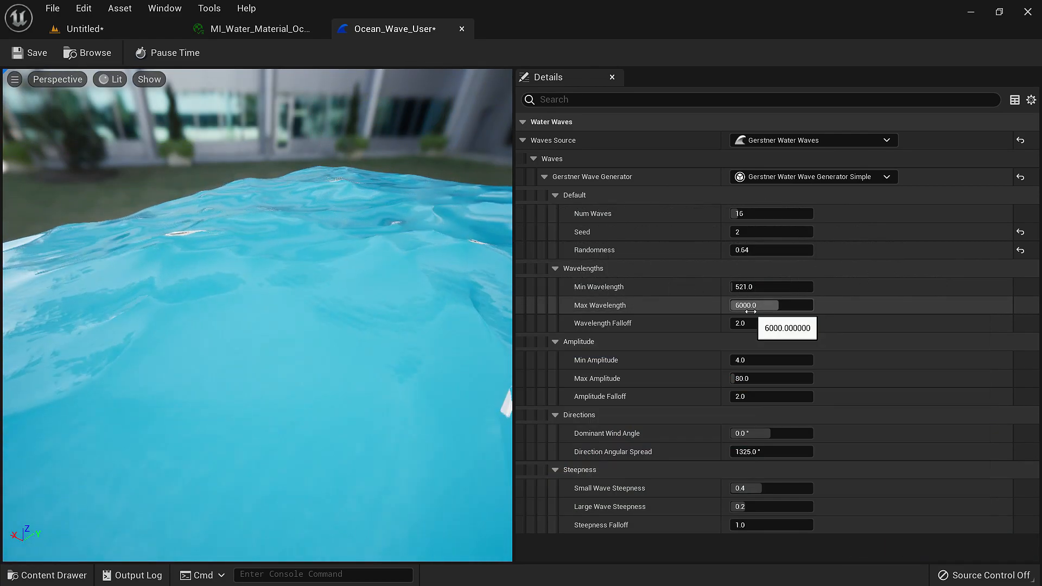
drag(794, 305, 796, 305)
drag(348, 302, 285, 307)
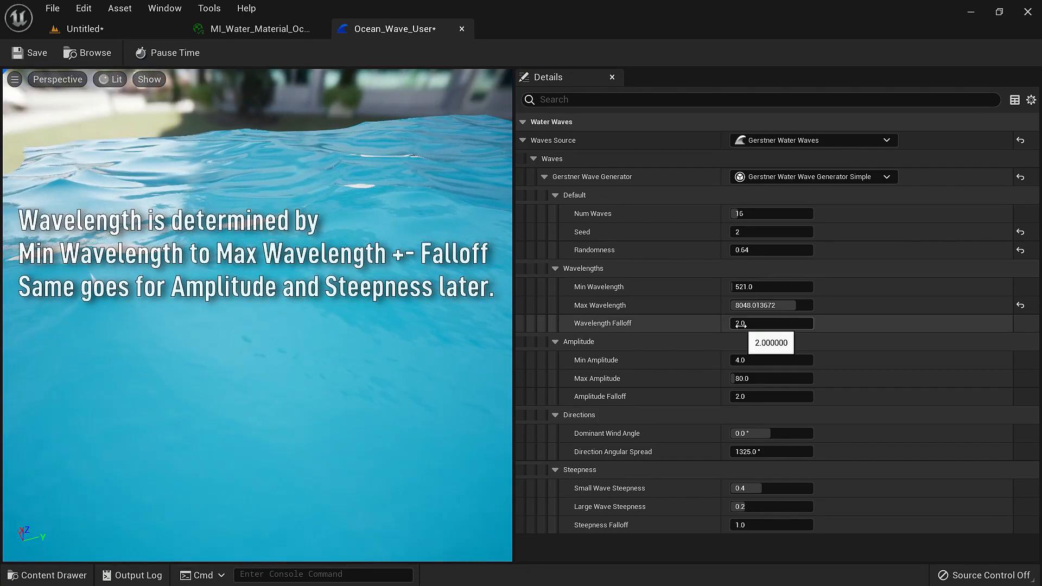
mouse_move(741, 326)
mouse_down()
mouse_move(765, 326)
mouse_move(735, 325)
mouse_up()
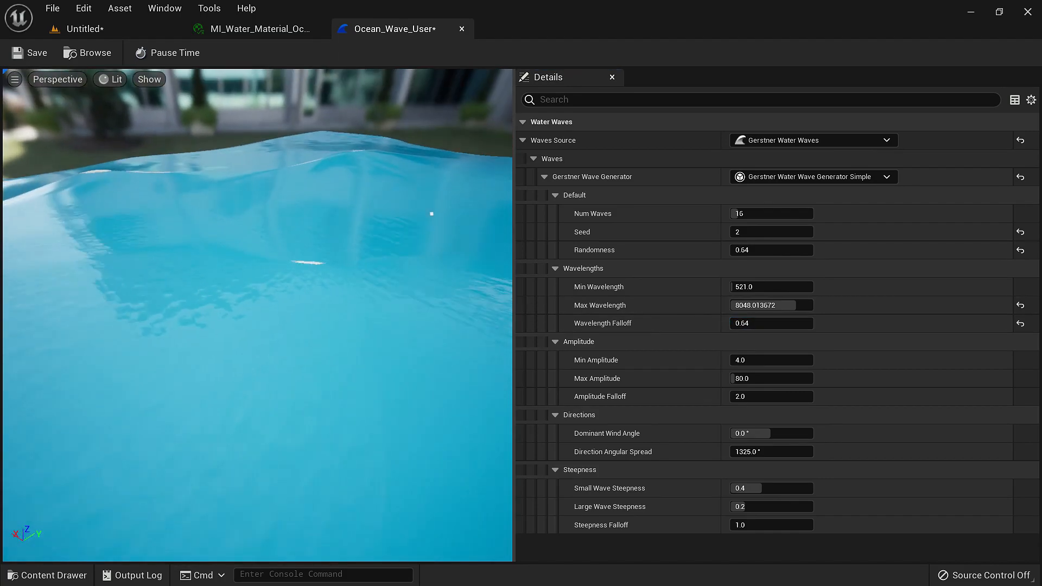
right_drag(326, 304, 358, 285)
click(1020, 323)
click(1020, 305)
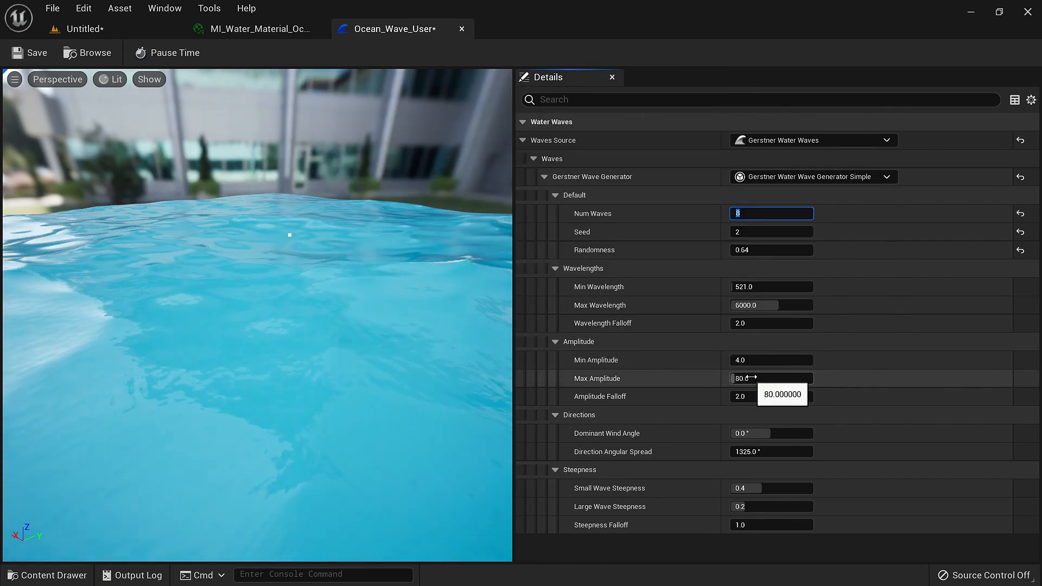
Try a Max Amplitude of about 157 and a higher Min Amplitude, and inspect the waves in the preview
mouse_move(751, 378)
mouse_down()
mouse_move(809, 379)
mouse_move(740, 378)
mouse_up()
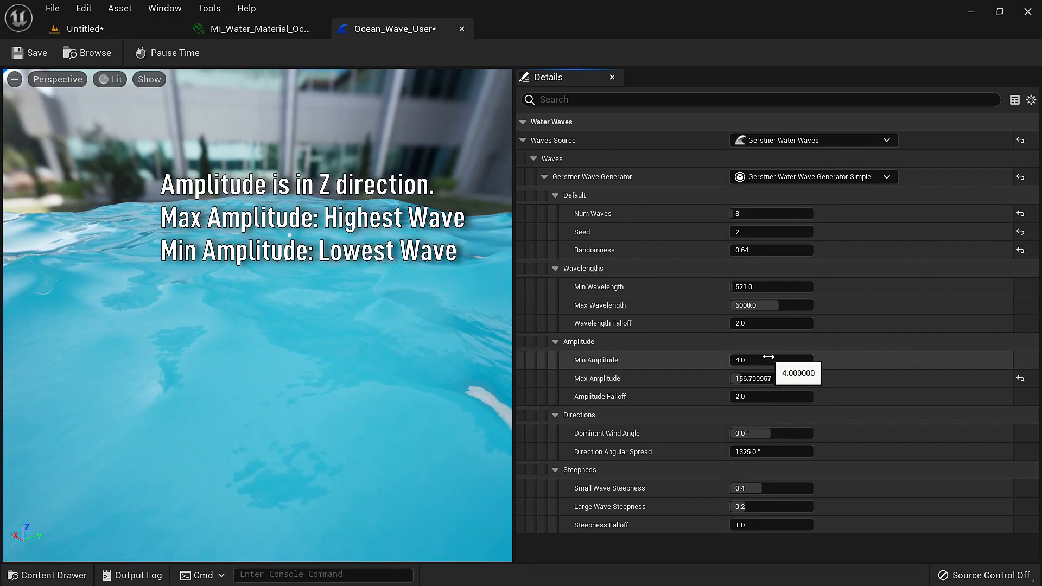
drag(774, 360, 808, 360)
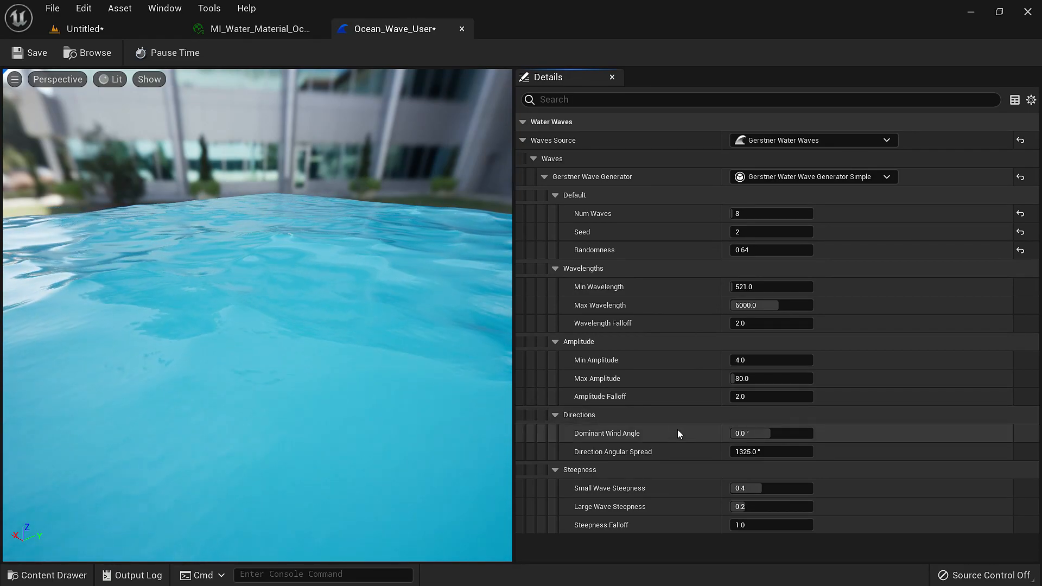
right_drag(347, 326, 267, 345)
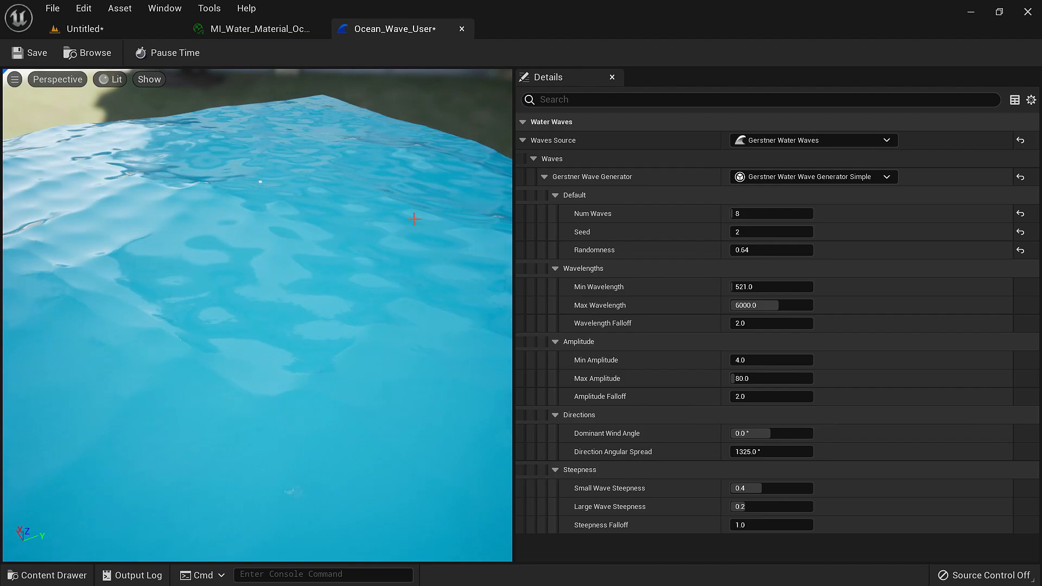
Try a Dominant Wind Angle of 45°, set Direction Angular Spread to 0°, and raise the wind angle to 180°
click(763, 432)
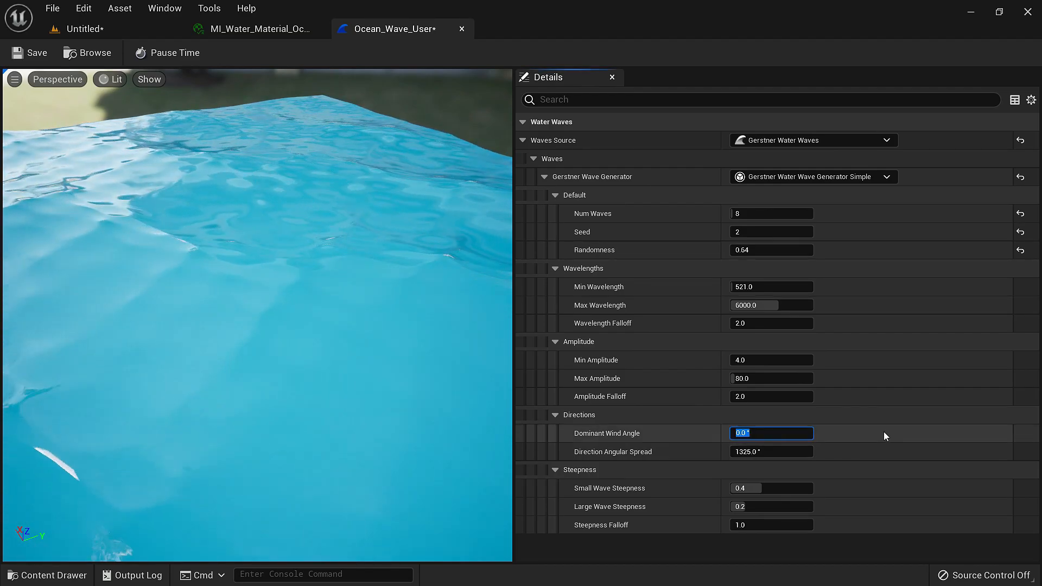
text(45)
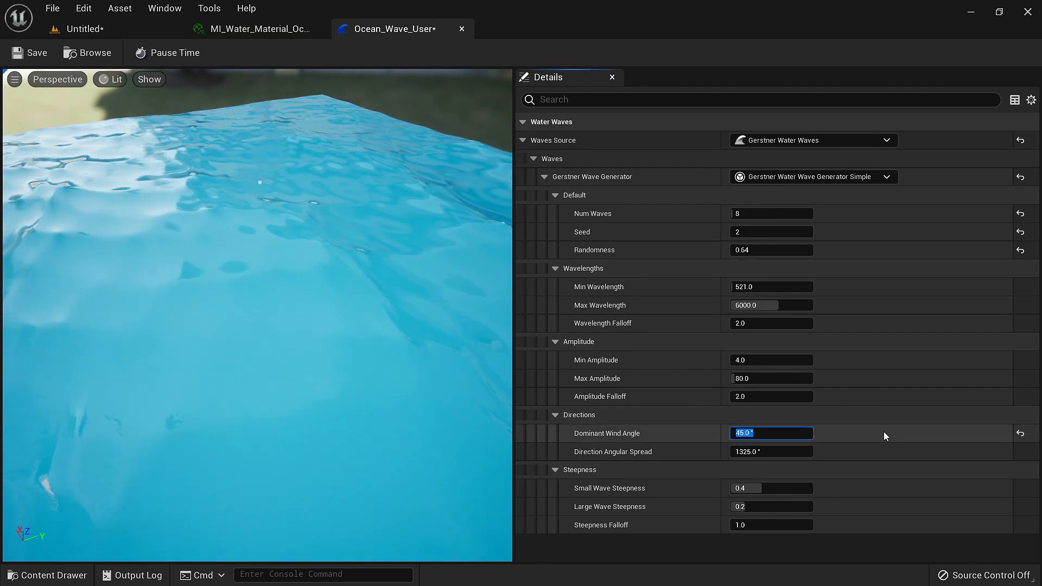
click(781, 452)
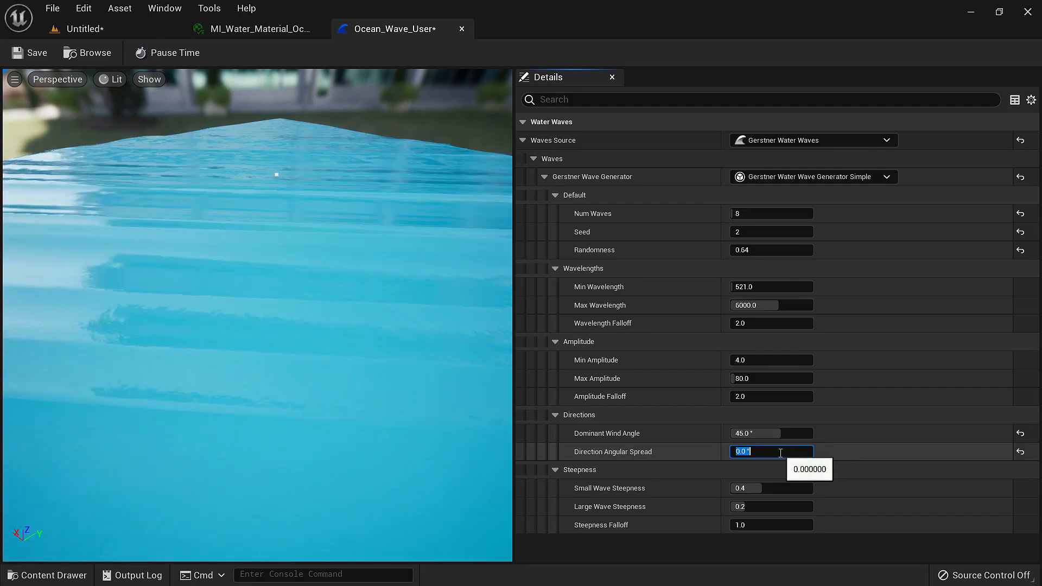
text(0)
key(Return)
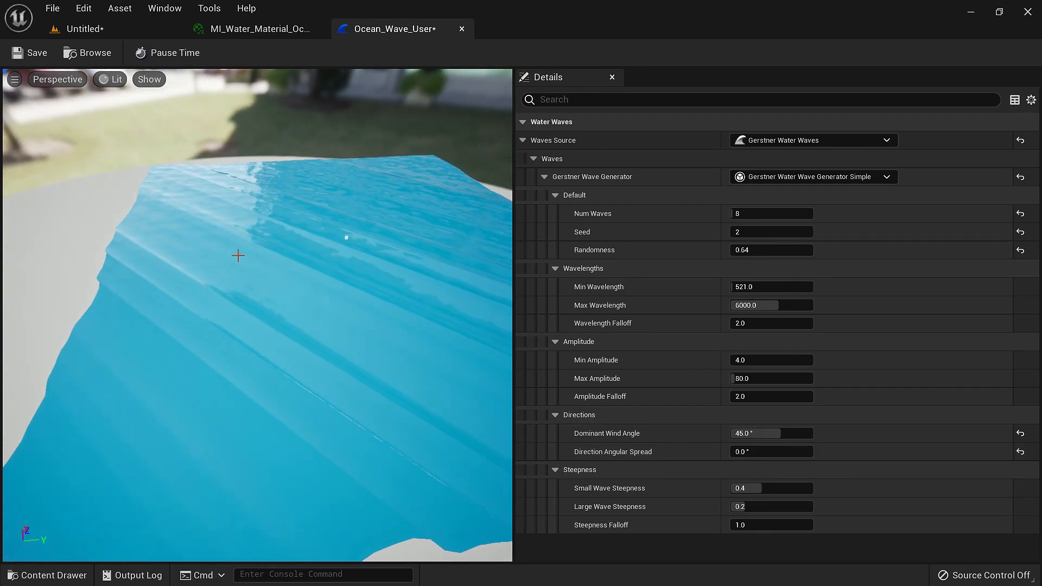
drag(755, 433, 793, 433)
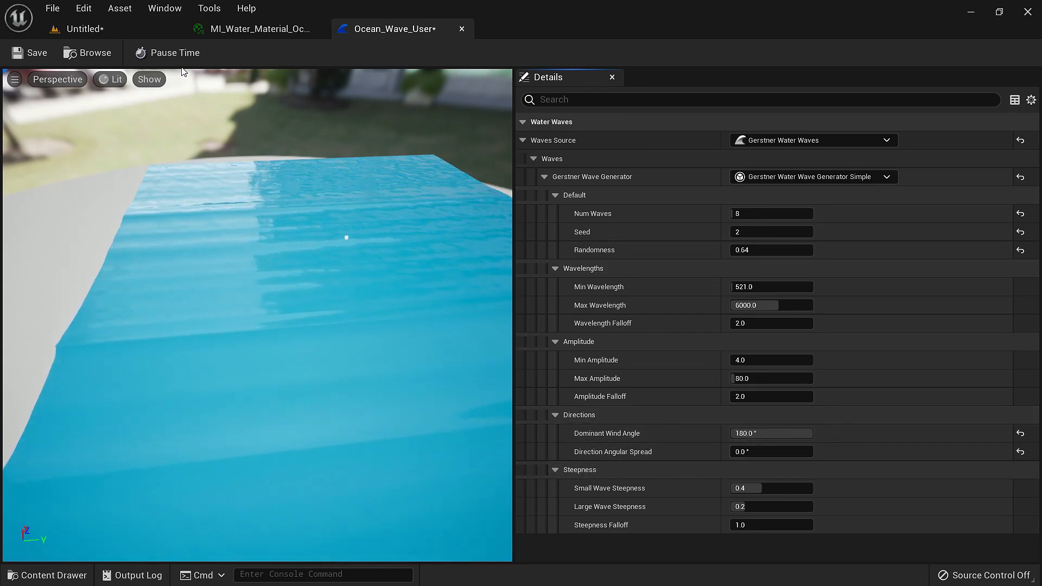
Try Direction Angular Spread values of 1°, 10° and 20°, and raise the spread to about 83°
mouse_move(748, 452)
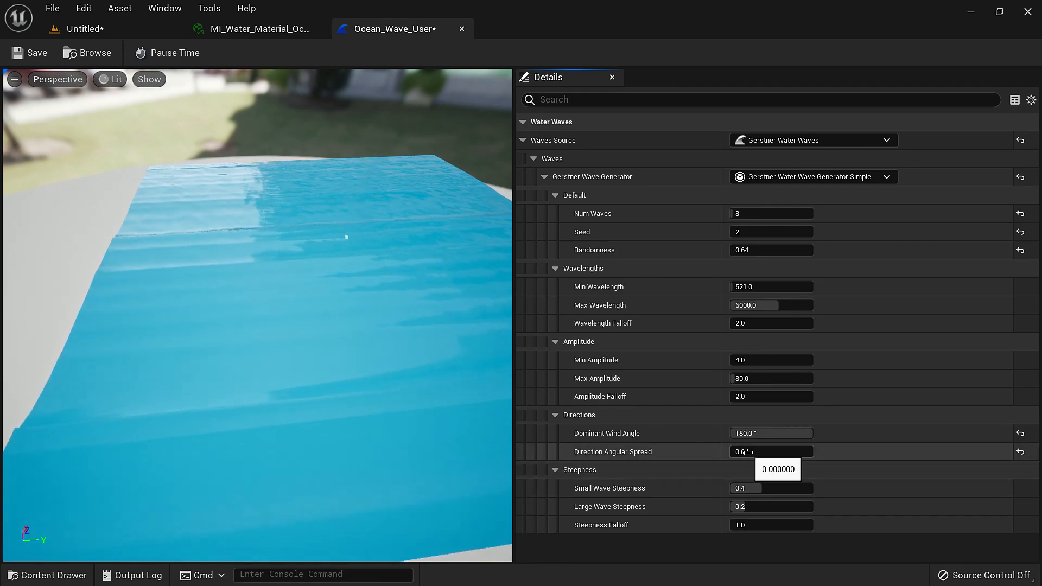
drag(753, 452, 757, 454)
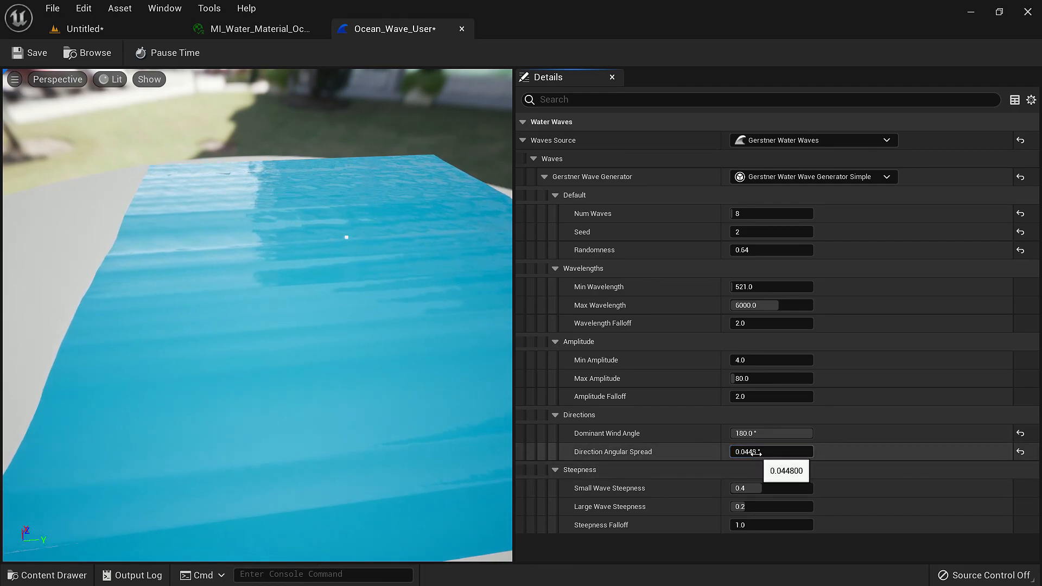
click(760, 456)
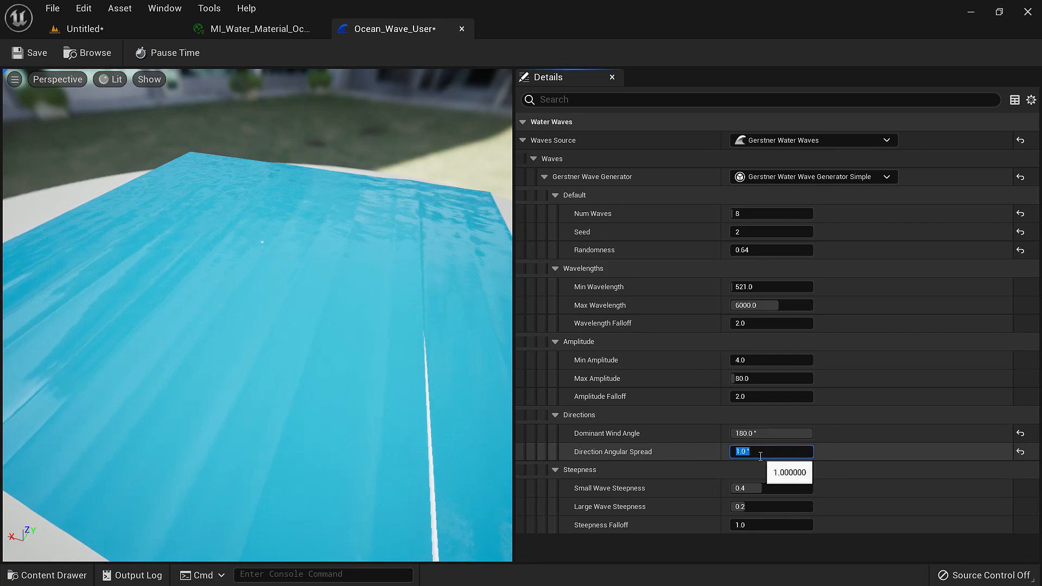
text(1)
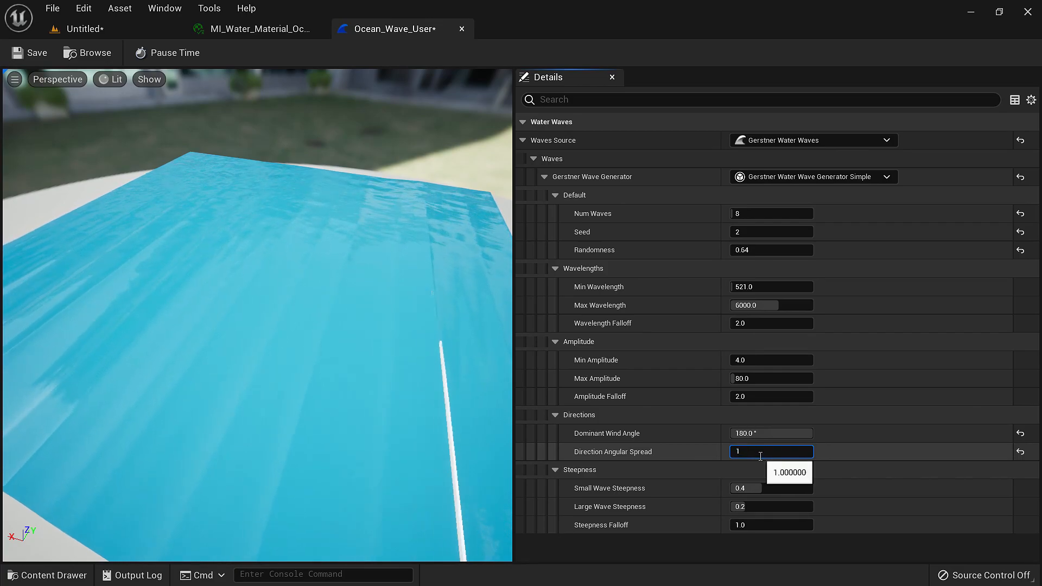
text(0)
key(Return)
text(20)
key(Return)
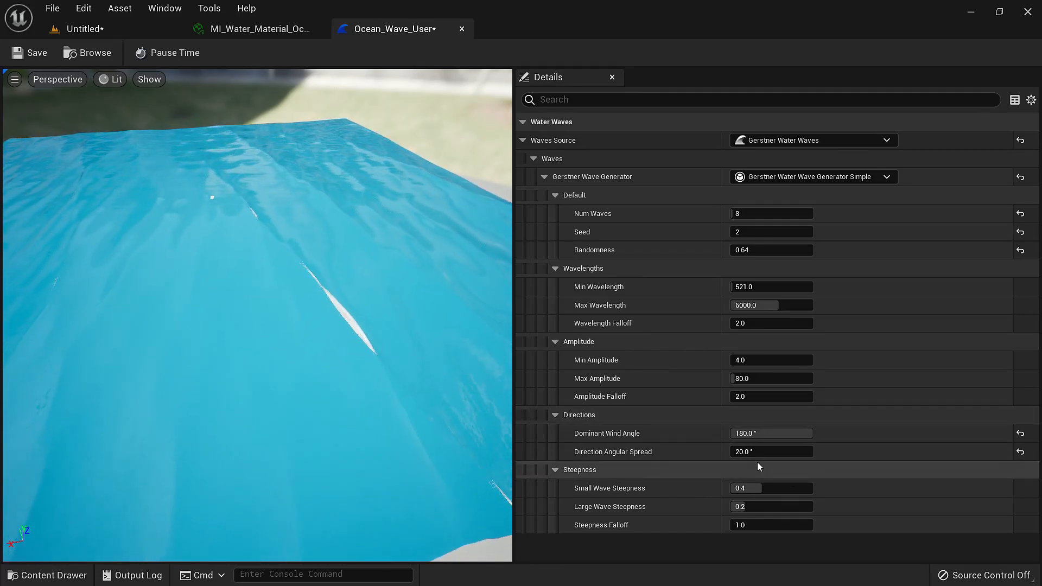
drag(757, 454, 668, 444)
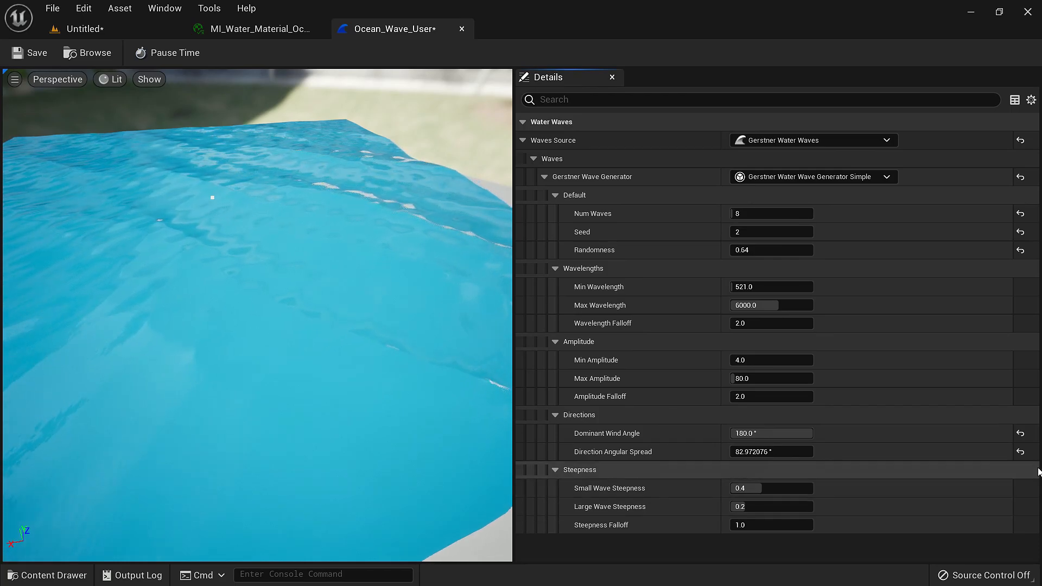
Reset Direction Angular Spread and Dominant Wind Angle to their defaults, close the wave asset and return to the level
click(1021, 452)
click(1020, 434)
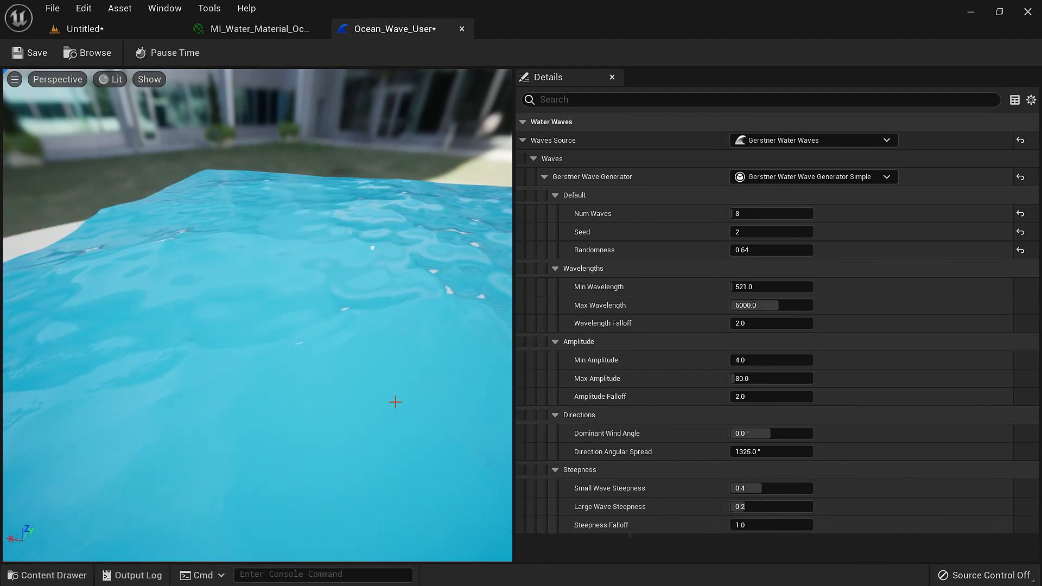
click(462, 28)
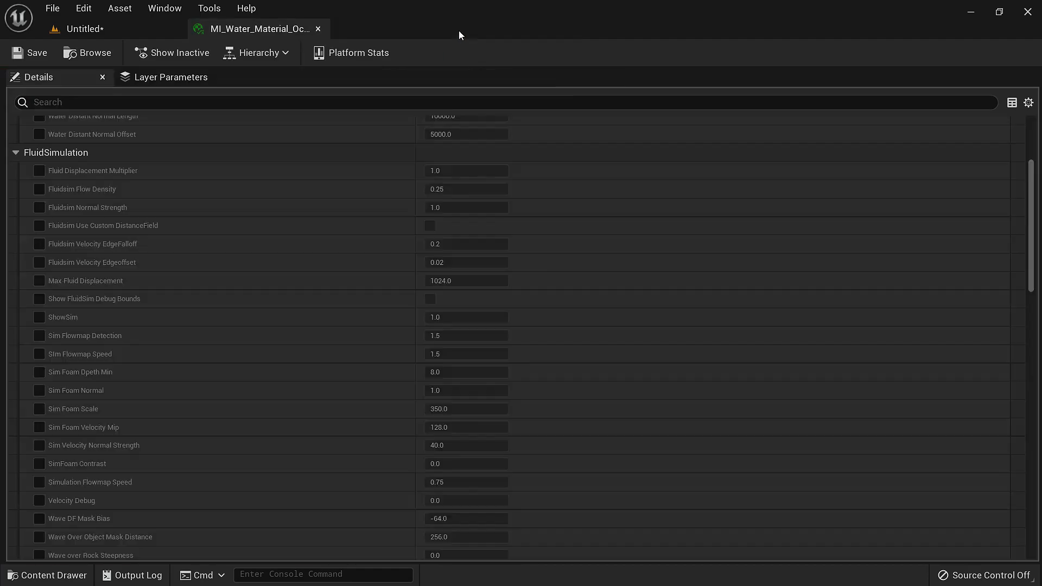
click(144, 25)
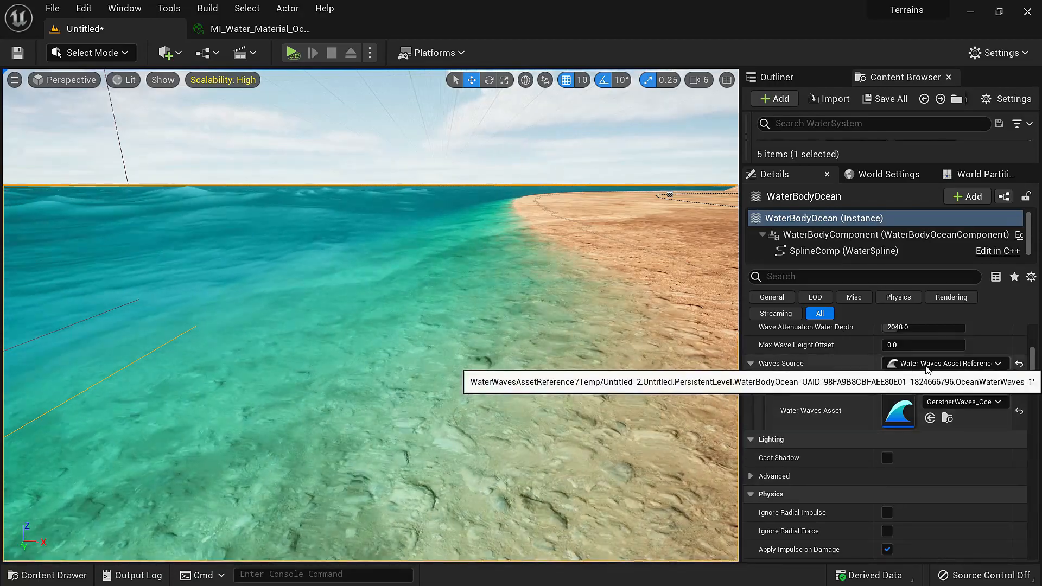
Try Gerstner Water Waves as the ocean's Waves Source, expand its generator settings, and restore Water Waves Asset Reference
click(926, 363)
click(951, 365)
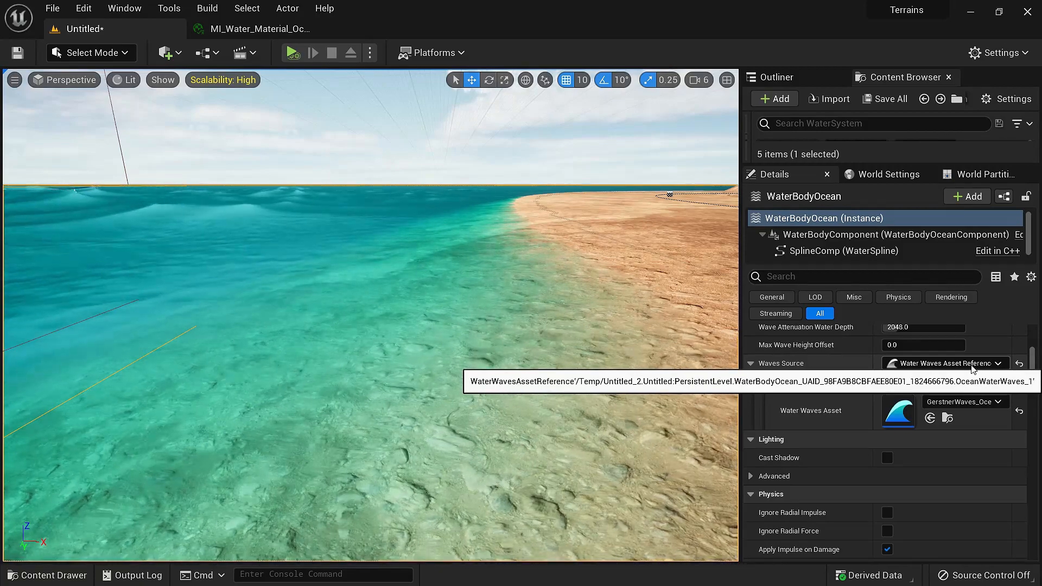
click(971, 367)
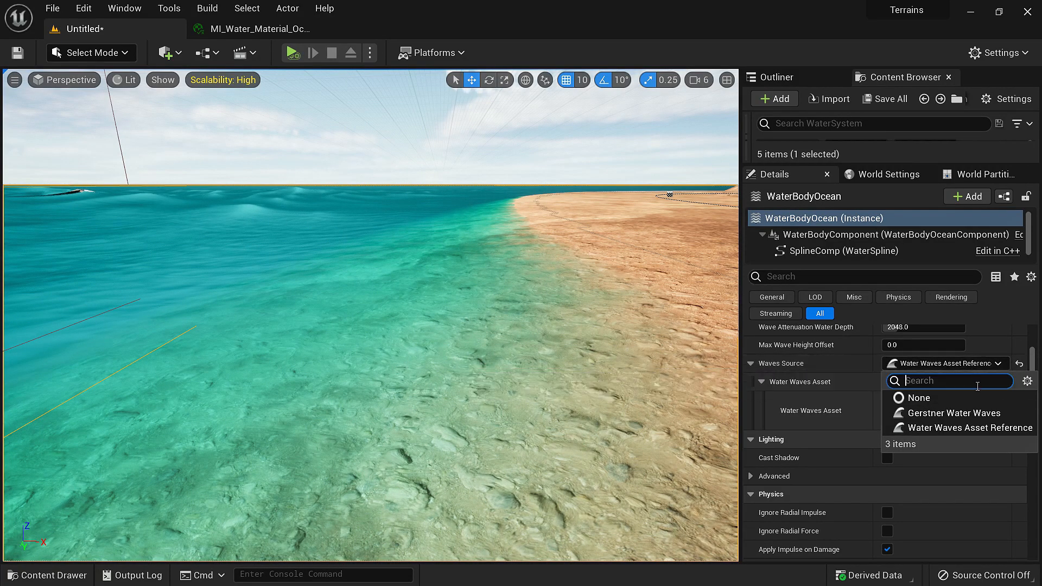
click(970, 414)
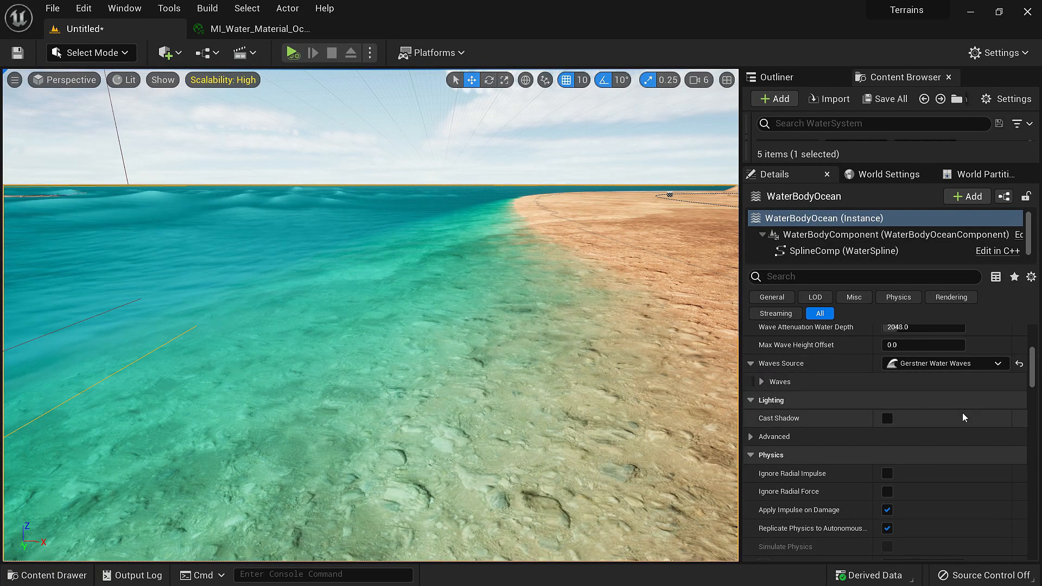
click(773, 400)
click(784, 418)
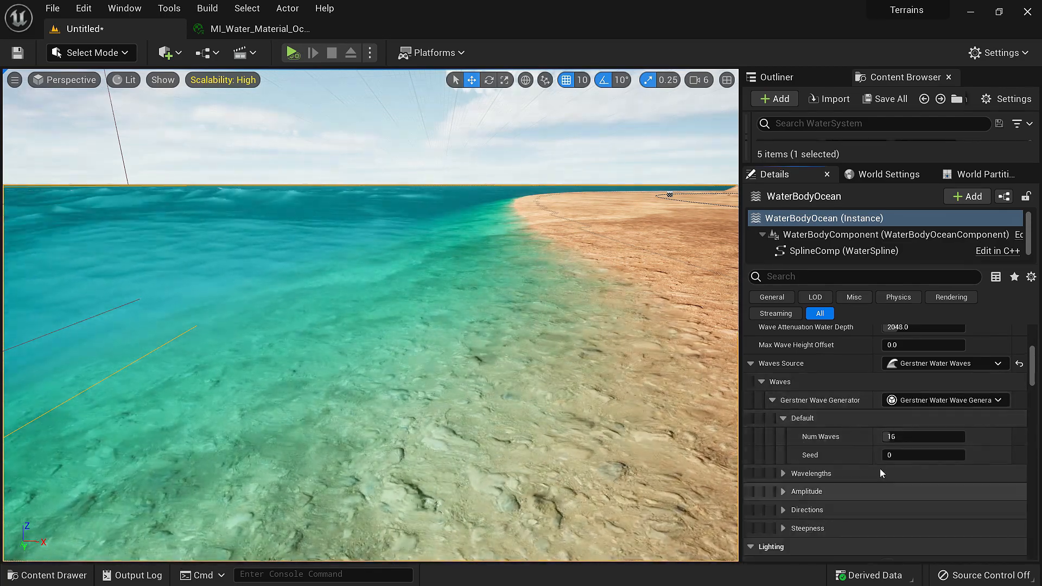
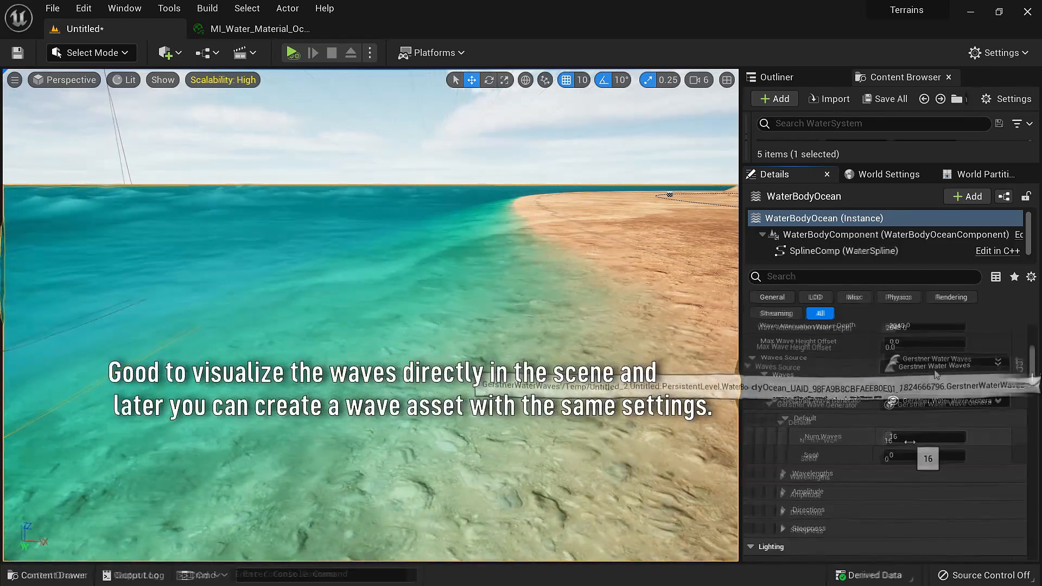
click(942, 364)
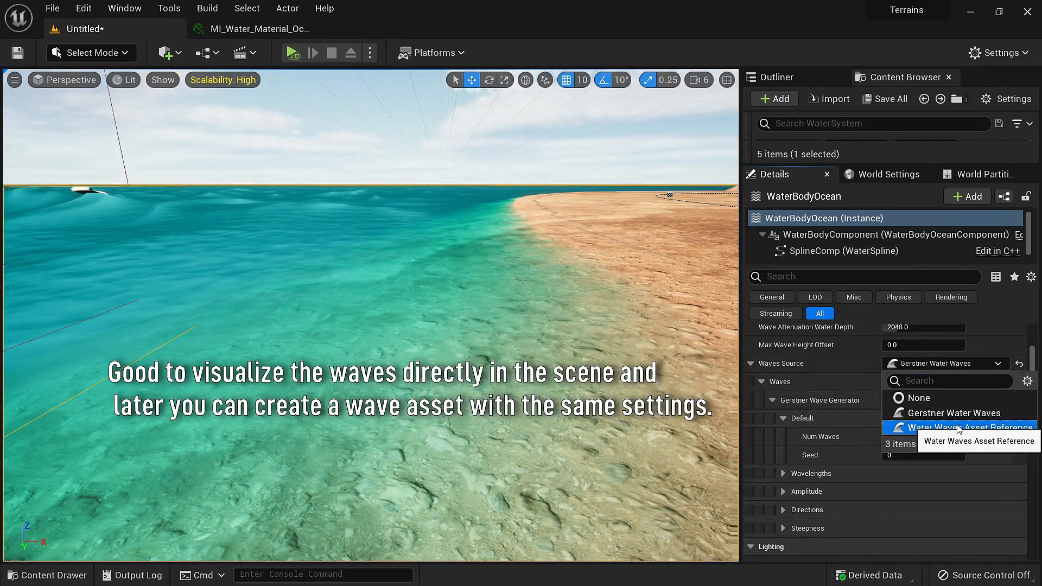
click(959, 429)
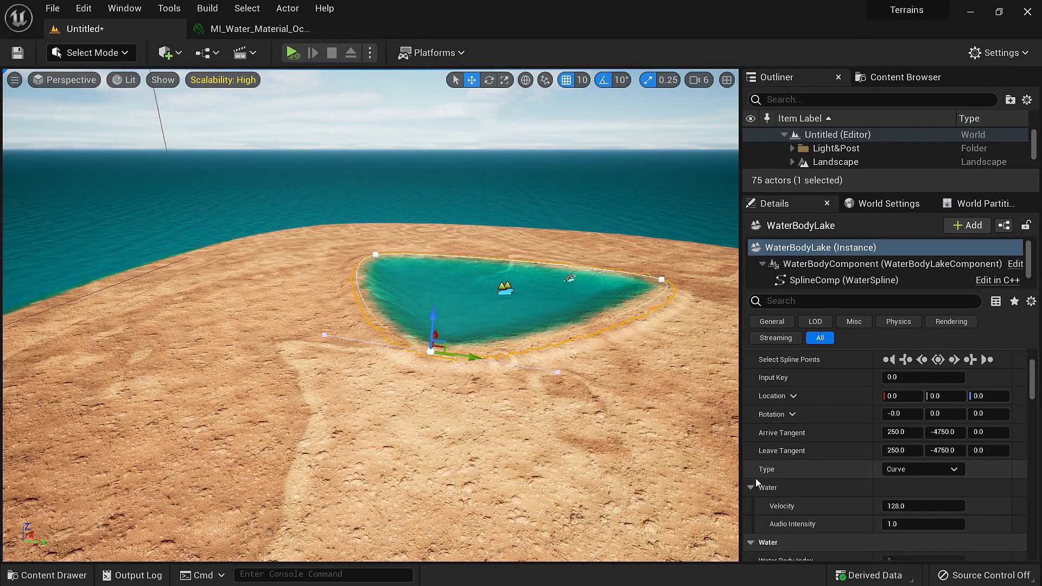
Examine the lake water body's spline point, water and wave settings, and focus the view on the lake
key(w)
right_drag(673, 435, 569, 381)
scroll(947, 477, down, 3)
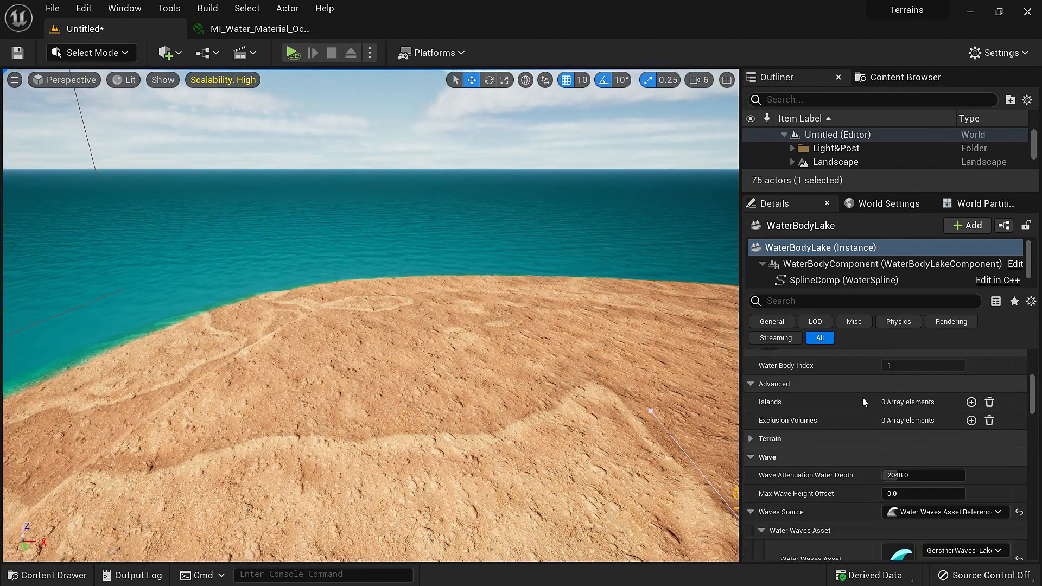
scroll(885, 480, up, 3)
scroll(885, 476, up, 2)
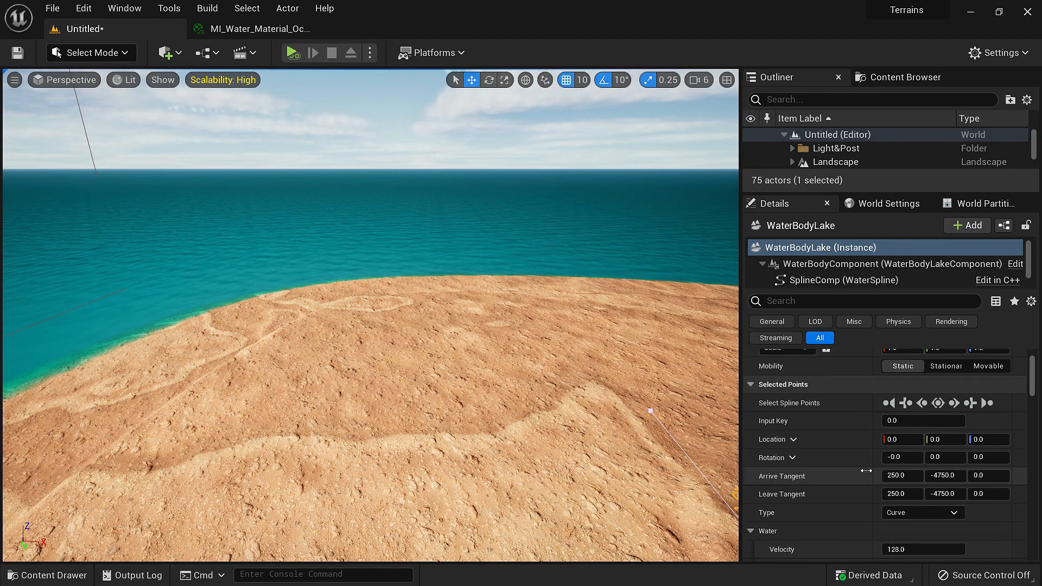
scroll(787, 506, down, 2)
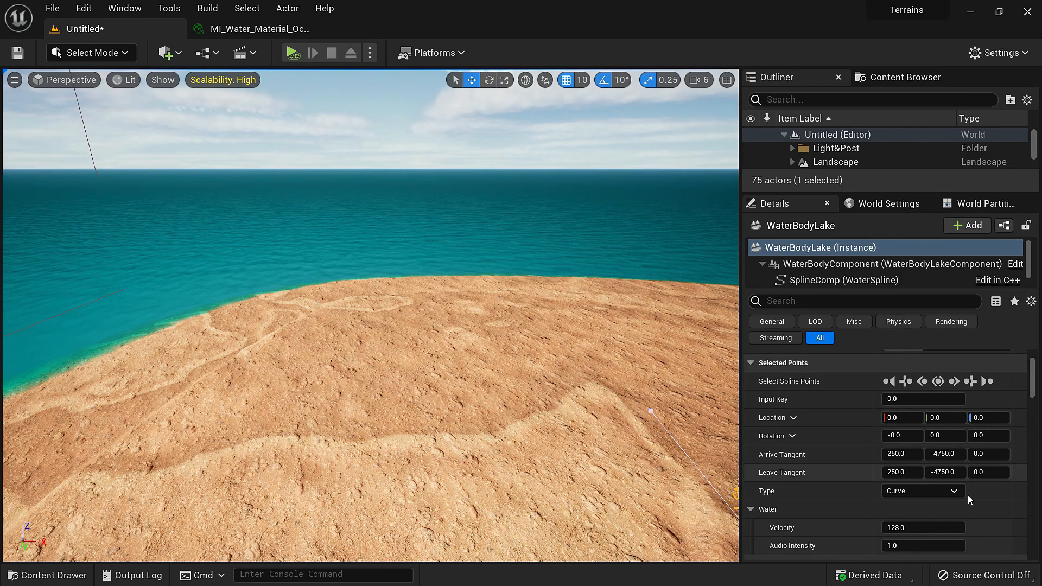
key(f)
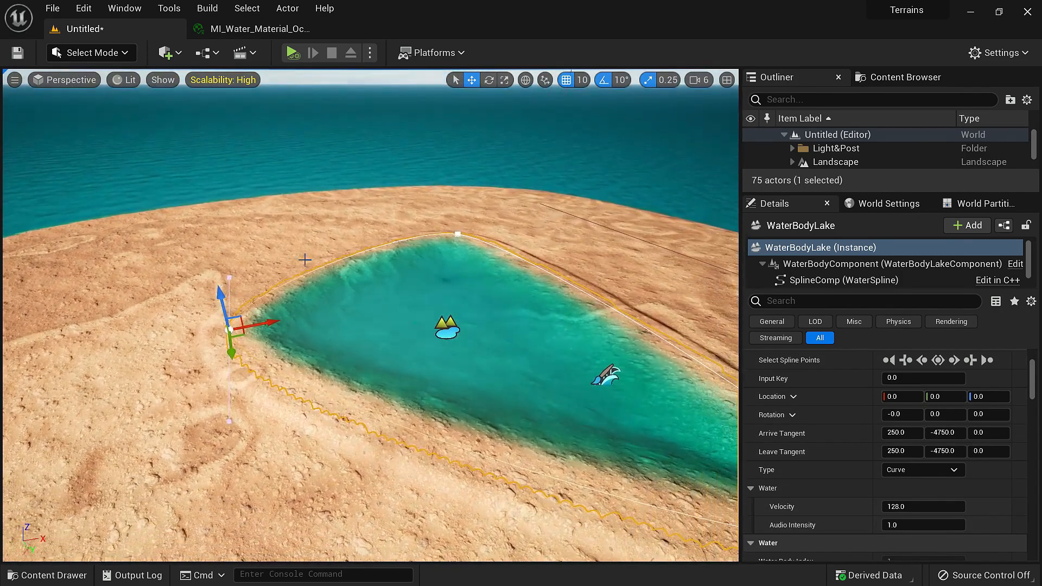
Add a Water Body River to the level and position it beside the lake at the height of the lake's water
click(173, 54)
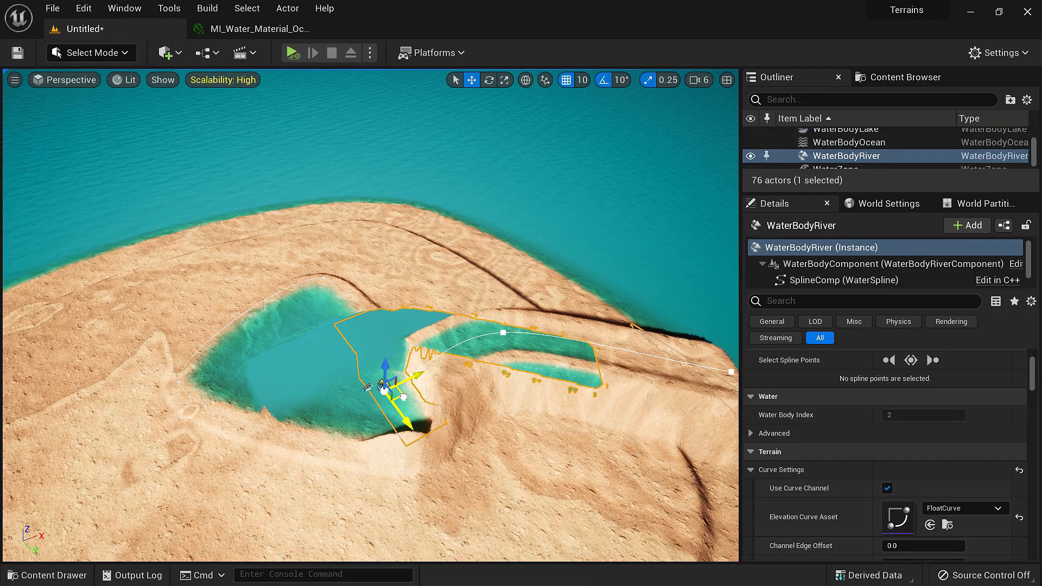
drag(404, 397, 414, 433)
right_drag(414, 433, 438, 358)
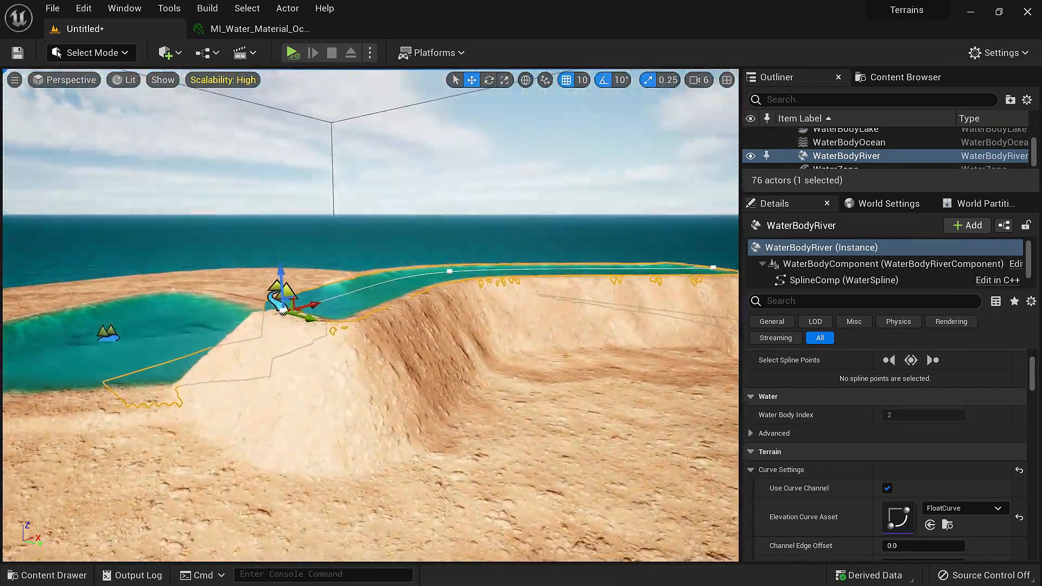
right_drag(321, 369, 320, 340)
drag(294, 347, 297, 400)
right_drag(388, 348, 340, 400)
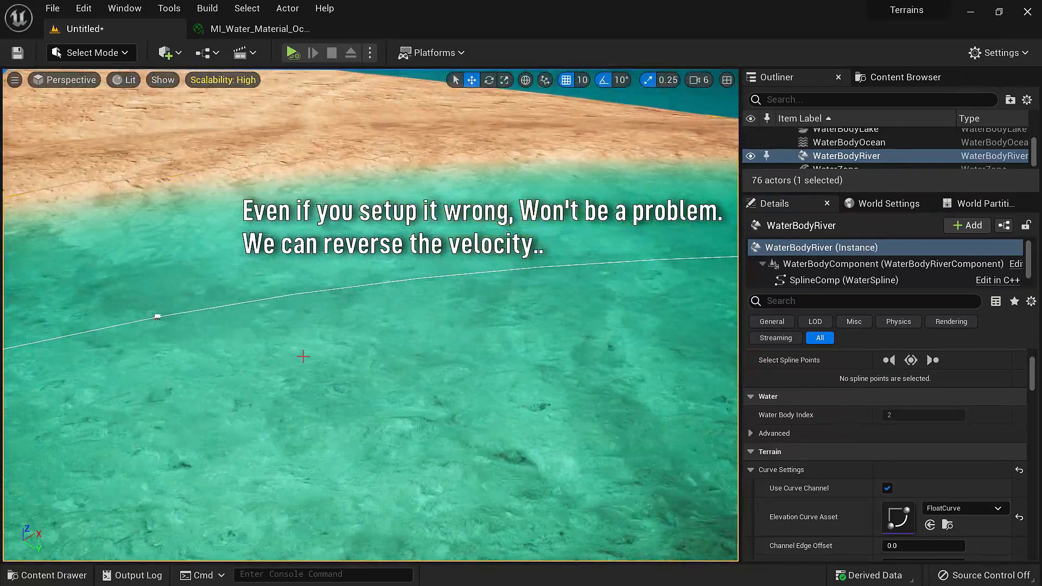
right_drag(480, 266, 396, 260)
Move the river's first spline point into the lake so the river starts in its water
click(349, 429)
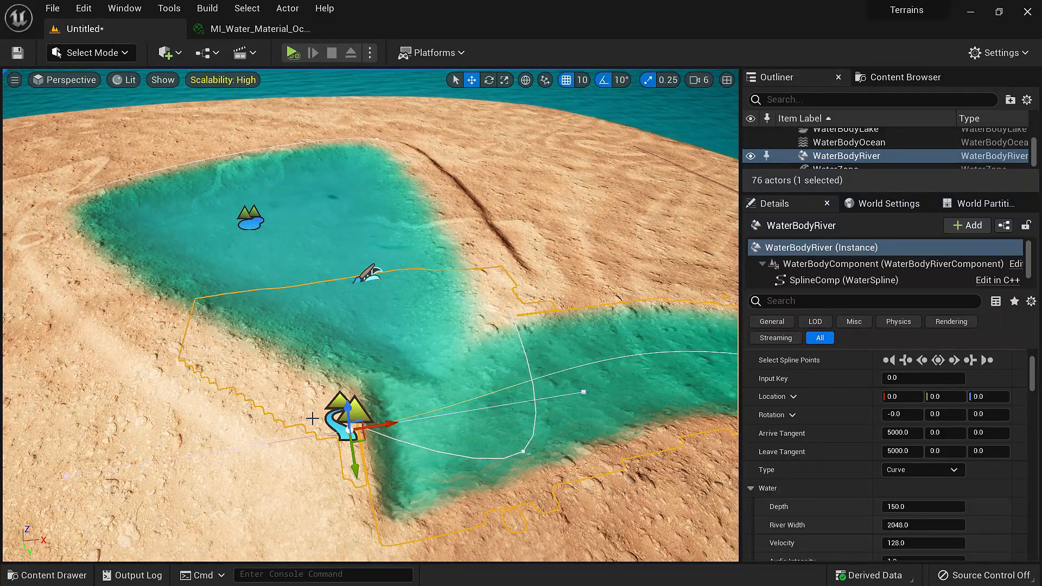
drag(381, 340, 399, 312)
right_drag(399, 313, 362, 351)
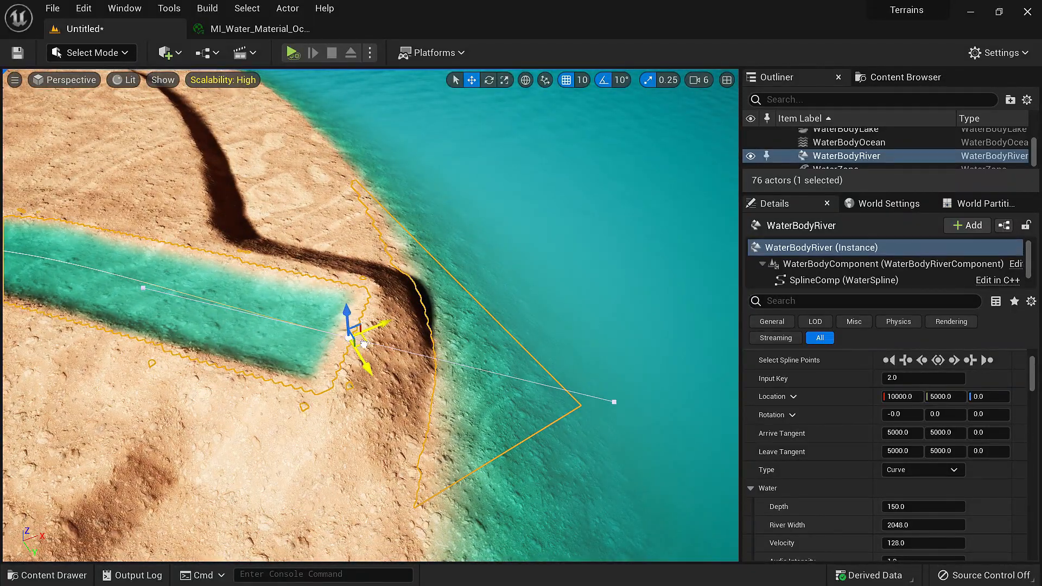
Move the river's last spline point out into the ocean at X 14290, Y 6380, and adjust its height near the water surface
mouse_move(424, 291)
right_down()
mouse_move(411, 287)
mouse_move(441, 297)
right_up()
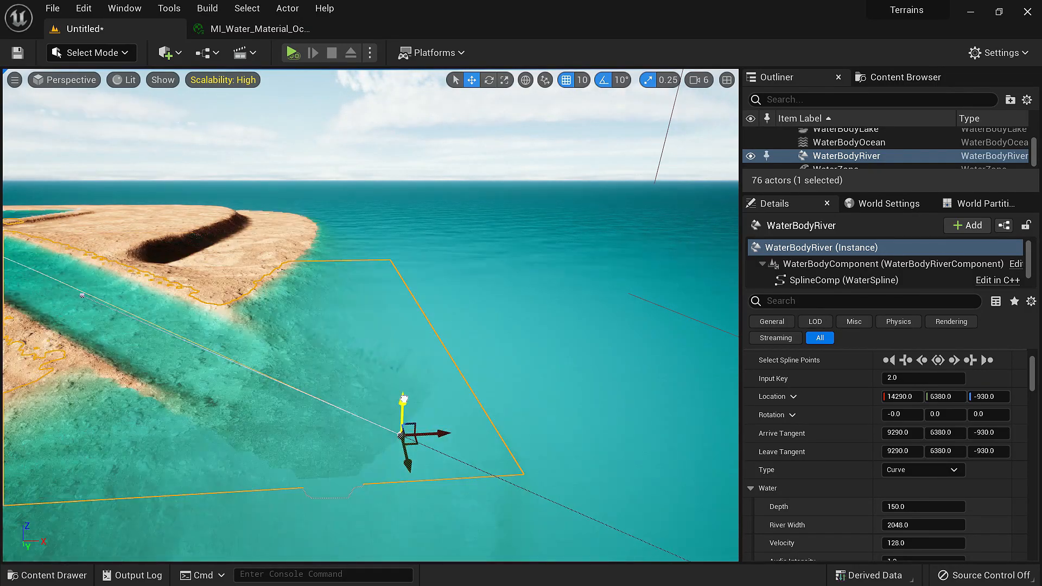
right_drag(368, 376, 377, 374)
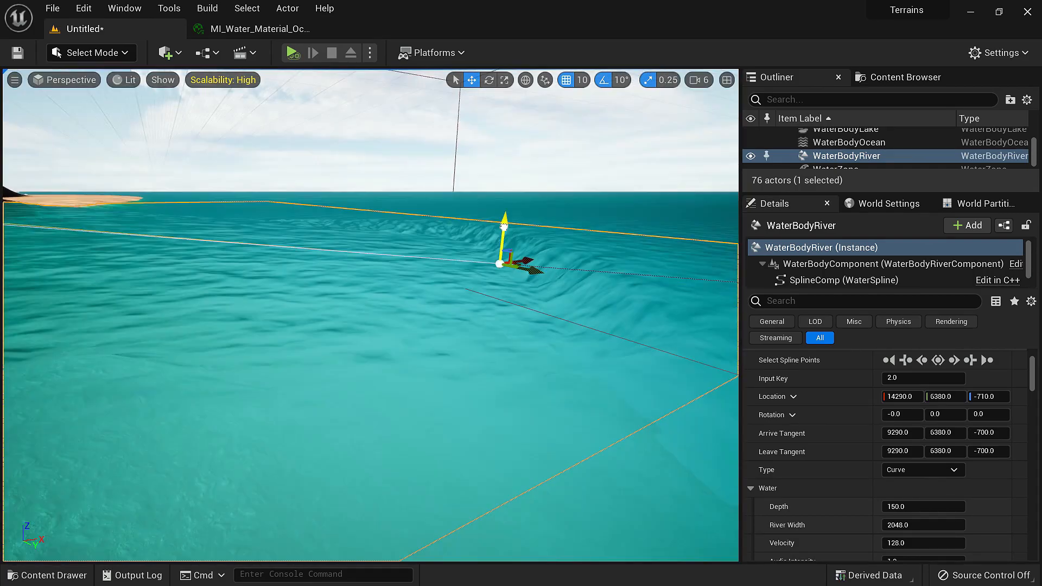
drag(502, 213, 504, 202)
right_drag(505, 201, 487, 214)
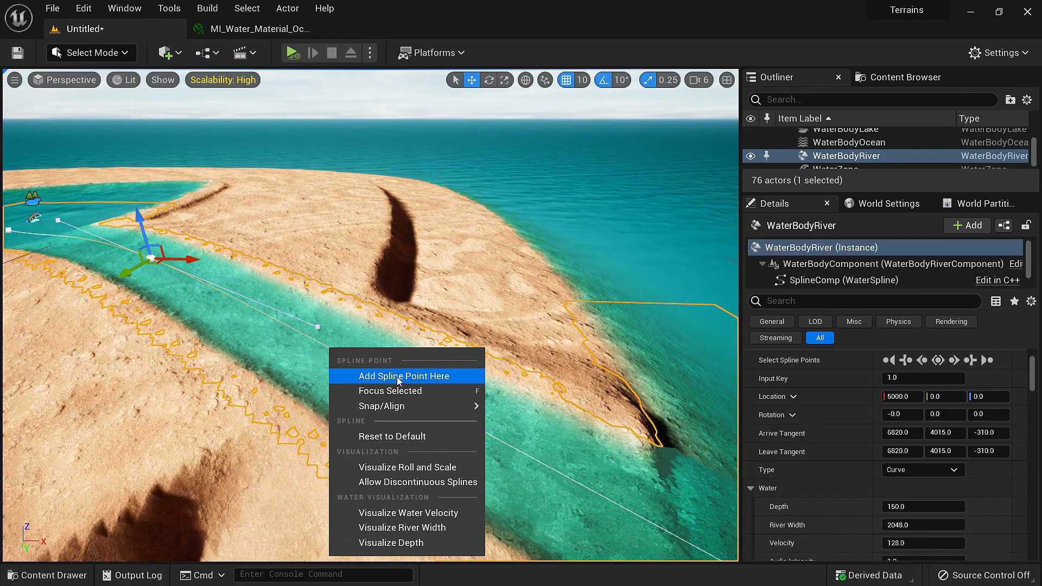
Add a spline point between the river's middle and end points and lower it to about Z -550
right_drag(323, 349, 321, 255)
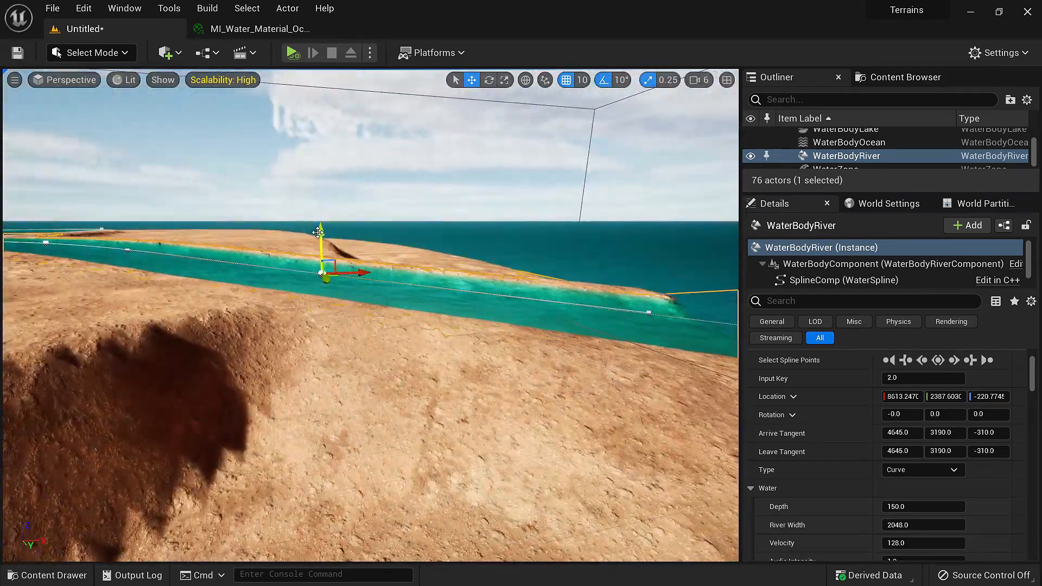
drag(323, 259, 323, 263)
right_drag(345, 293, 239, 294)
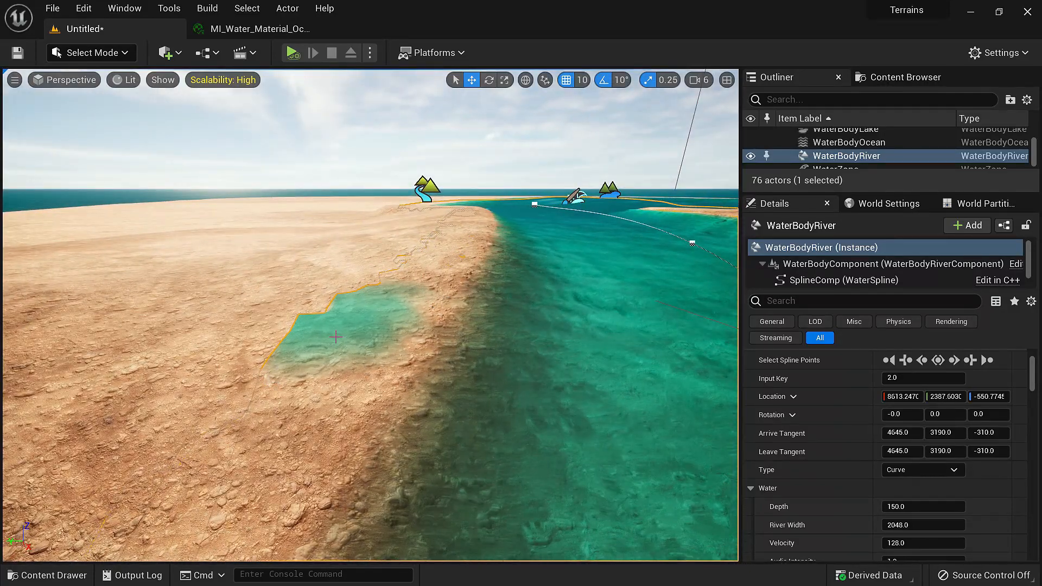
Set the Edge Offset in the river's water heightmap Falloff Settings to 1000
scroll(820, 347, up, 3)
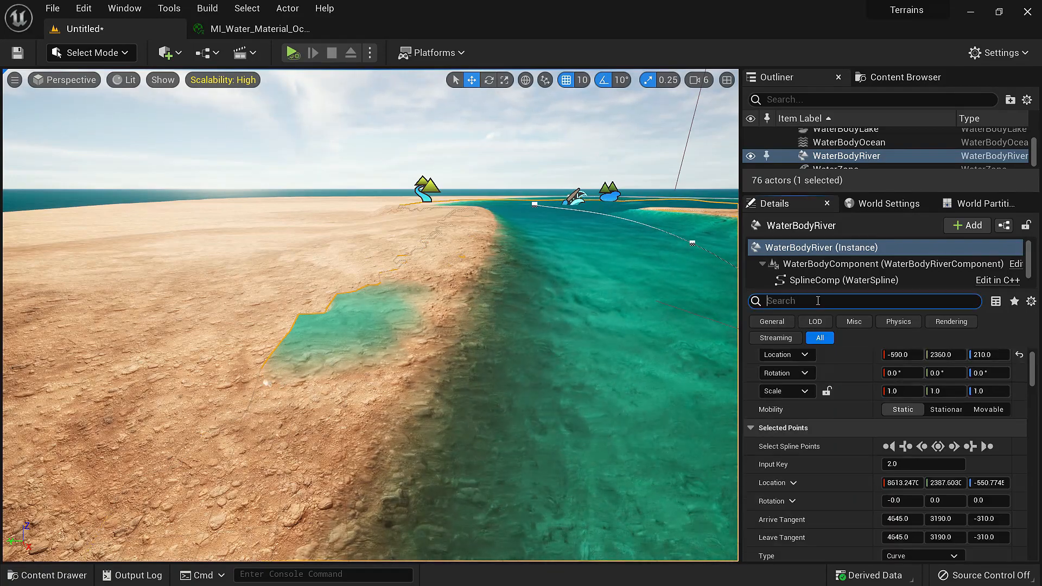
text(g)
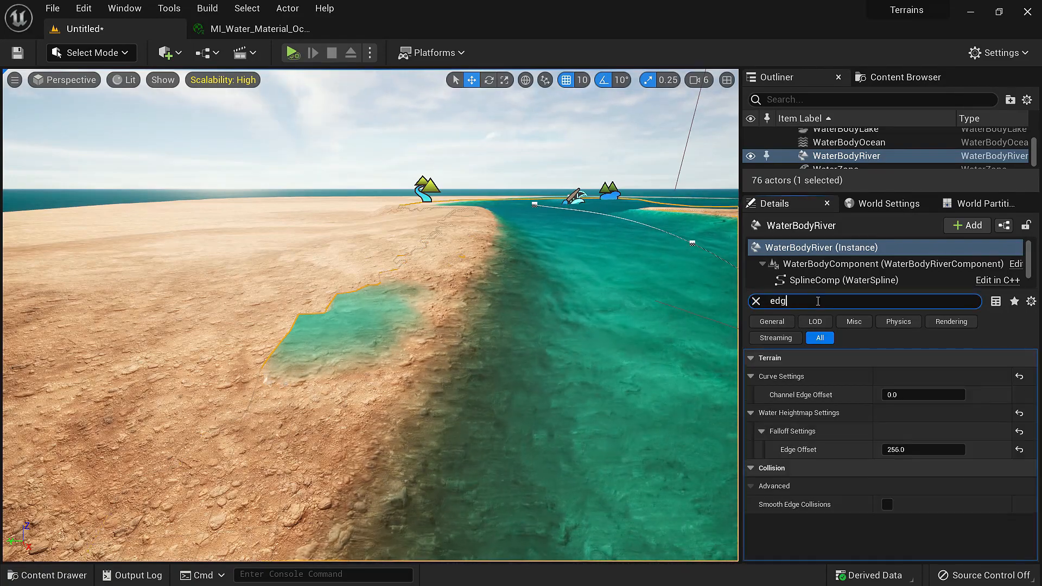
click(917, 449)
text(1000)
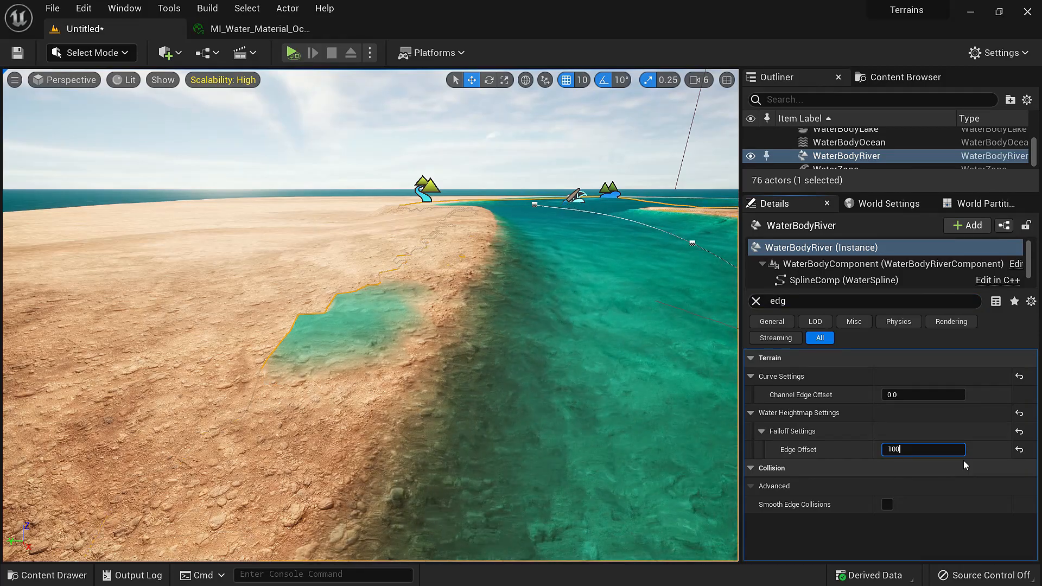
key(Return)
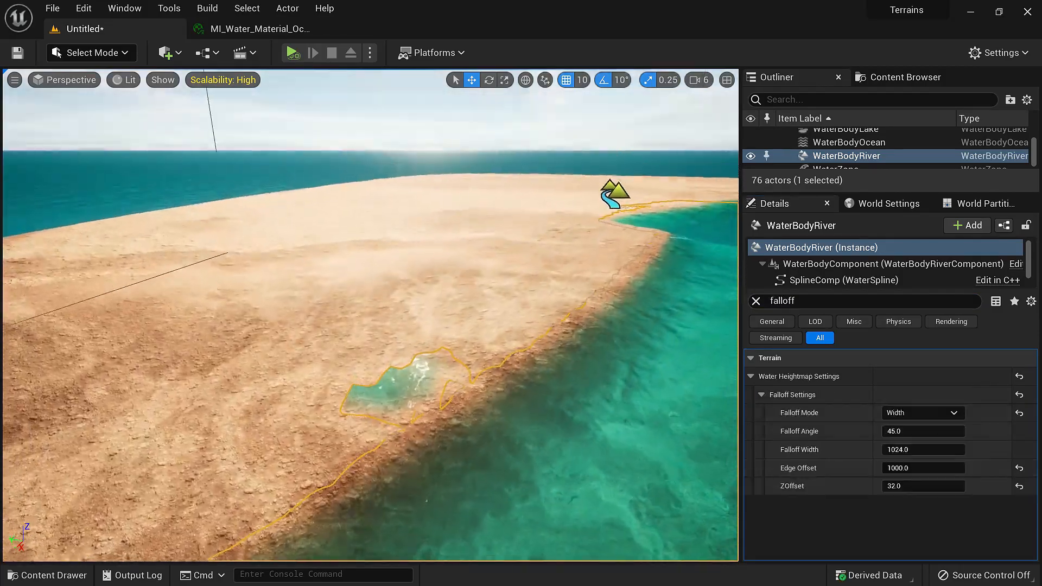
Lower the river's added spline point and move the middle point to X 5530, Y -120, Z 30
right_drag(547, 434, 717, 451)
right_drag(585, 453, 389, 403)
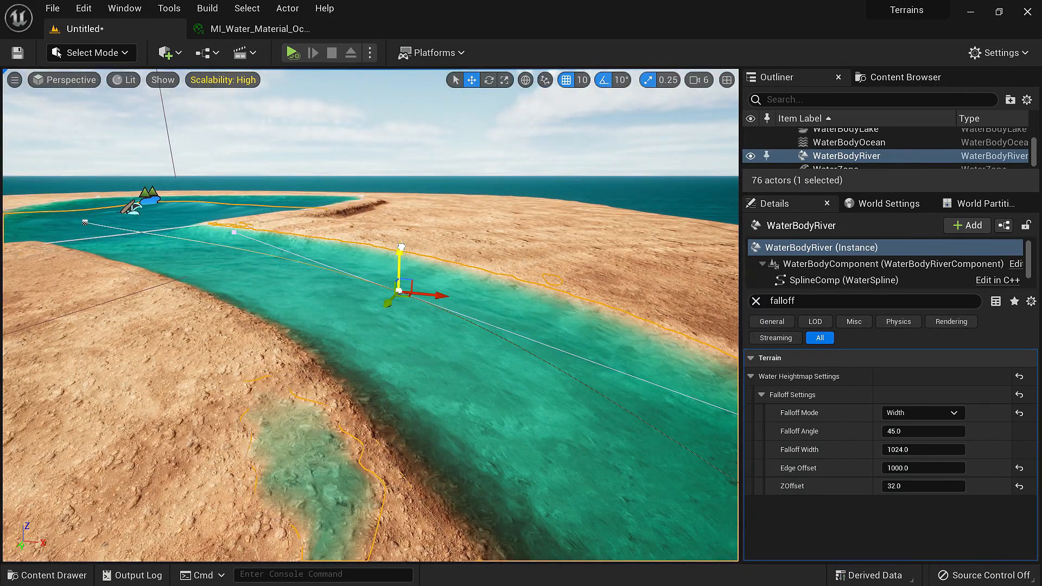
drag(401, 248, 400, 271)
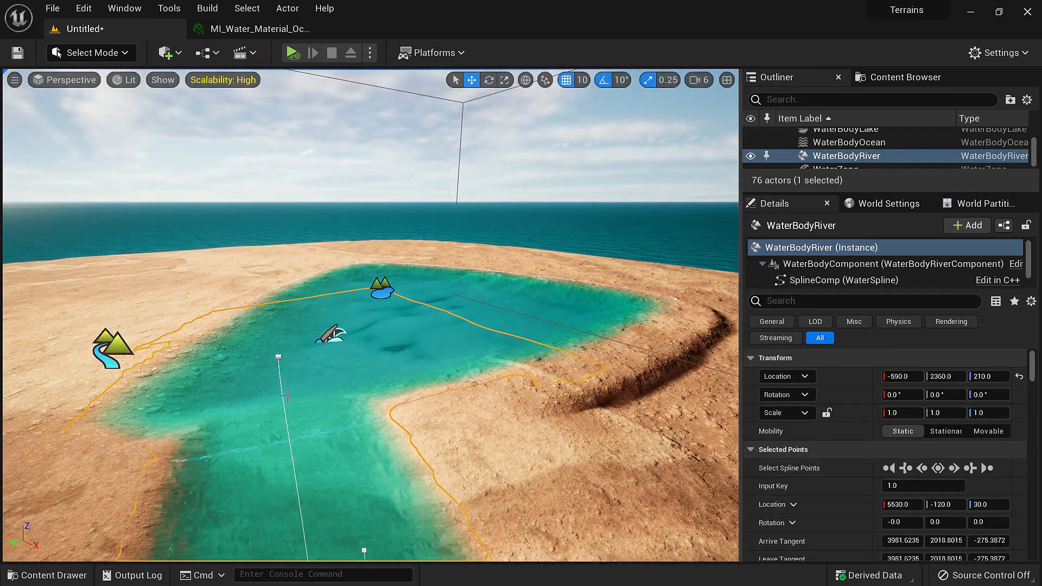
Inspect the river's course from the lake to the ocean and the river's lake and ocean transition materials under Rendering
right_drag(288, 395, 314, 434)
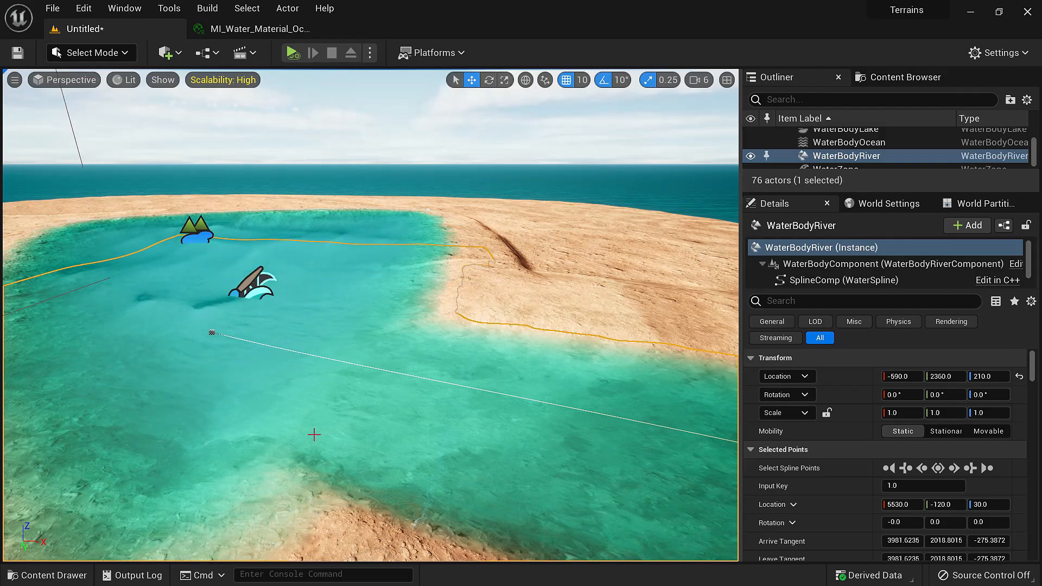
right_drag(347, 337, 412, 364)
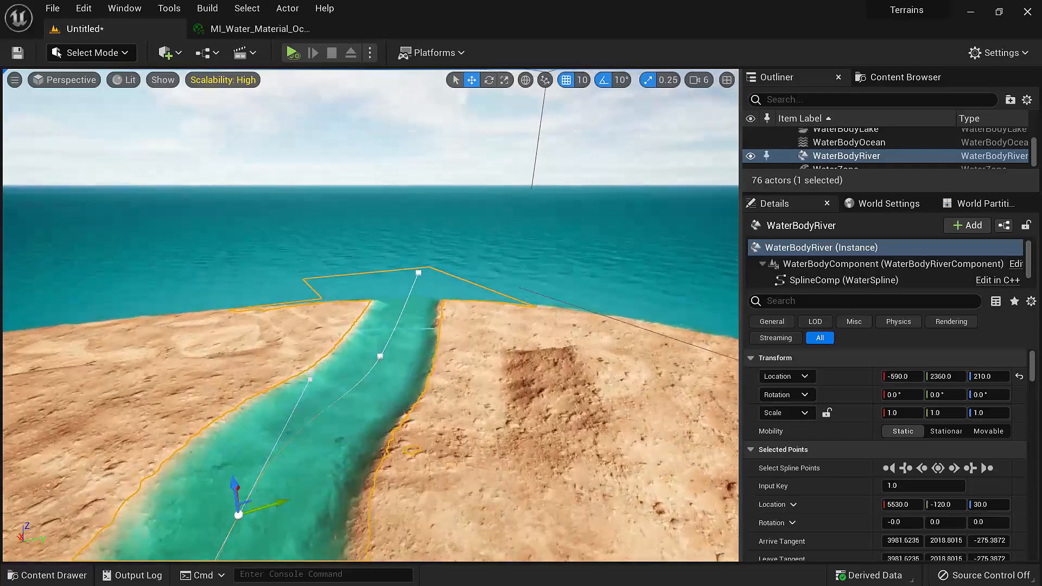
right_drag(413, 318, 342, 336)
right_drag(546, 447, 547, 450)
key(e)
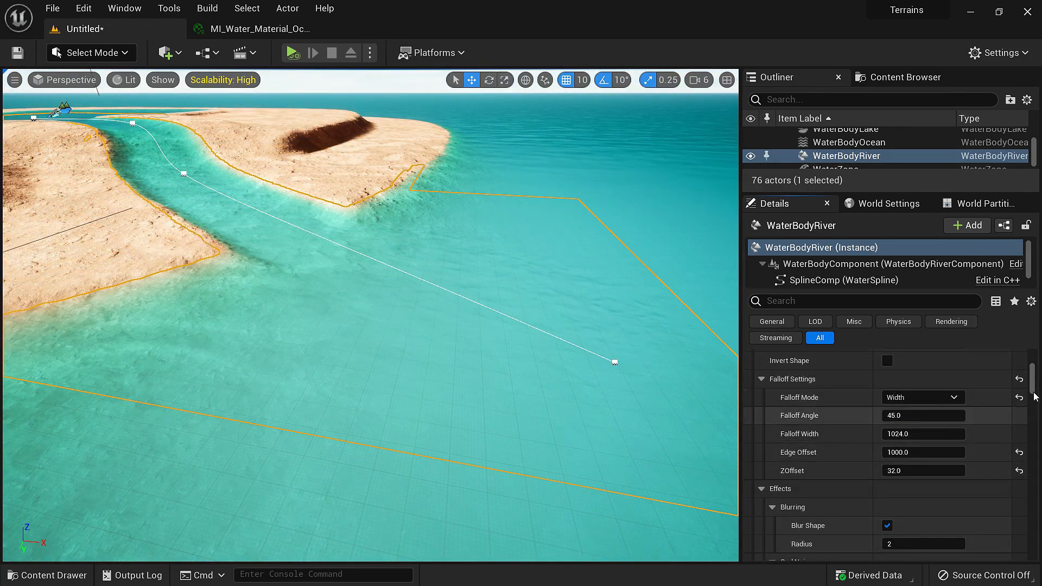
drag(1034, 396, 1035, 436)
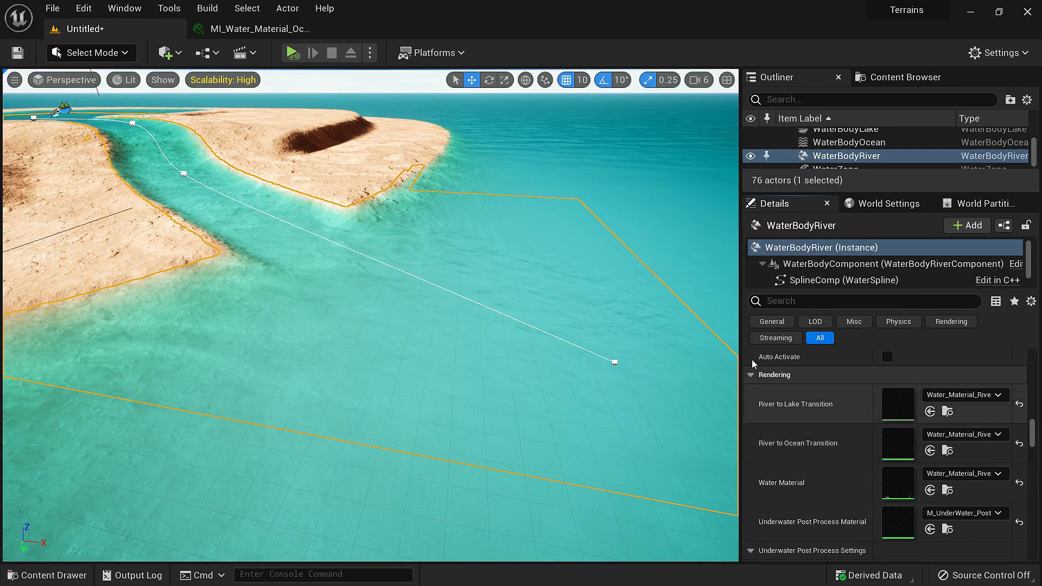
right_drag(498, 284, 425, 347)
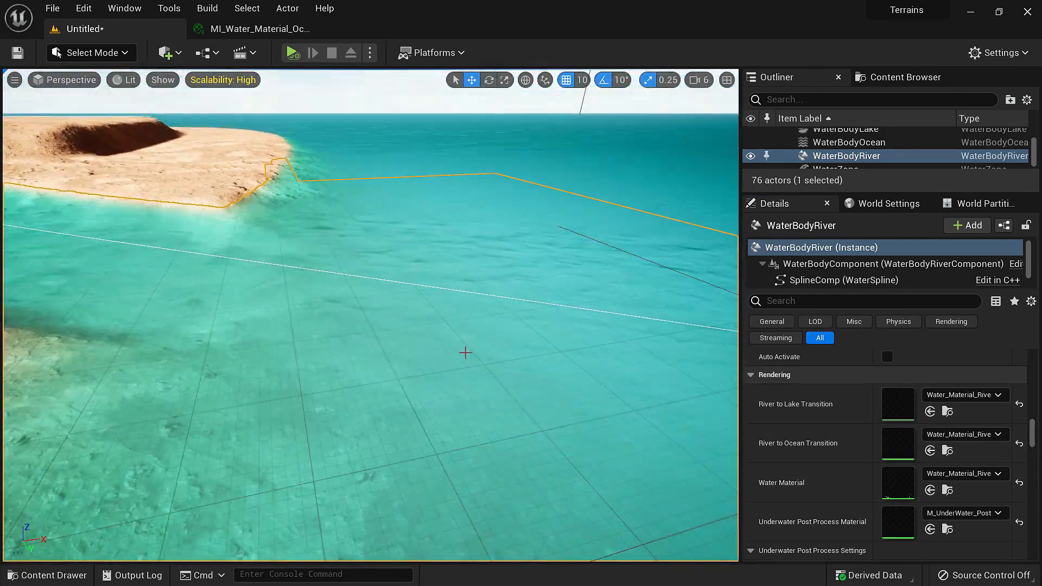
Examine the river mouth from several angles, comparing the river water with the ocean water around the shoreline
right_drag(353, 282, 255, 279)
right_drag(451, 363, 489, 357)
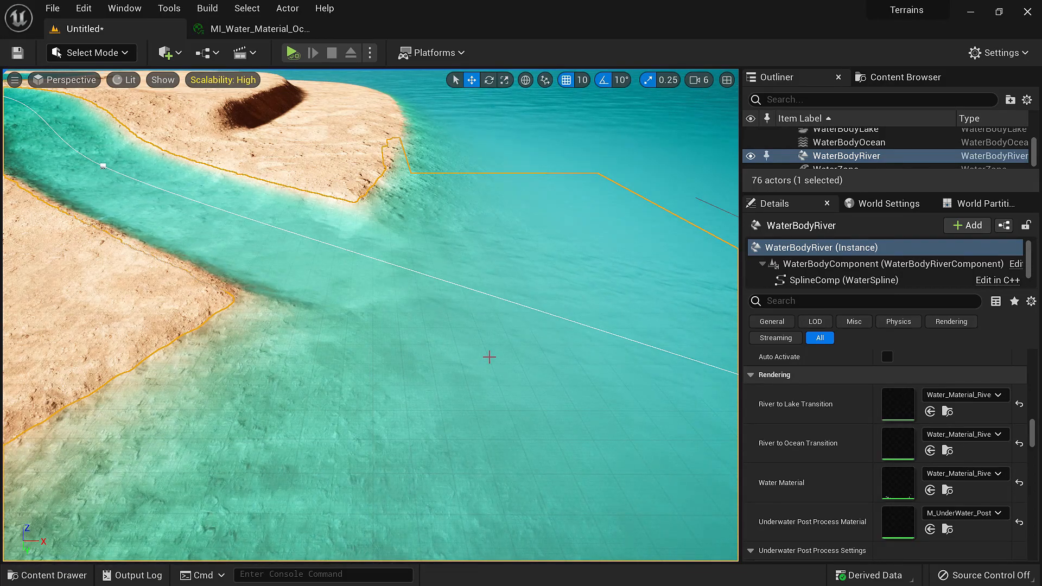
right_drag(490, 358, 589, 353)
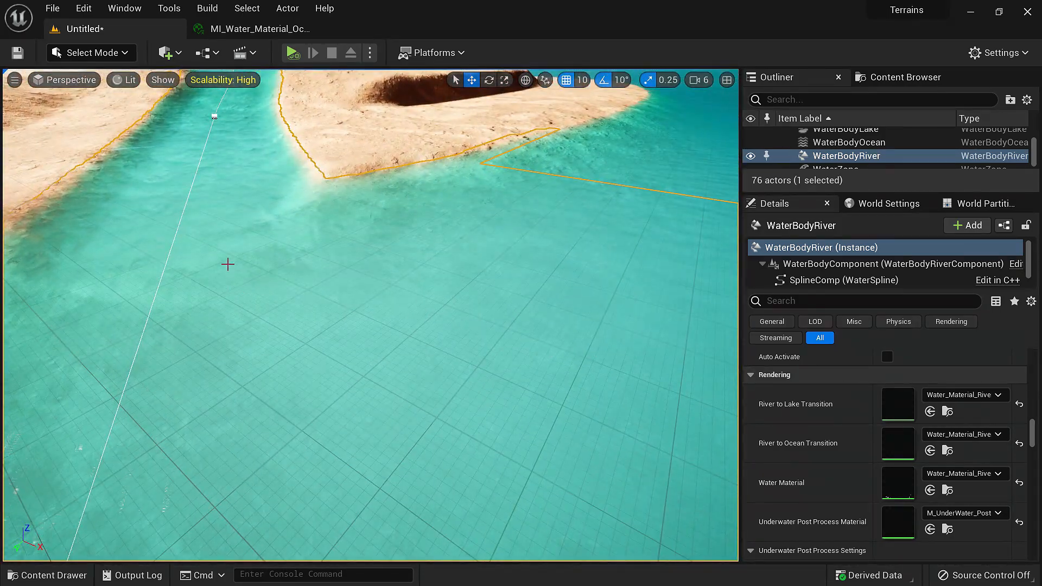
right_drag(242, 370, 434, 235)
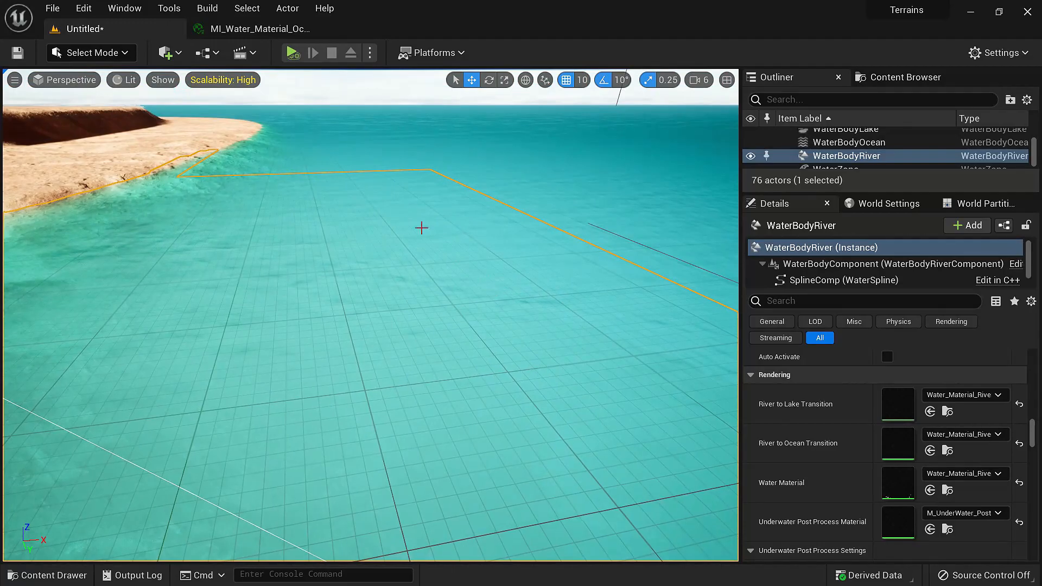
right_drag(375, 270, 436, 328)
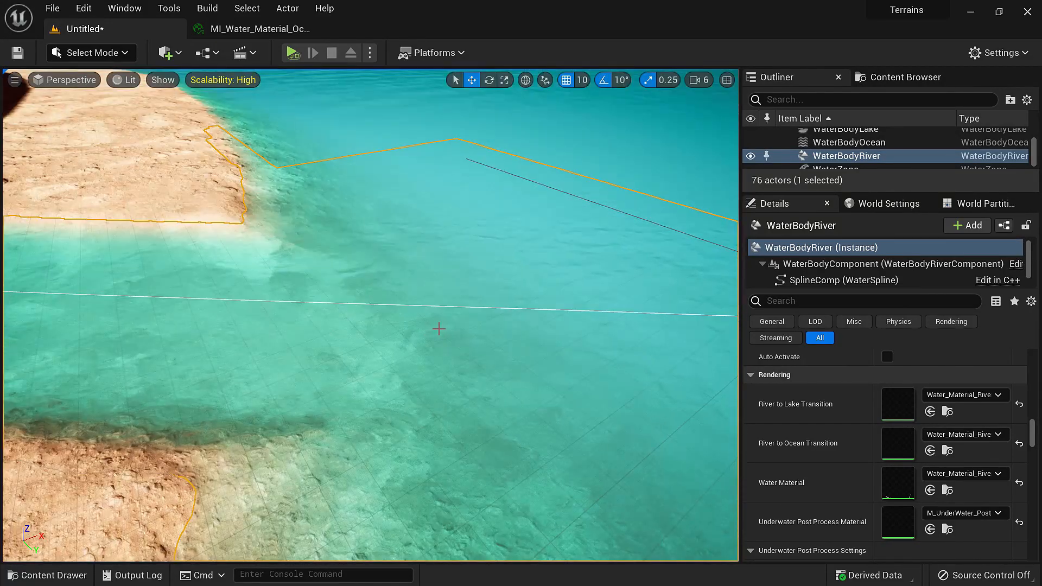
right_drag(491, 353, 413, 314)
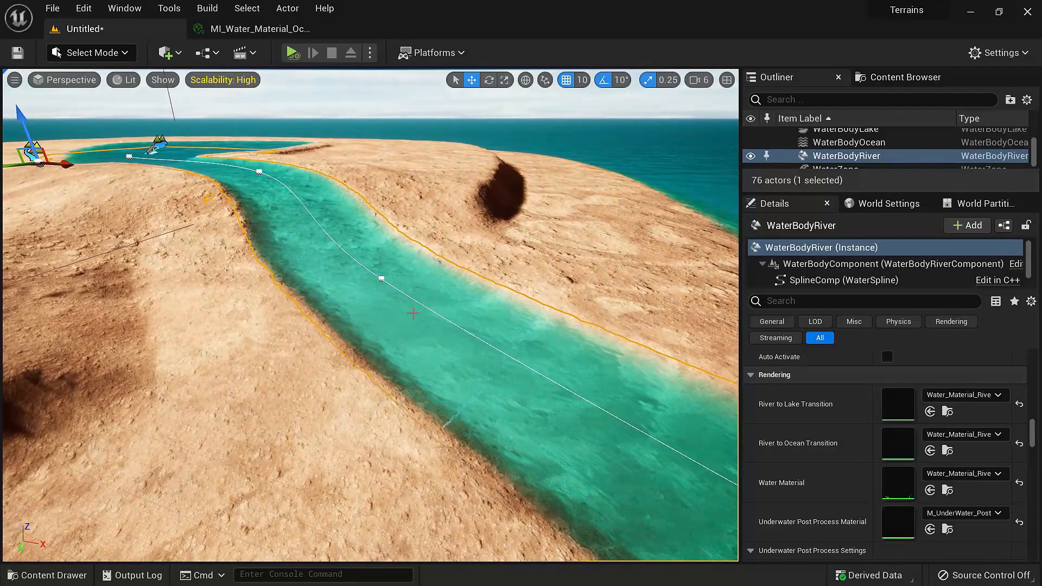
Try a Velocity of 0 on the river's added spline point between its middle and end points
click(381, 277)
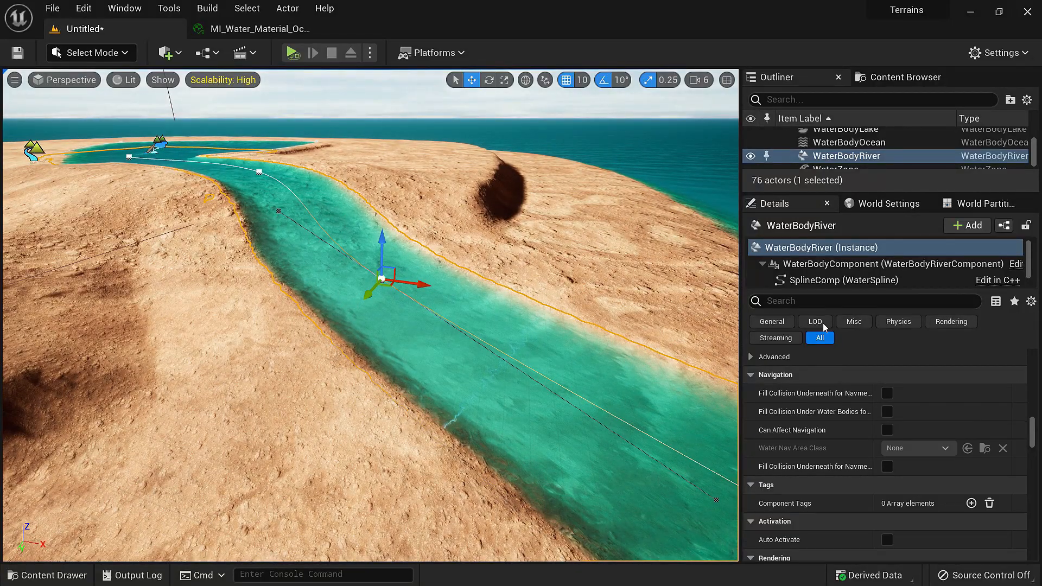
scroll(1033, 425, up, 2)
scroll(834, 454, up, 5)
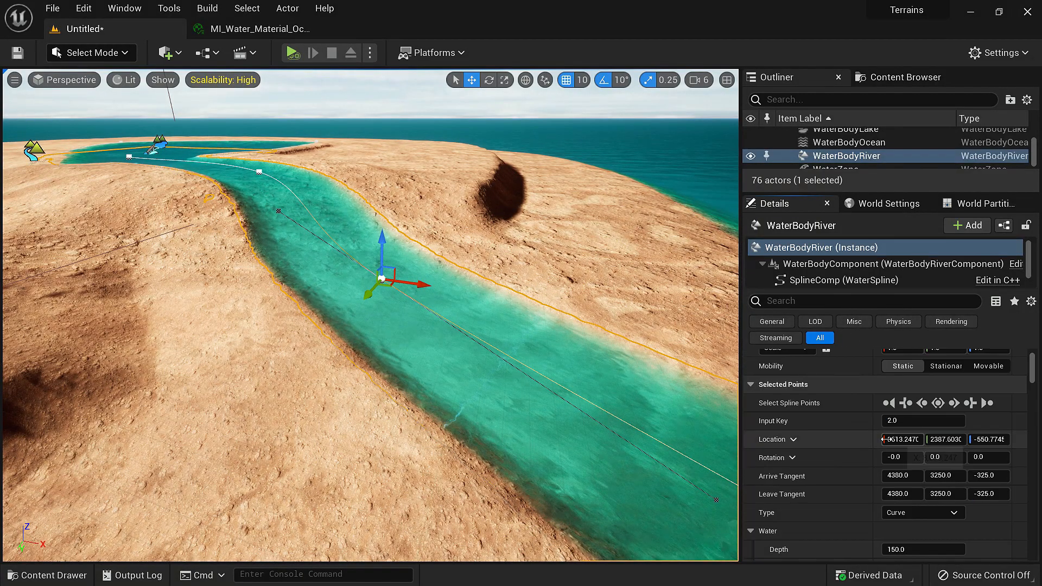
scroll(852, 478, down, 2)
scroll(861, 495, down, 1)
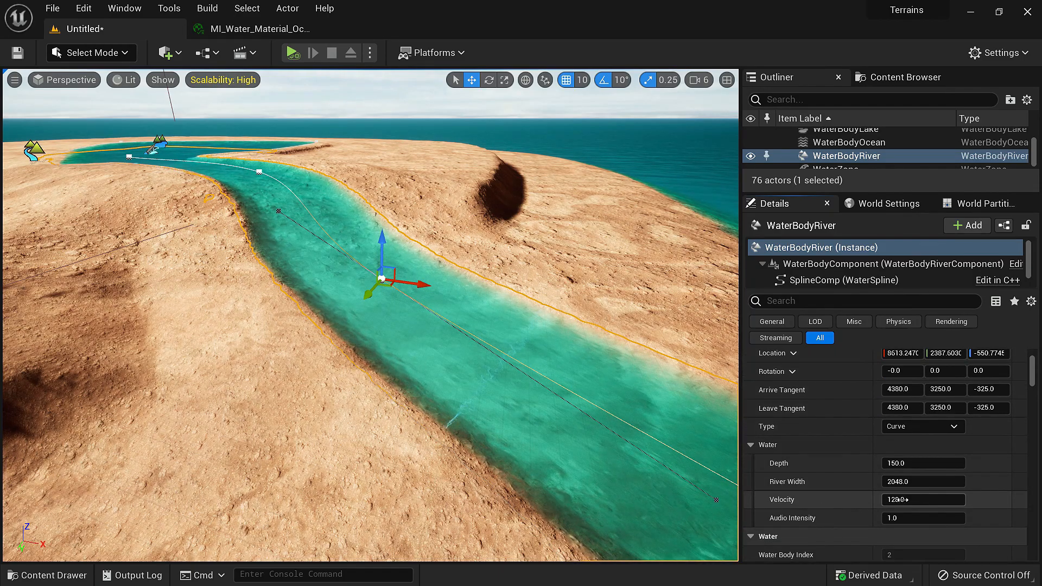
right_drag(342, 369, 361, 379)
key(w)
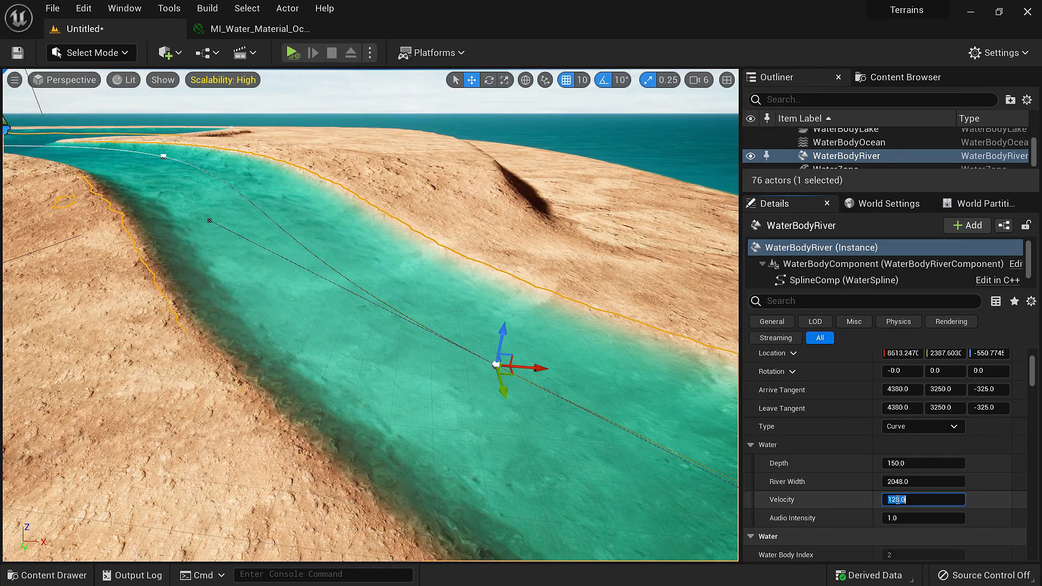
key(Return)
Check the water surface out to the river's end point and restore the added spline point's Velocity to 128
key(w)
right_drag(521, 336, 511, 450)
key(s)
mouse_move(426, 437)
right_down()
mouse_move(347, 408)
mouse_move(435, 445)
right_up()
right_drag(321, 374, 380, 383)
key(w)
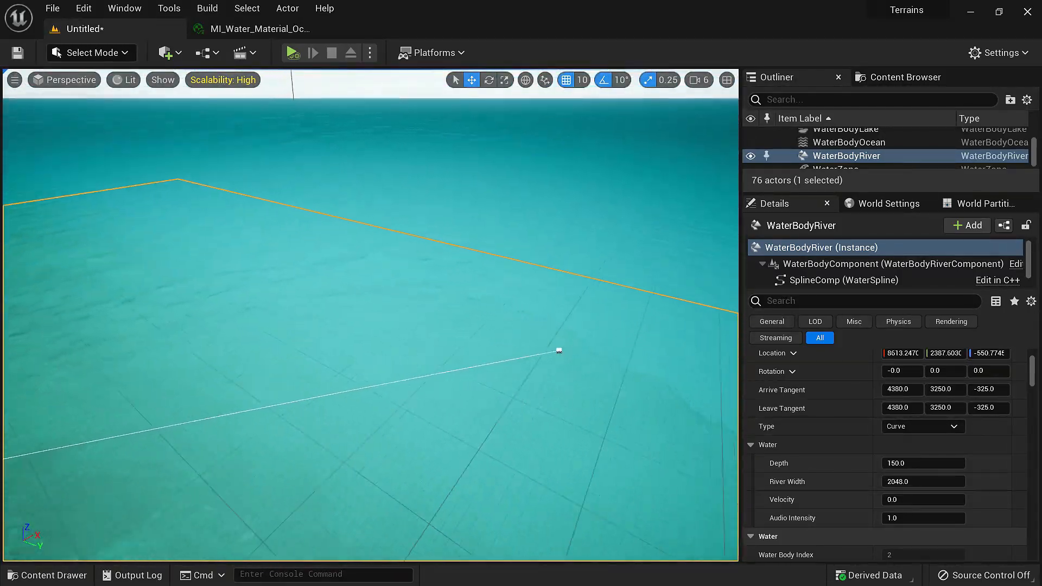
right_drag(461, 375, 374, 450)
key(w)
right_drag(374, 407, 331, 363)
key(w)
key(s)
key(e)
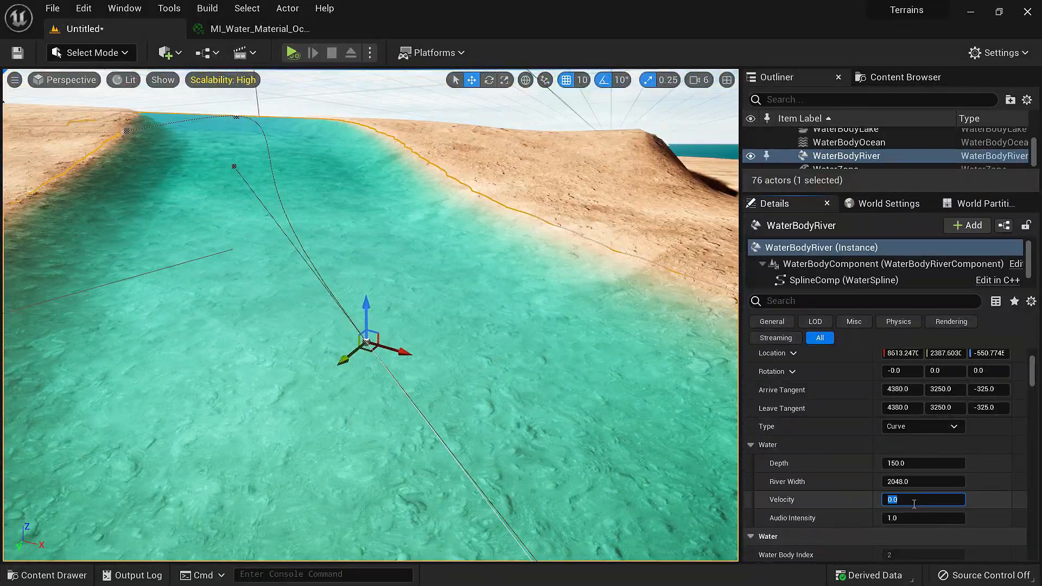
key(Return)
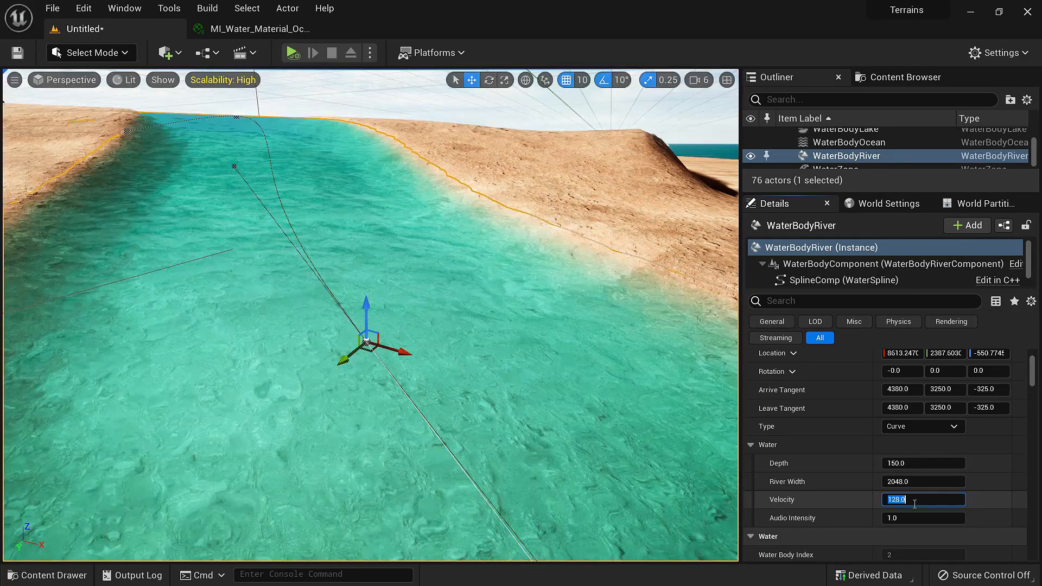
Add another spline point to the river at its mouth, just before it meets the ocean
right_drag(434, 347, 124, 327)
key(w)
key(d)
right_drag(287, 302, 217, 261)
key(w)
right_click(308, 358)
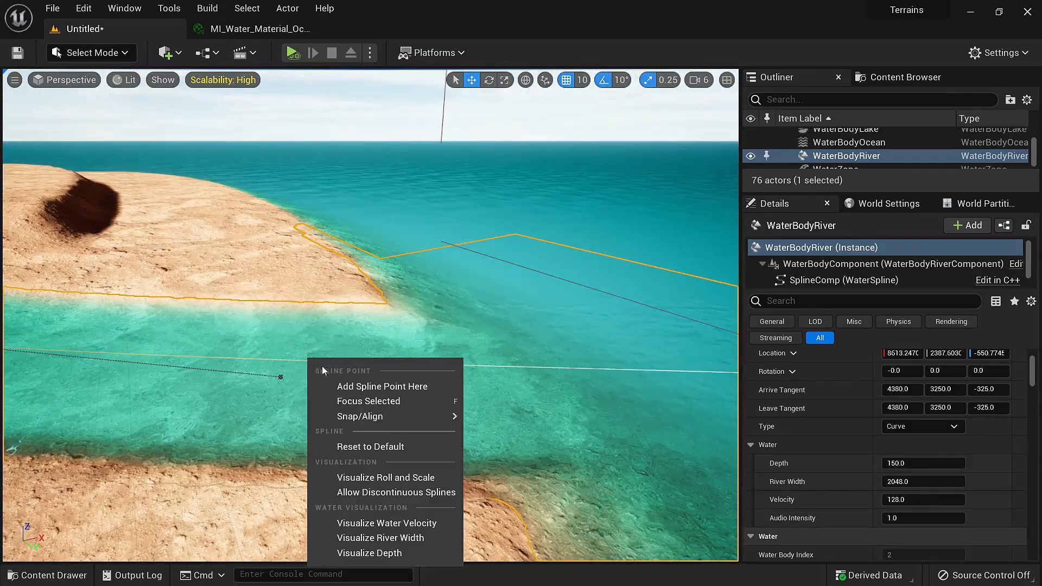
click(360, 385)
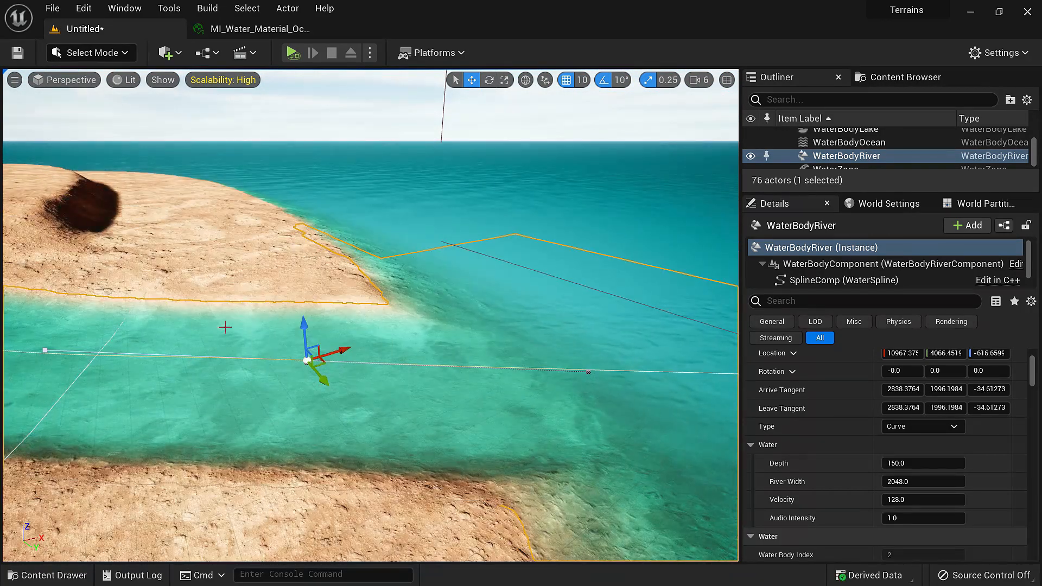
Set the Velocity of the river's end spline point in the ocean to 0
right_drag(348, 417, 380, 440)
key(d)
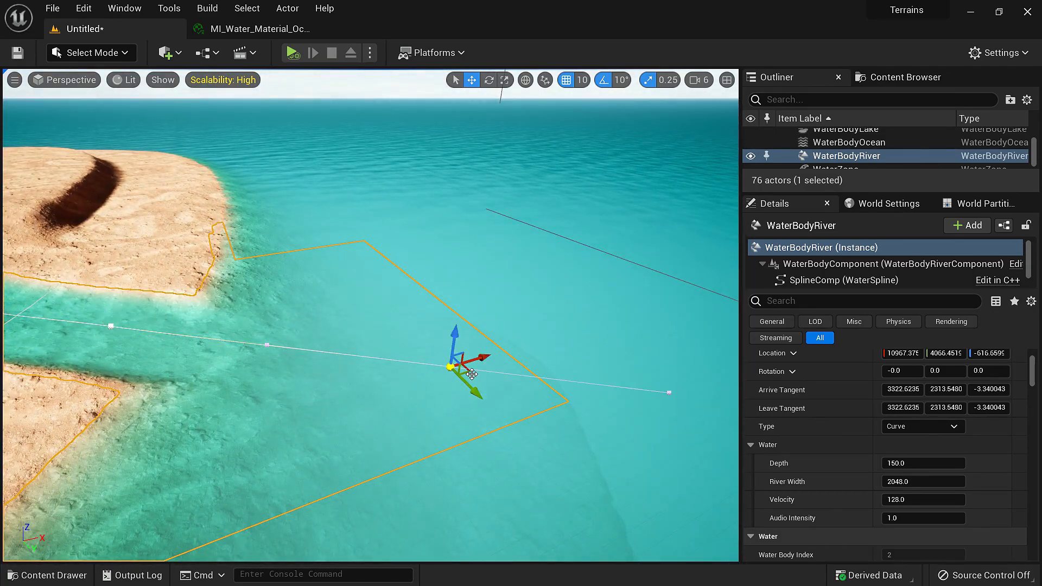
click(914, 498)
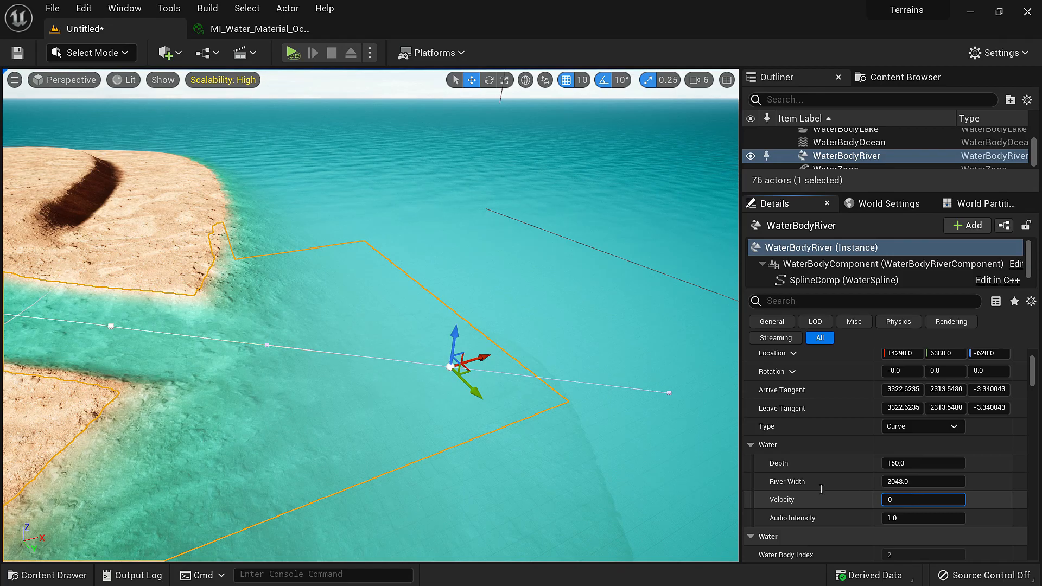
text(0)
key(Return)
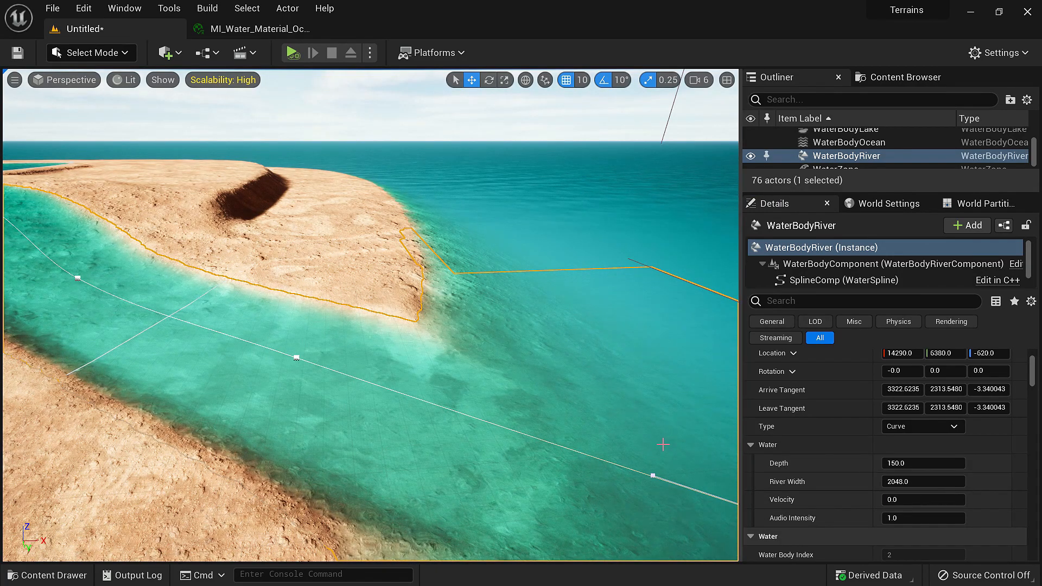
Try a Depth of 2000 on the river's middle spline point
right_drag(464, 407, 523, 416)
right_drag(196, 400, 379, 364)
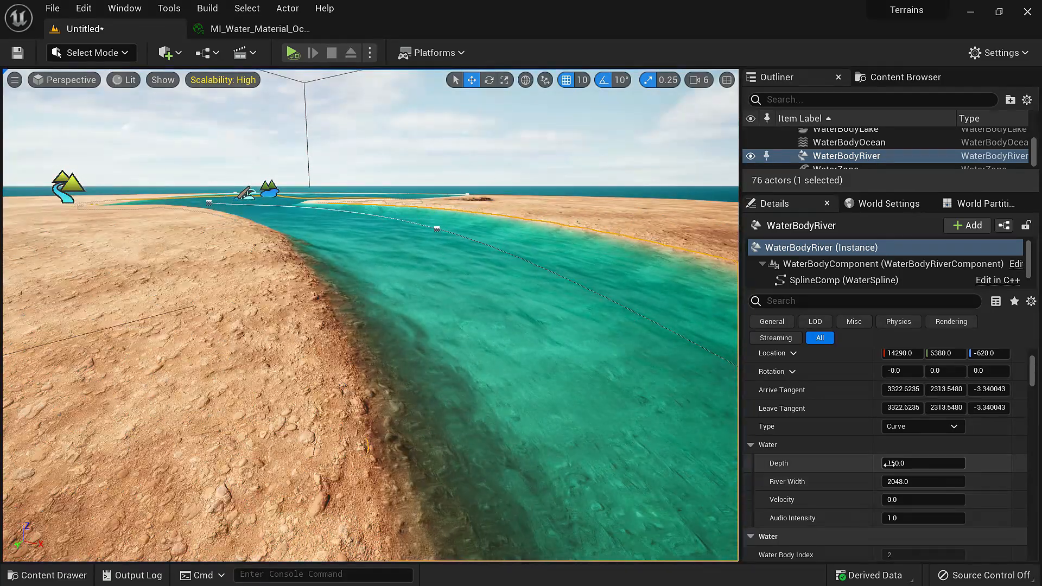
mouse_move(336, 457)
right_down()
mouse_move(348, 505)
mouse_move(336, 457)
right_up()
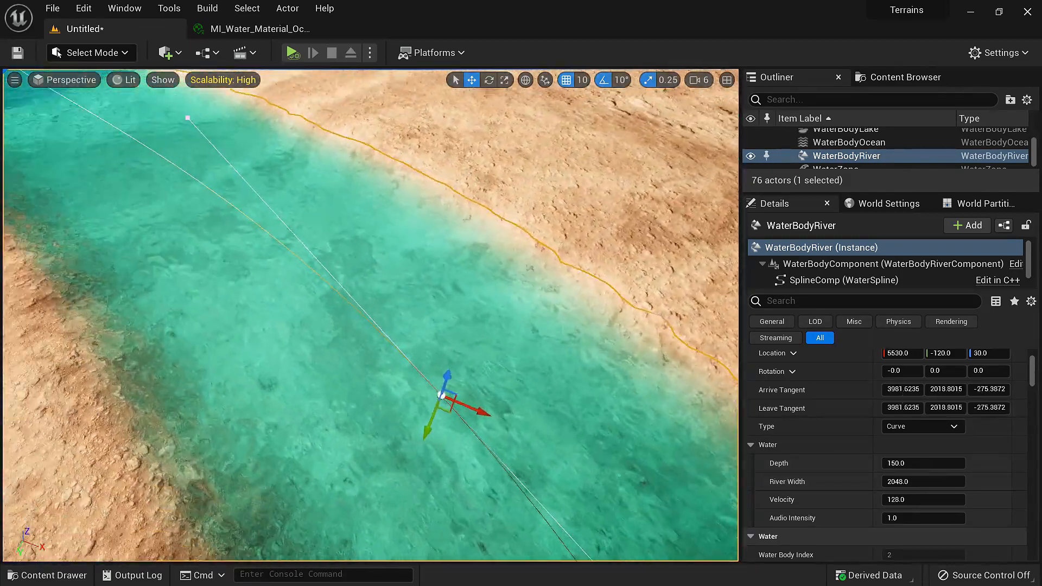
right_drag(336, 457, 350, 315)
click(924, 462)
text(2000)
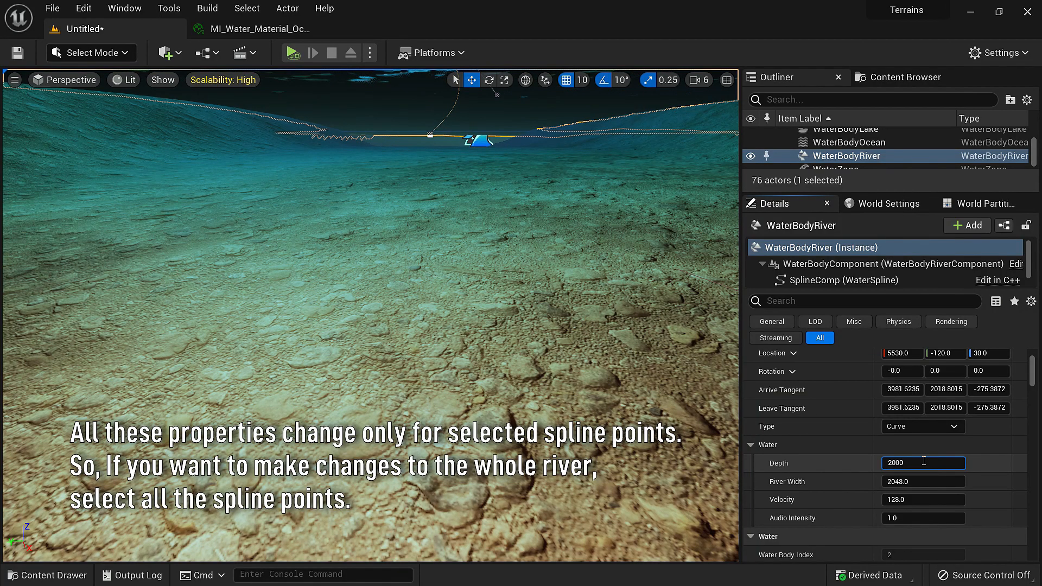
key(Return)
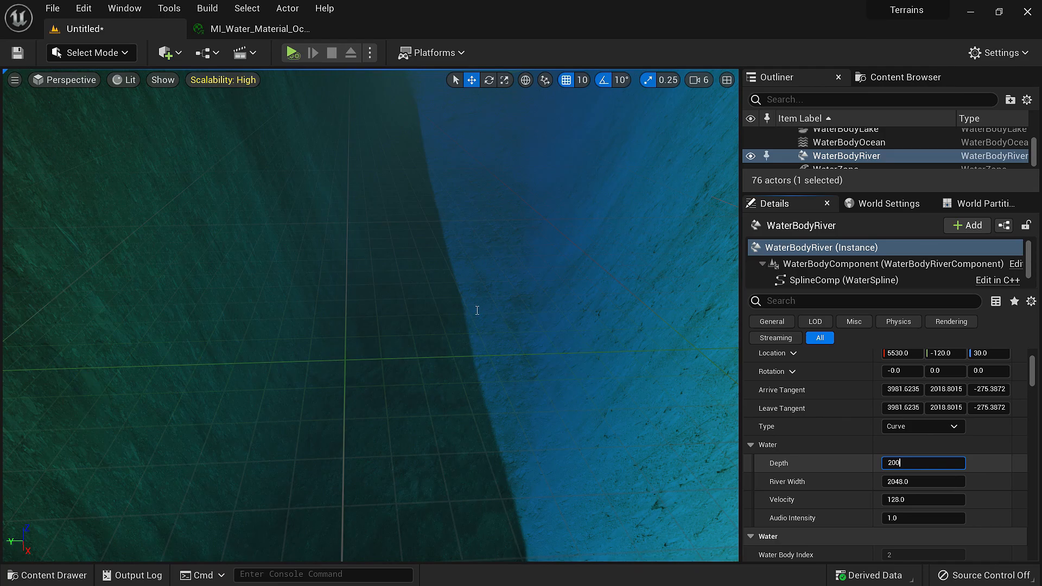
Set the middle spline point's Depth to 200 and its River Width to 4000
key(Return)
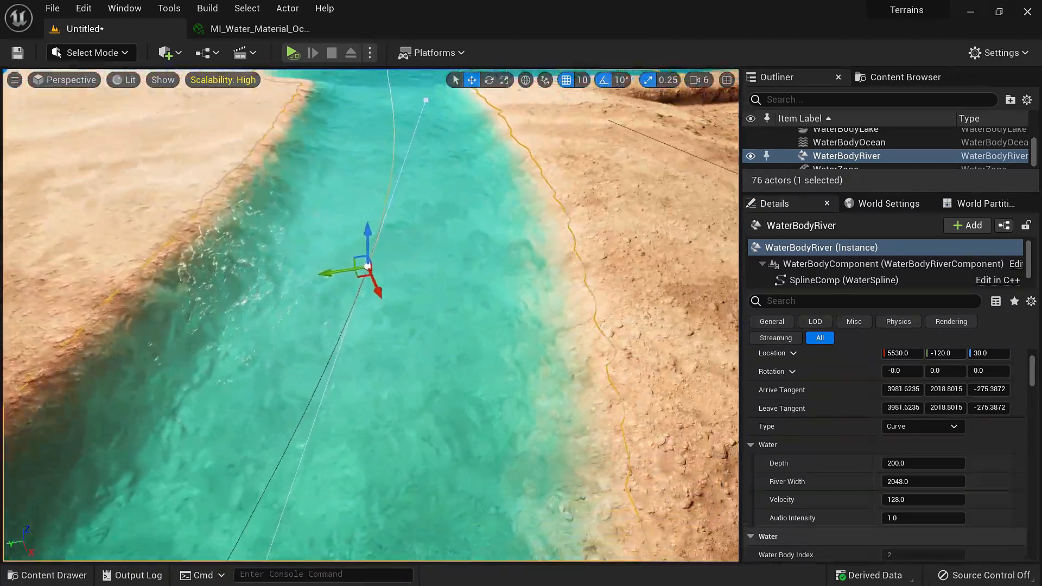
key(Tab)
text(4000)
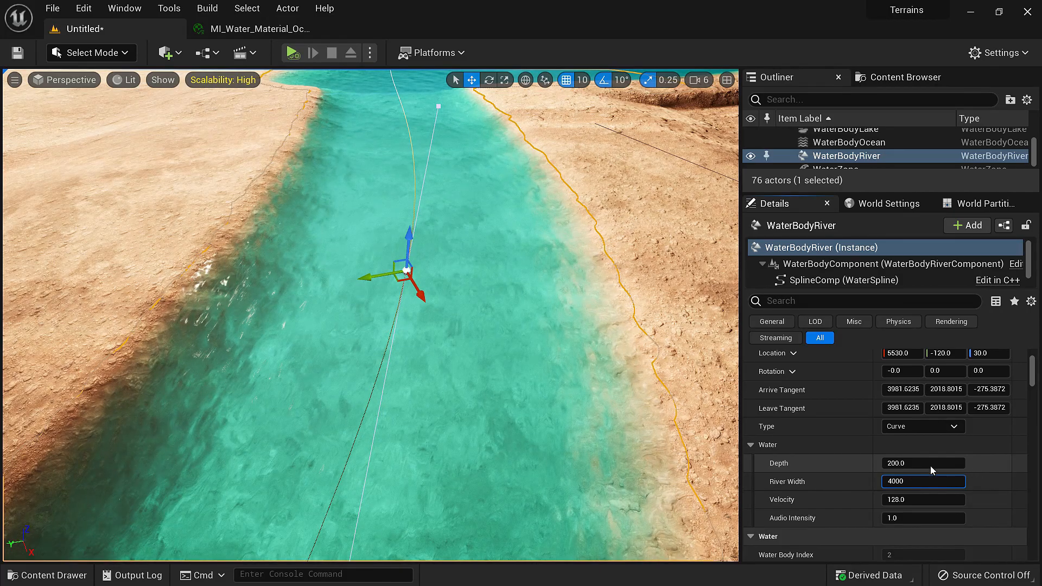
key(Return)
right_drag(502, 276, 460, 305)
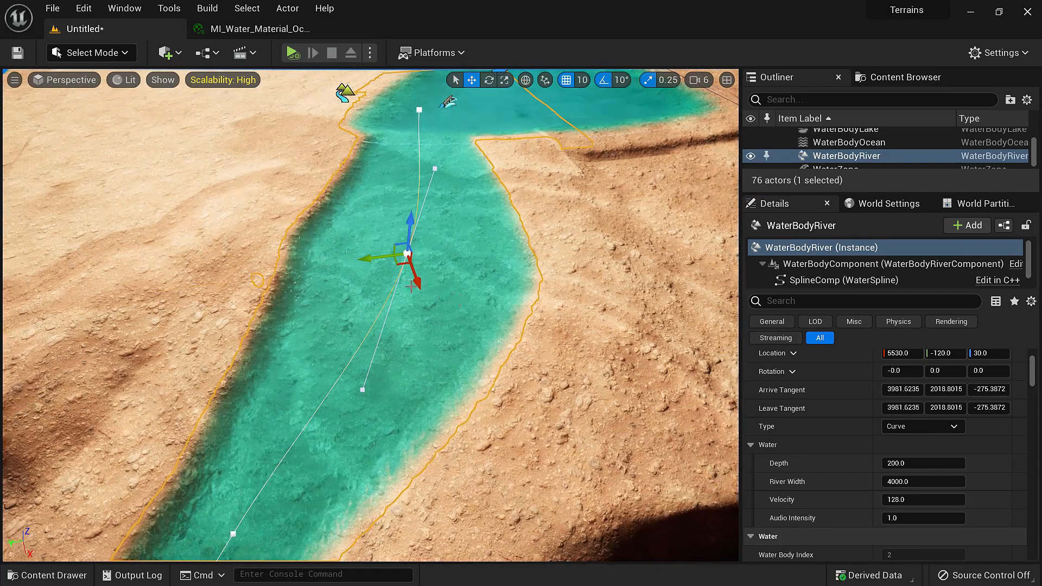
right_drag(415, 267, 270, 280)
right_drag(374, 293, 354, 242)
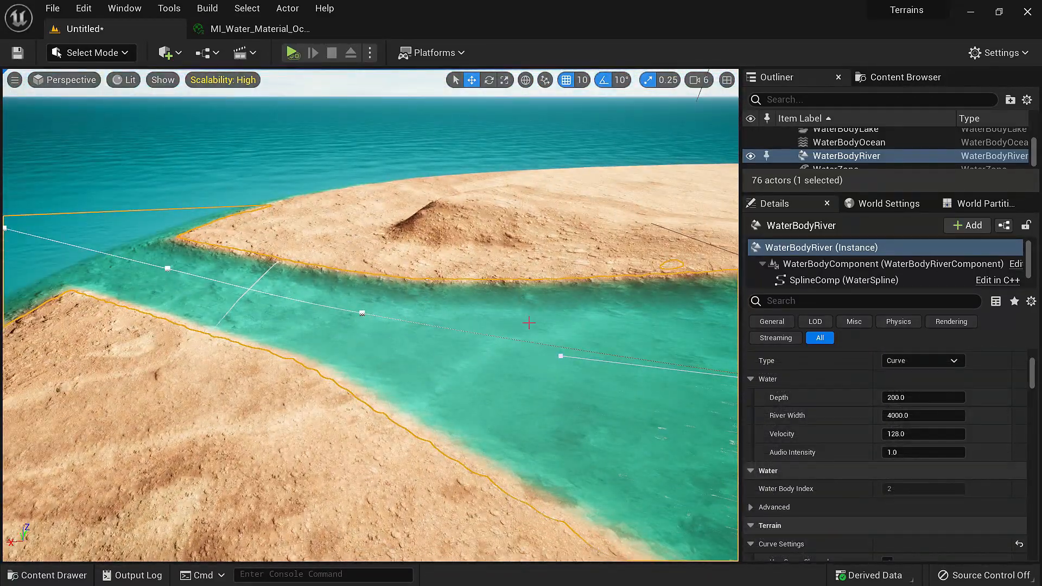
Search the placeable actors for "island" and place a Water Body Island in the open ocean
right_drag(530, 323, 199, 124)
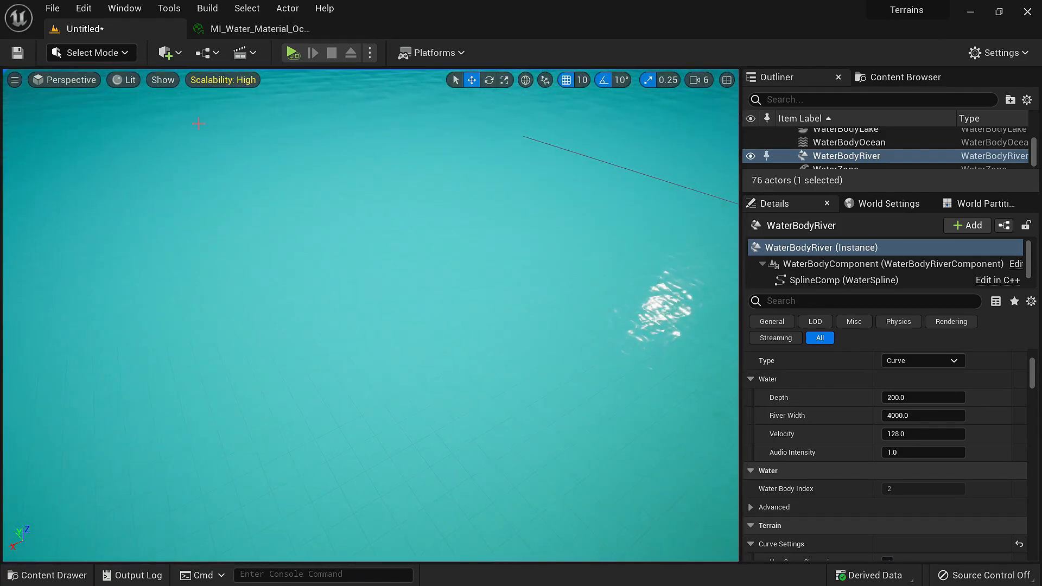
click(166, 53)
mouse_move(236, 256)
text(island)
click(413, 278)
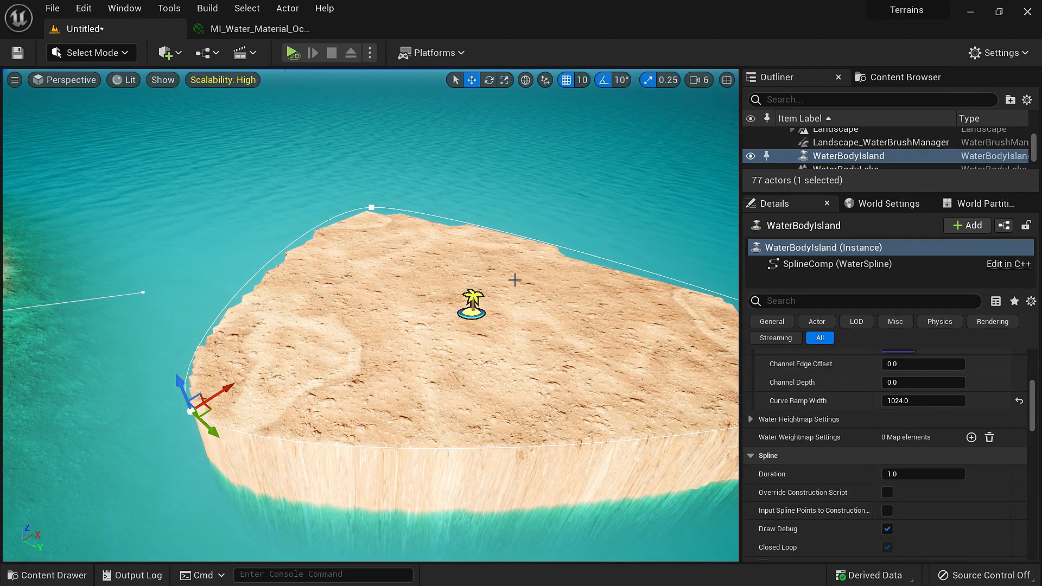
Reposition and lower the island in the ocean and set its heightmap Falloff Mode to Width with a Falloff Width of 2310
drag(390, 362, 392, 395)
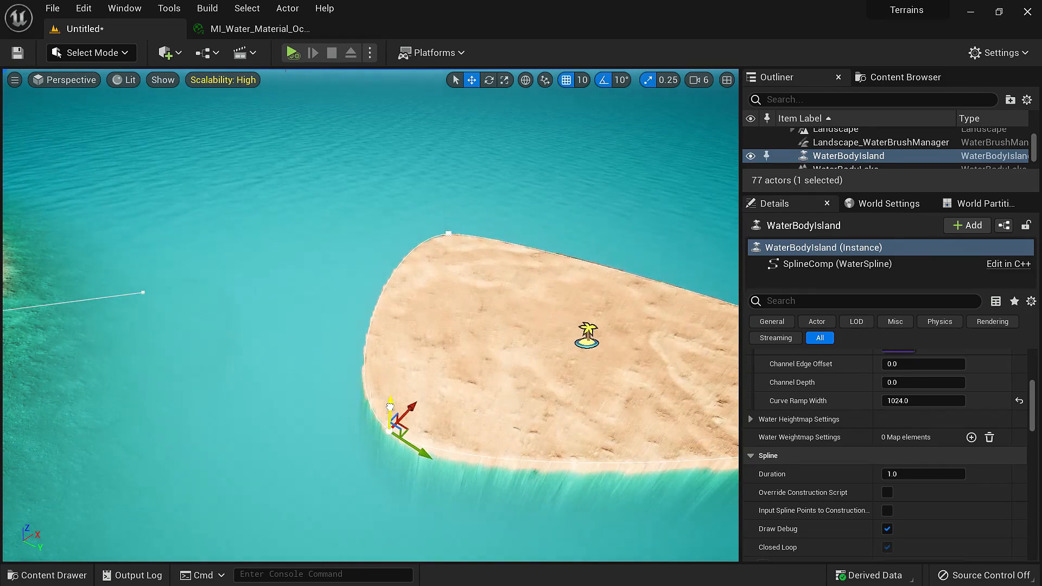
right_drag(426, 374, 429, 334)
drag(282, 197, 286, 220)
key(f)
drag(358, 219, 495, 222)
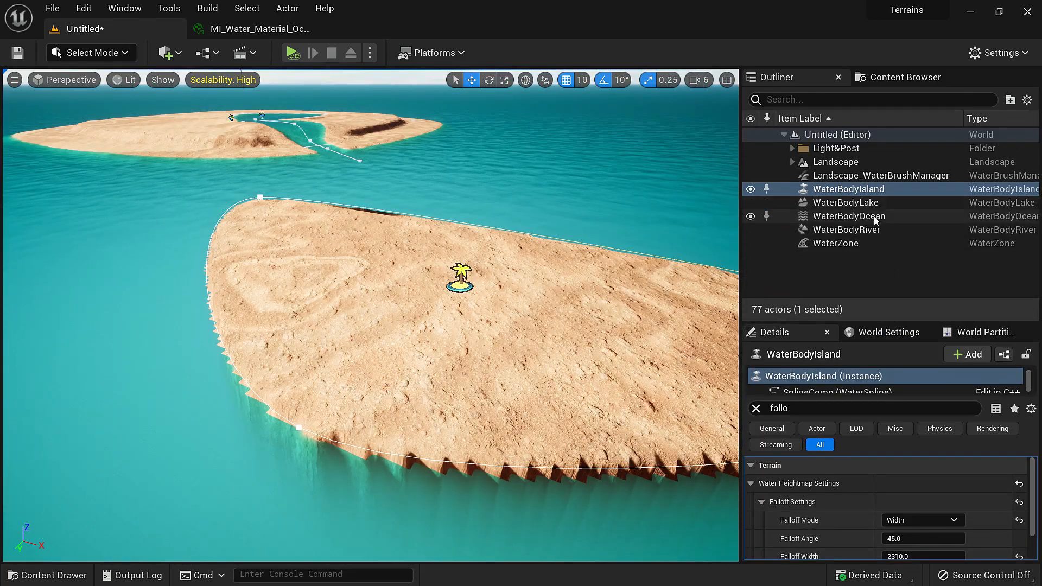
Select the ocean water body and check the Islands array in its Water settings
click(874, 216)
drag(875, 324, 877, 234)
click(757, 338)
scroll(872, 189, down, 3)
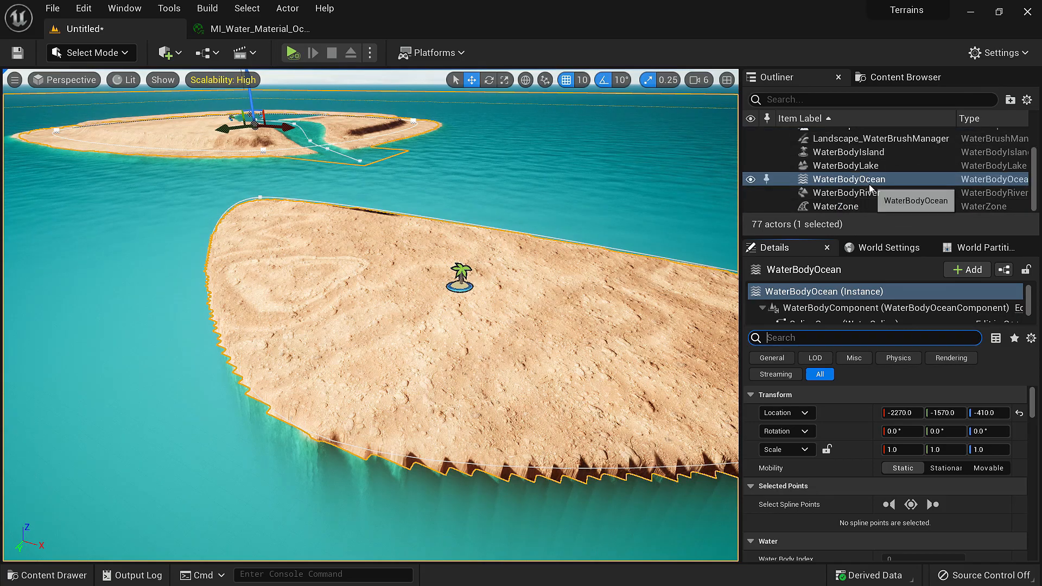
click(871, 180)
scroll(816, 472, down, 2)
scroll(816, 471, down, 2)
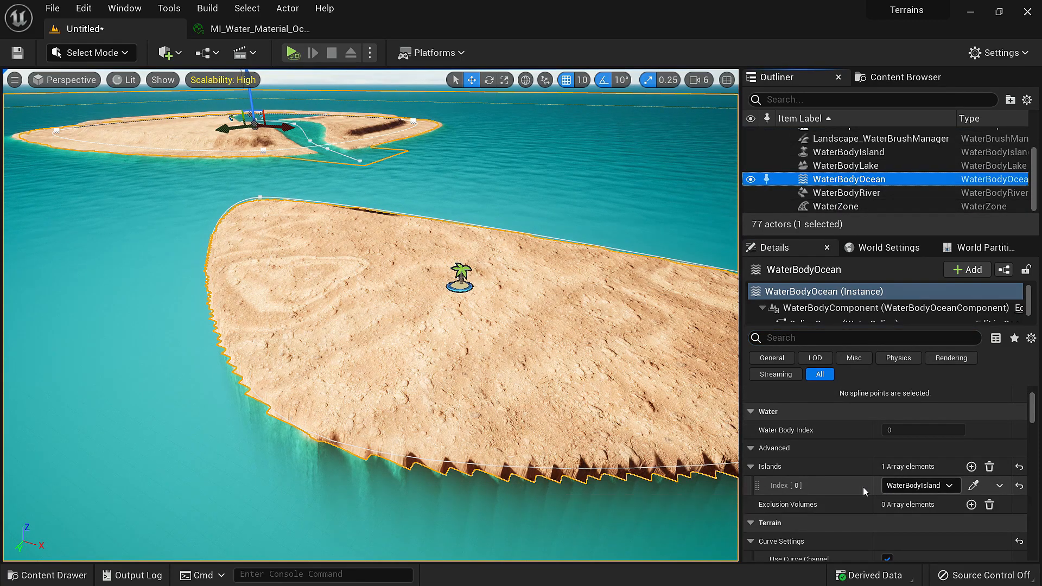
Return to the river mouth and display the scene in Wireframe view mode
right_drag(520, 312, 517, 324)
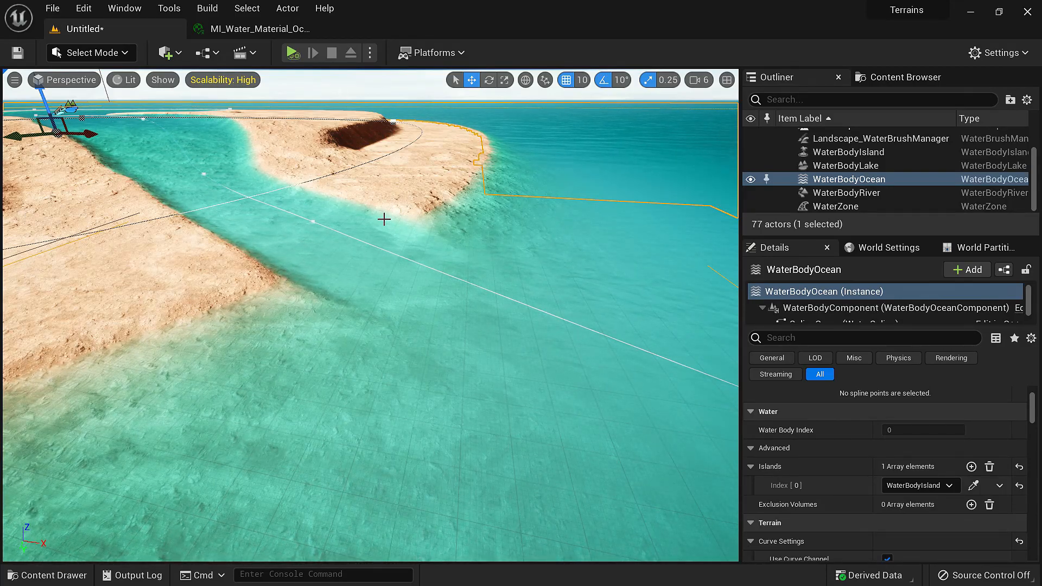
key(w)
right_drag(368, 246, 393, 225)
key(s)
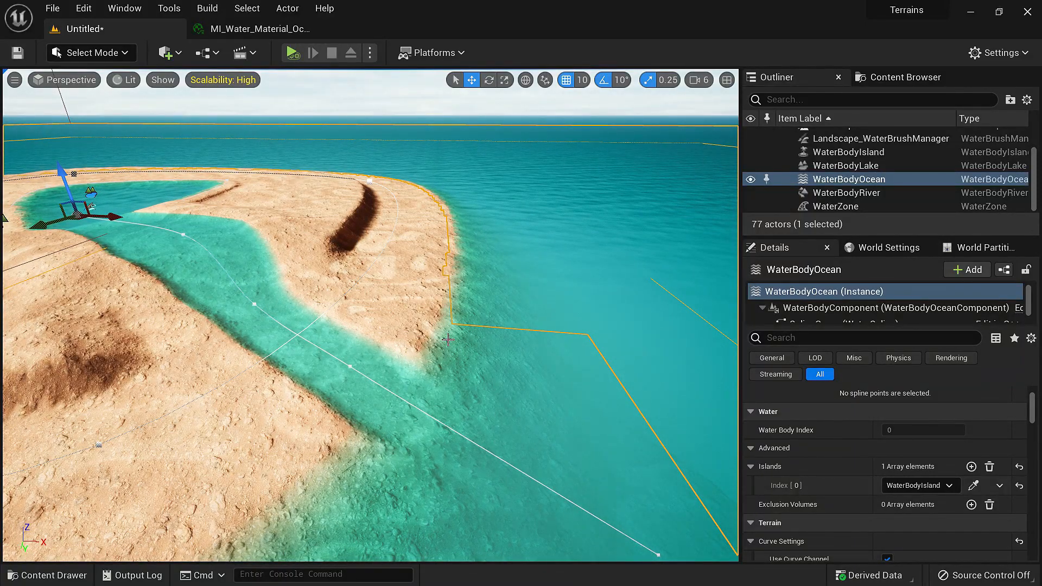
click(124, 82)
click(176, 145)
Examine how the water mesh density changes with camera distance, and switch the view mode back to Lit
right_drag(347, 260, 121, 158)
key(w)
key(s)
key(w)
key(w)
key(s)
key(s)
key(w)
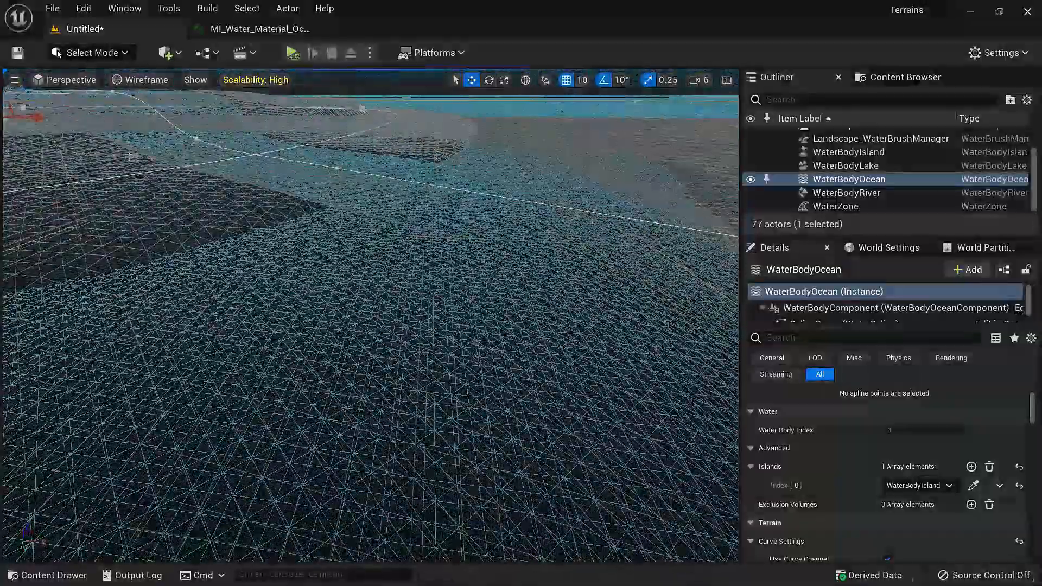
click(140, 80)
click(157, 108)
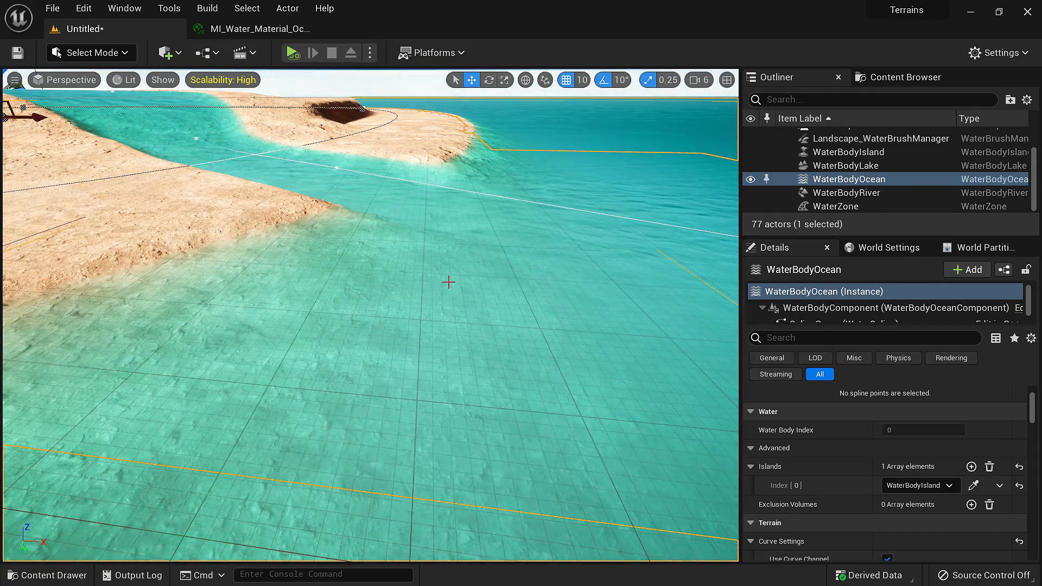
Add a cube to the shallow ocean water near the beach and raise it above the water surface
right_drag(448, 282, 220, 218)
right_drag(315, 309, 379, 357)
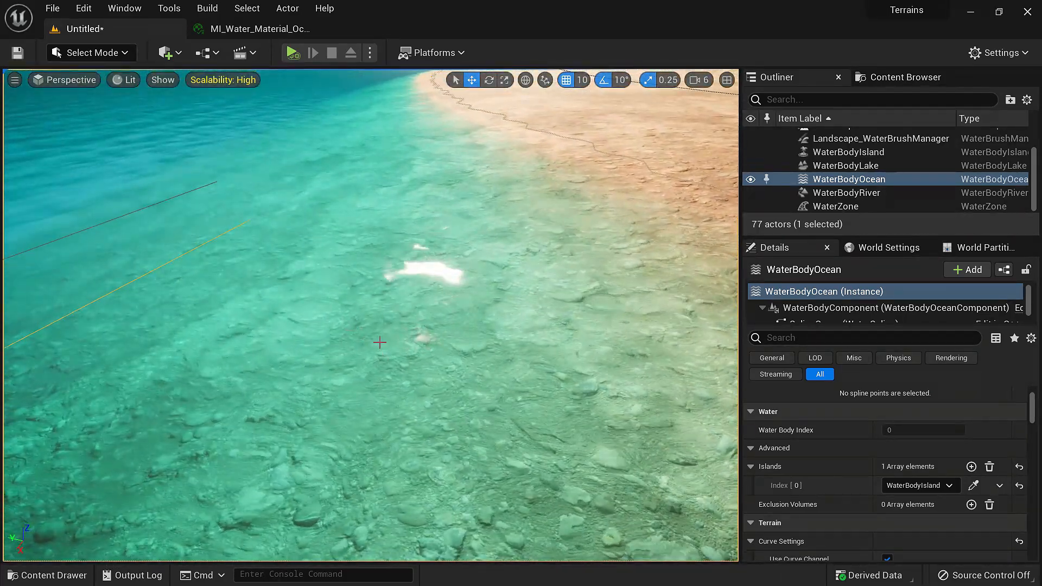
right_drag(351, 390, 397, 387)
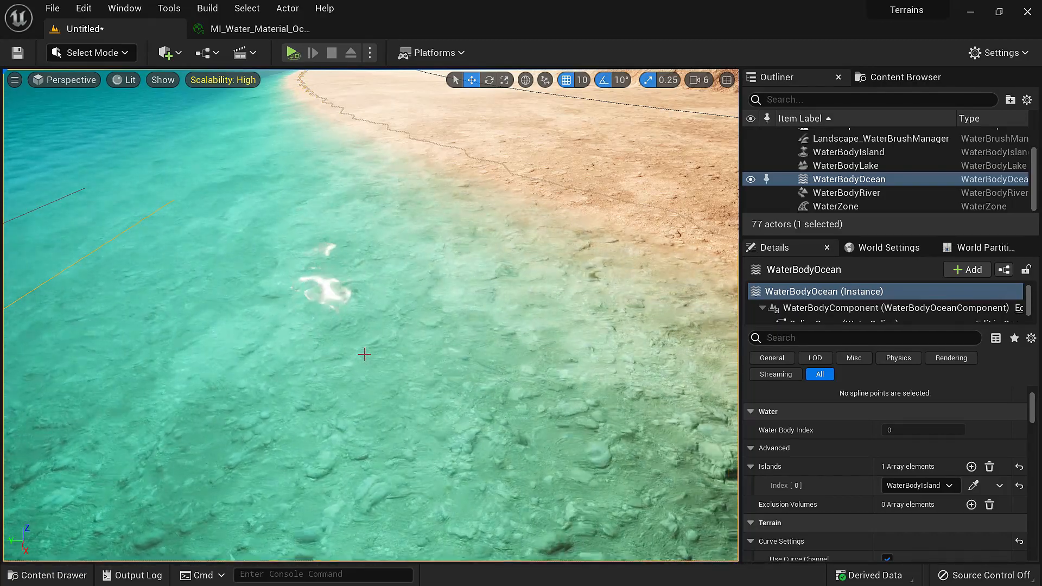
right_drag(437, 323, 438, 323)
right_drag(413, 377, 253, 278)
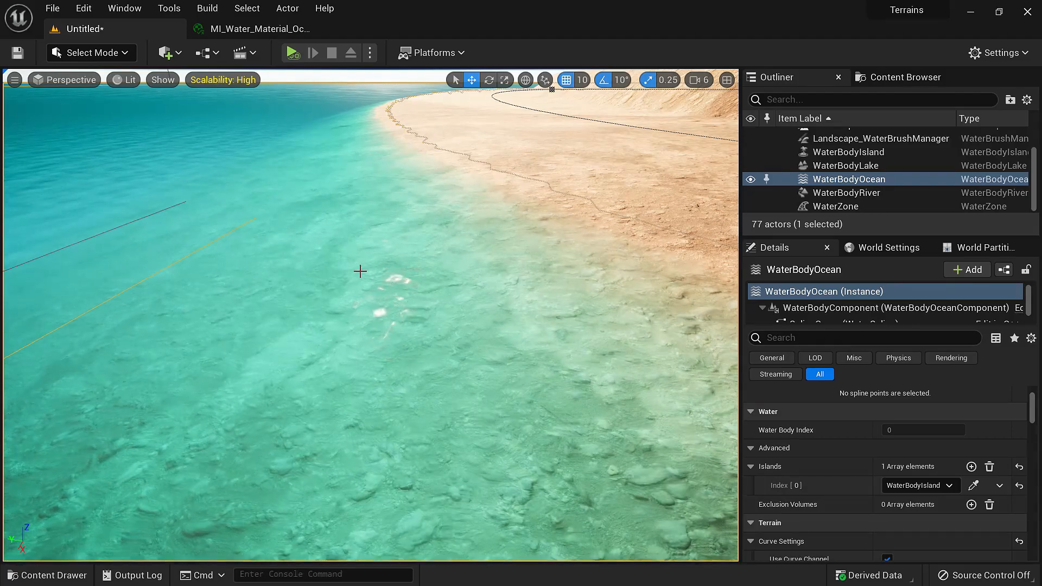
right_drag(362, 349, 313, 359)
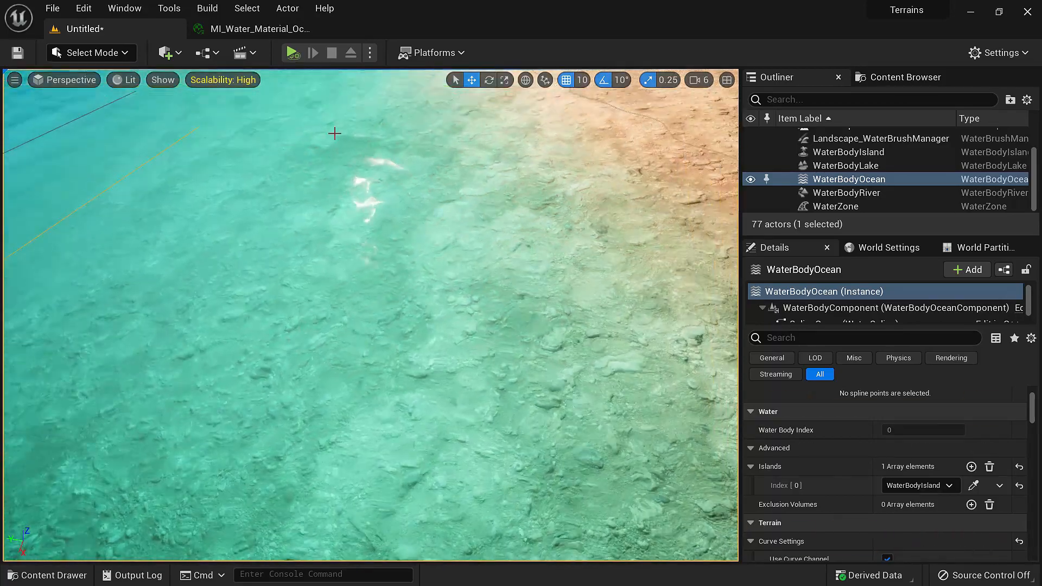
click(165, 53)
mouse_move(205, 204)
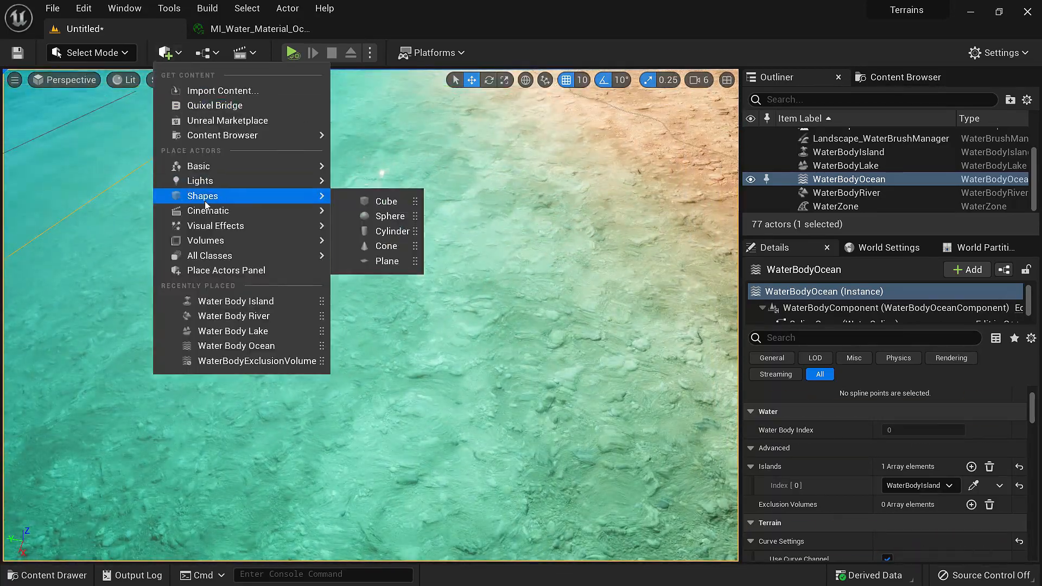
click(387, 201)
drag(369, 282, 369, 178)
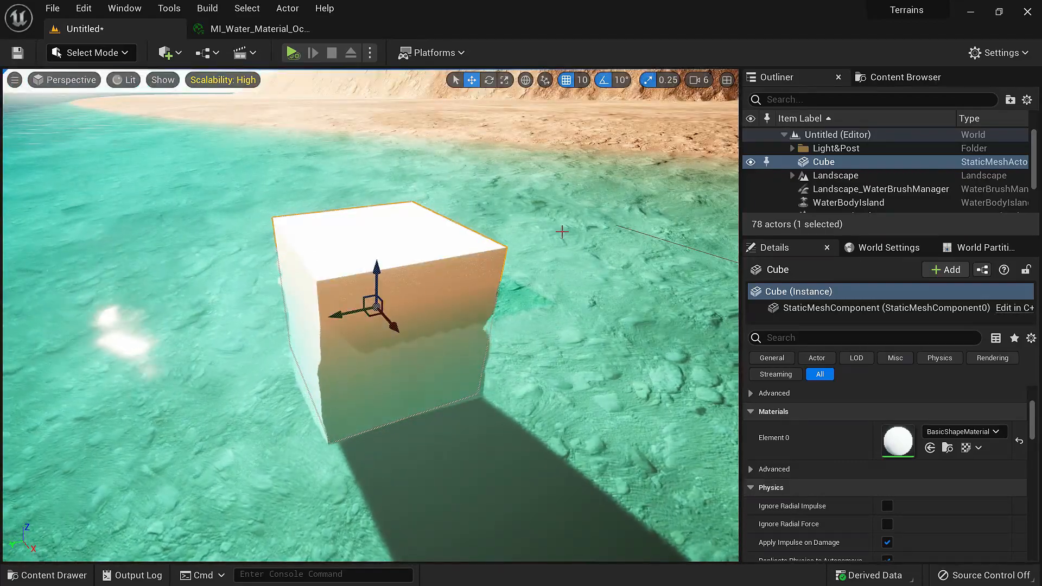
drag(381, 270, 363, 95)
right_drag(363, 95, 368, 207)
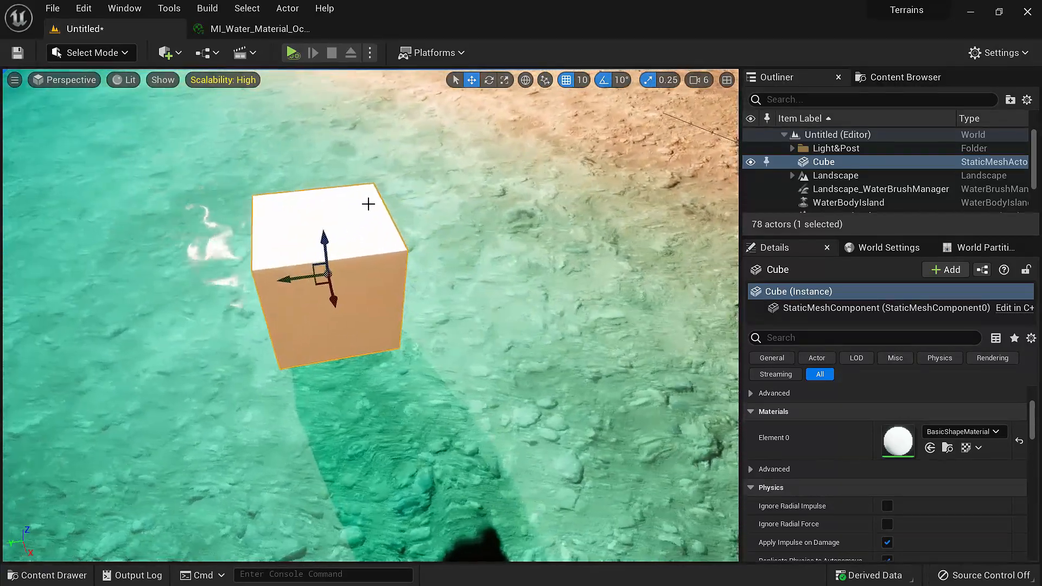
Create a new material in the Content folder, open it, and set its Blend Mode to Translucent
key(ctrl+space)
right_click(468, 480)
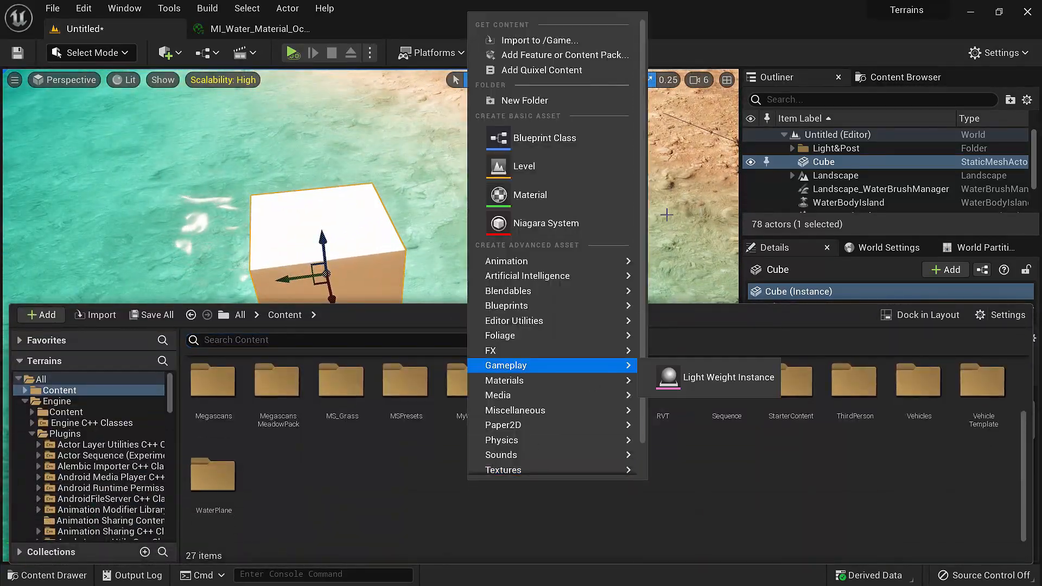
click(554, 194)
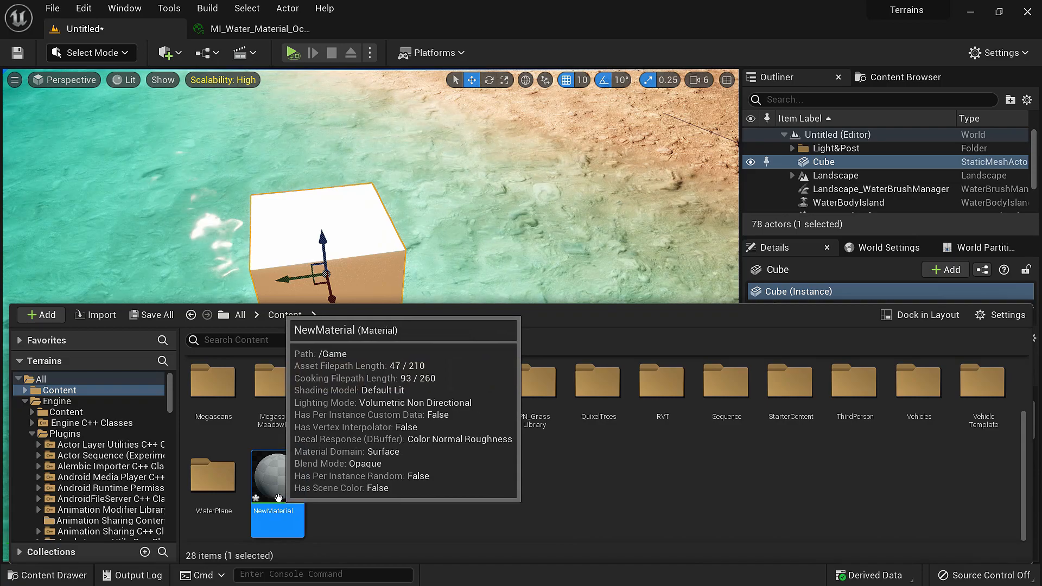
double_click(277, 502)
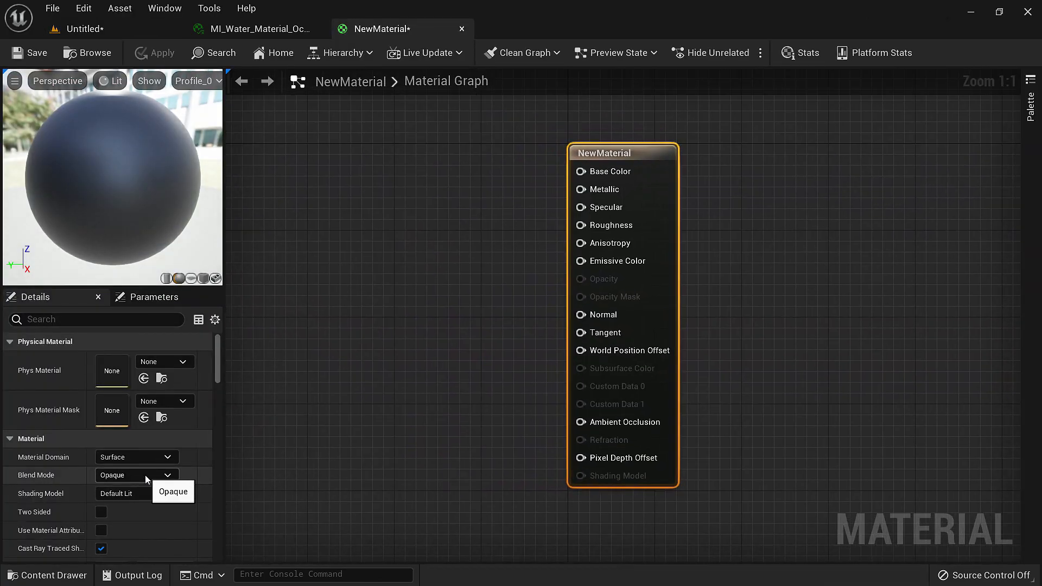
click(119, 478)
click(130, 511)
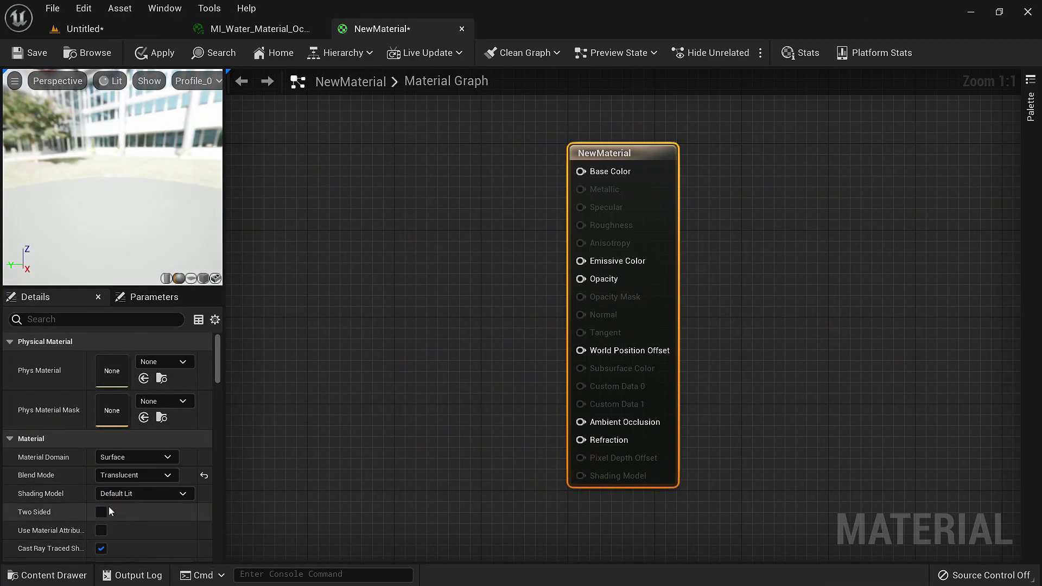
Feed a three-component vector constant into Base Color and set its R value to 3.86 for a red color
right_drag(330, 229, 386, 258)
key(3)
click(366, 229)
drag(448, 255, 638, 201)
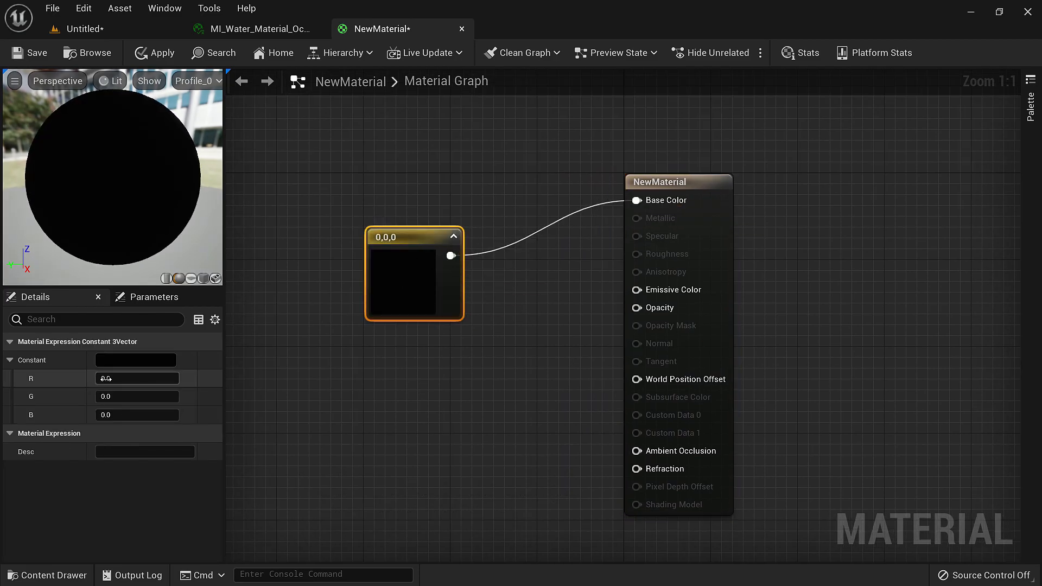
drag(135, 378, 192, 378)
right_drag(408, 300, 450, 310)
drag(455, 310, 426, 278)
Connect a scalar constant of 0.5 to the material's Opacity and save the material
key(1)
click(545, 352)
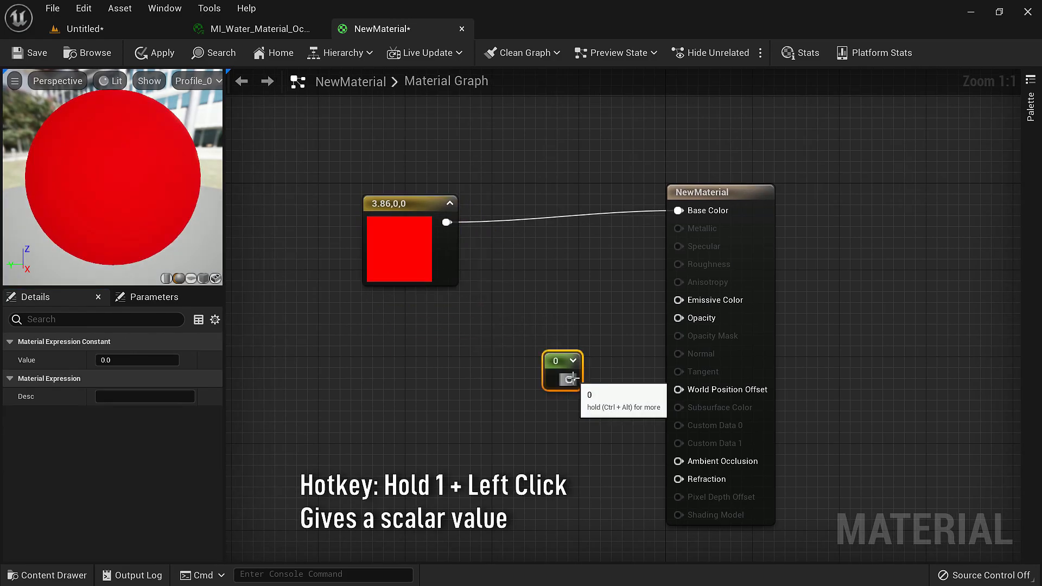
drag(571, 378, 677, 320)
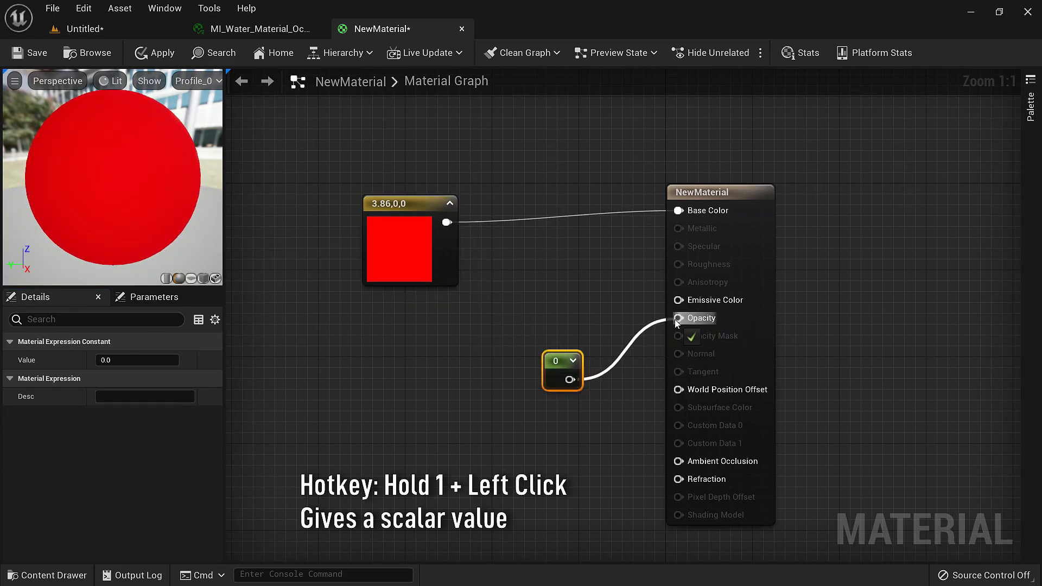
click(126, 362)
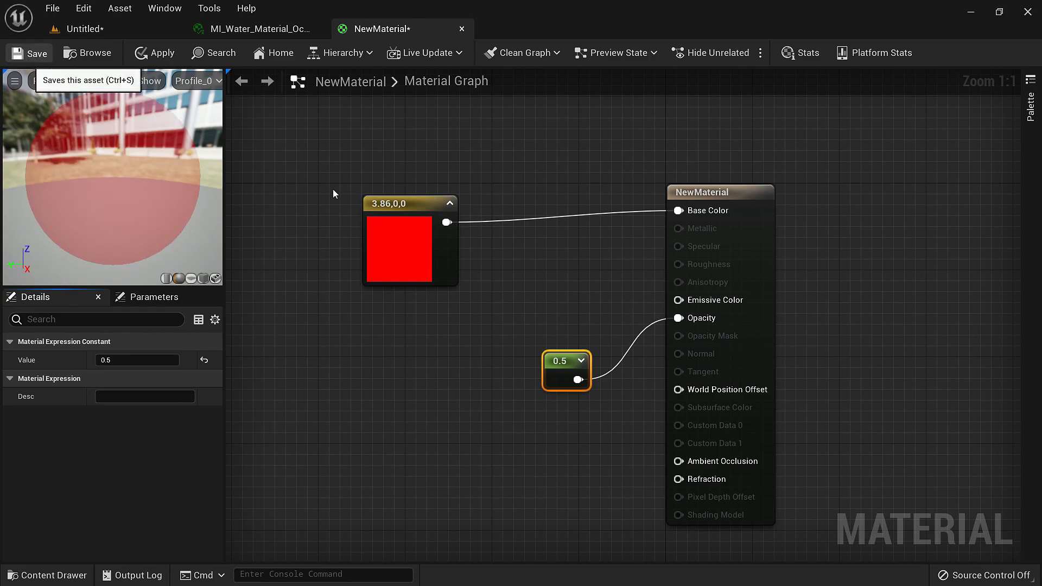
key(ctrl+s)
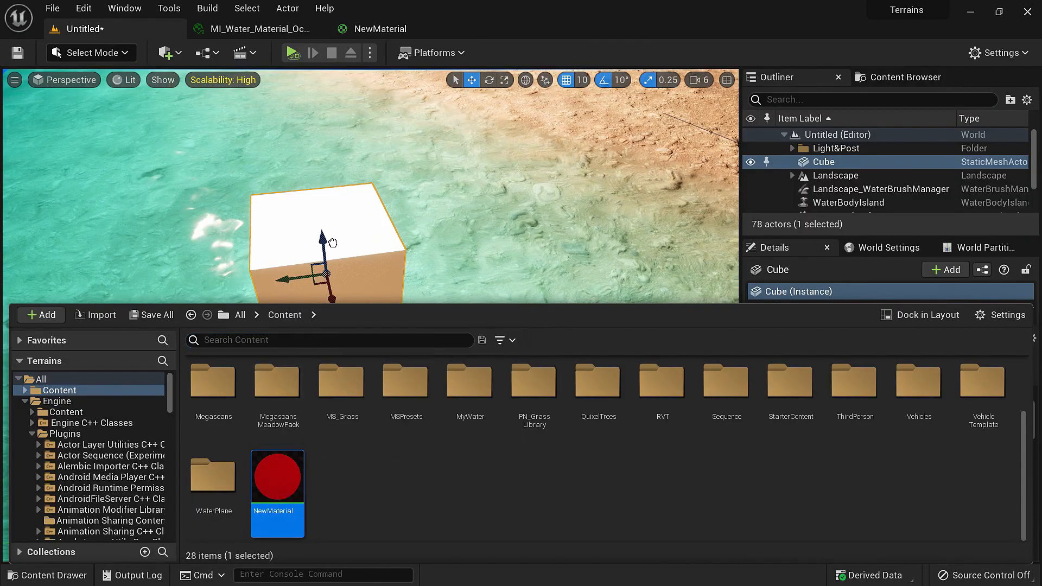
Apply NewMaterial to the cube to examine how its translucency renders against the water, and delete the cube
drag(333, 243, 372, 296)
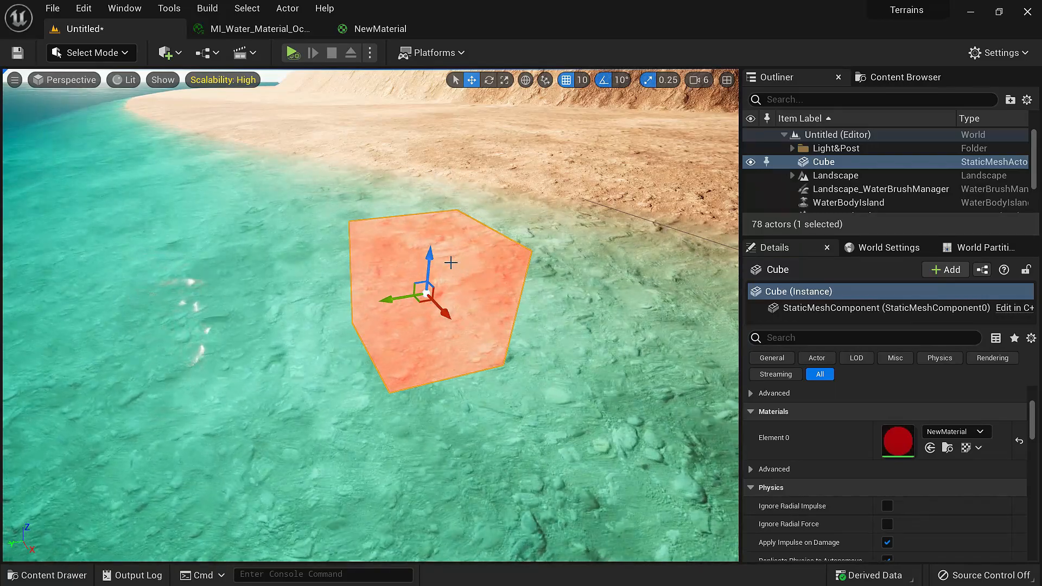
right_drag(372, 371, 472, 375)
right_drag(271, 412, 367, 343)
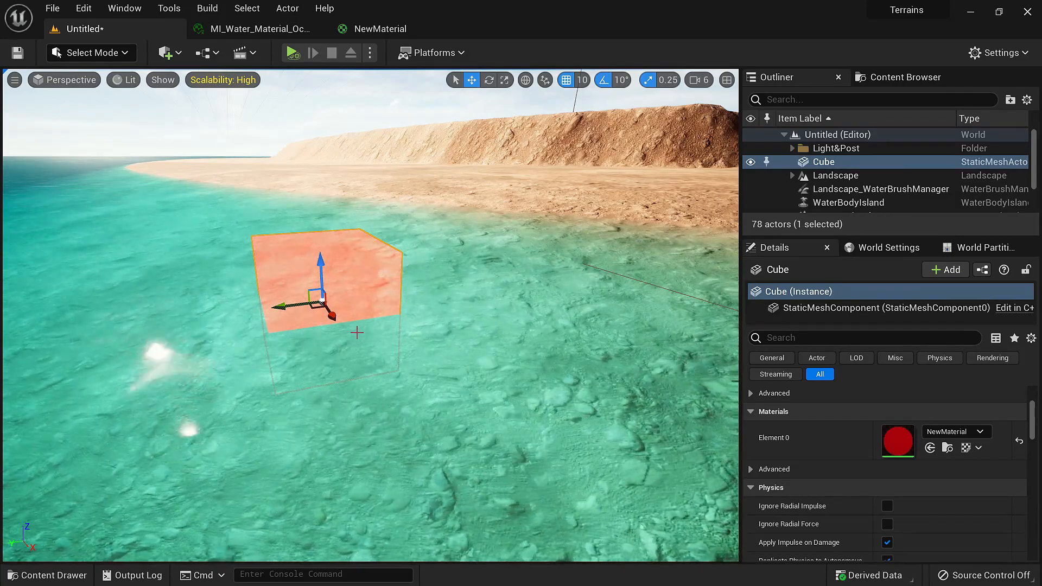
key(Delete)
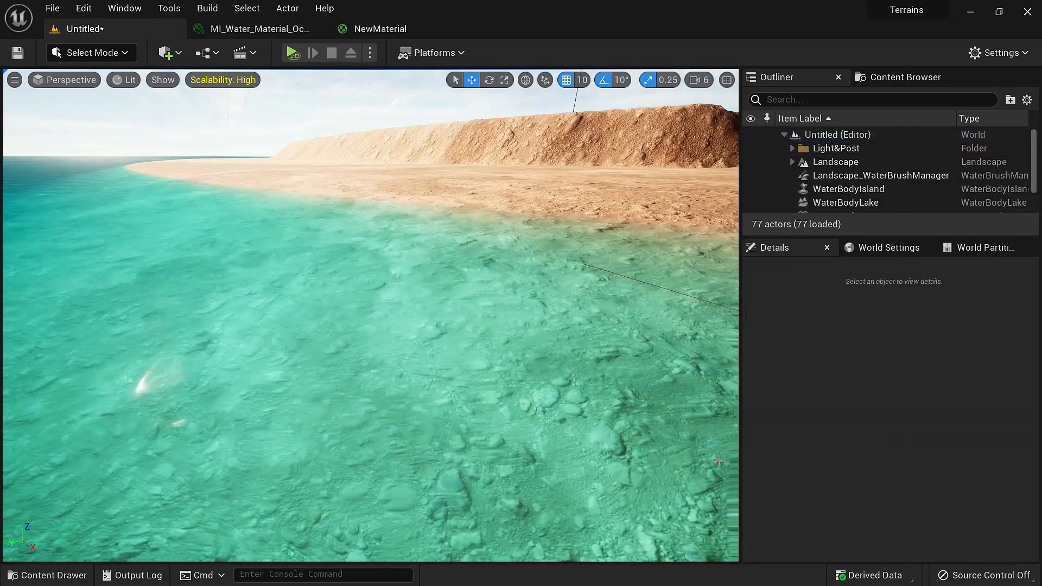
Examine the ocean and island water mesh in Wireframe view mode and switch back to Lit
click(128, 85)
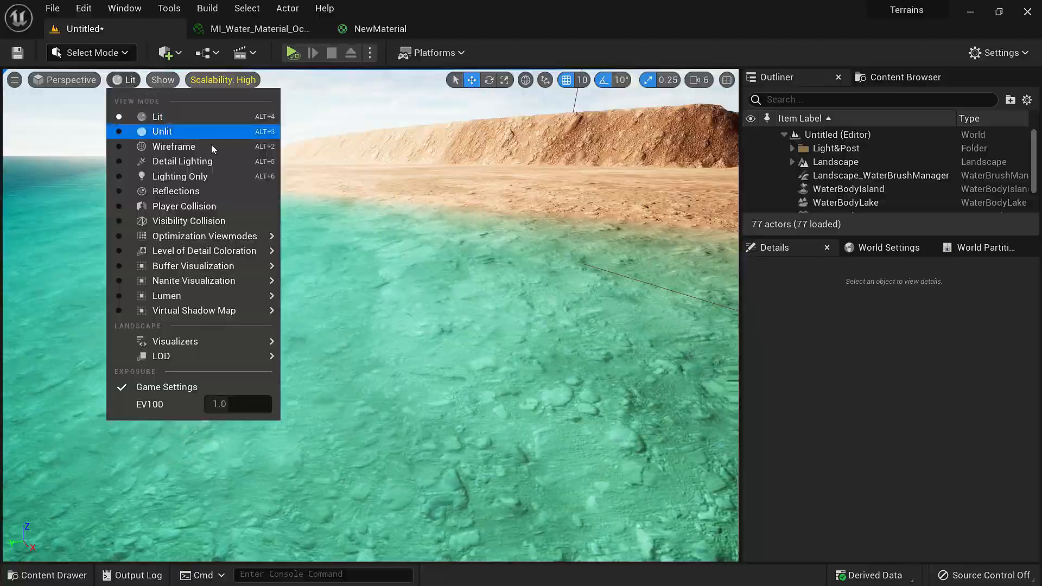
click(193, 145)
right_drag(520, 284, 515, 323)
right_drag(441, 267, 390, 265)
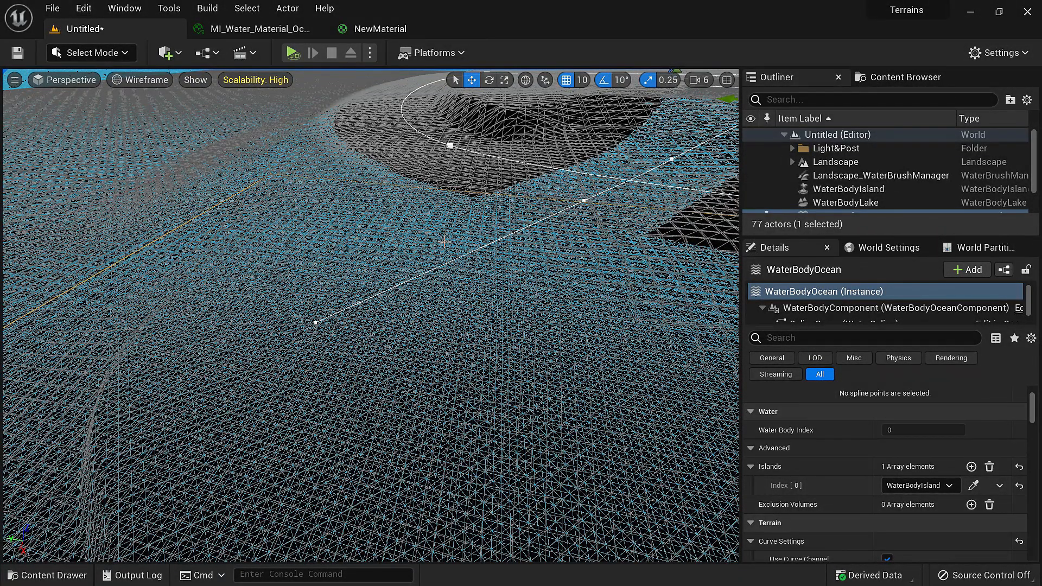
key(alt+4)
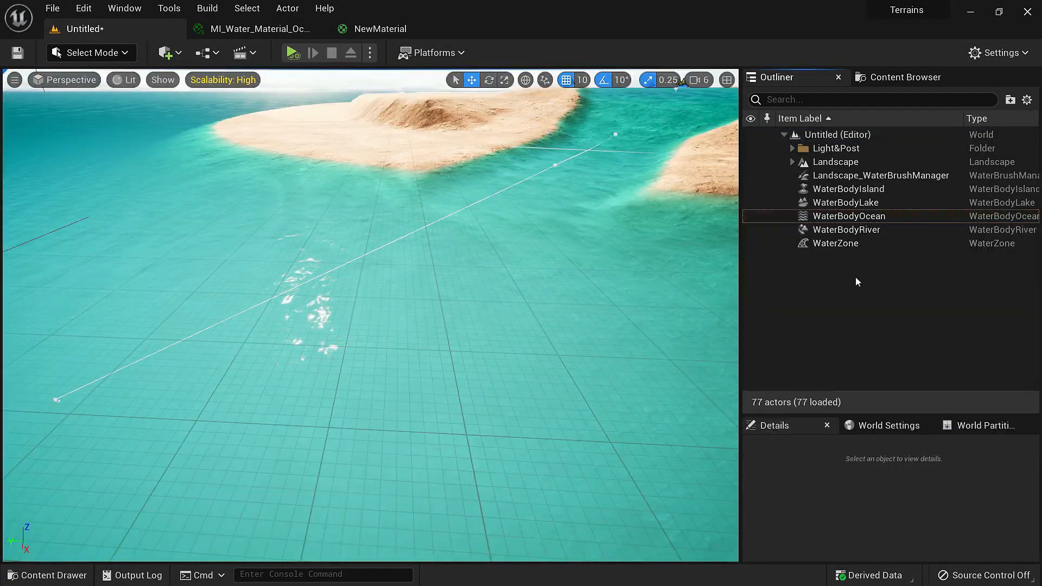
Select the WaterZone and WaterBodyOcean actors in turn and focus on each to compare them in the level
click(867, 245)
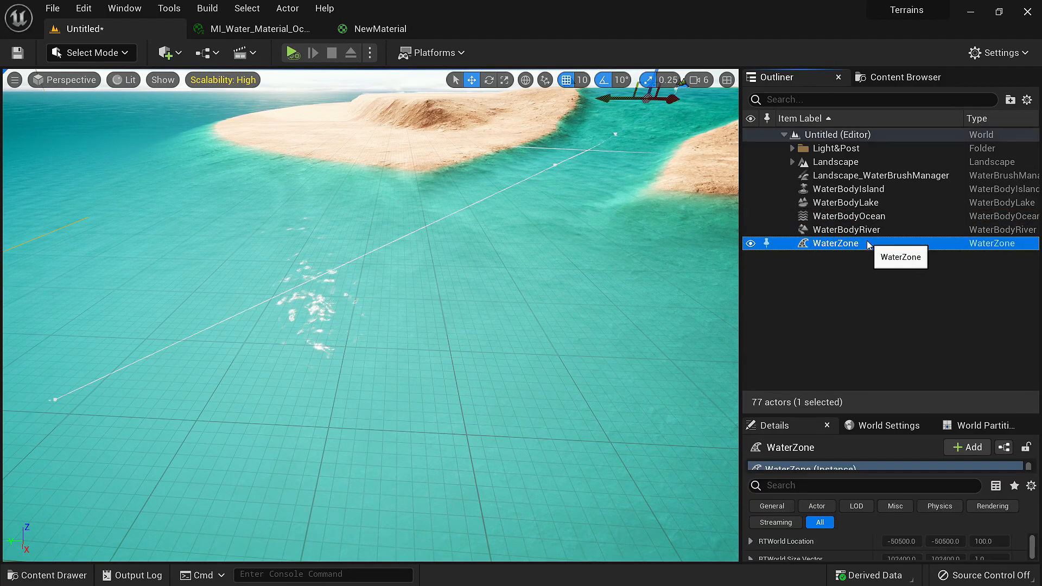
click(898, 176)
double_click(893, 216)
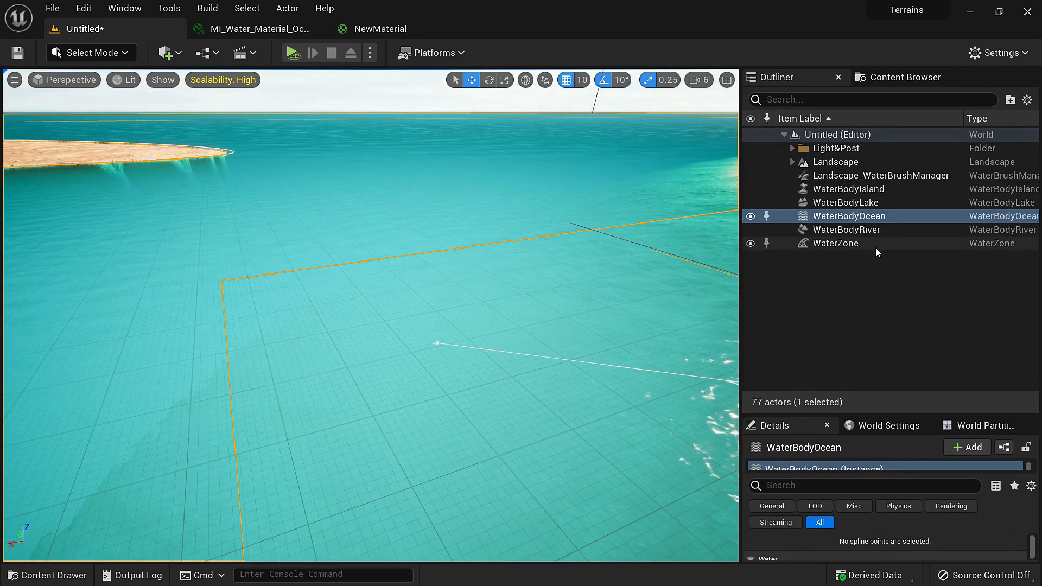
click(842, 245)
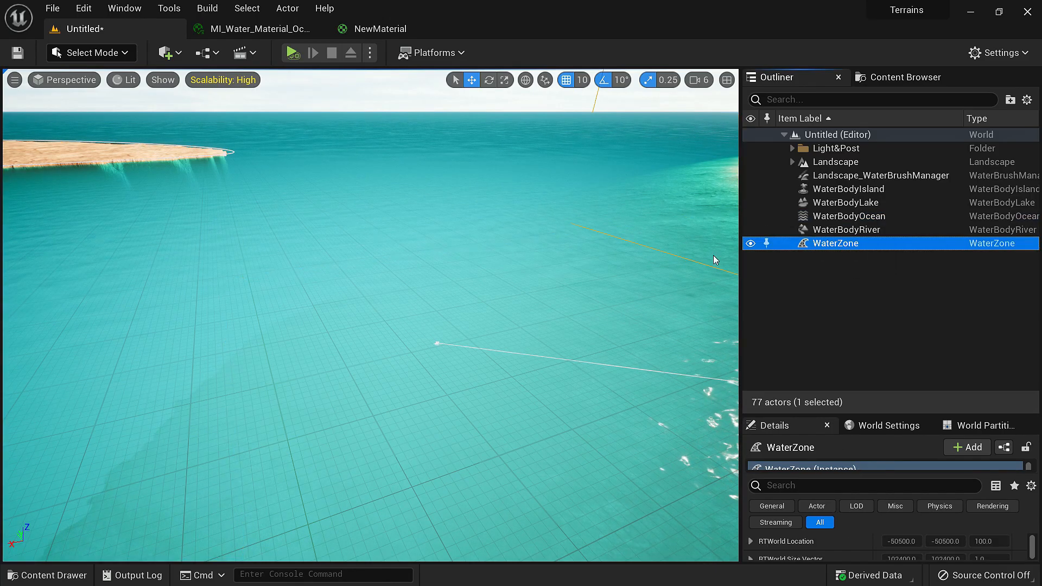
double_click(825, 244)
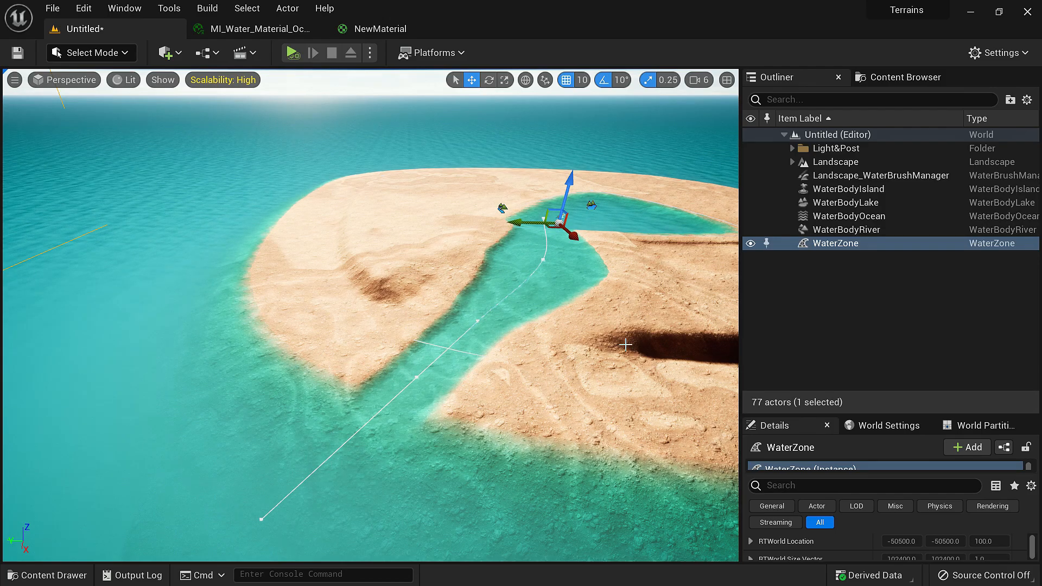
Hide the WaterZone actor and inspect the landscape without any water, with the ocean body selected
click(750, 244)
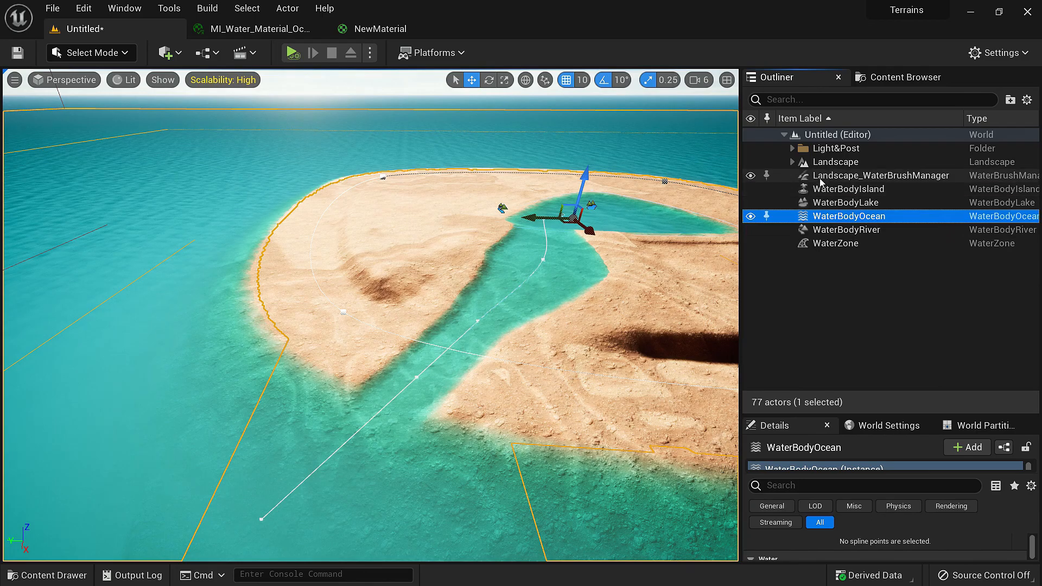
click(752, 245)
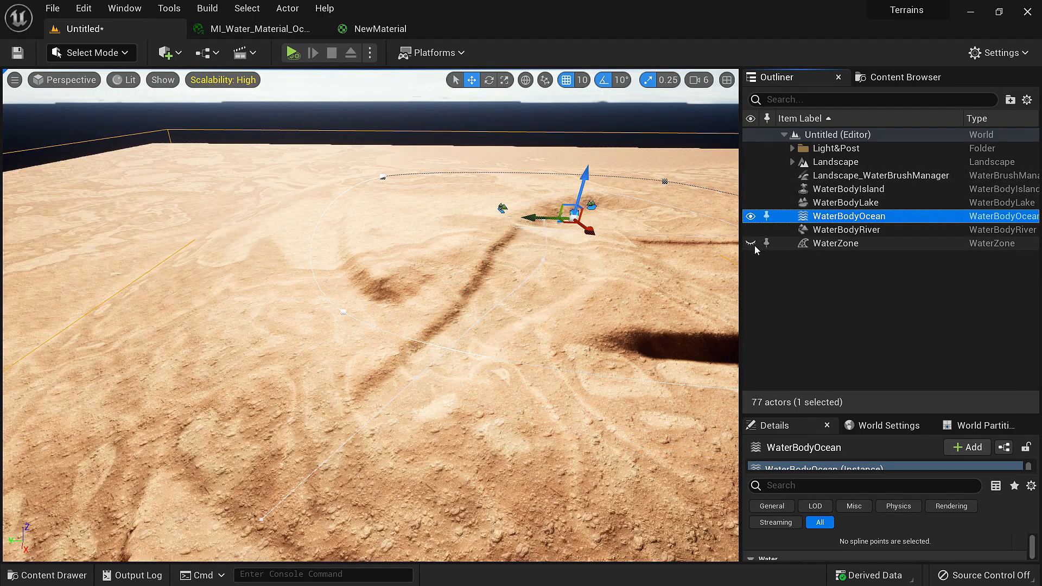
right_drag(581, 271, 580, 271)
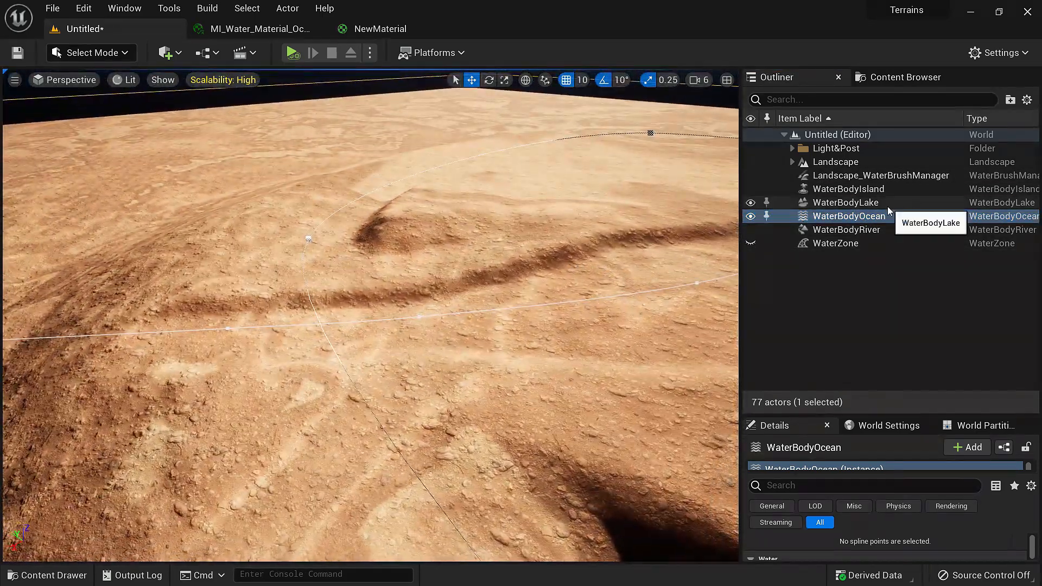
click(840, 217)
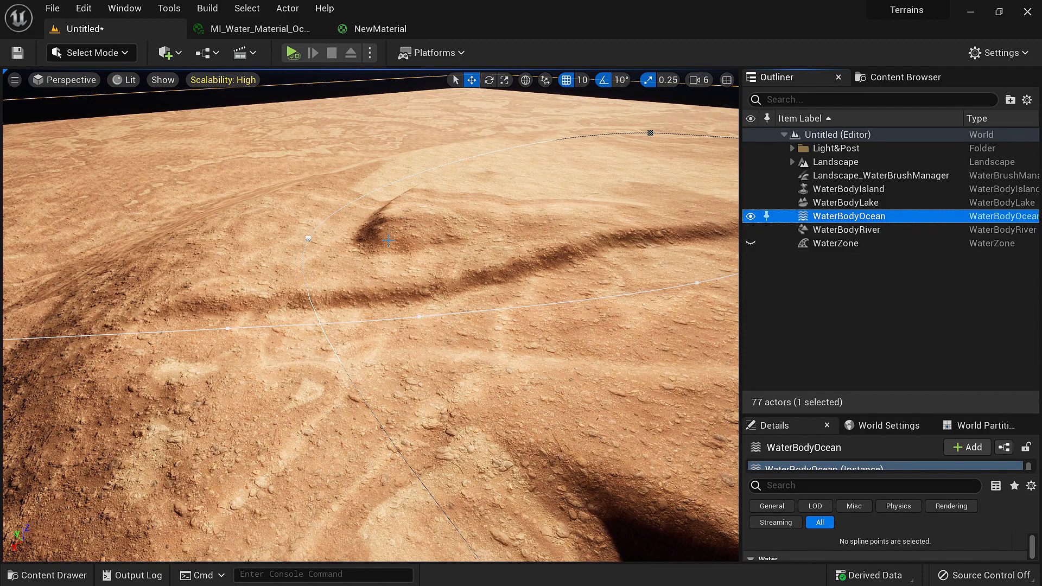
right_drag(600, 256, 555, 257)
right_drag(519, 209, 423, 218)
mouse_move(535, 346)
right_down()
mouse_move(607, 346)
mouse_move(537, 347)
right_up()
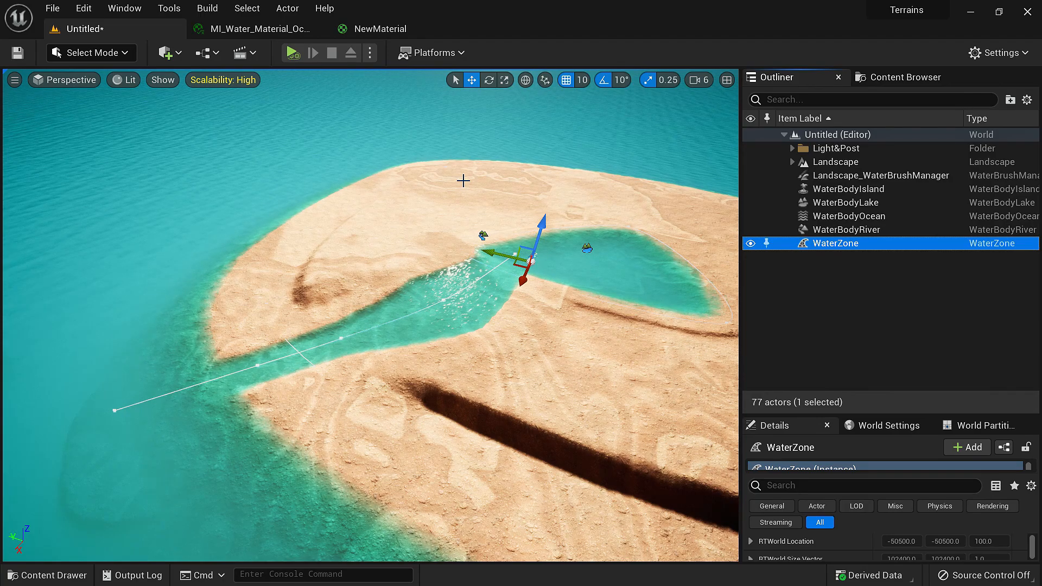
Examine the WaterZone's bounding box from out over the ocean to see how far the zone extends
right_drag(416, 163, 285, 115)
key(w)
key(s)
key(w)
key(f)
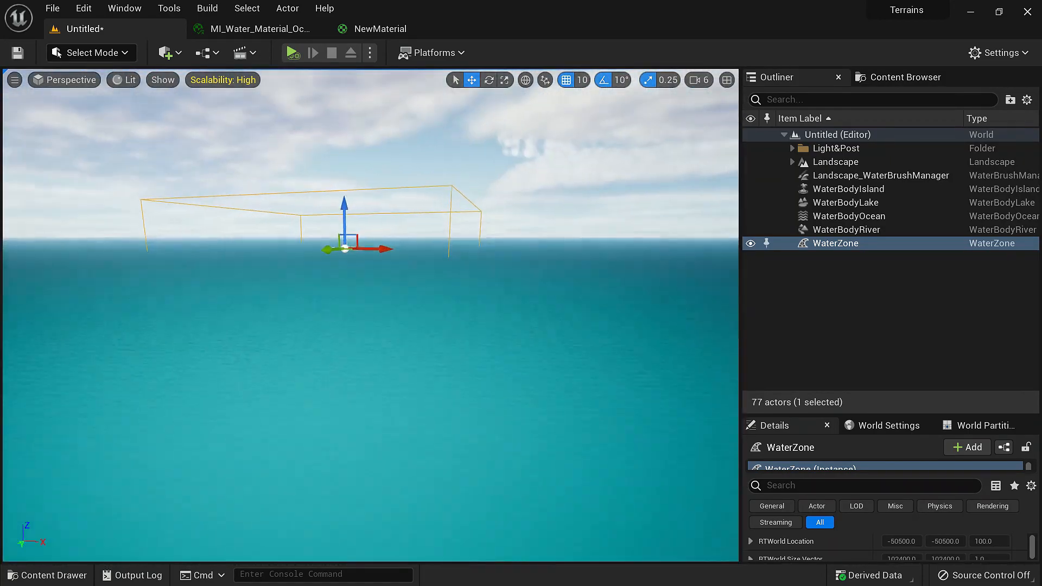
right_drag(371, 217, 131, 226)
key(f)
key(w)
key(e)
key(w)
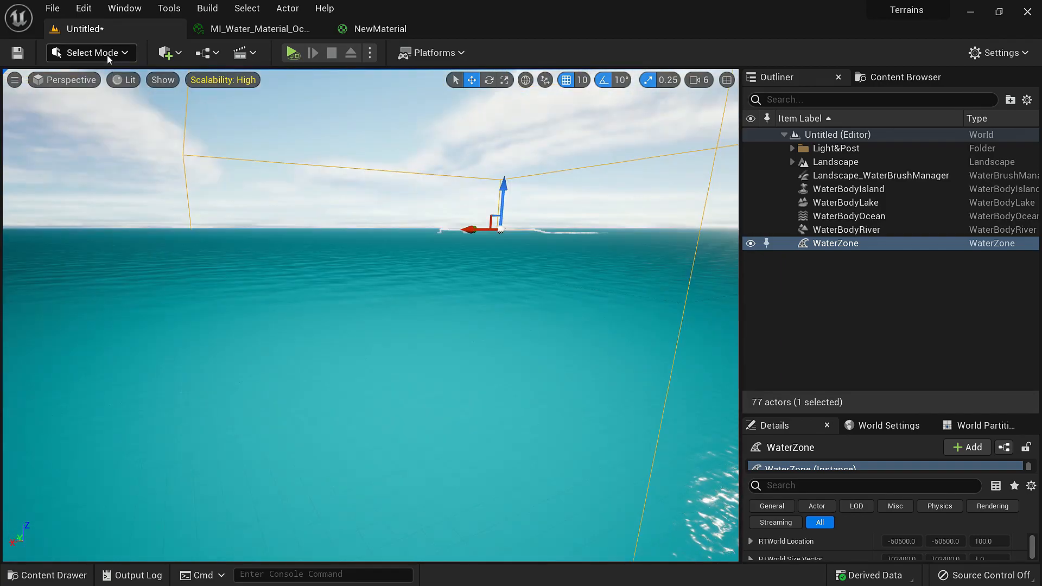
Open the recent level SeaLand, discarding the unsaved changes in the untitled level
click(53, 9)
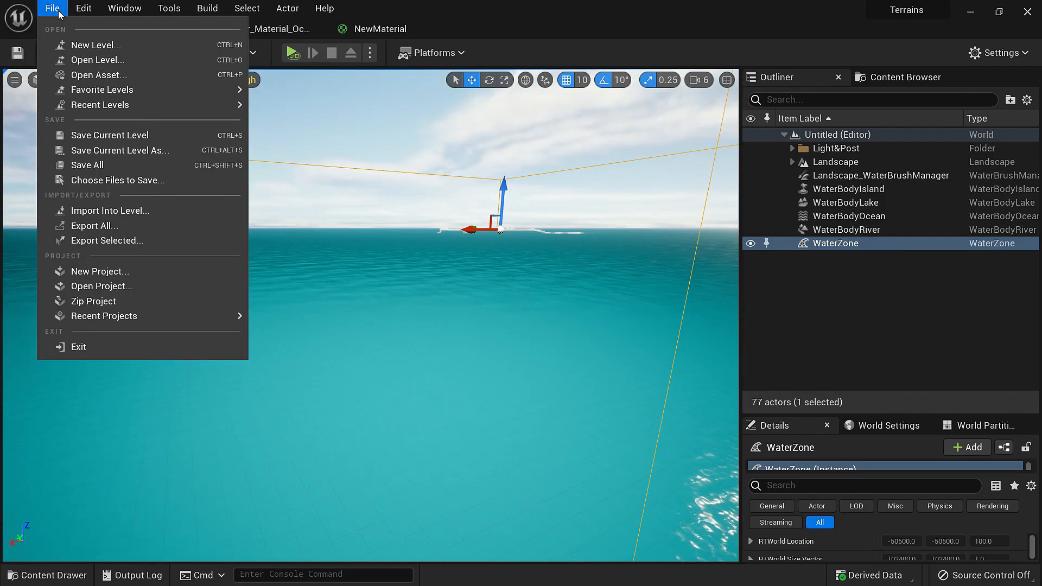
mouse_move(231, 105)
click(277, 107)
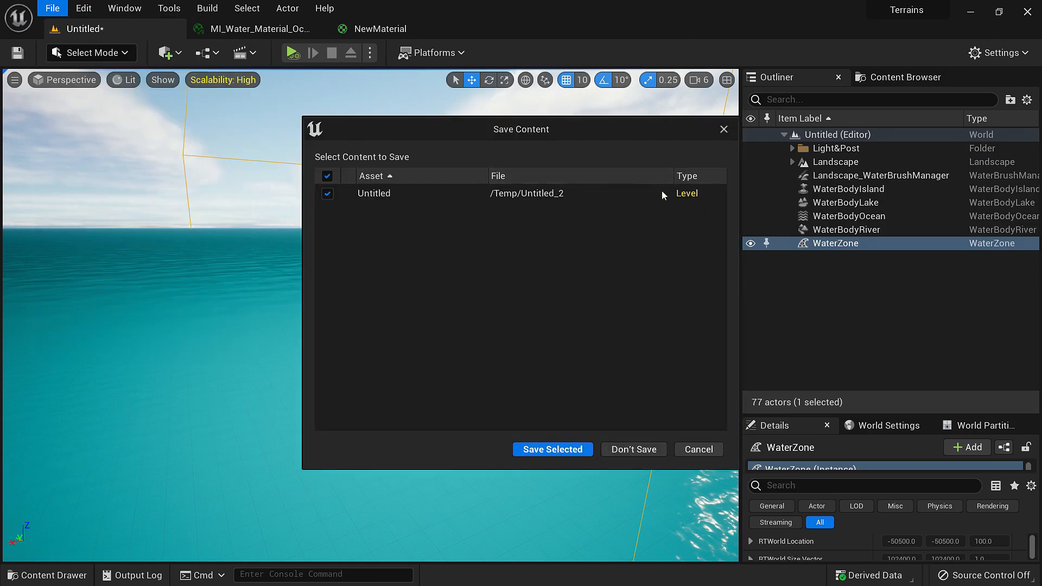
click(633, 450)
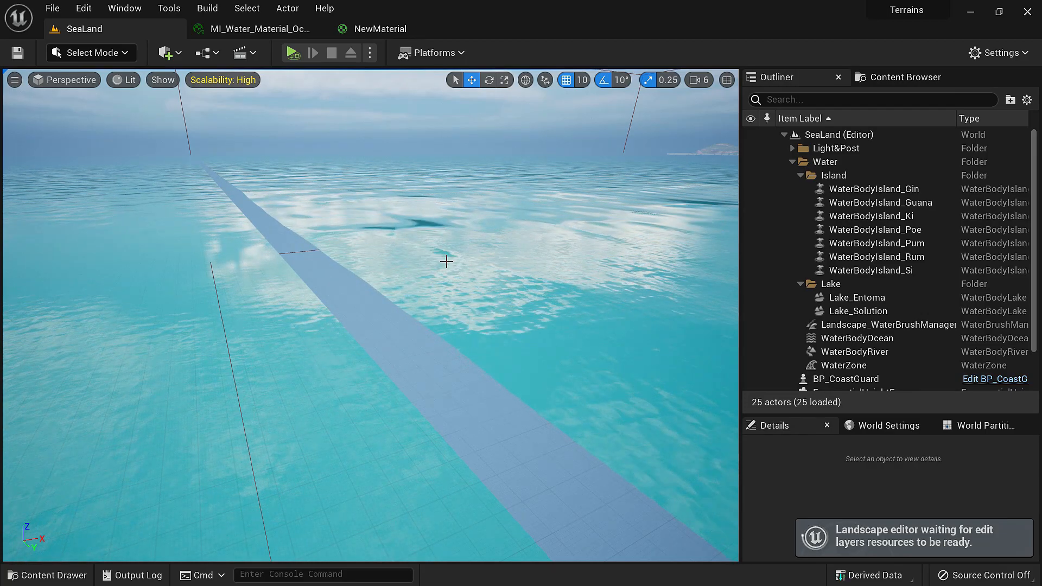
Examine the water mesh along the WaterZone's border in Wireframe view mode and return to Lit
key(s)
right_drag(498, 250, 538, 219)
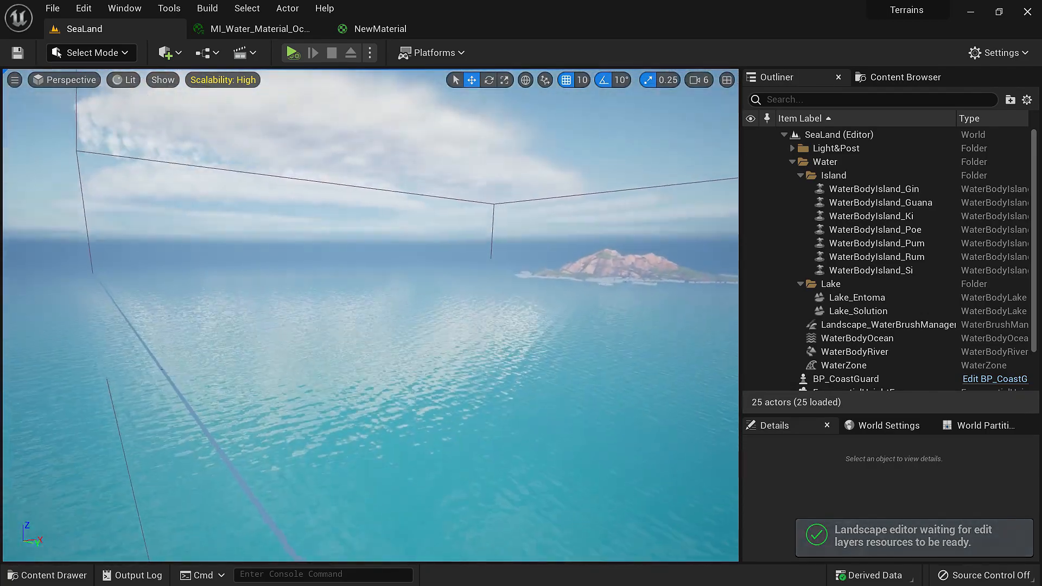
right_drag(413, 305, 401, 279)
key(w)
right_drag(485, 346, 502, 348)
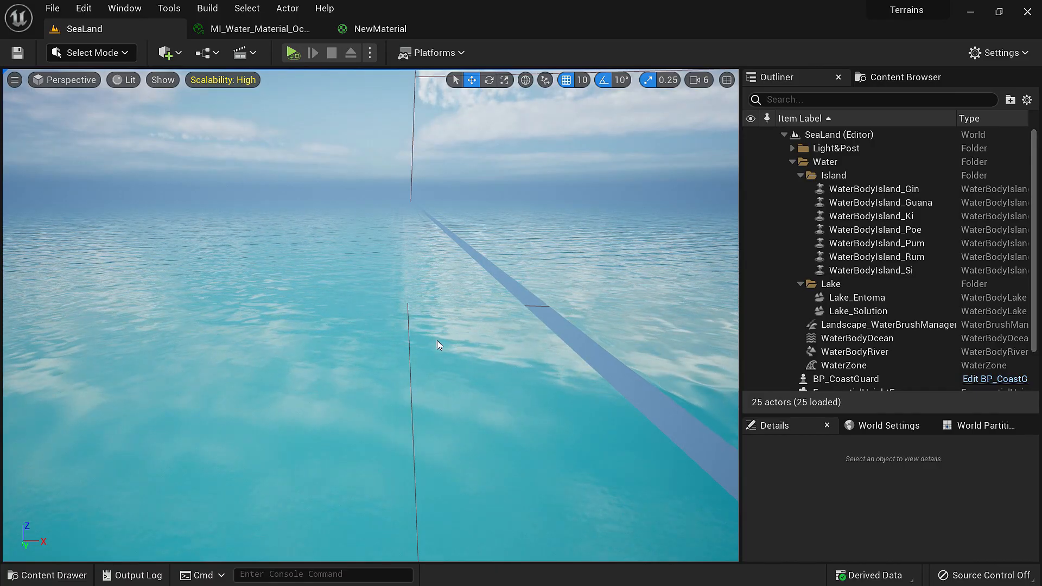
click(124, 79)
click(160, 145)
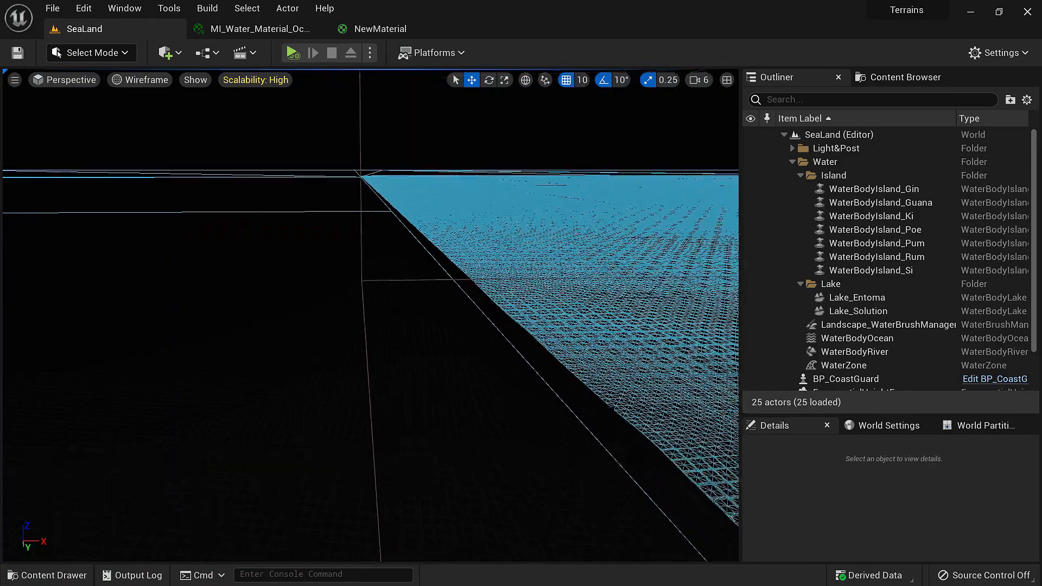
right_drag(445, 335, 497, 348)
right_drag(337, 284, 402, 315)
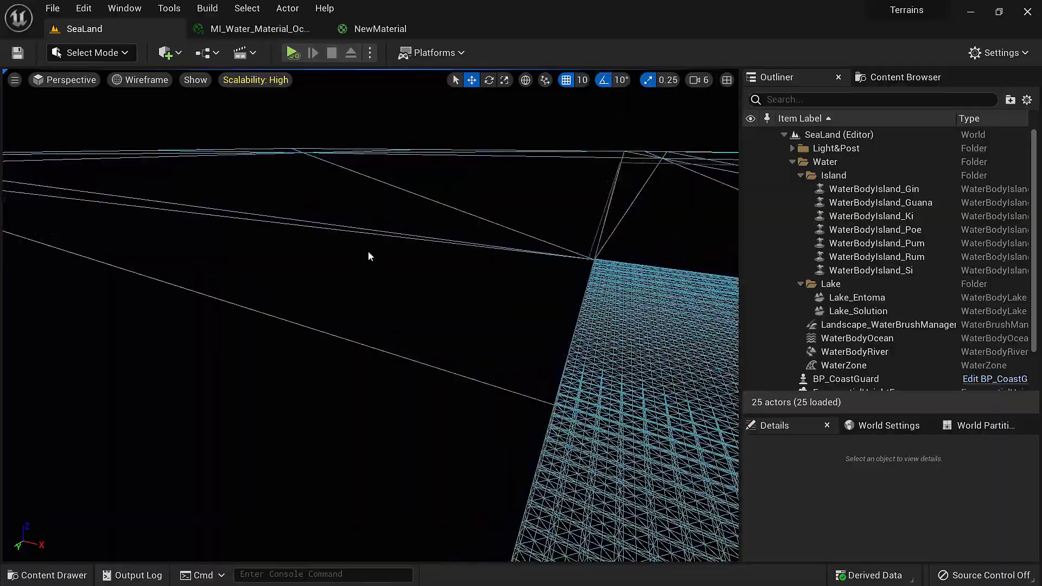
right_drag(354, 252, 434, 304)
right_drag(466, 198, 162, 160)
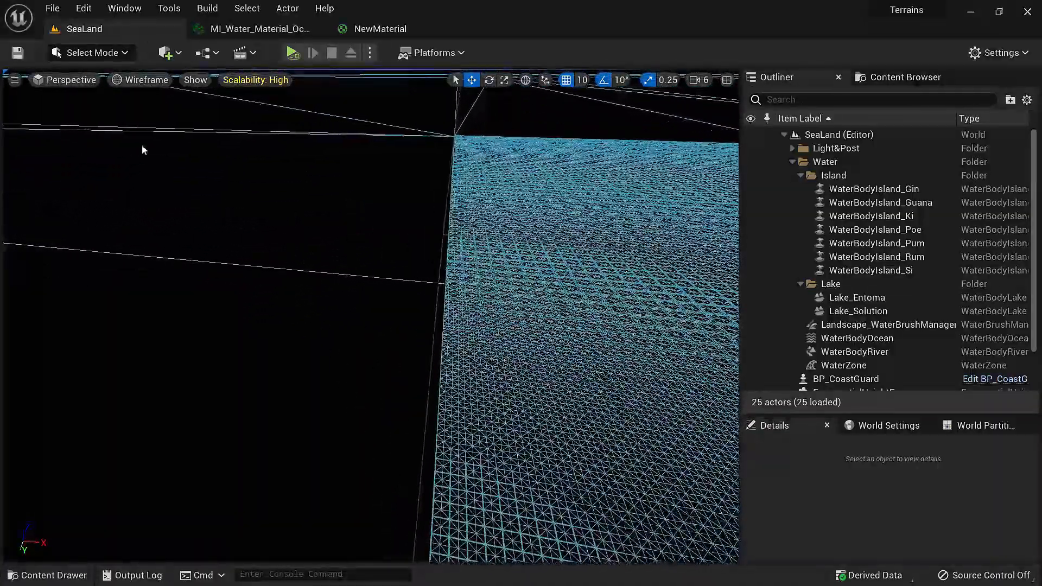
click(125, 80)
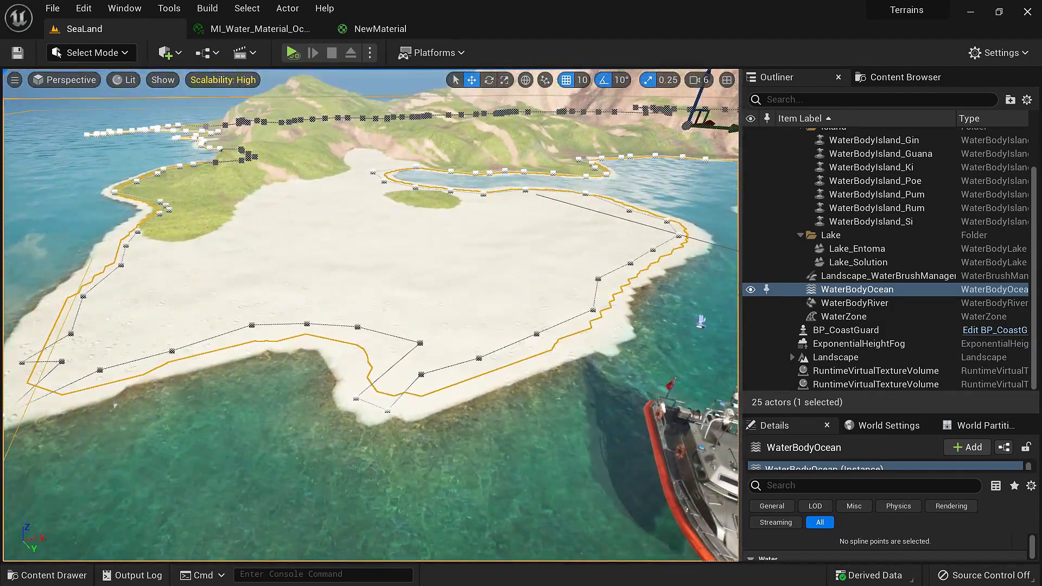
Focus on the WaterBodyOcean actor and examine how its shoreline spline follows the coast of the main island
right_drag(107, 236, 107, 227)
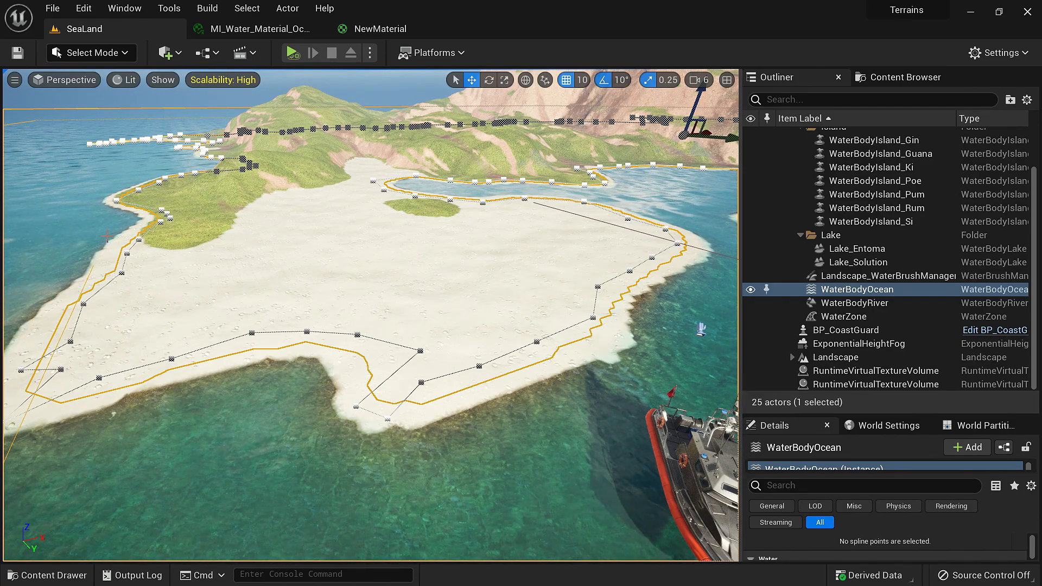
key(f)
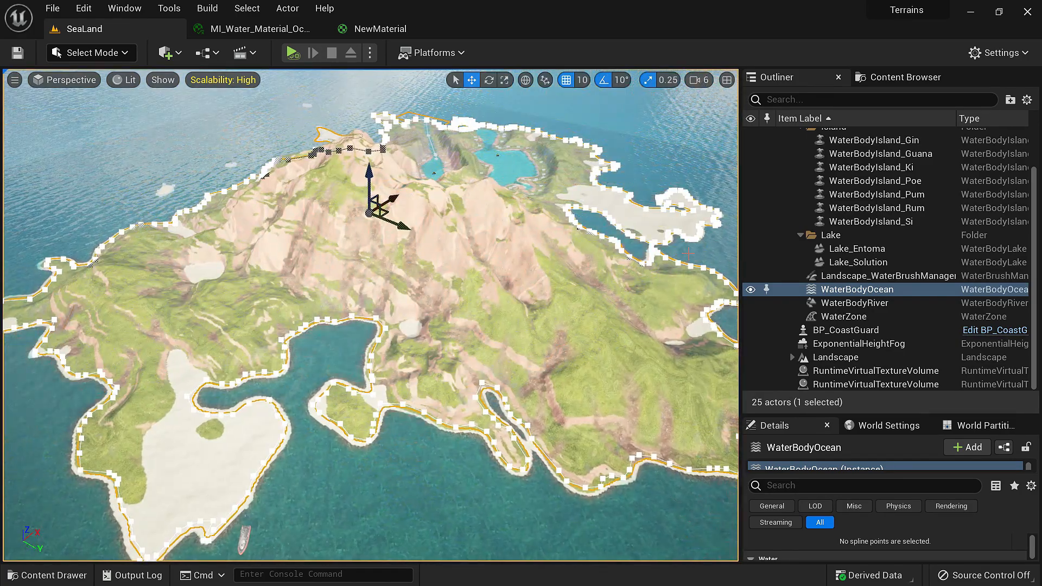
click(884, 303)
click(947, 289)
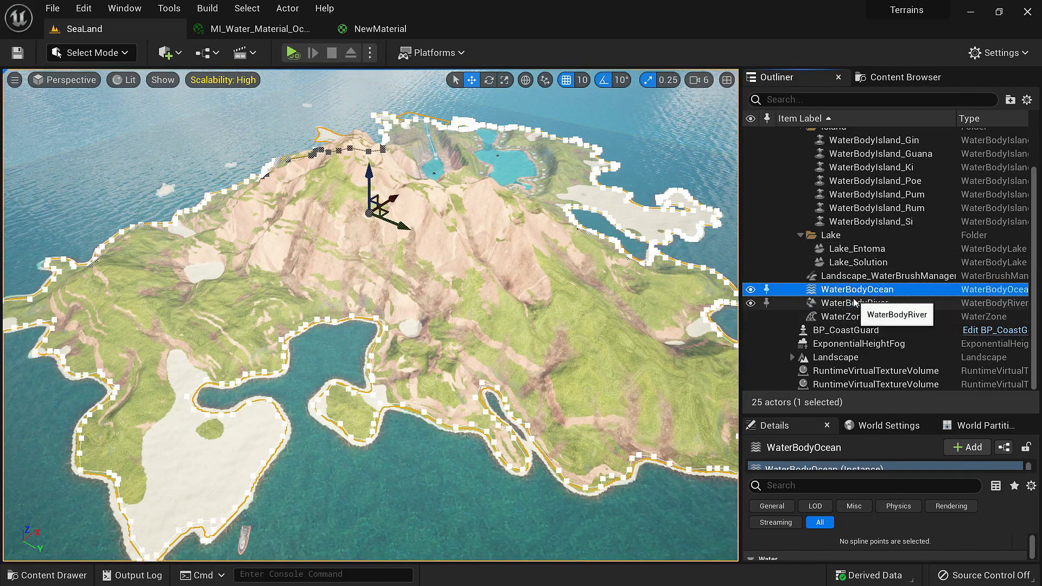
right_drag(292, 289, 206, 388)
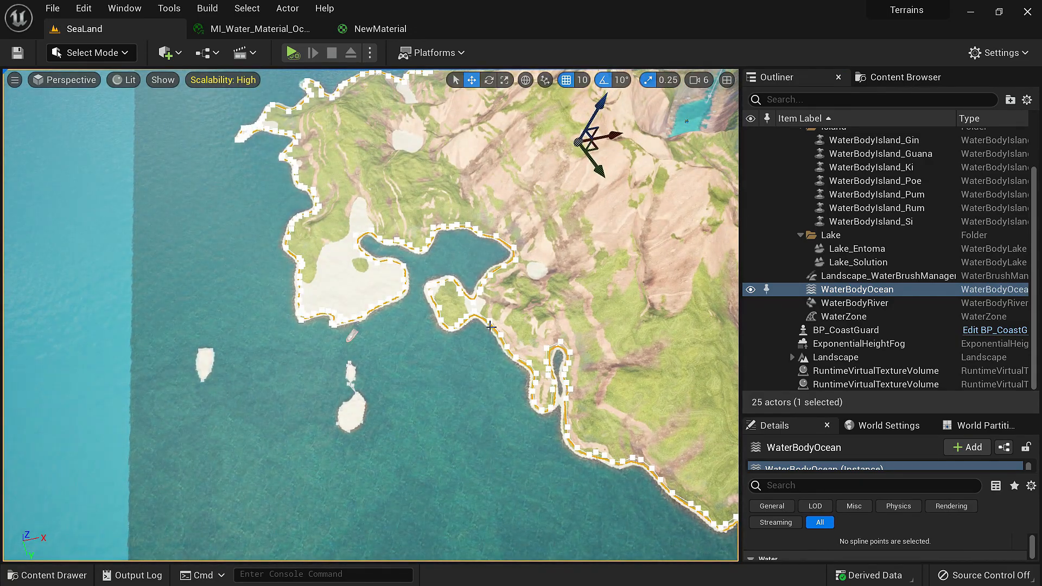
right_drag(490, 314, 619, 261)
right_drag(543, 304, 380, 201)
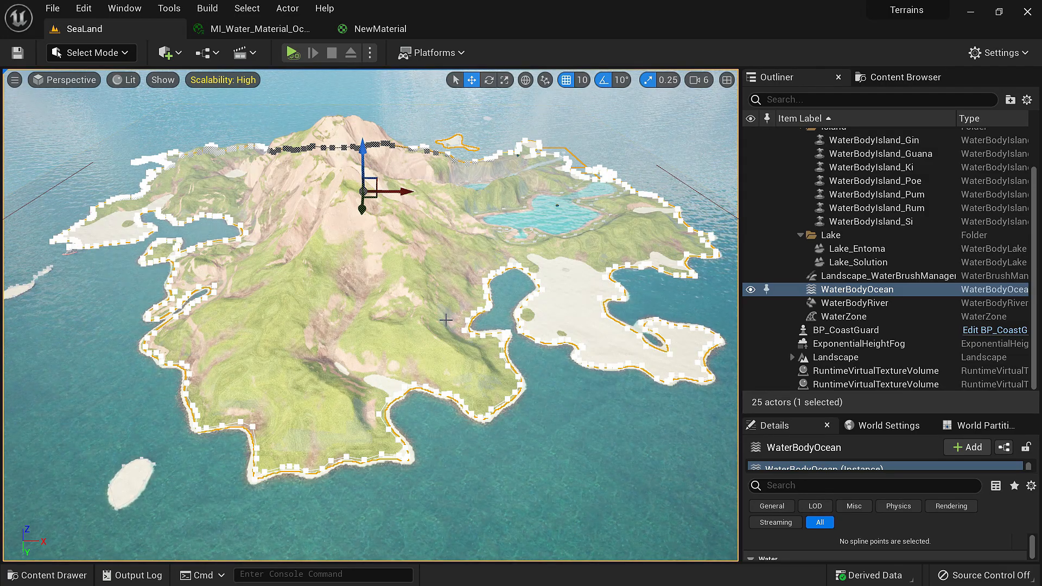
mouse_move(379, 311)
right_down()
mouse_move(353, 311)
mouse_move(374, 313)
right_up()
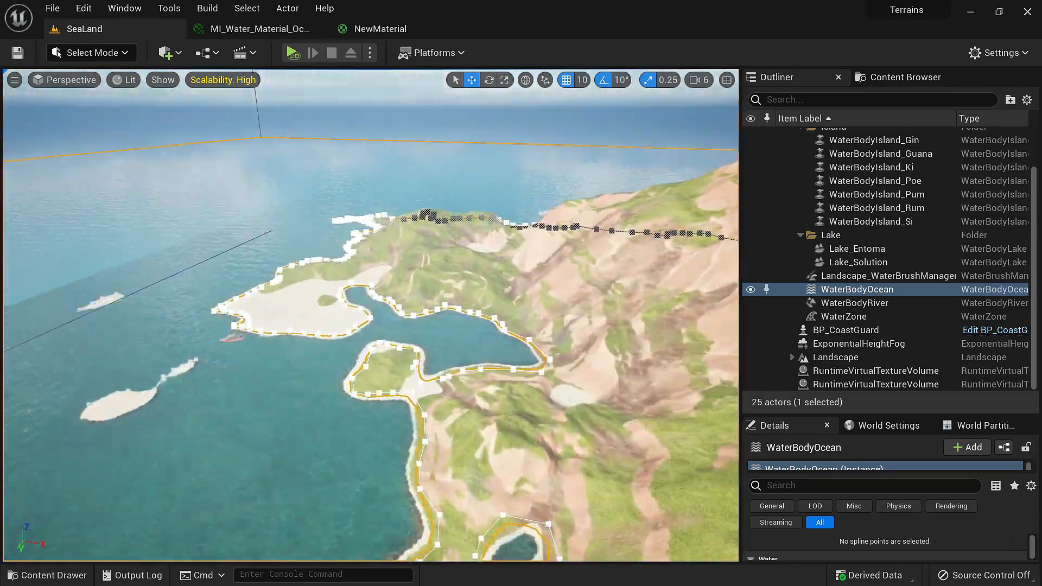
right_drag(526, 272, 576, 273)
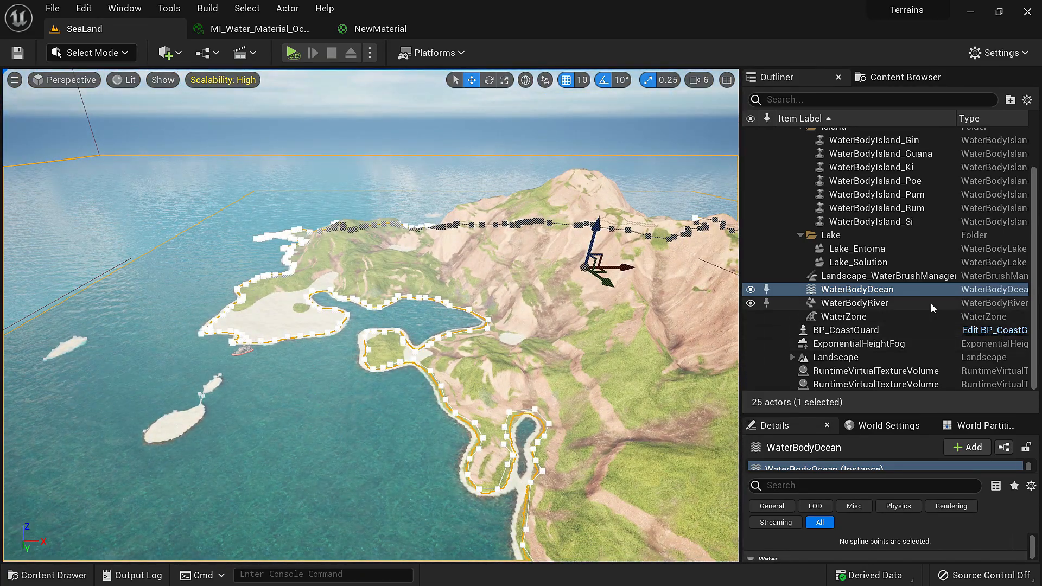
Focus on the WaterBodyIsland_Ki actor and inspect the small sandy islet and its surroundings
scroll(930, 304, up, 3)
double_click(871, 216)
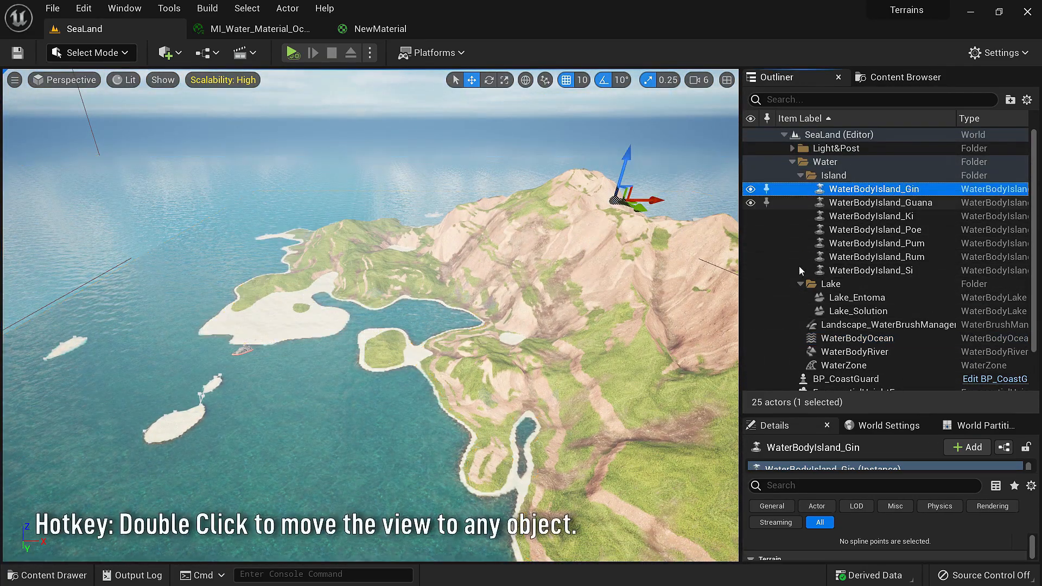
right_drag(228, 152, 362, 239)
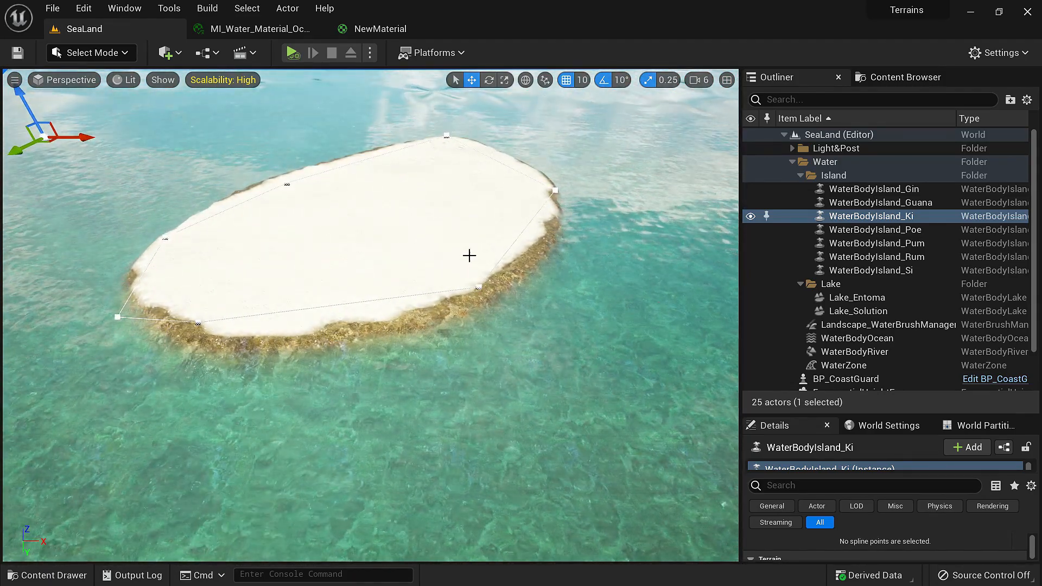
scroll(456, 251, down, 2)
right_drag(252, 244, 279, 239)
right_drag(360, 349, 619, 326)
right_drag(374, 330, 434, 330)
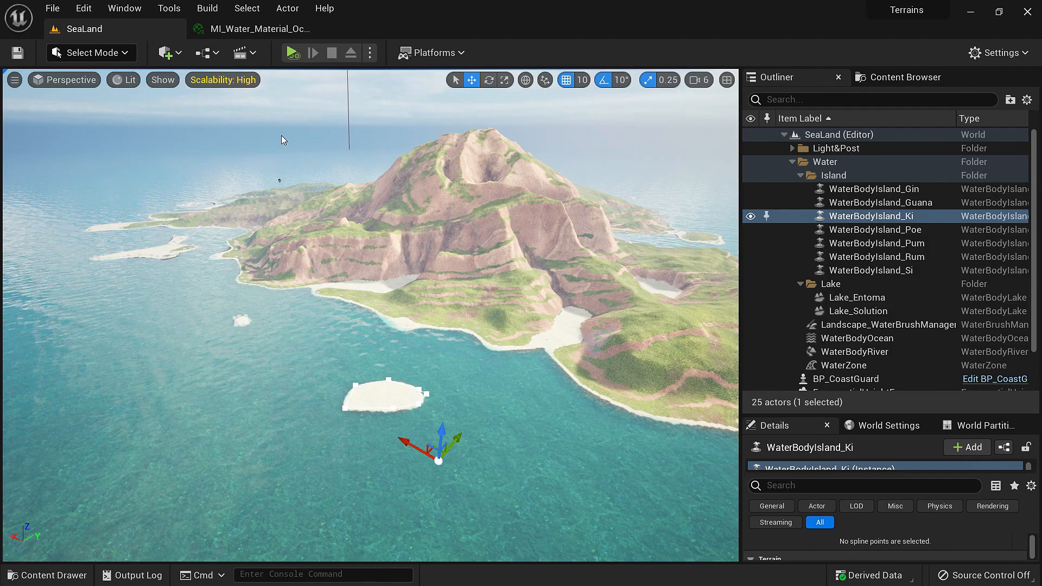
Filter the landscape material instance's parameters by "debug" and enable Use Layer Debug
scroll(860, 288, down, 3)
scroll(860, 287, up, 3)
scroll(860, 288, down, 2)
scroll(860, 287, up, 2)
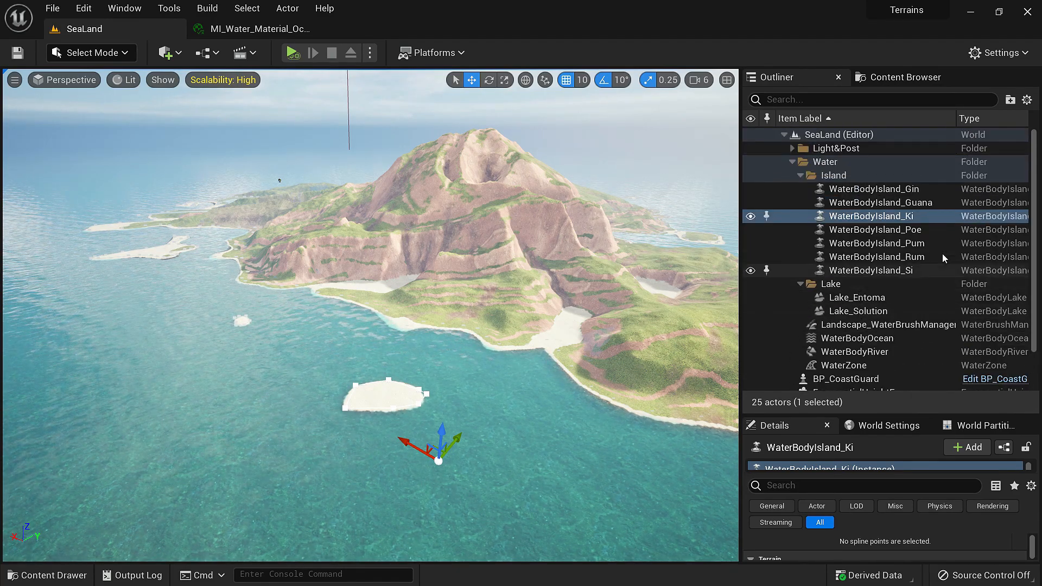
scroll(860, 288, down, 3)
click(836, 358)
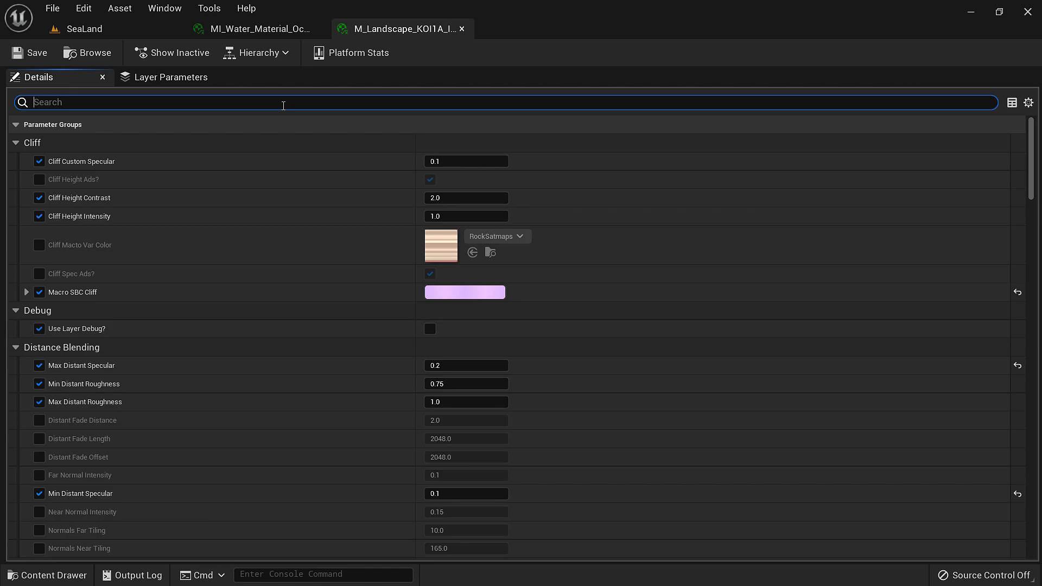
text(debug)
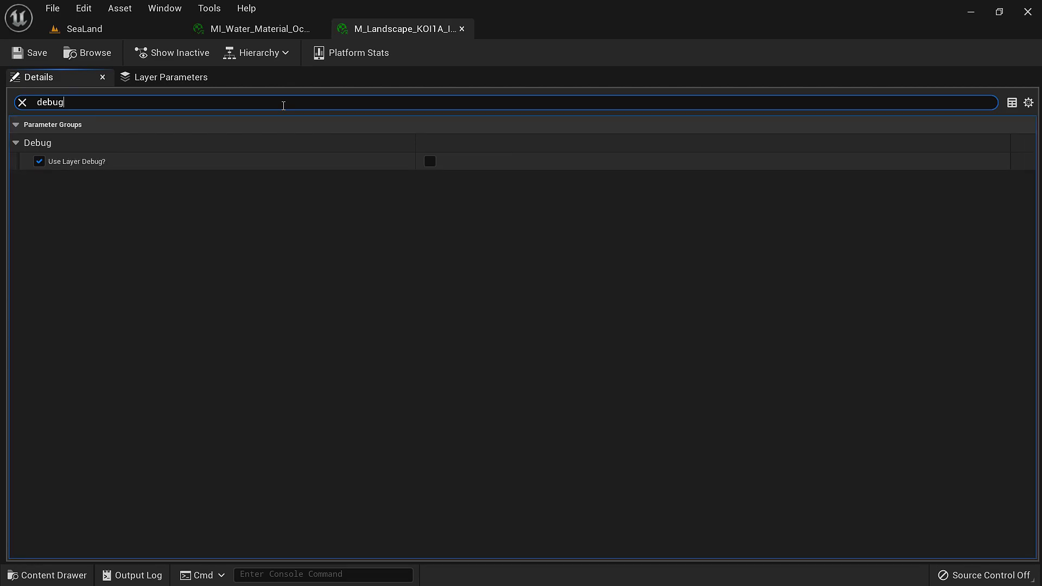
click(432, 161)
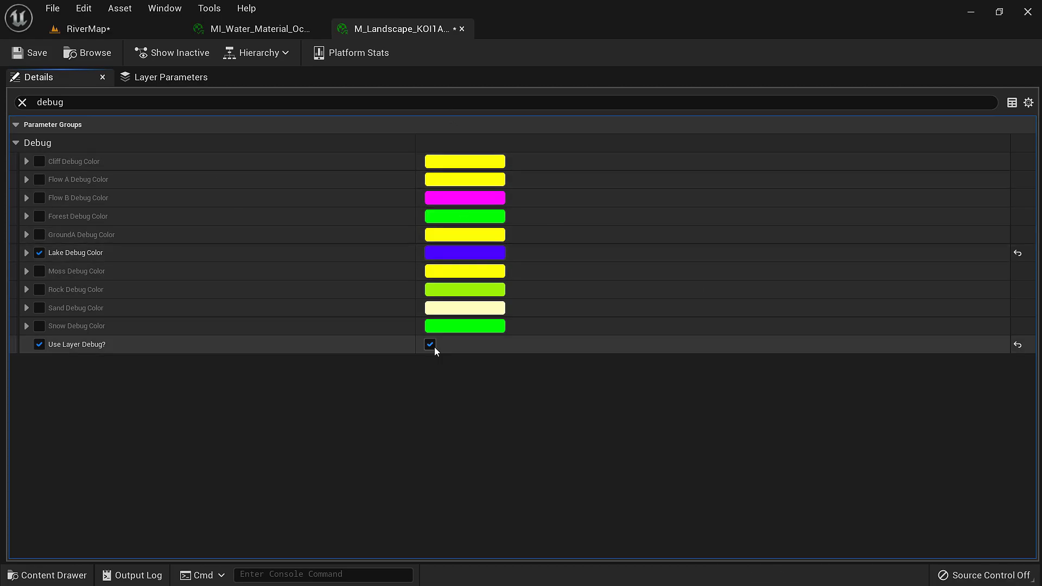
Look over the RiverMap landscape from several viewpoints with its normal material shown
click(87, 29)
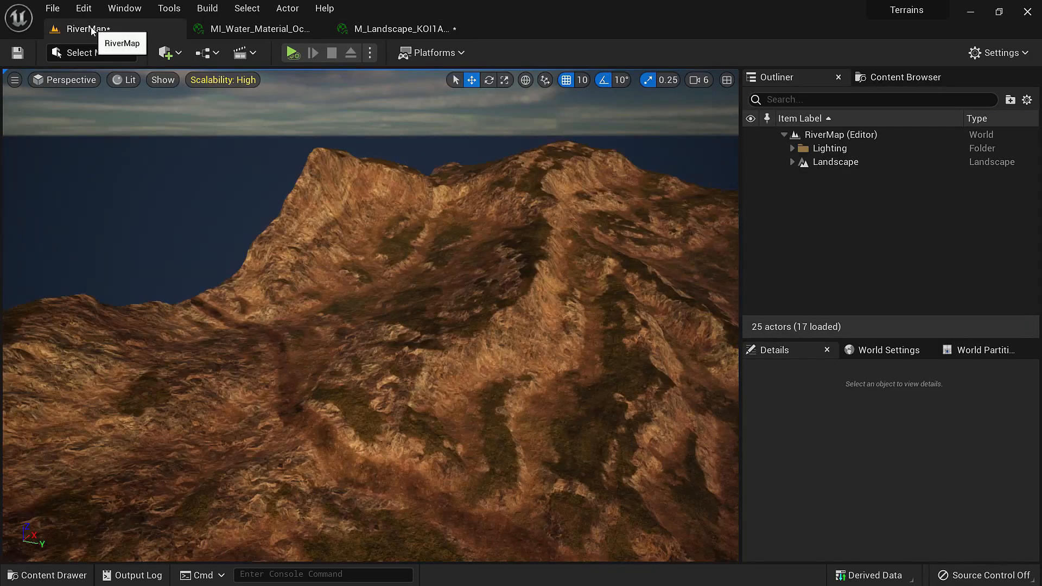
right_drag(229, 199, 342, 199)
right_drag(278, 204, 260, 214)
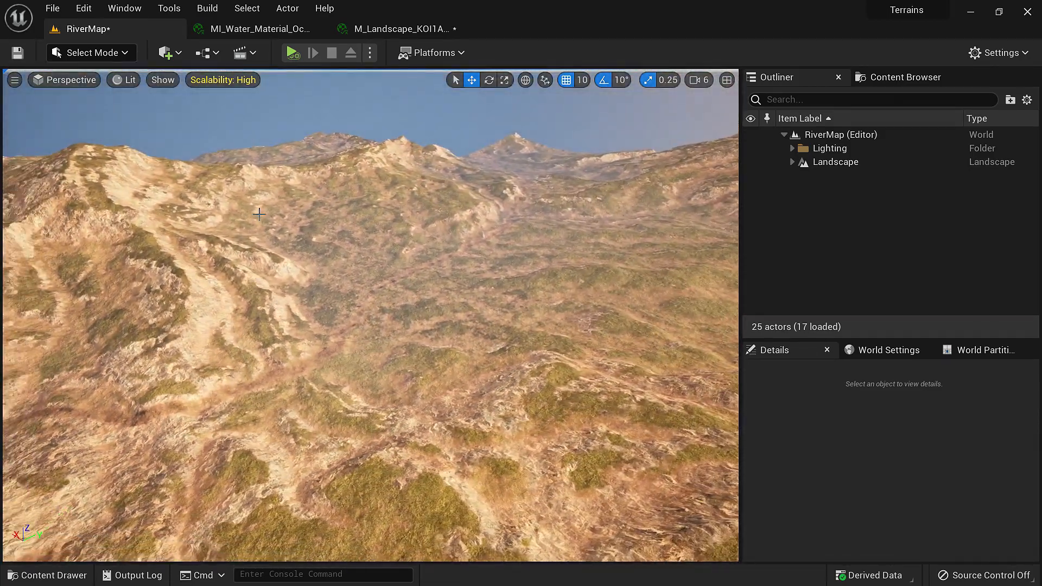
click(347, 173)
right_drag(347, 173, 366, 268)
click(416, 132)
Enable Use Layer Debug in the landscape material instance again and trace the river channels across the RiverMap terrain
click(428, 29)
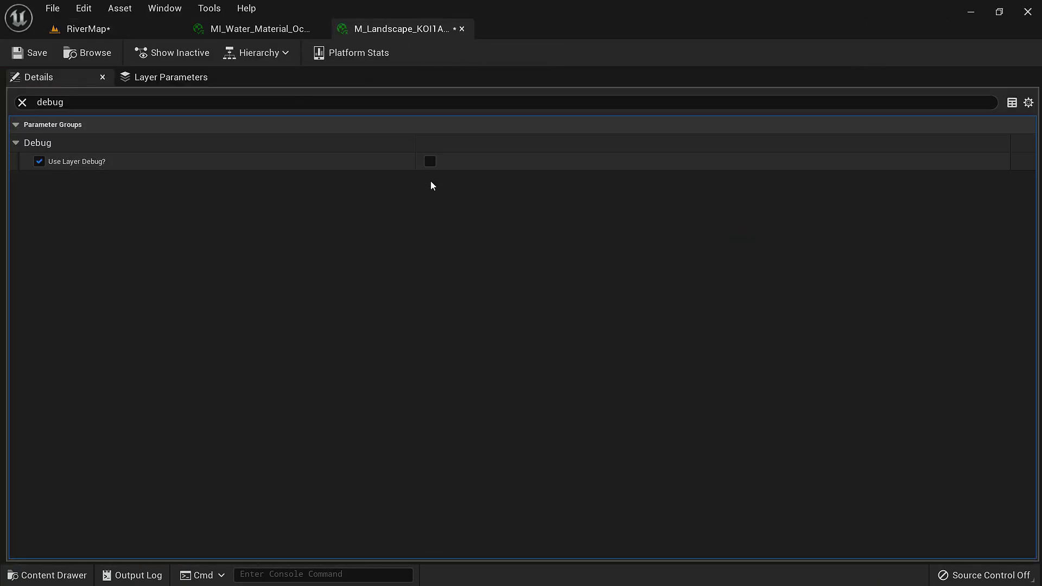
click(431, 163)
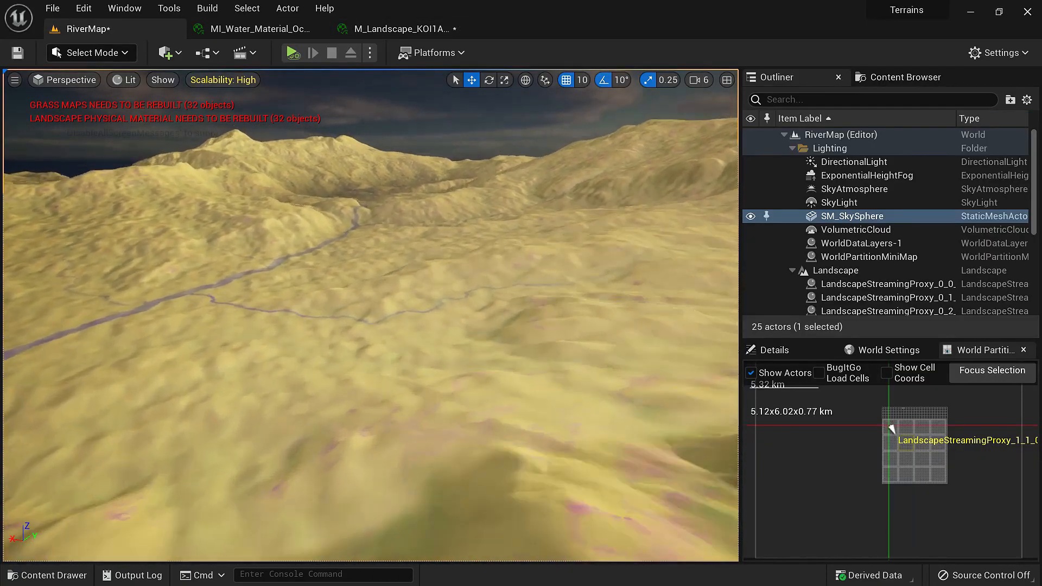
right_drag(325, 305, 229, 320)
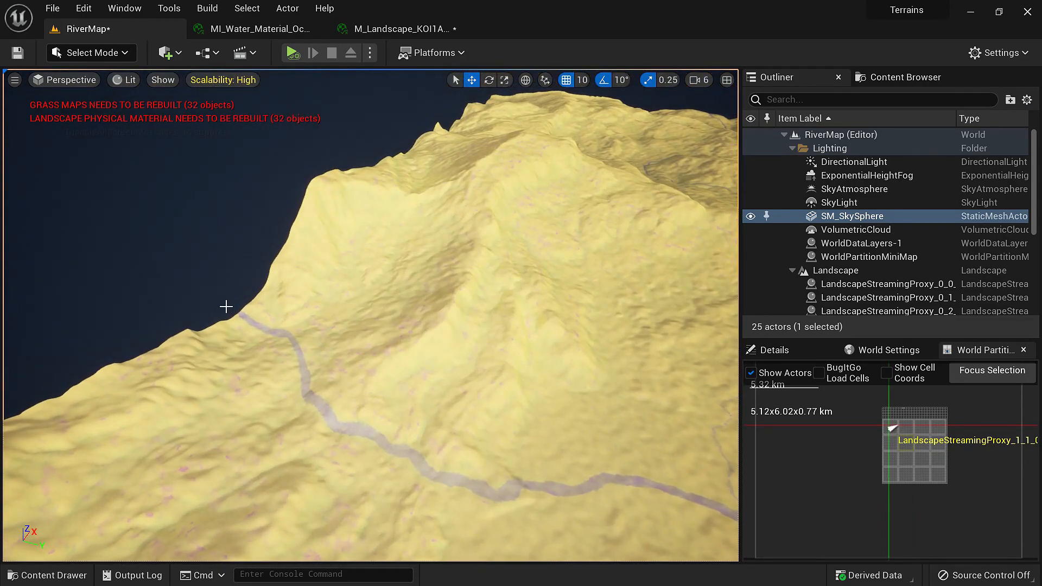
right_drag(381, 254, 382, 255)
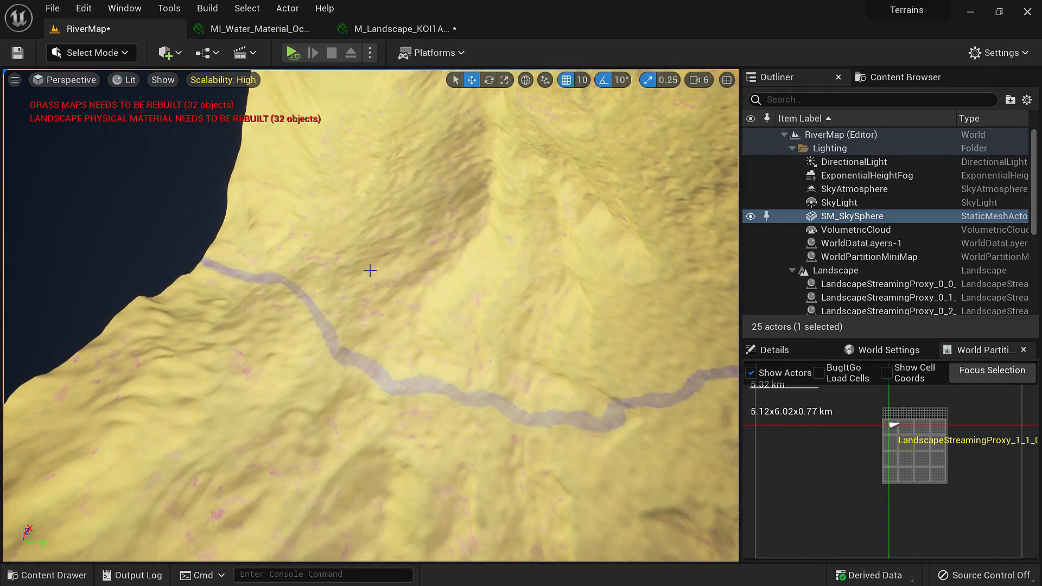
mouse_move(395, 369)
right_down()
mouse_move(395, 352)
mouse_move(394, 363)
right_up()
right_drag(486, 458, 486, 459)
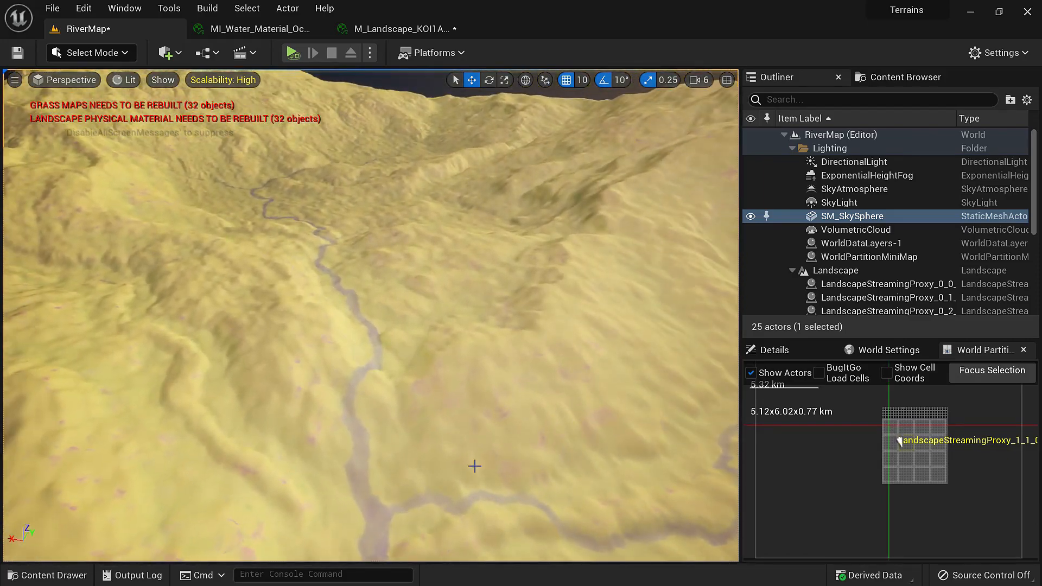
right_drag(378, 302, 378, 302)
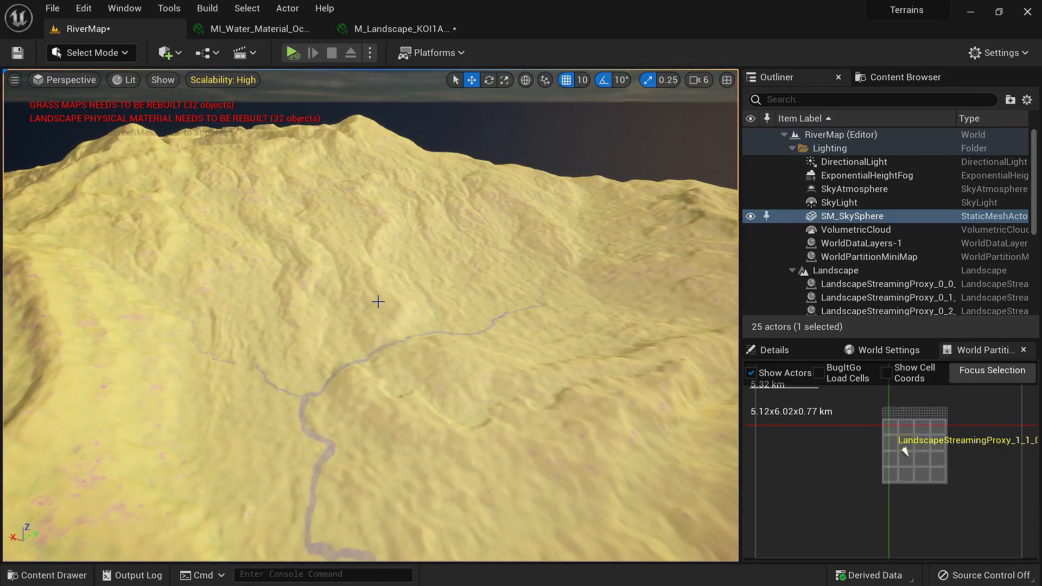
mouse_move(697, 312)
right_down()
mouse_move(685, 321)
mouse_move(698, 312)
right_up()
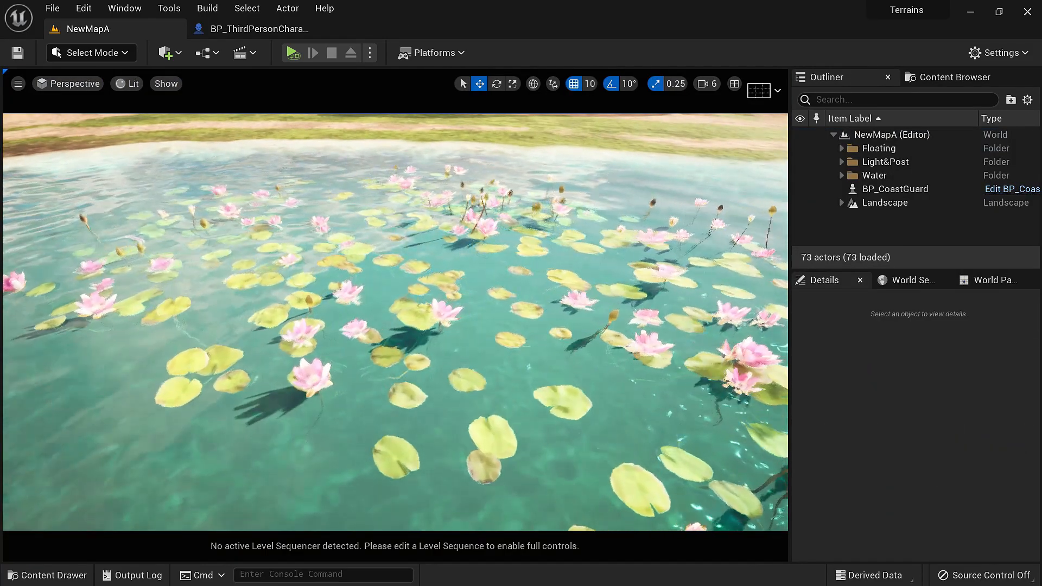
Look over the floating water lilies and lifebuoys in the NewMapA level
right_drag(396, 322, 405, 304)
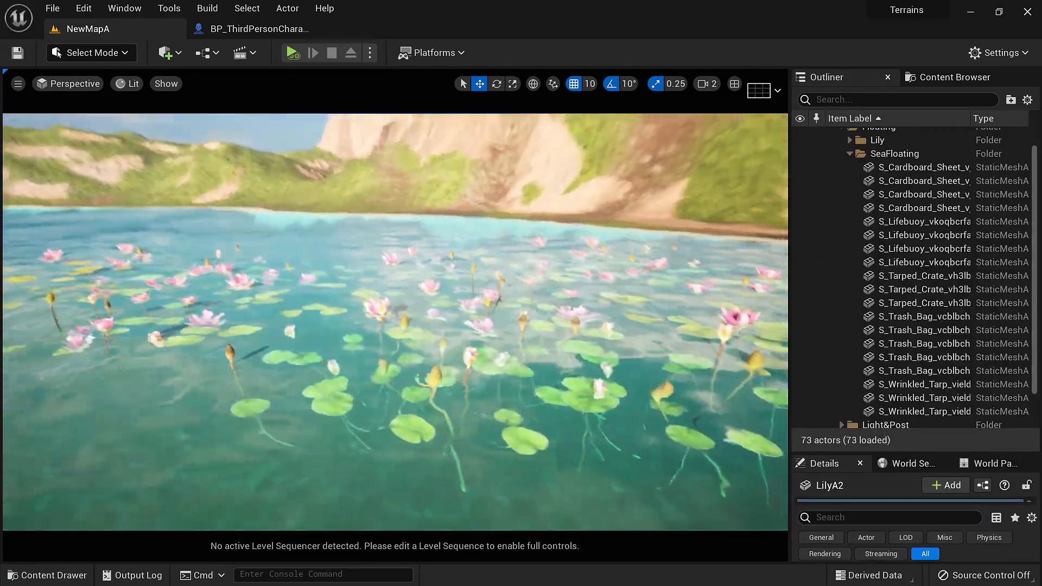
right_drag(395, 322, 374, 382)
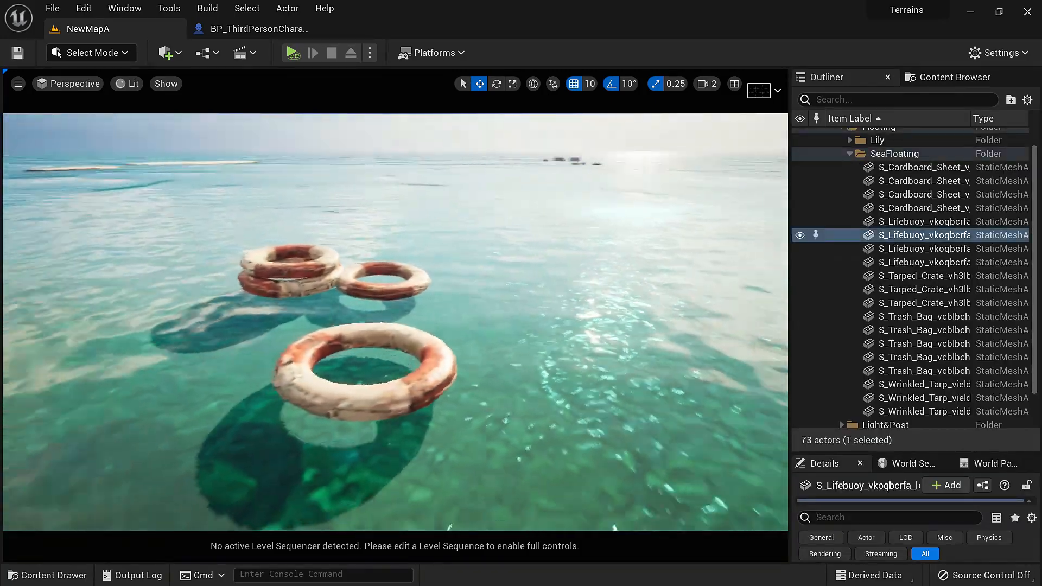